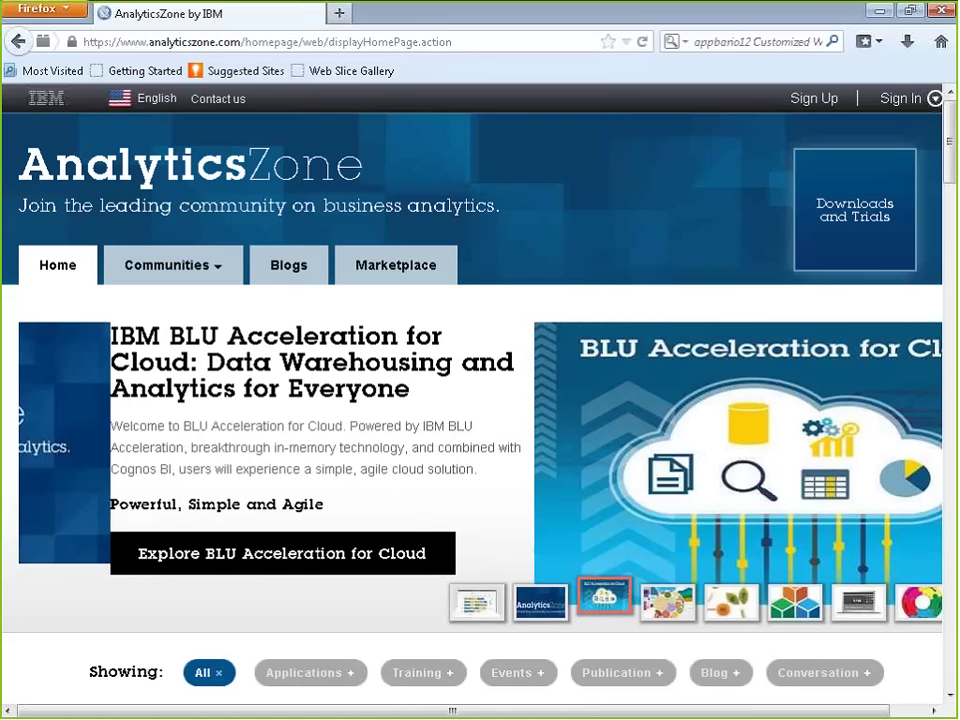
Step: Sign in to AnalyticsZone with the member e-mail address and account password
{"action": "mouse_move", "coordinate": [932, 97]}
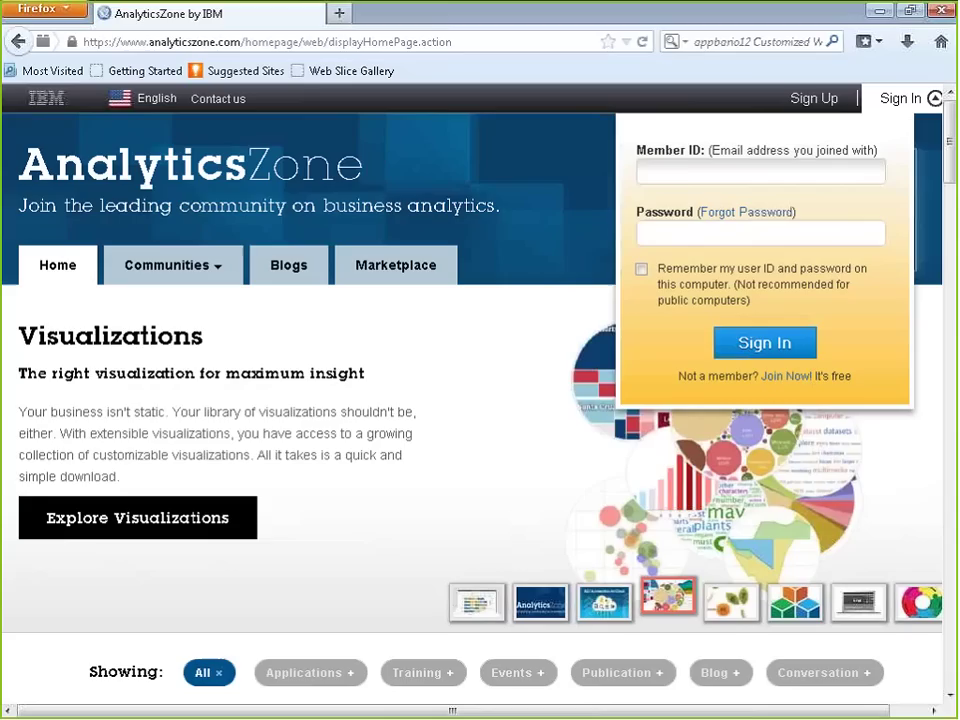
{"action": "left_click", "coordinate": [683, 171]}
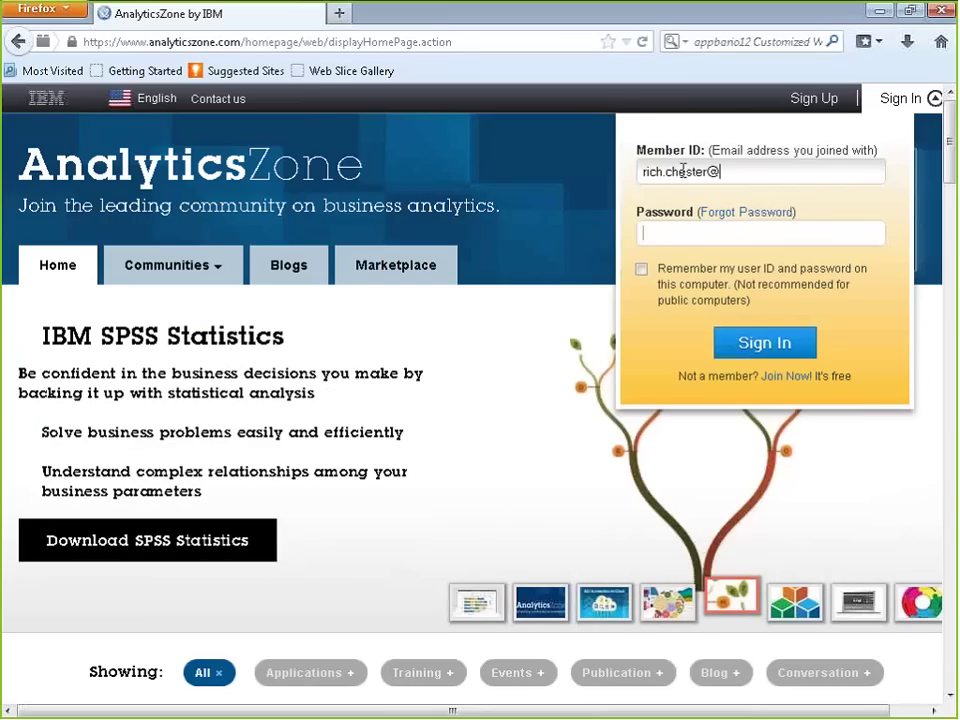
{"action": "key", "text": "Tab"}
{"action": "type", "text": "**********"}
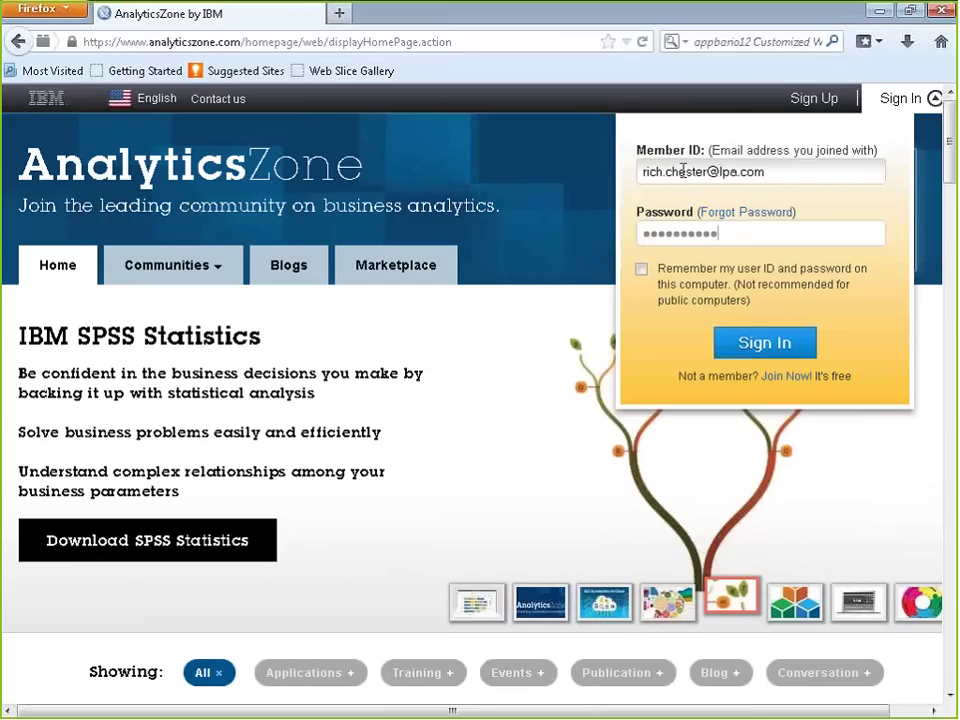
{"action": "key", "text": "Return"}
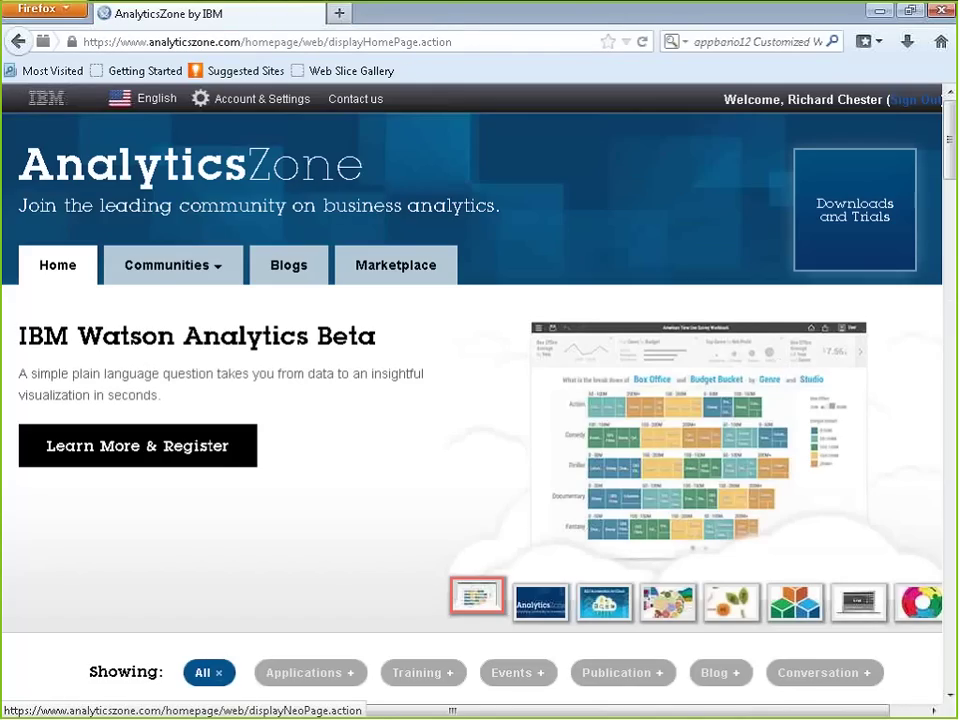
{"action": "mouse_move", "coordinate": [906, 159]}
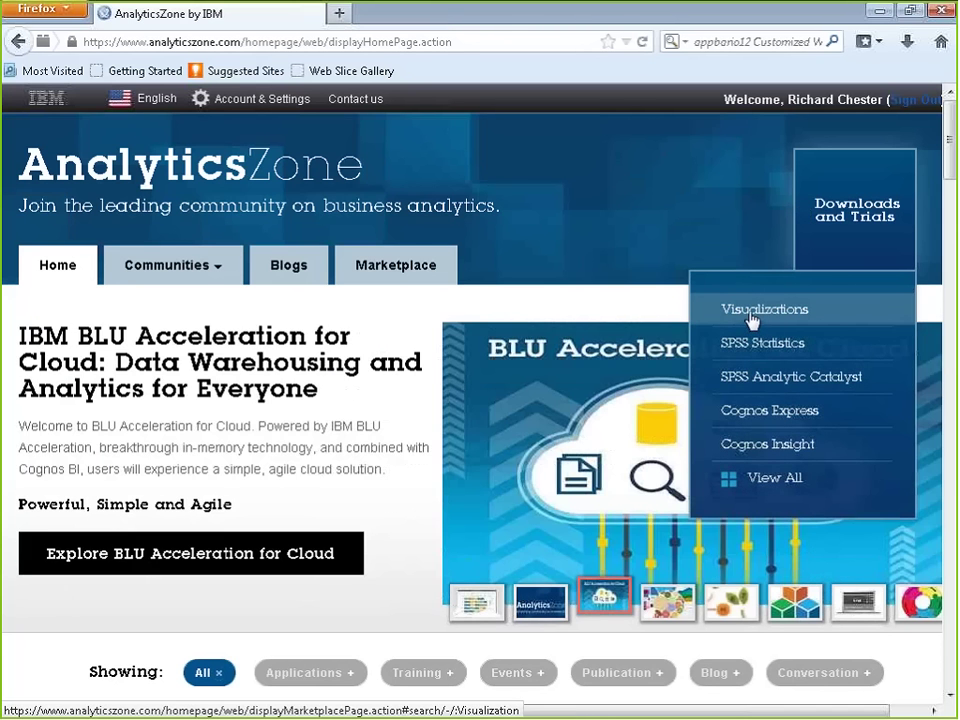
Step: Open the Marketplace Visualizations listing and browse the 31 downloadable visualization tiles
{"action": "left_click", "coordinate": [752, 312]}
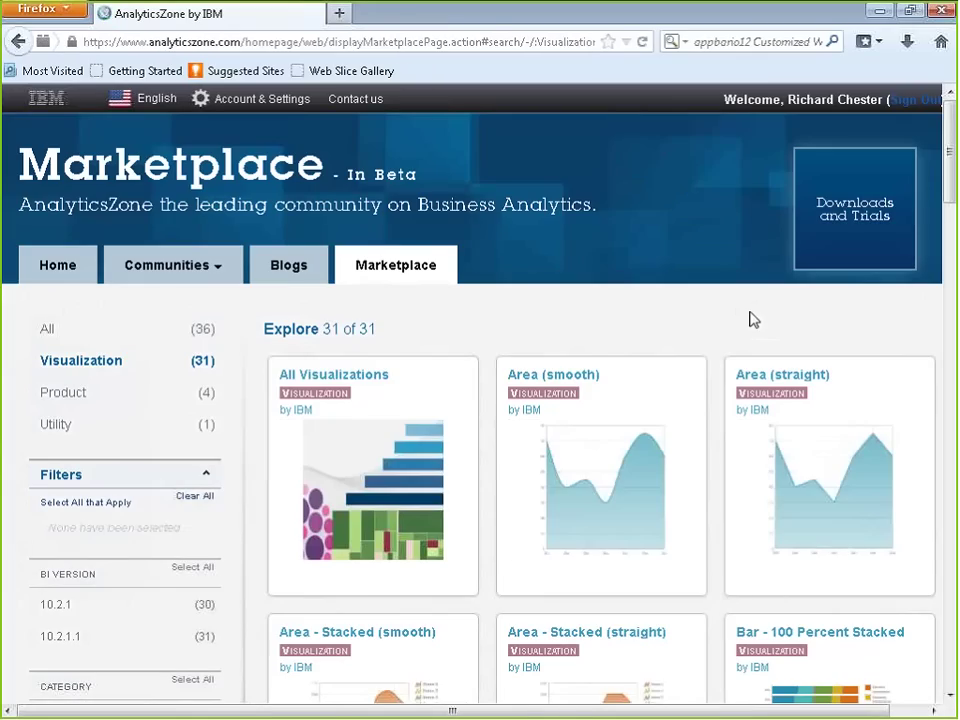
{"action": "mouse_move", "coordinate": [655, 429]}
{"action": "scroll", "coordinate": [655, 429], "scroll_direction": "down", "scroll_amount": 5}
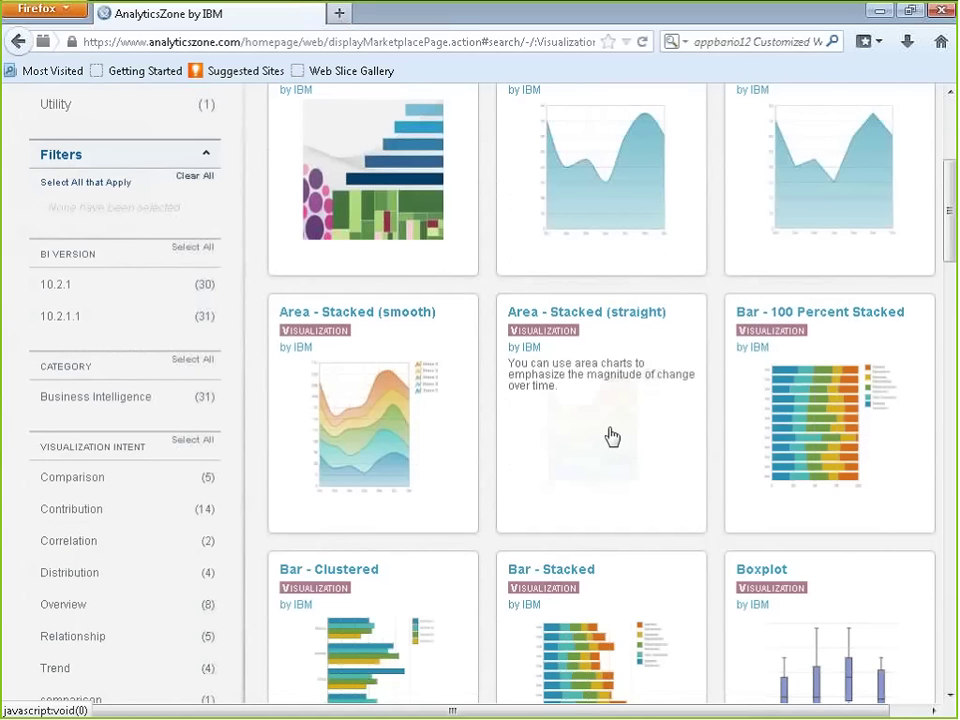
{"action": "scroll", "coordinate": [607, 434], "scroll_direction": "down", "scroll_amount": 3}
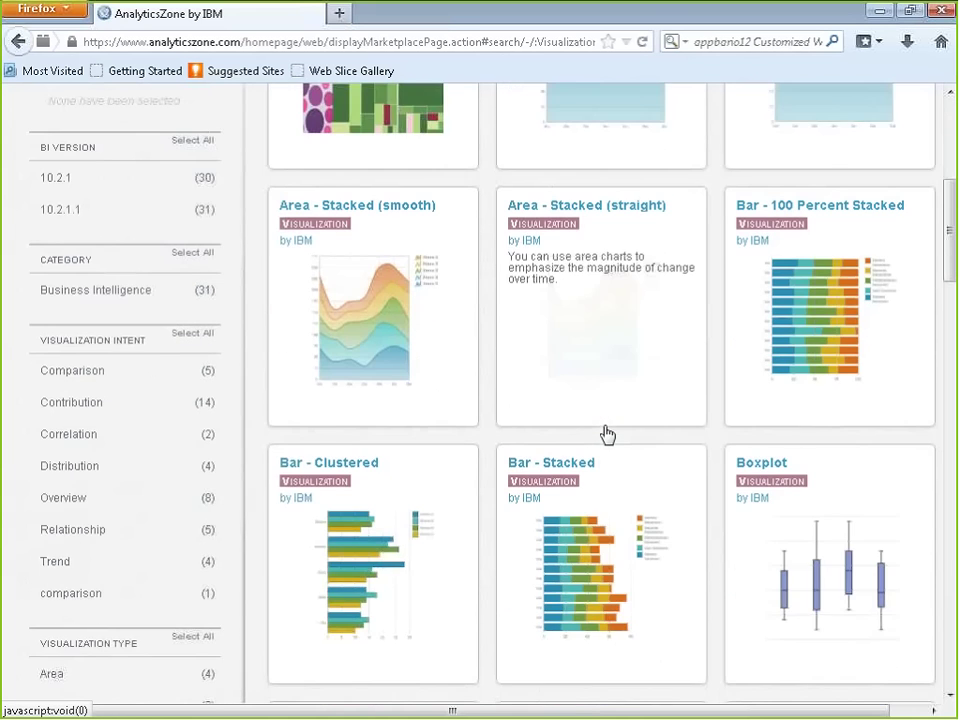
{"action": "scroll", "coordinate": [604, 429], "scroll_direction": "up", "scroll_amount": 8}
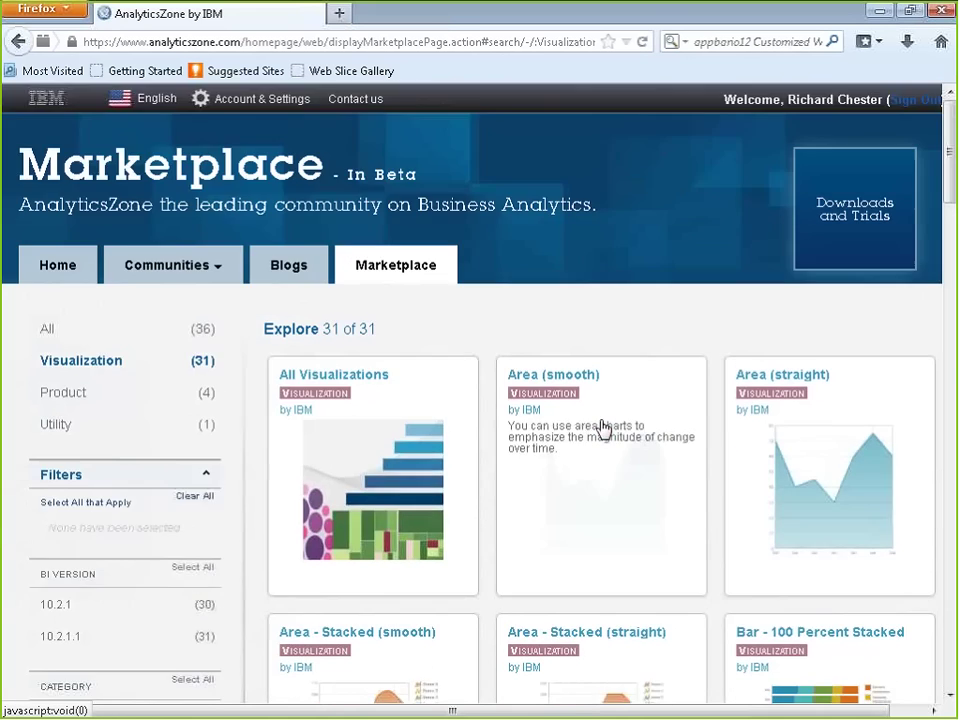
{"action": "scroll", "coordinate": [540, 405], "scroll_direction": "down", "scroll_amount": 2}
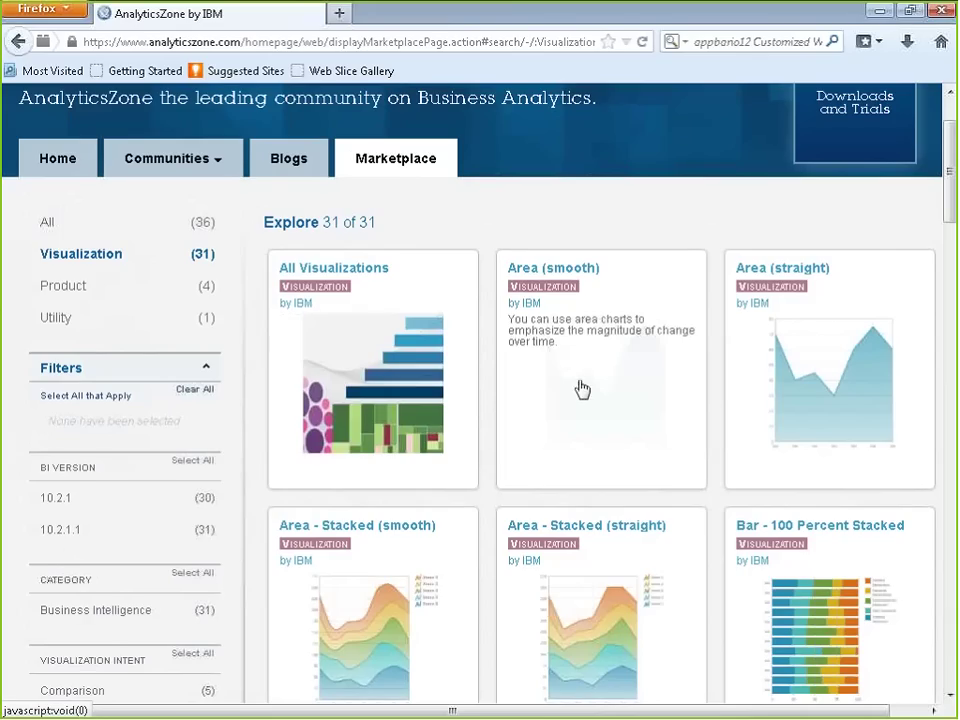
{"action": "scroll", "coordinate": [776, 411], "scroll_direction": "down", "scroll_amount": 3}
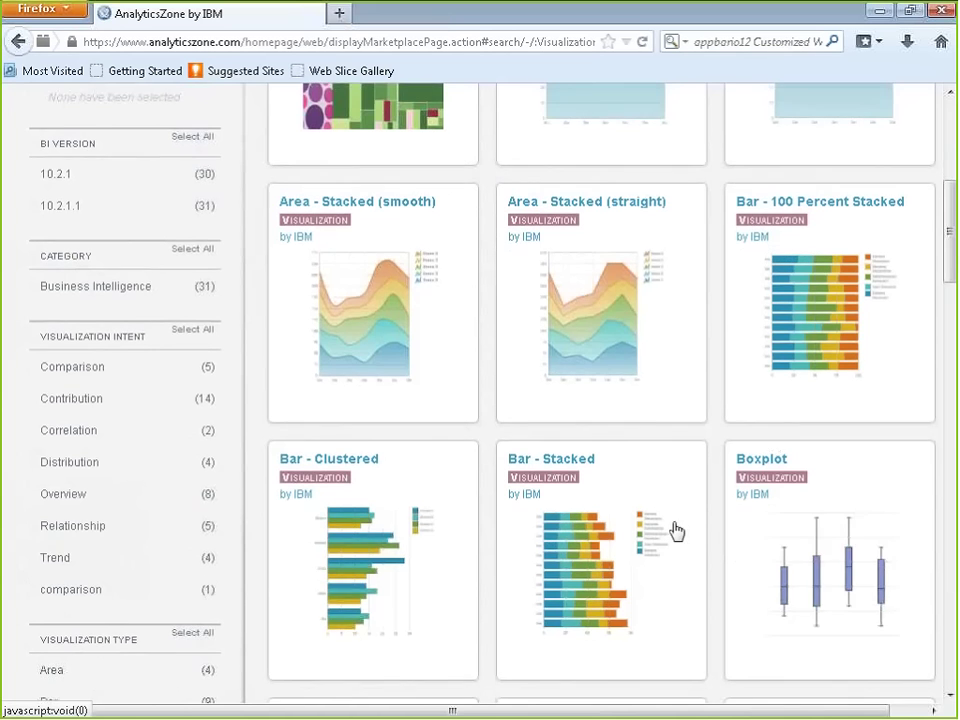
{"action": "scroll", "coordinate": [606, 516], "scroll_direction": "down", "scroll_amount": 5}
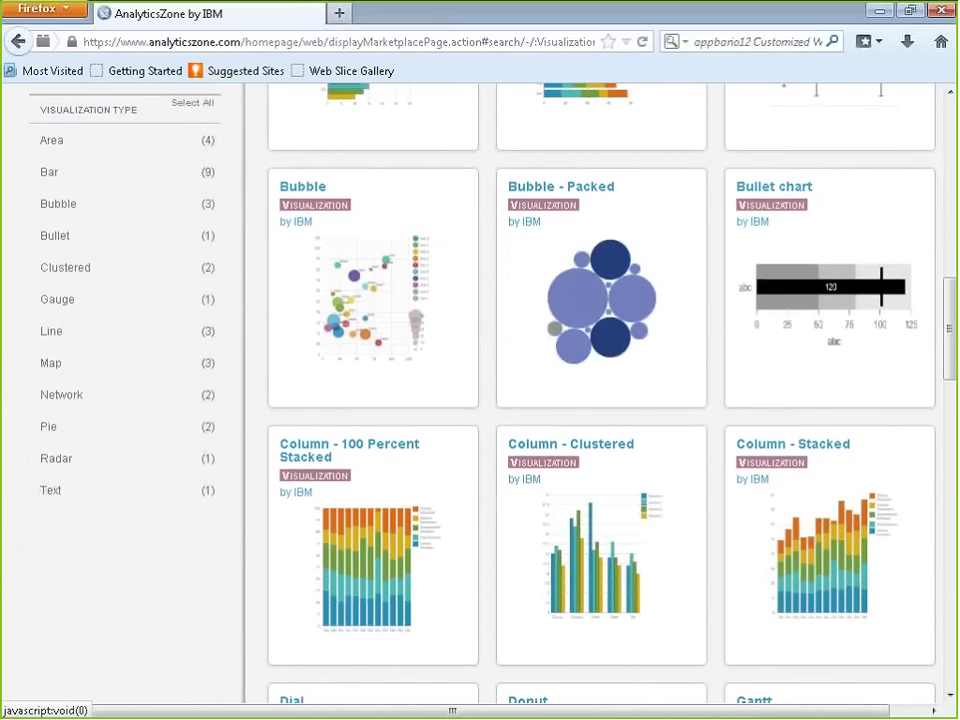
{"action": "scroll", "coordinate": [677, 426], "scroll_direction": "down", "scroll_amount": 4}
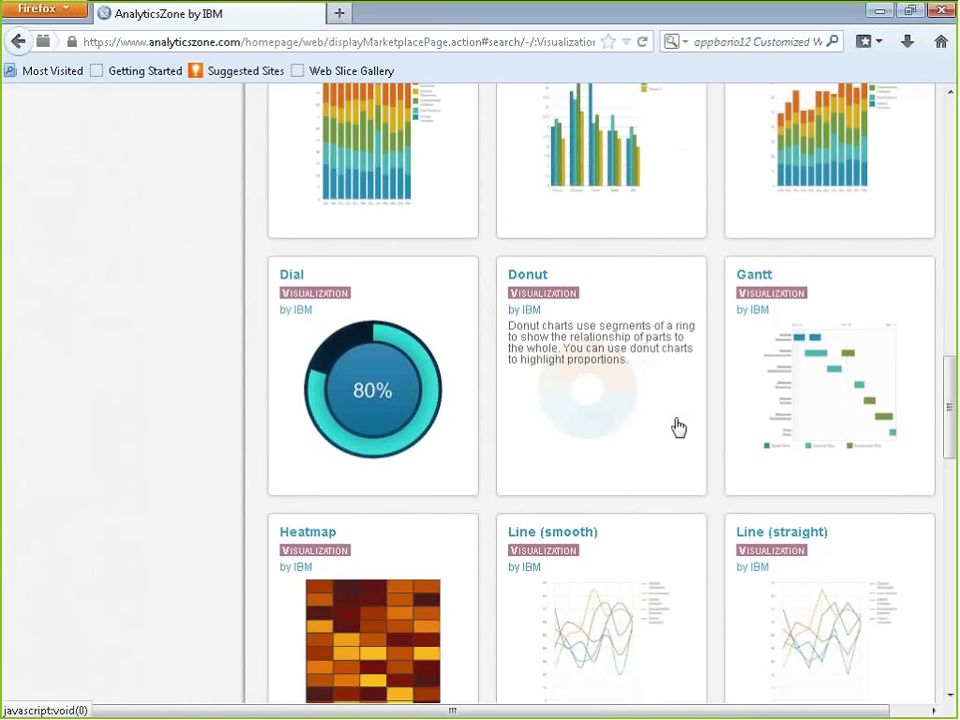
{"action": "scroll", "coordinate": [642, 414], "scroll_direction": "down", "scroll_amount": 5}
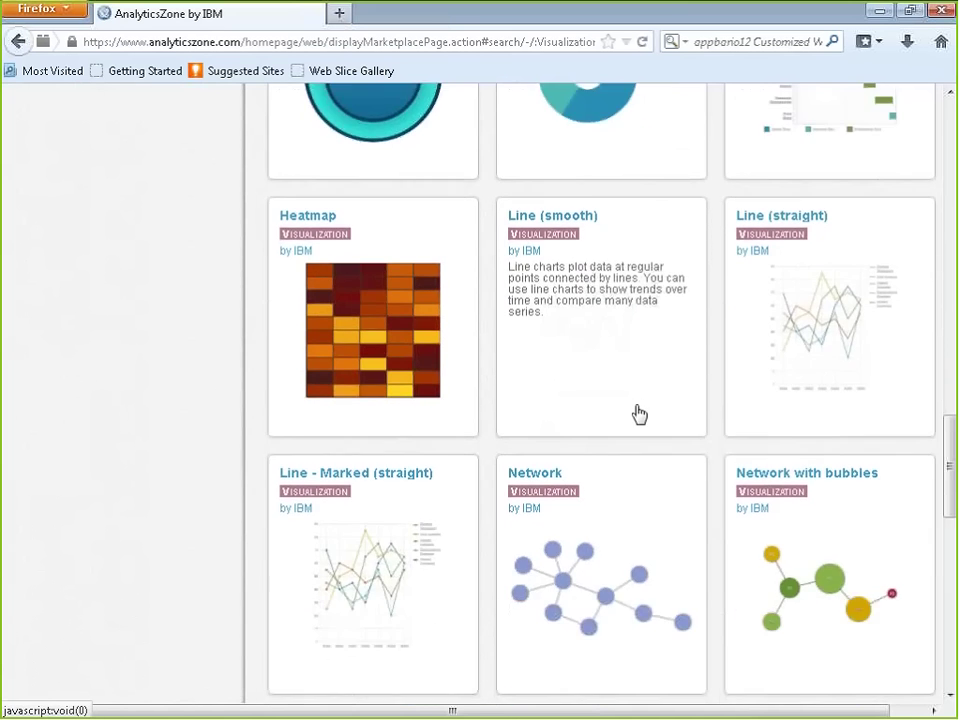
{"action": "scroll", "coordinate": [640, 414], "scroll_direction": "up", "scroll_amount": 15}
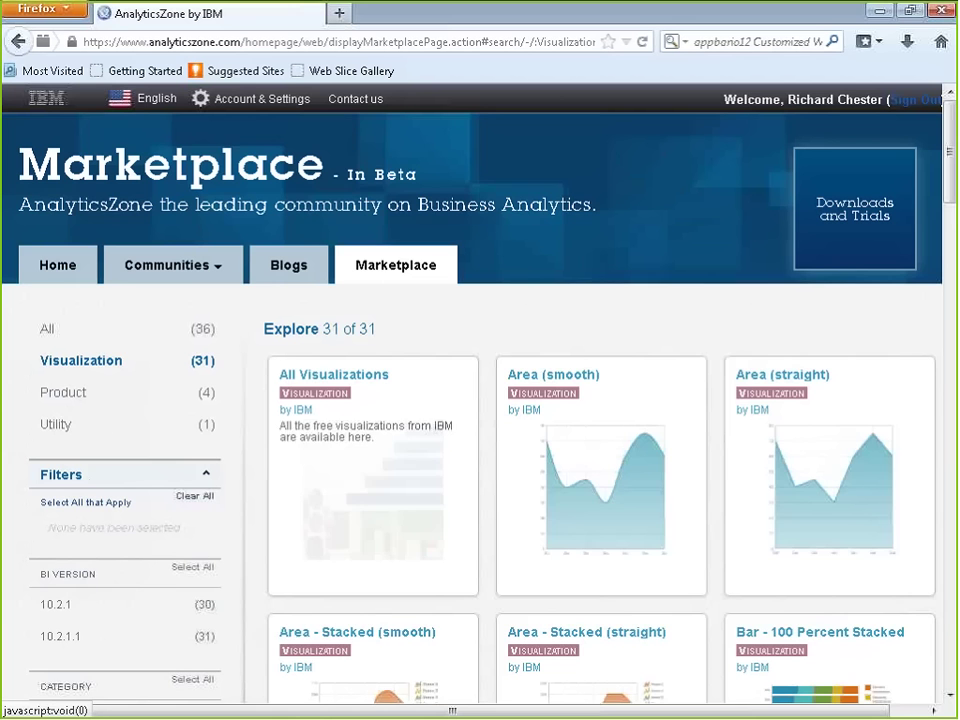
{"action": "left_click", "coordinate": [56, 425]}
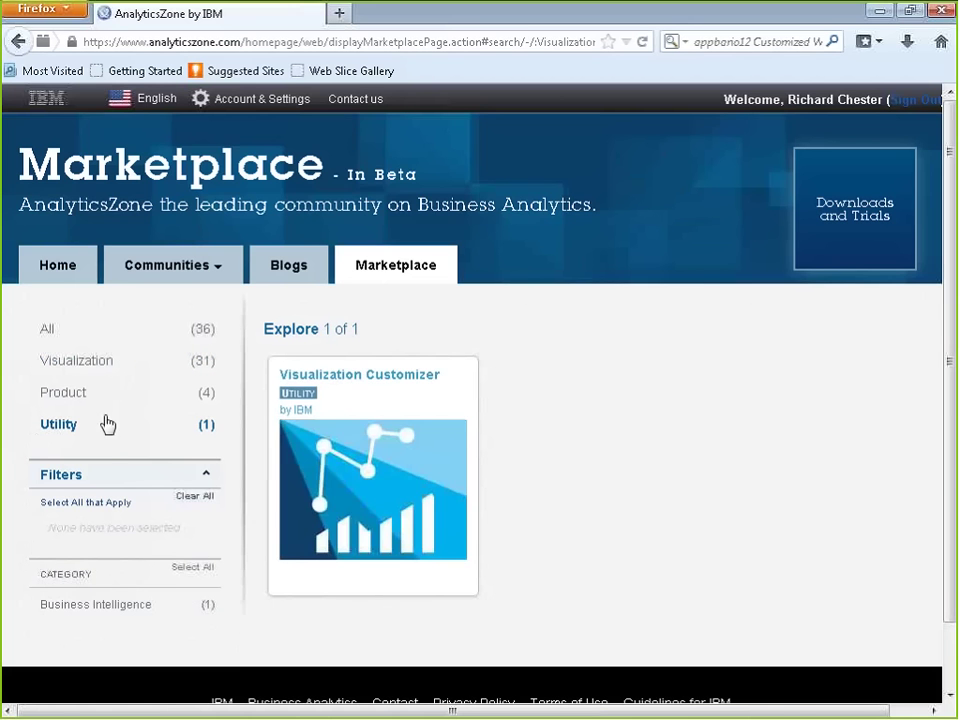
{"action": "left_click", "coordinate": [350, 446]}
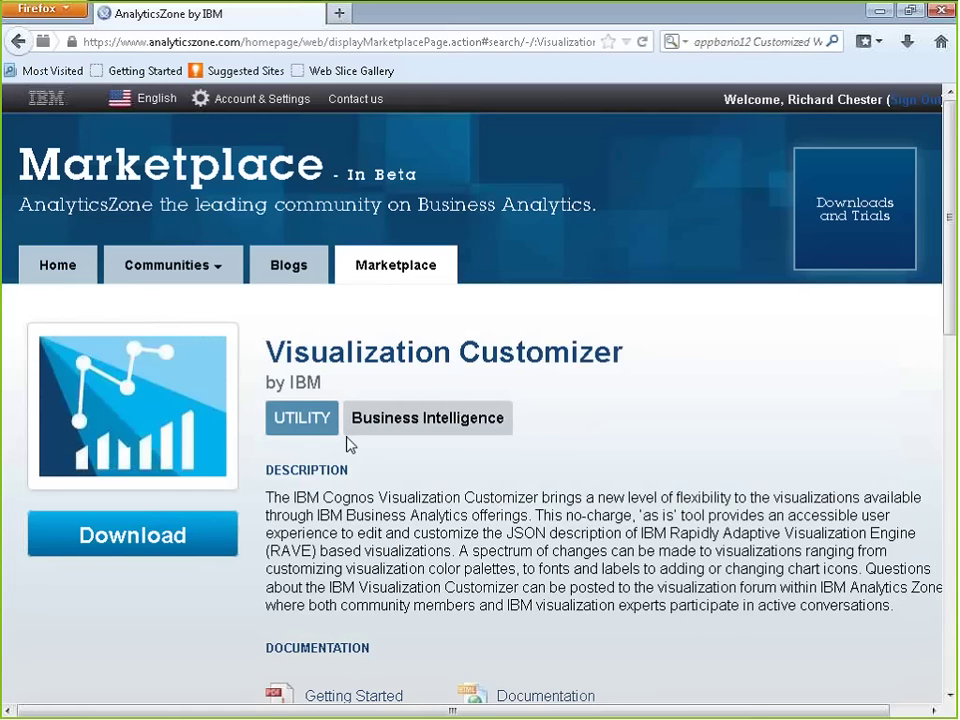
{"action": "scroll", "coordinate": [362, 445], "scroll_direction": "down", "scroll_amount": 2}
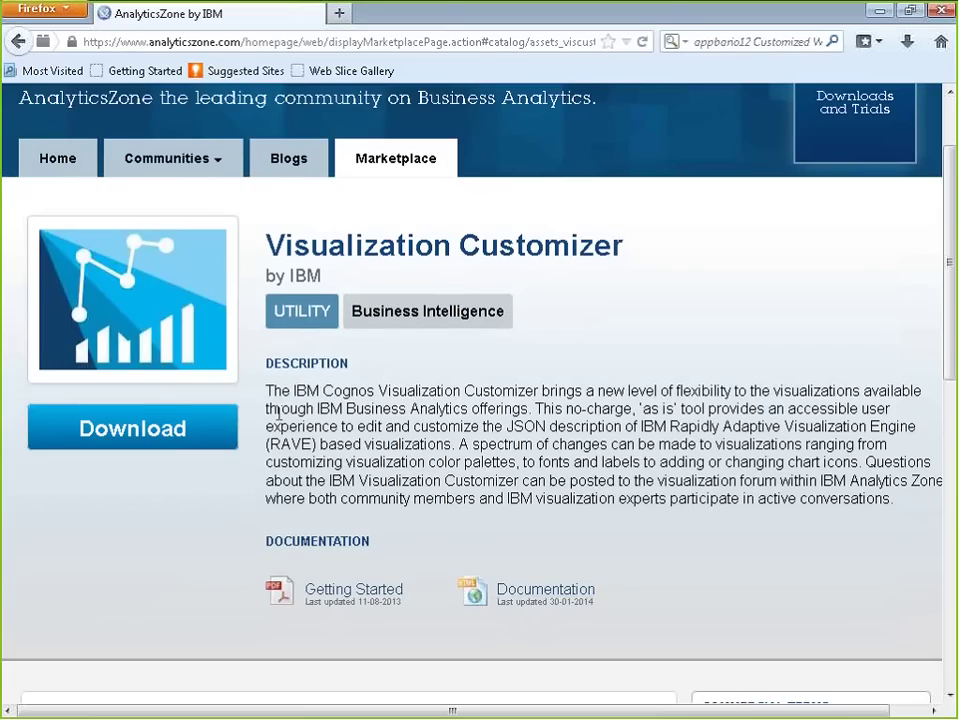
{"action": "scroll", "coordinate": [437, 340], "scroll_direction": "up", "scroll_amount": 2}
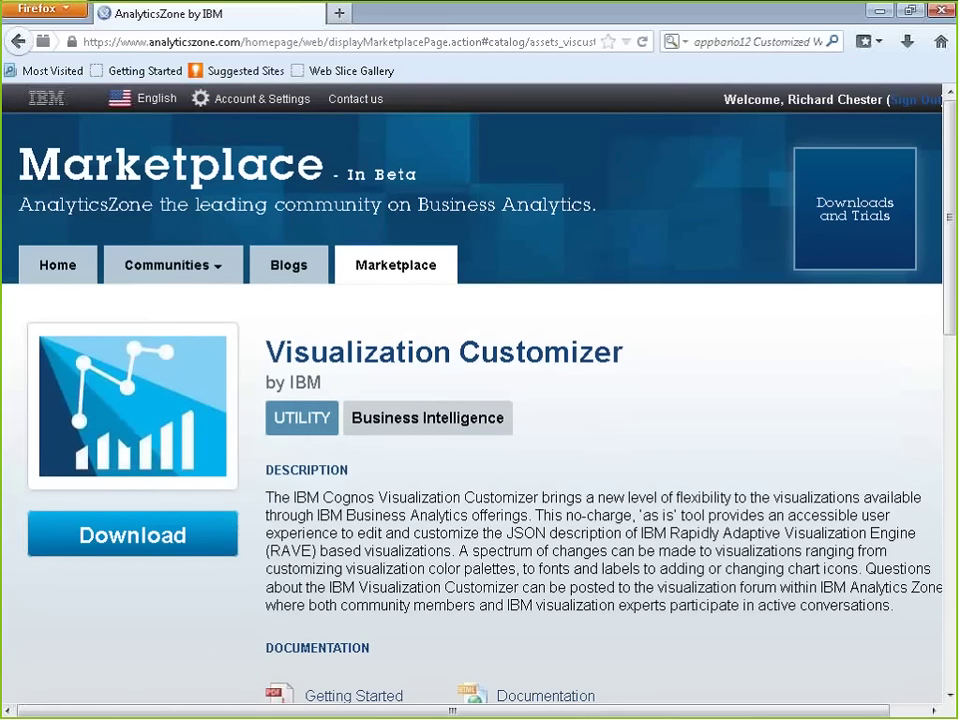
{"action": "mouse_move", "coordinate": [842, 216]}
{"action": "left_click", "coordinate": [753, 309]}
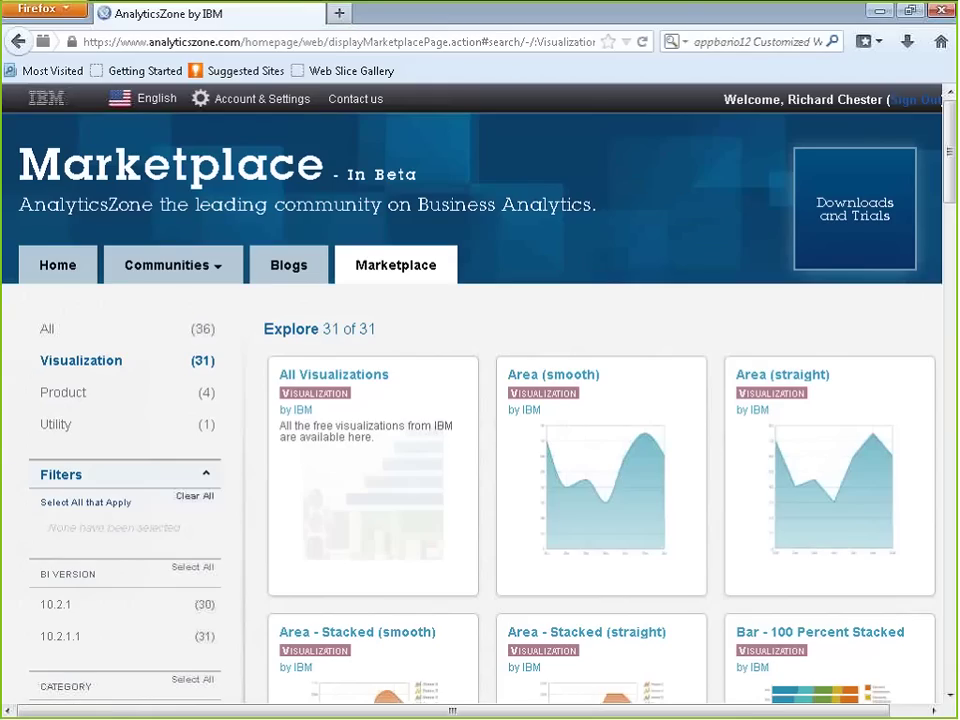
Step: Close Firefox and look through the 28 visualization zip files in the Visualizations folder
{"action": "left_click", "coordinate": [941, 12]}
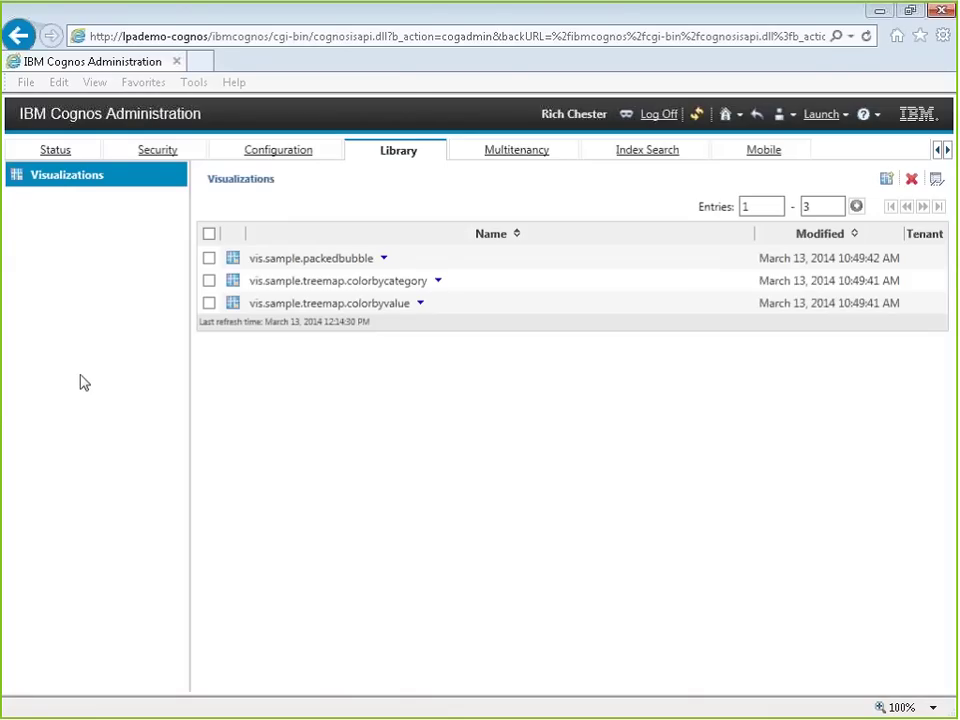
{"action": "key", "text": "alt+Tab"}
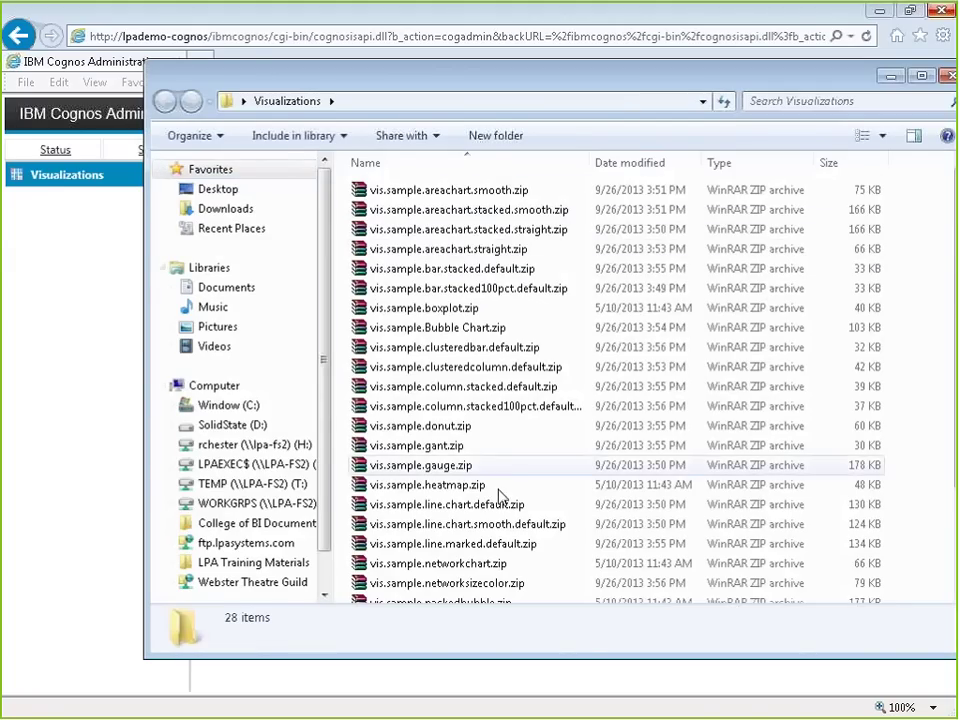
{"action": "scroll", "coordinate": [550, 478], "scroll_direction": "down", "scroll_amount": 2}
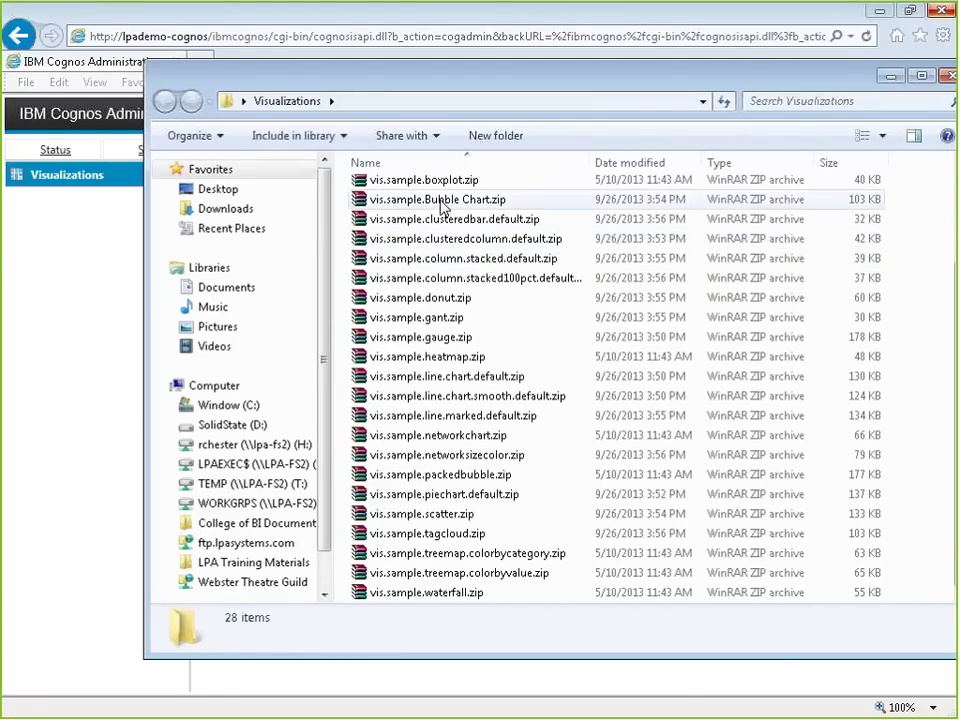
{"action": "scroll", "coordinate": [443, 203], "scroll_direction": "up", "scroll_amount": 2}
{"action": "scroll", "coordinate": [425, 215], "scroll_direction": "down", "scroll_amount": 2}
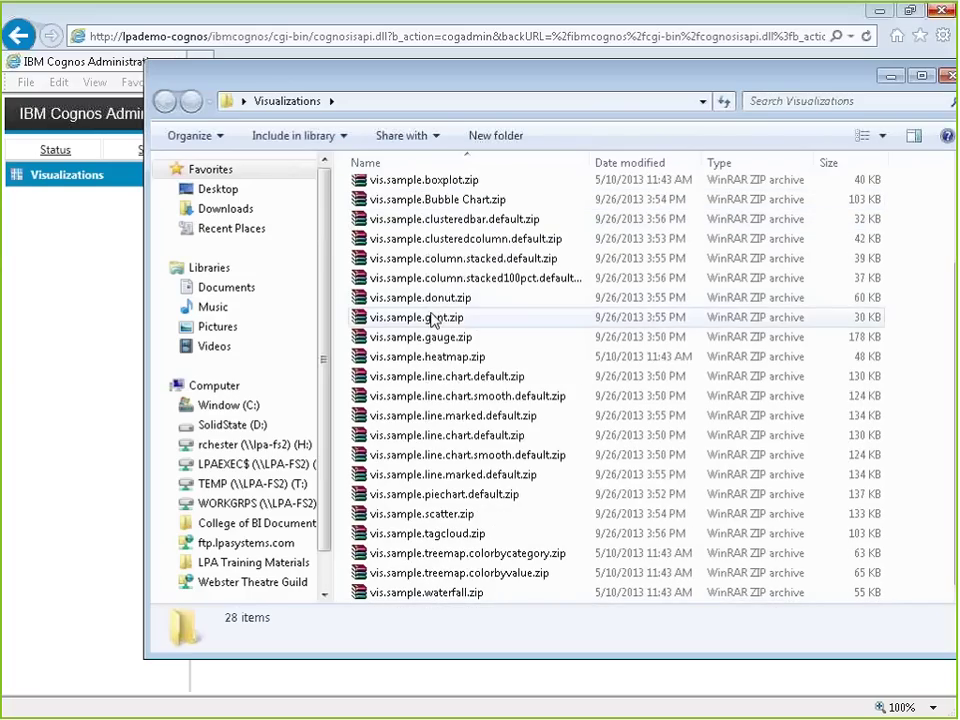
{"action": "mouse_move", "coordinate": [520, 402]}
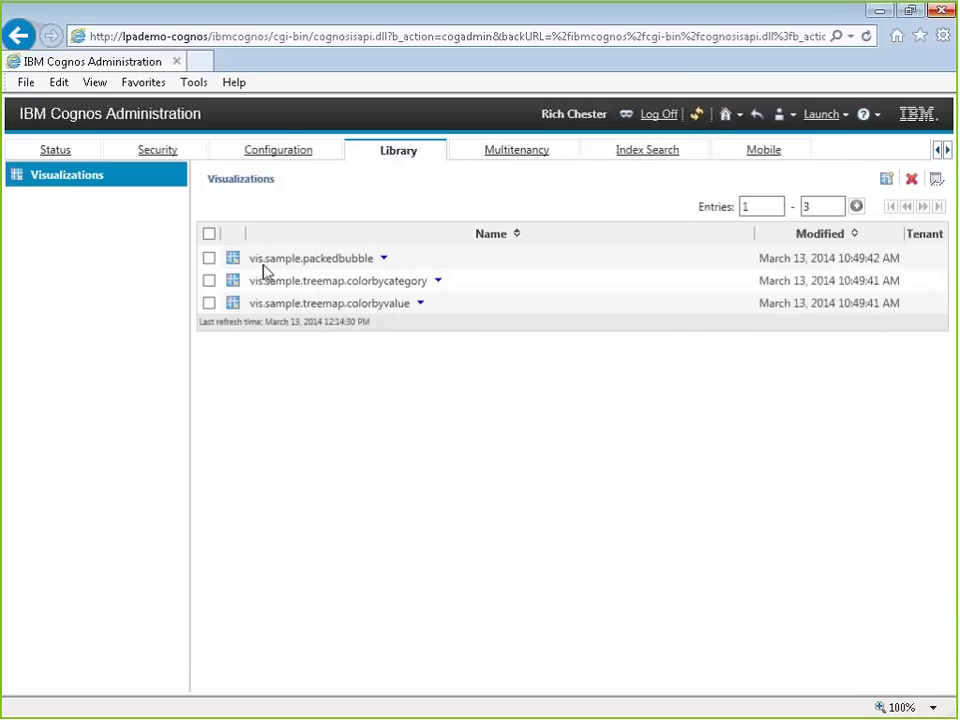
Step: Start a visualization import and add vis.sample.areachart.smooth.zip from the Desktop Visualizations folder
{"action": "left_click", "coordinate": [885, 181]}
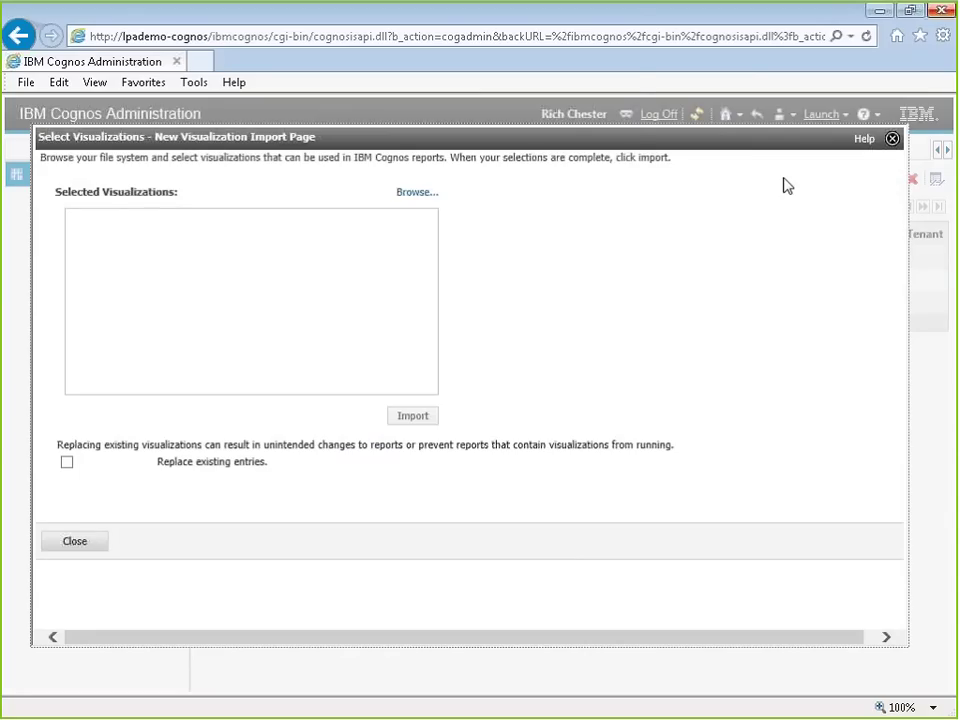
{"action": "left_click", "coordinate": [410, 193]}
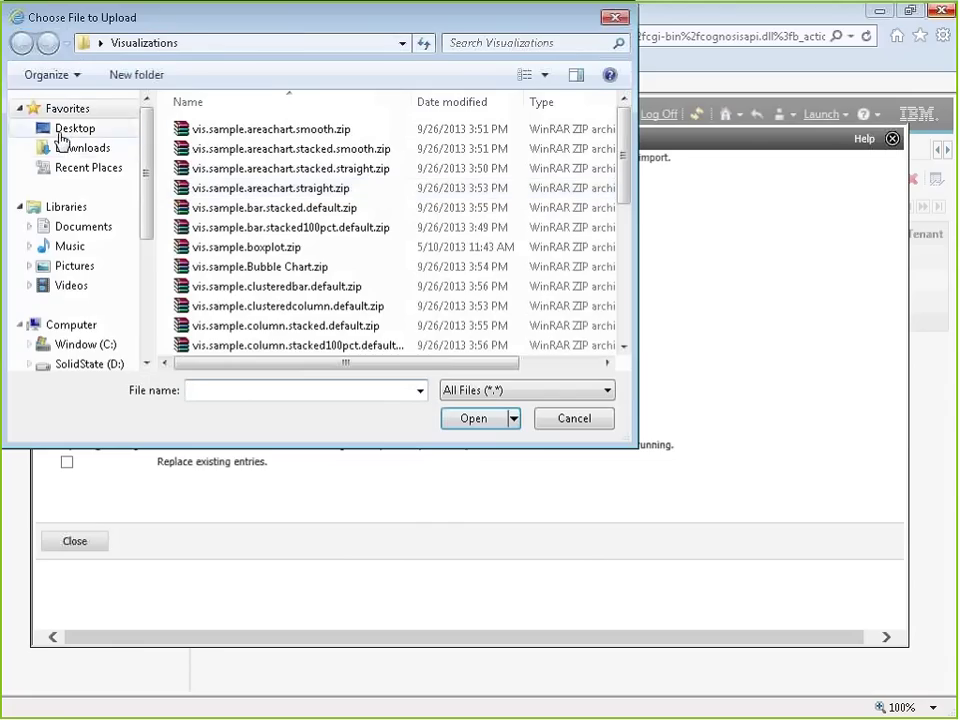
{"action": "left_click", "coordinate": [60, 133]}
{"action": "double_click", "coordinate": [228, 229]}
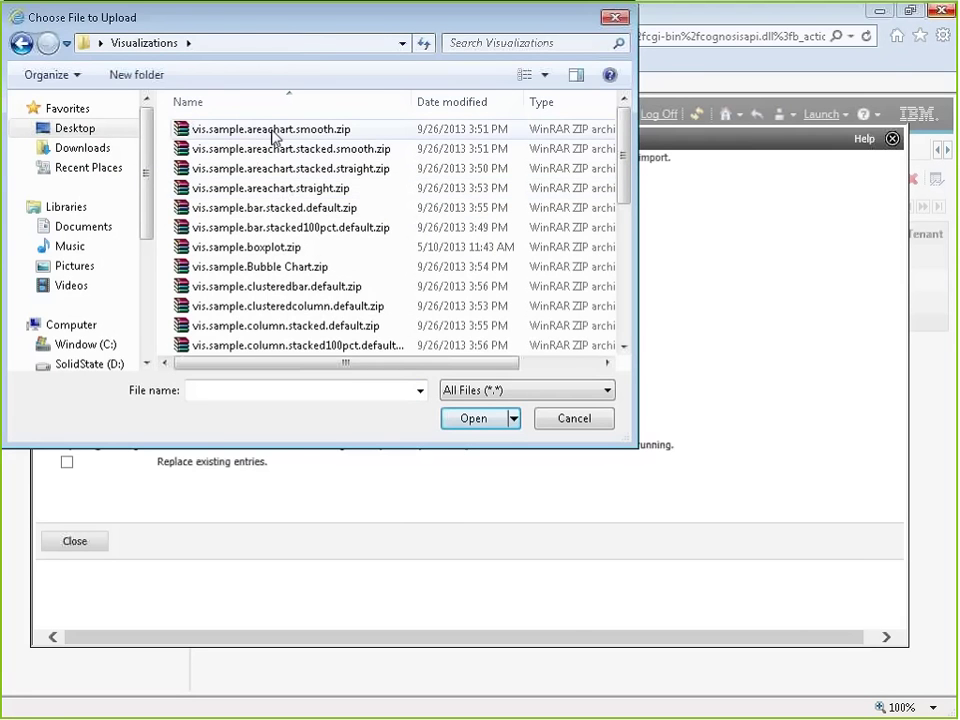
{"action": "double_click", "coordinate": [273, 136]}
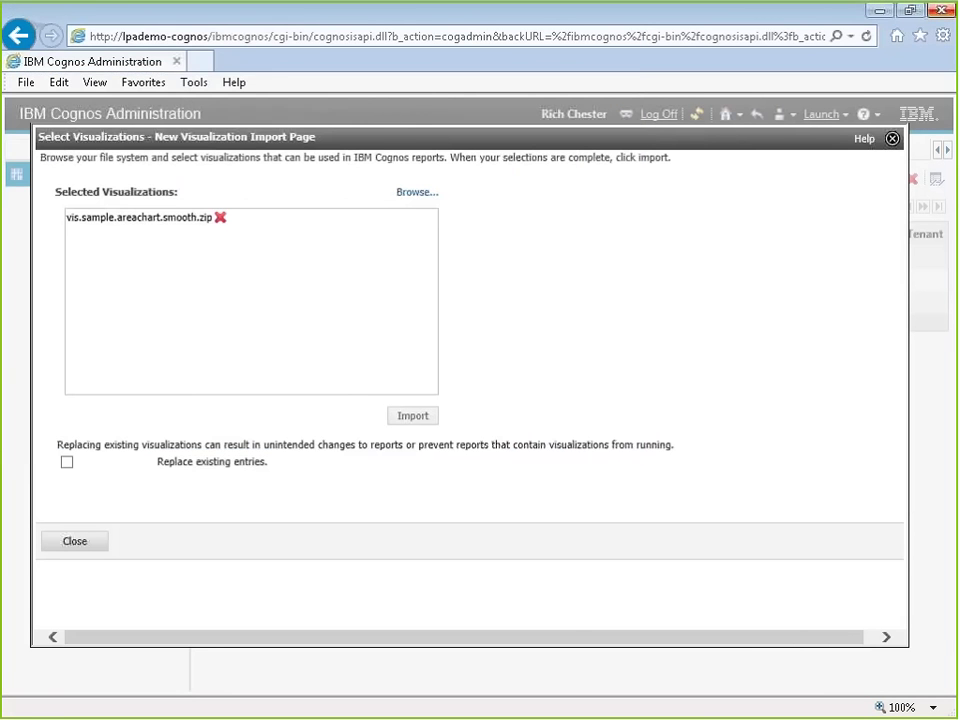
Step: Add the stacked bar, stacked column and smooth line chart samples, then import all four
{"action": "left_click", "coordinate": [415, 192]}
{"action": "left_click", "coordinate": [259, 211]}
{"action": "double_click", "coordinate": [261, 210]}
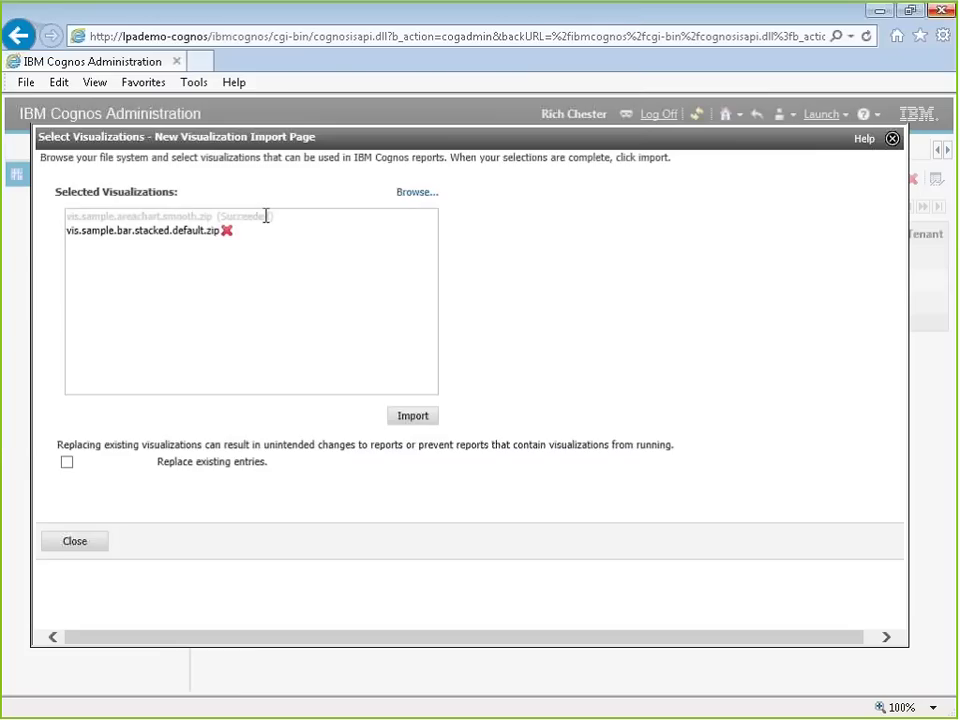
{"action": "left_click", "coordinate": [413, 193]}
{"action": "double_click", "coordinate": [255, 325]}
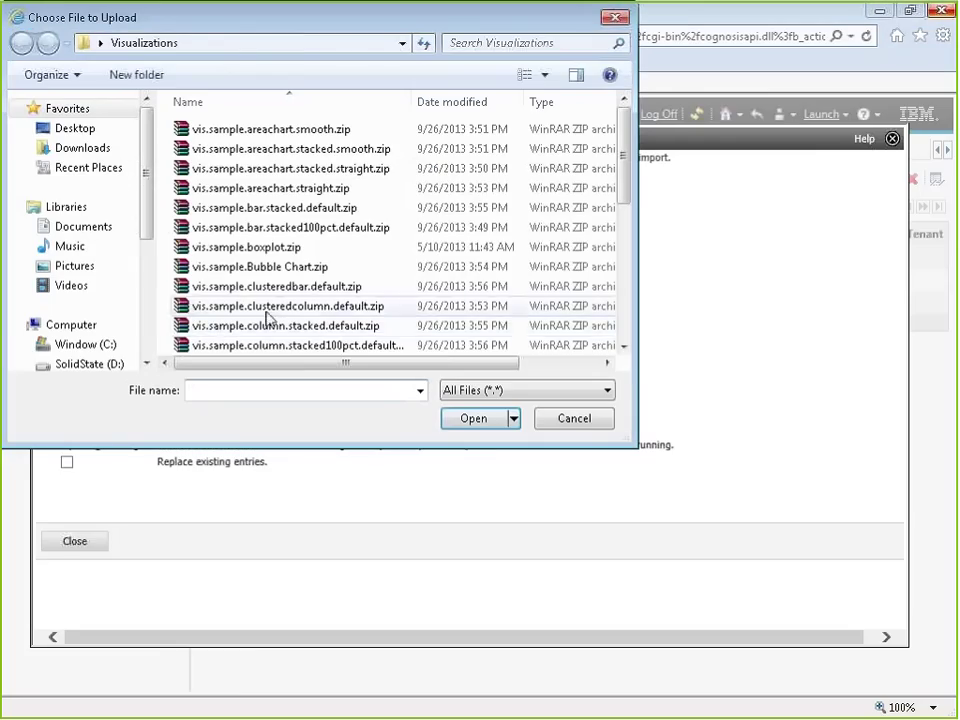
{"action": "left_click_drag", "start_coordinate": [624, 203], "coordinate": [628, 264]}
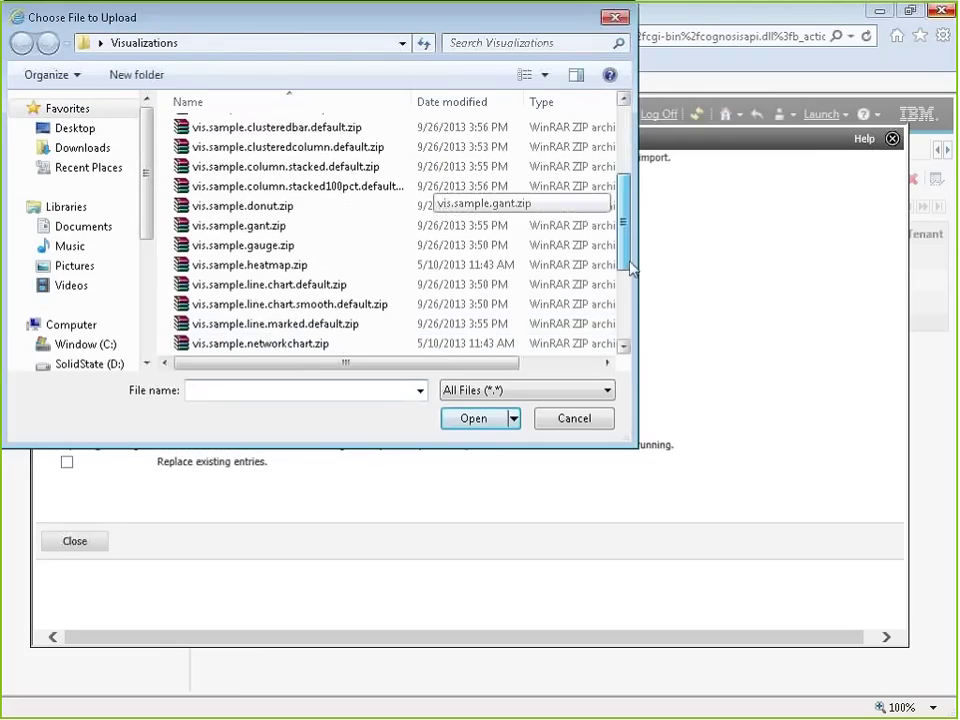
{"action": "left_click", "coordinate": [288, 290]}
{"action": "double_click", "coordinate": [288, 290]}
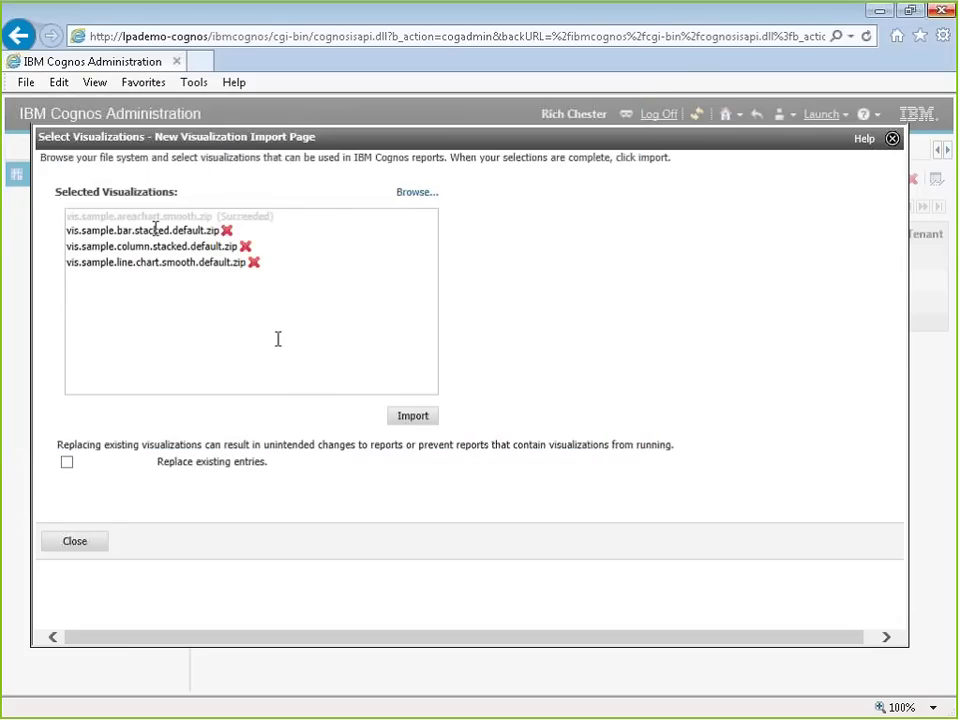
{"action": "left_click", "coordinate": [396, 425]}
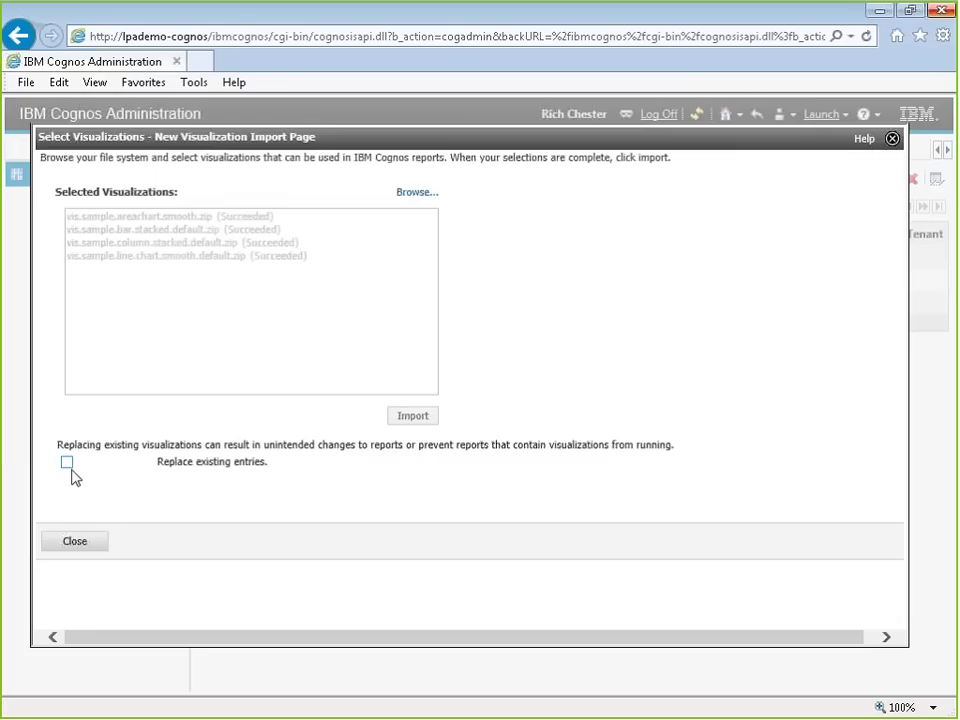
Step: Close the visualization import page
{"action": "left_click", "coordinate": [92, 548]}
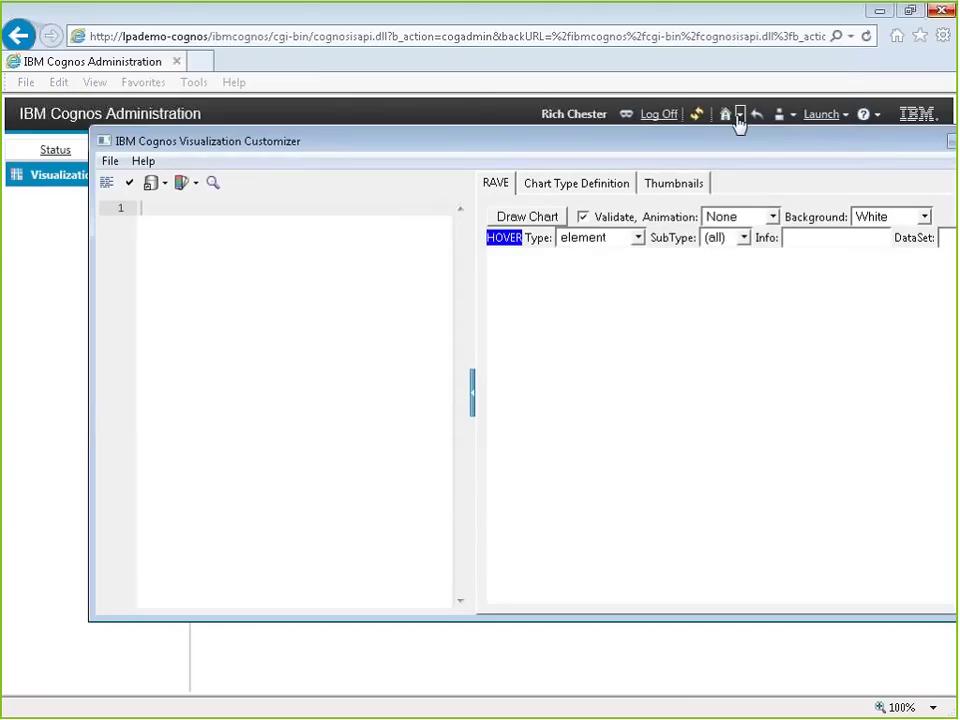
Step: Maximize the customizer and open vis.sample.networkchart.zip, dismissing the error message
{"action": "left_click_drag", "start_coordinate": [716, 148], "coordinate": [658, 47]}
{"action": "double_click", "coordinate": [658, 47]}
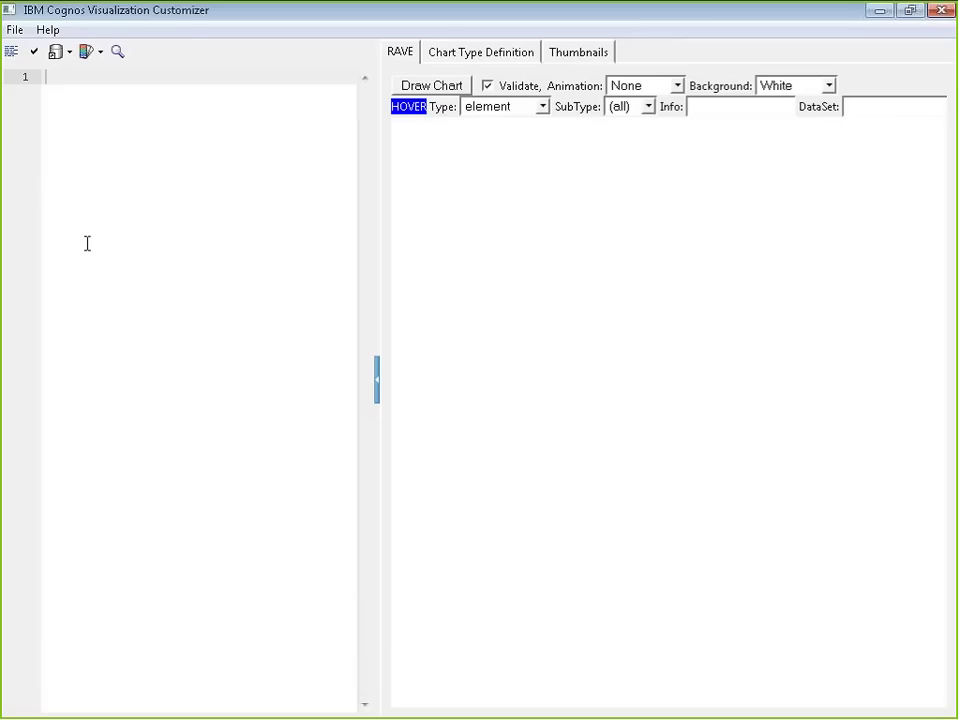
{"action": "left_click", "coordinate": [15, 30]}
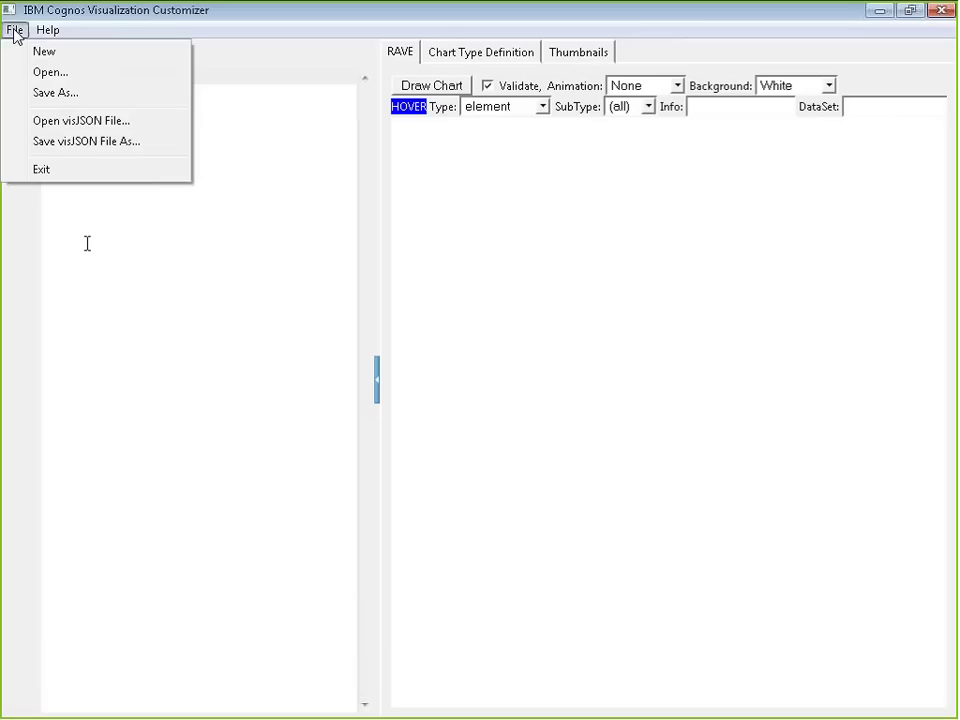
{"action": "left_click", "coordinate": [56, 73]}
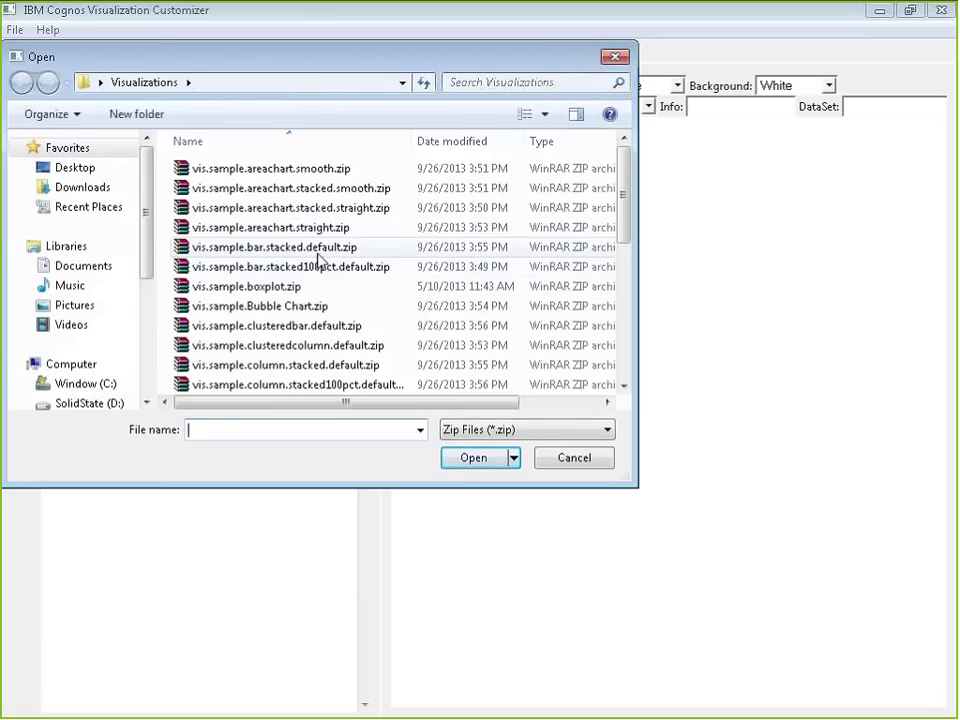
{"action": "left_click_drag", "start_coordinate": [630, 216], "coordinate": [634, 326]}
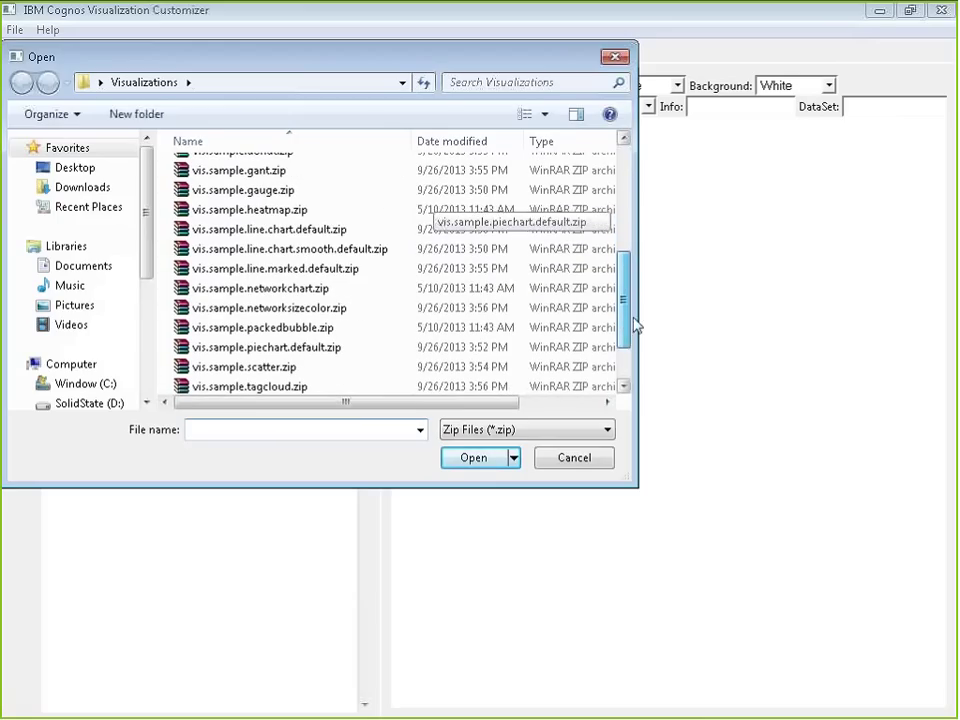
{"action": "double_click", "coordinate": [245, 288]}
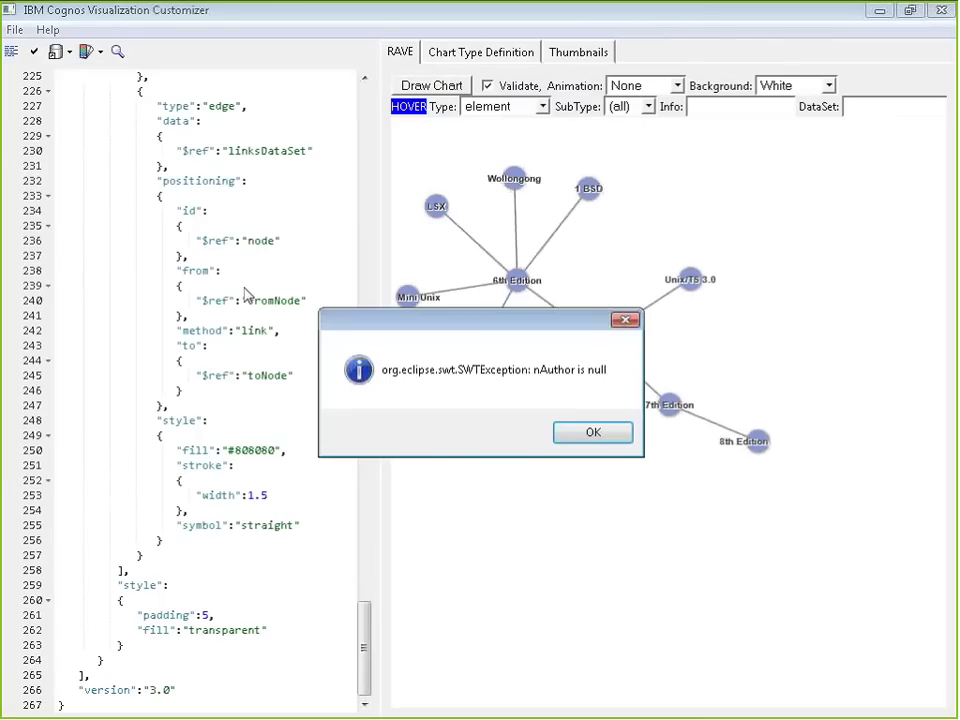
{"action": "left_click", "coordinate": [569, 429]}
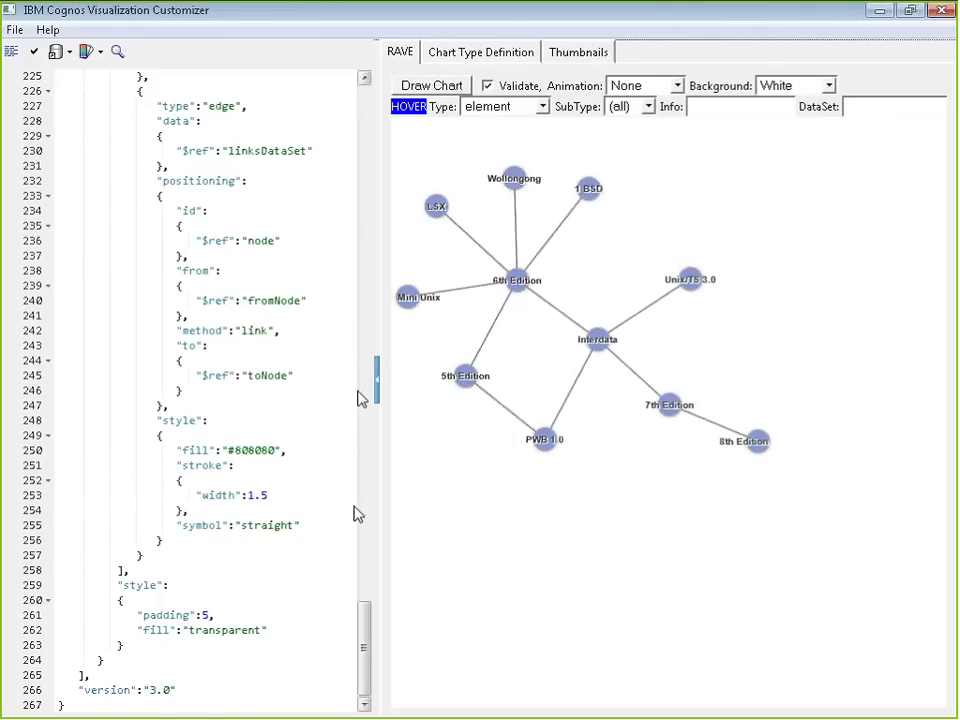
{"action": "left_click_drag", "start_coordinate": [367, 641], "coordinate": [370, 90]}
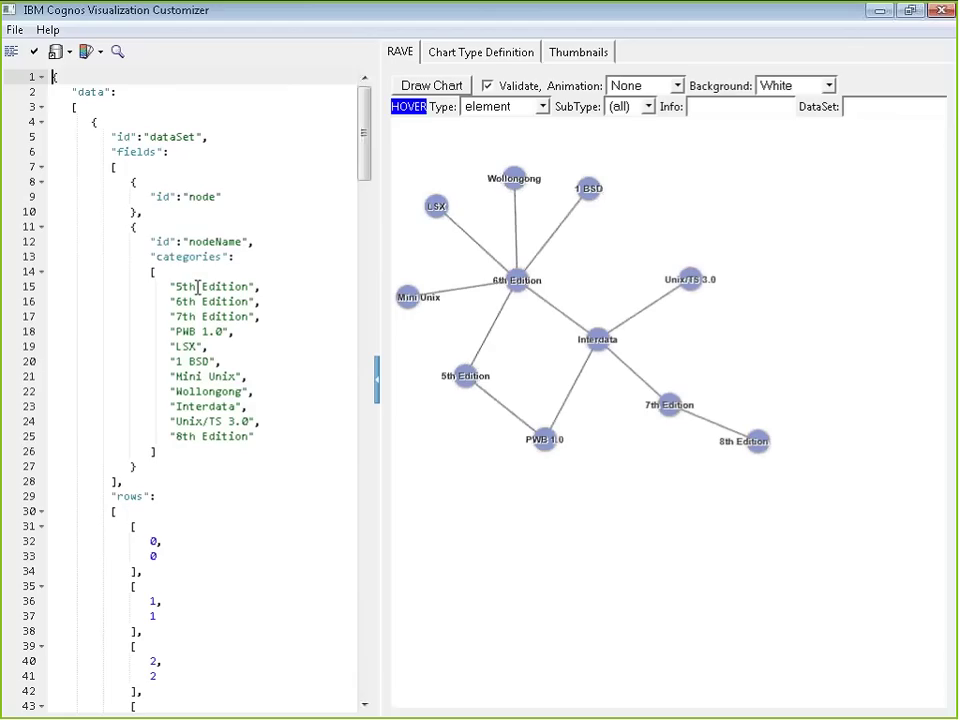
Step: Review the network chart JSON, including the 7th Edition category, then close the customizer
{"action": "left_click", "coordinate": [210, 316]}
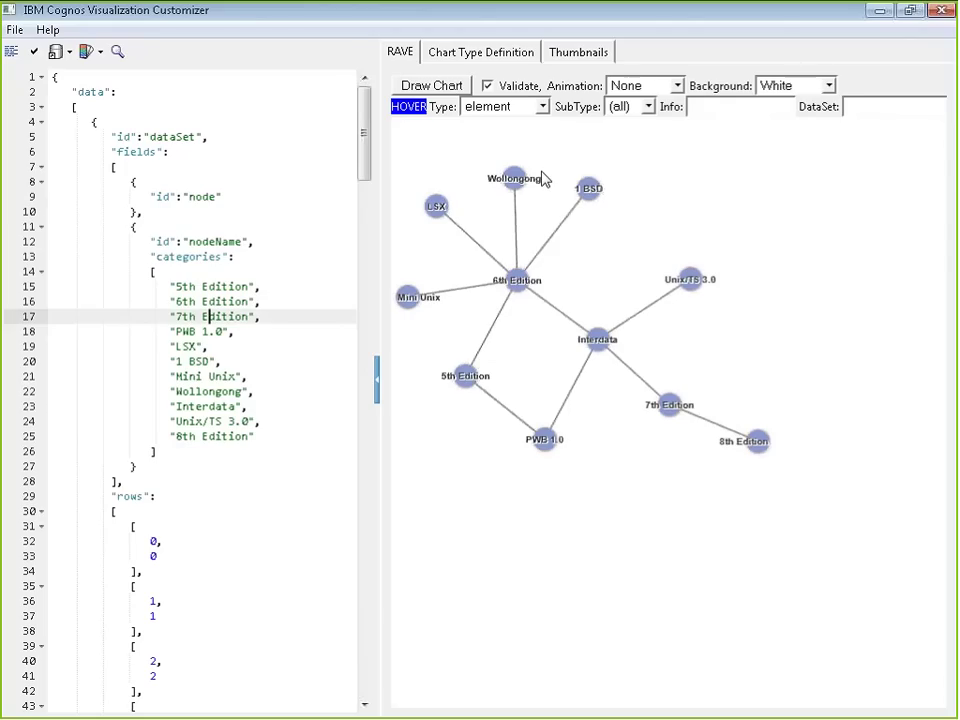
{"action": "left_click_drag", "start_coordinate": [364, 161], "coordinate": [371, 530]}
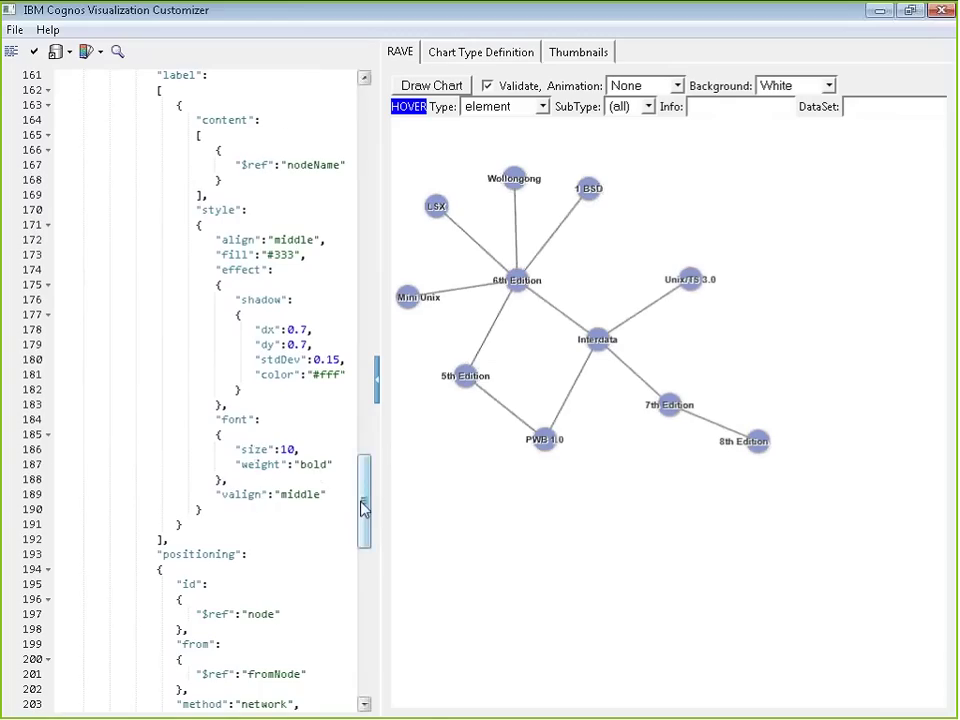
{"action": "left_click_drag", "start_coordinate": [364, 508], "coordinate": [390, 558]}
{"action": "scroll", "coordinate": [395, 578], "scroll_direction": "down", "scroll_amount": 8}
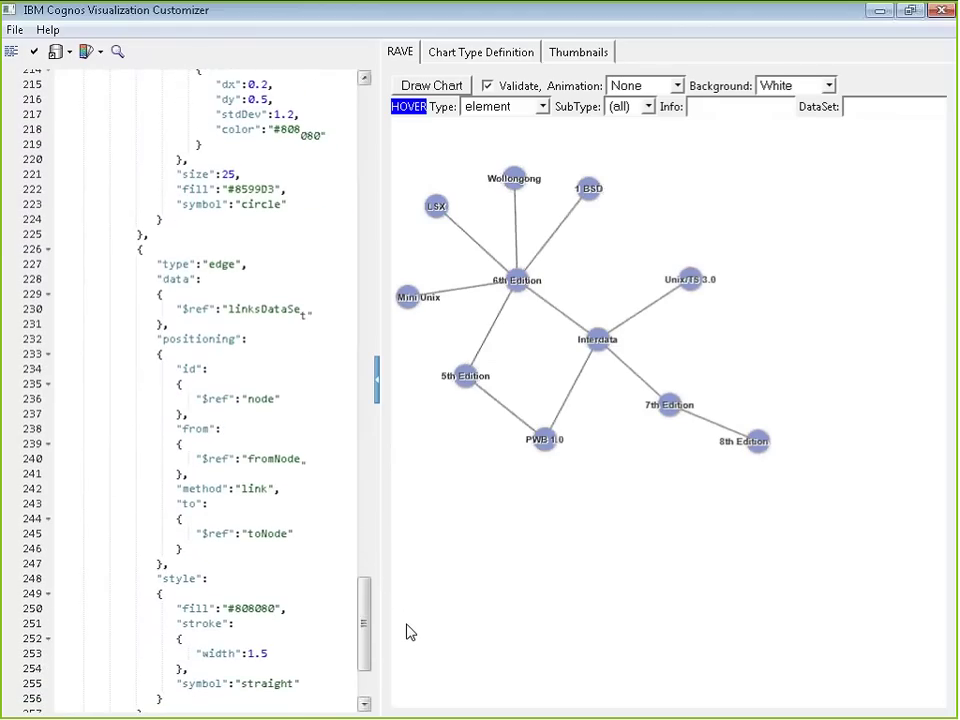
{"action": "scroll", "coordinate": [407, 630], "scroll_direction": "down", "scroll_amount": 4}
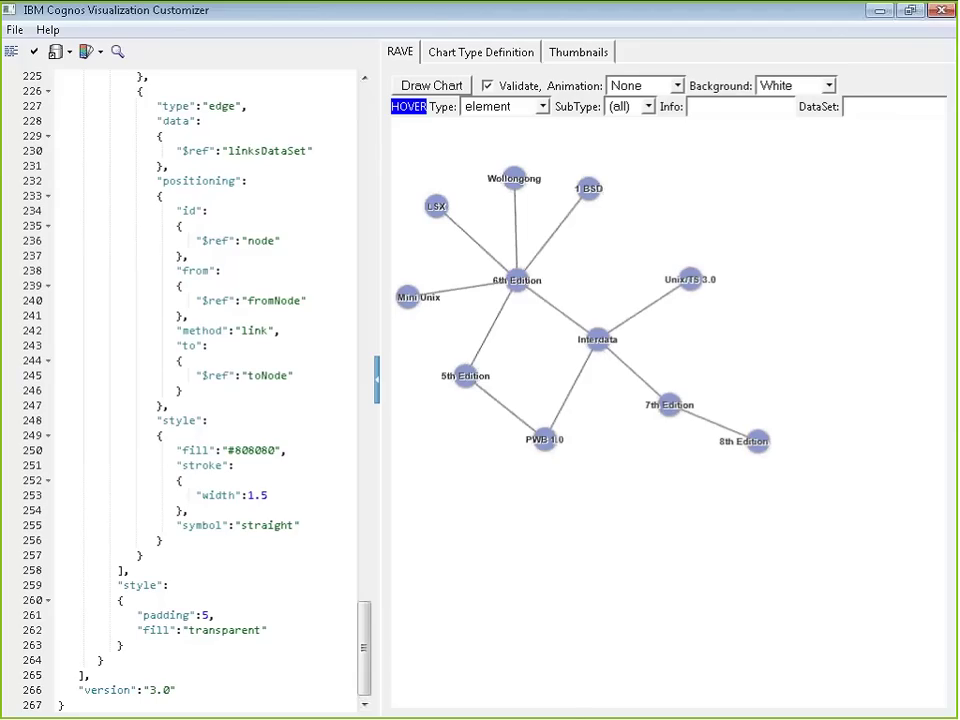
{"action": "double_click", "coordinate": [9, 11]}
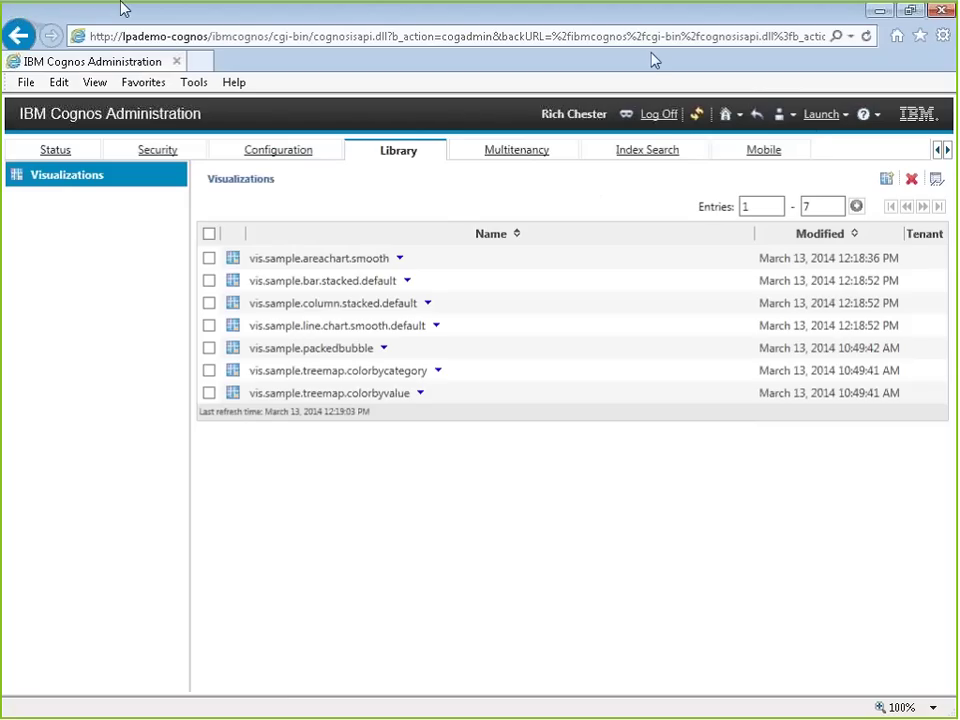
Step: Launch Cognos Connection and open the Visualizations Webinar folder under My Folders
{"action": "left_click", "coordinate": [812, 117]}
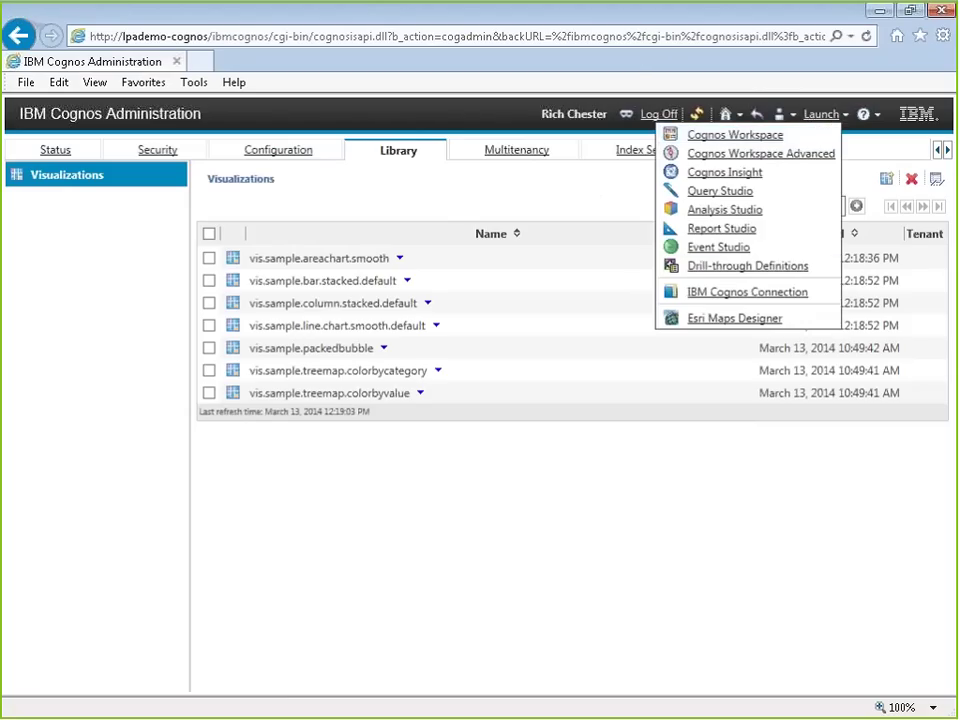
{"action": "left_click", "coordinate": [730, 294]}
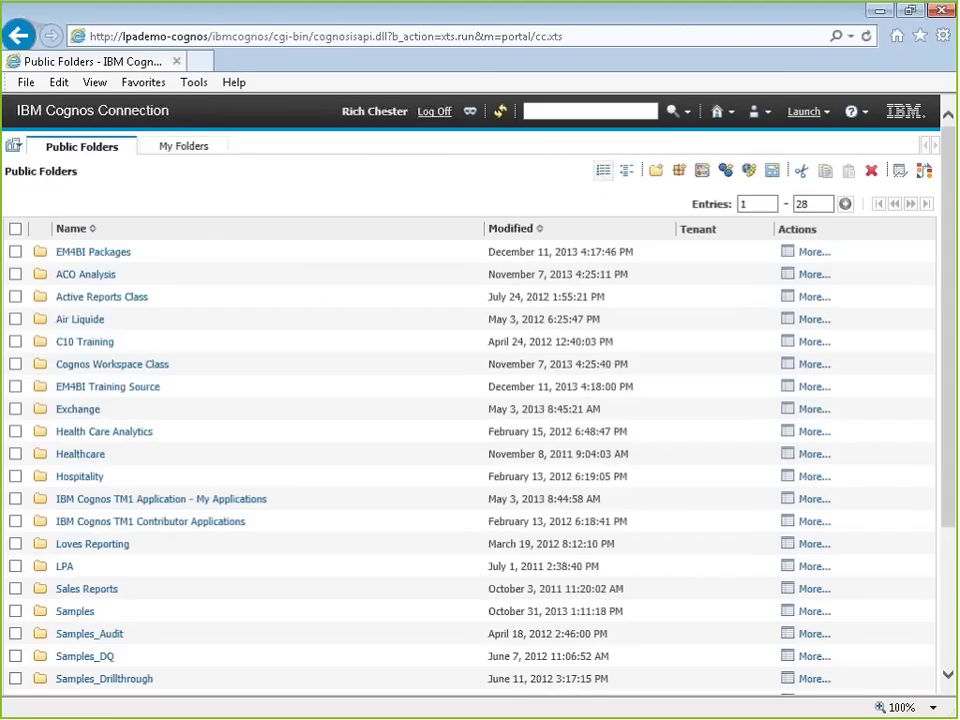
{"action": "left_click", "coordinate": [184, 148]}
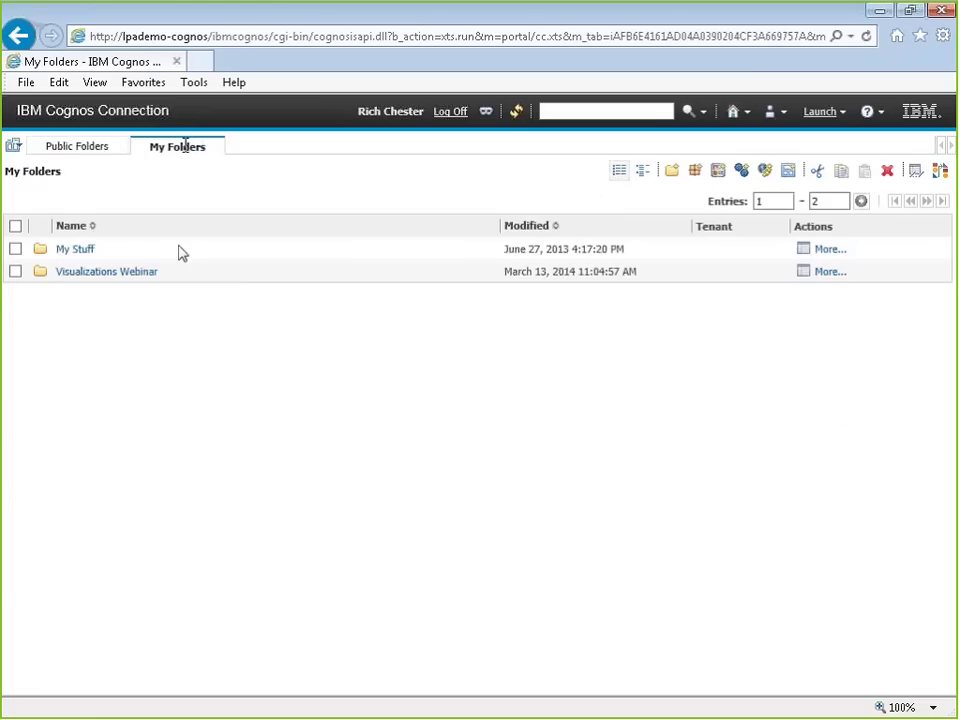
{"action": "left_click", "coordinate": [128, 272]}
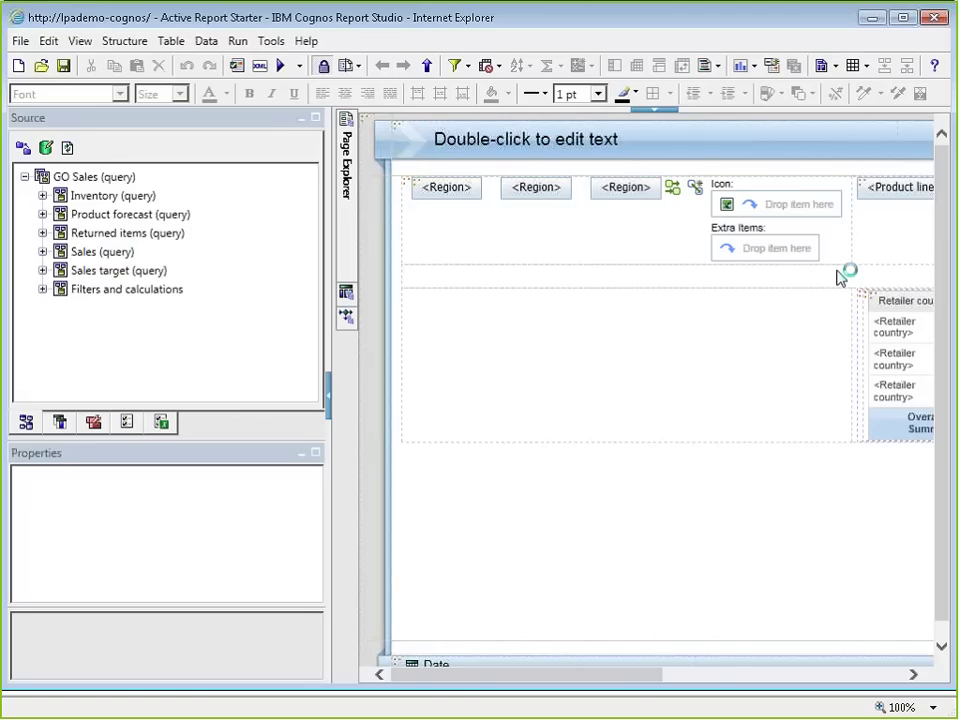
{"action": "left_click_drag", "start_coordinate": [673, 675], "coordinate": [673, 675]}
{"action": "left_click_drag", "start_coordinate": [650, 675], "coordinate": [784, 677]}
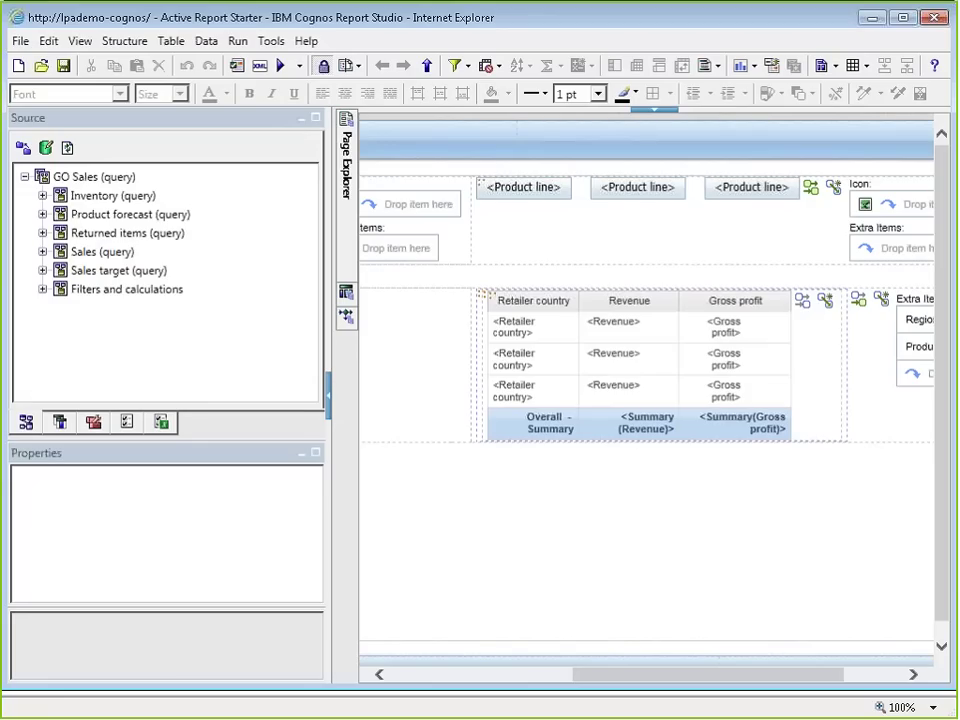
{"action": "left_click_drag", "start_coordinate": [645, 678], "coordinate": [682, 684]}
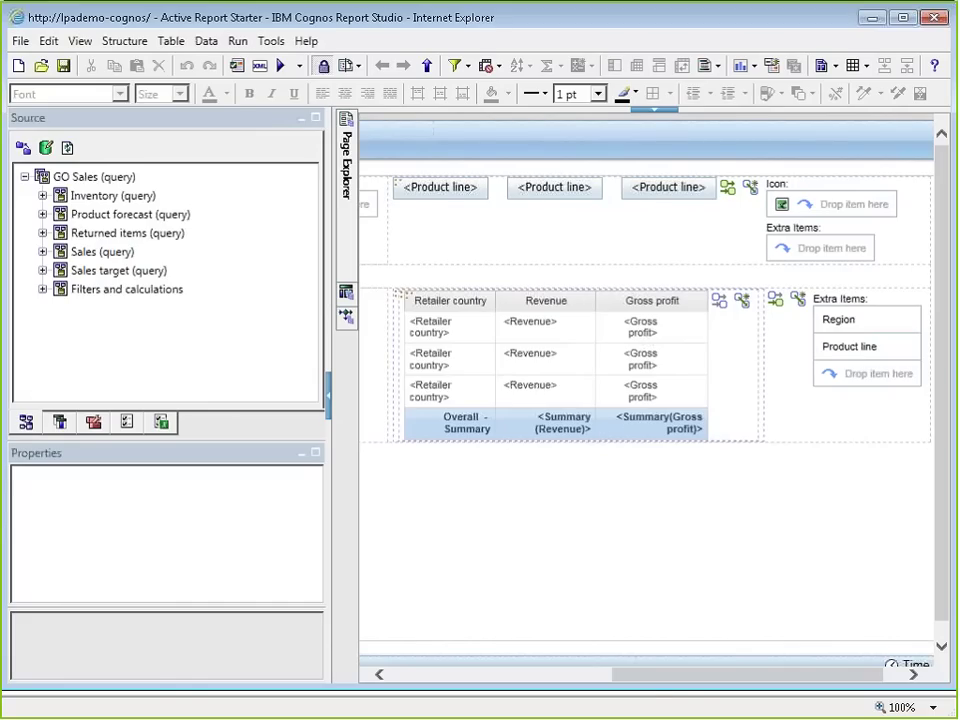
{"action": "left_click_drag", "start_coordinate": [651, 681], "coordinate": [640, 690]}
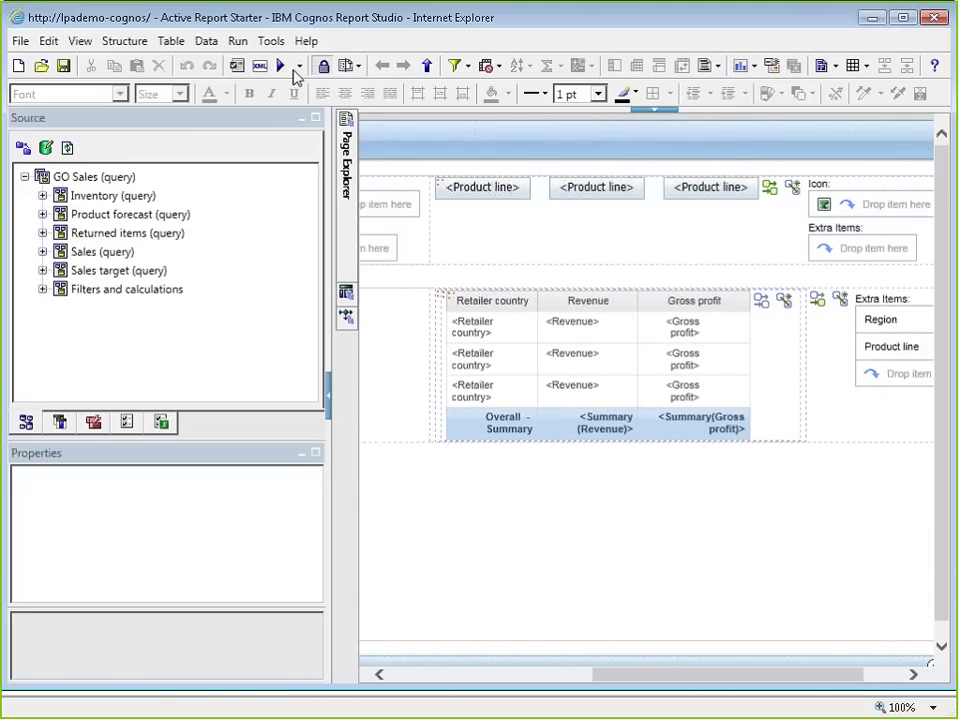
{"action": "left_click", "coordinate": [260, 65]}
Step: Run the active report, try Asia Pacific, Central Europe, Golf Equipment and Americas, then close it
{"action": "left_click", "coordinate": [740, 129]}
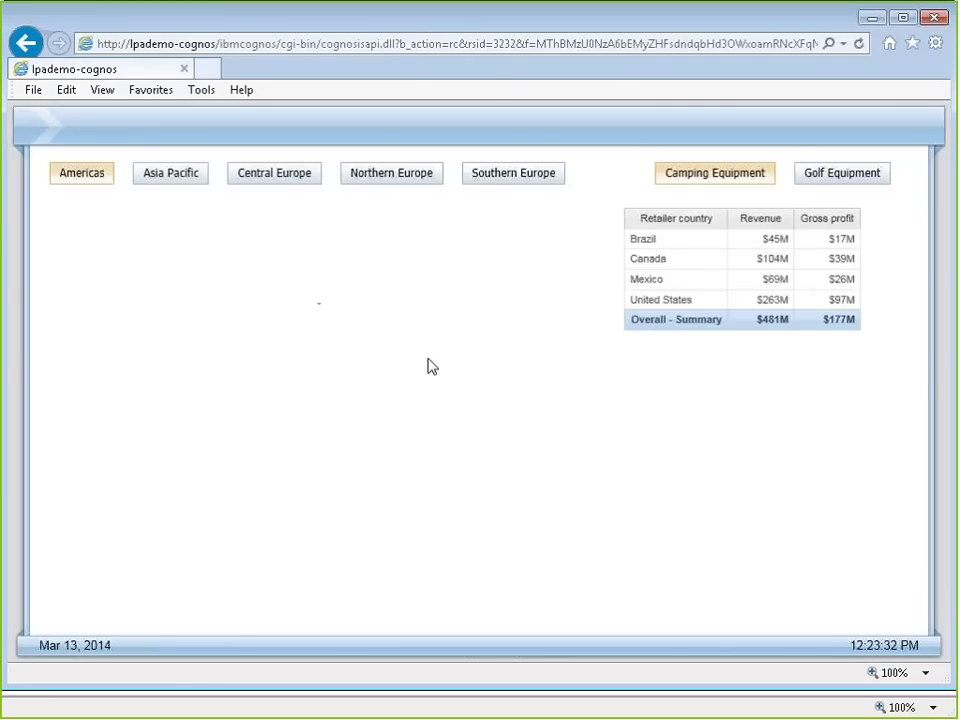
{"action": "left_click", "coordinate": [200, 168]}
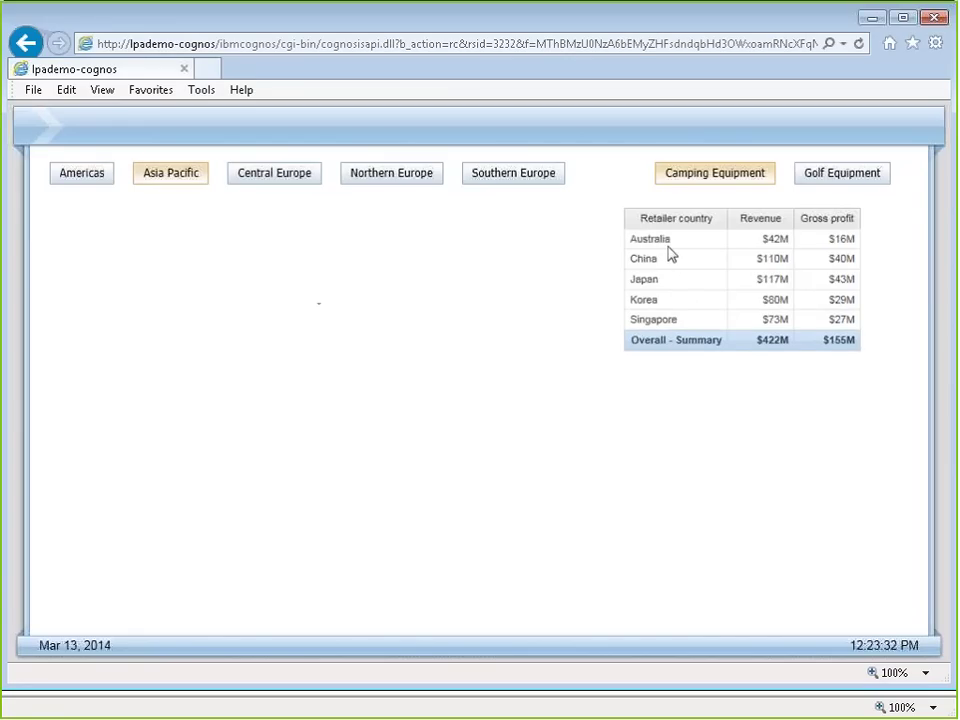
{"action": "left_click", "coordinate": [849, 176]}
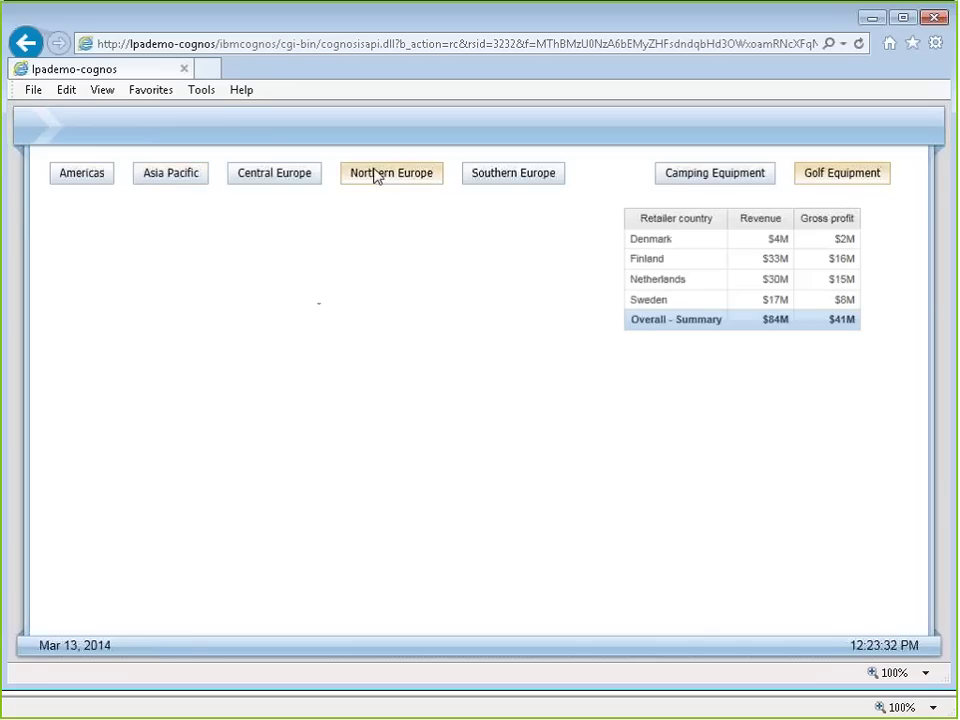
{"action": "left_click", "coordinate": [261, 178]}
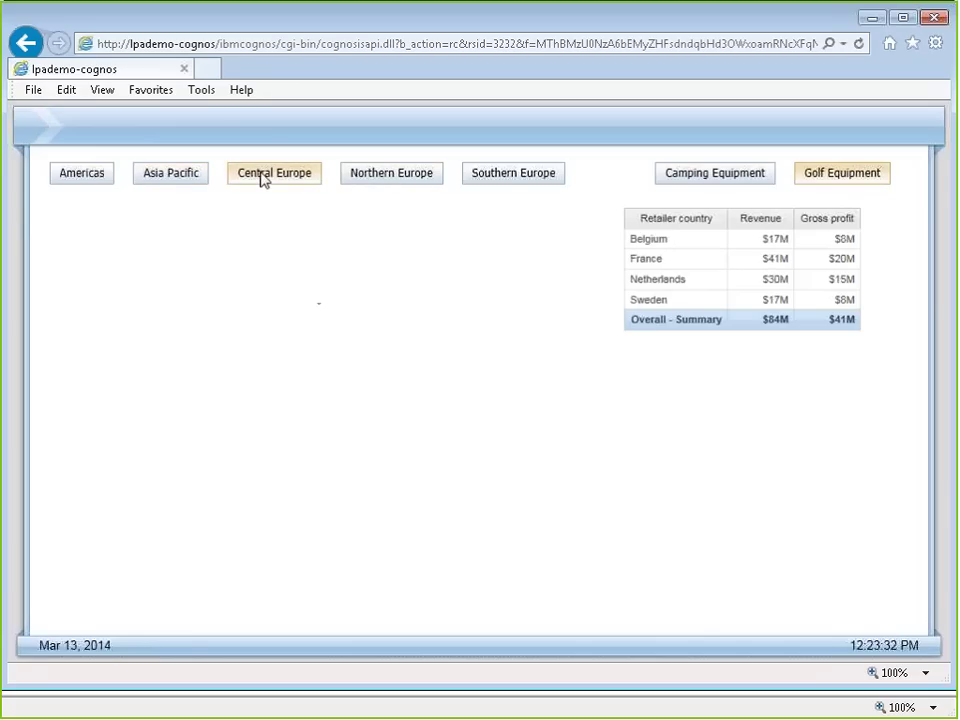
{"action": "left_click", "coordinate": [99, 184]}
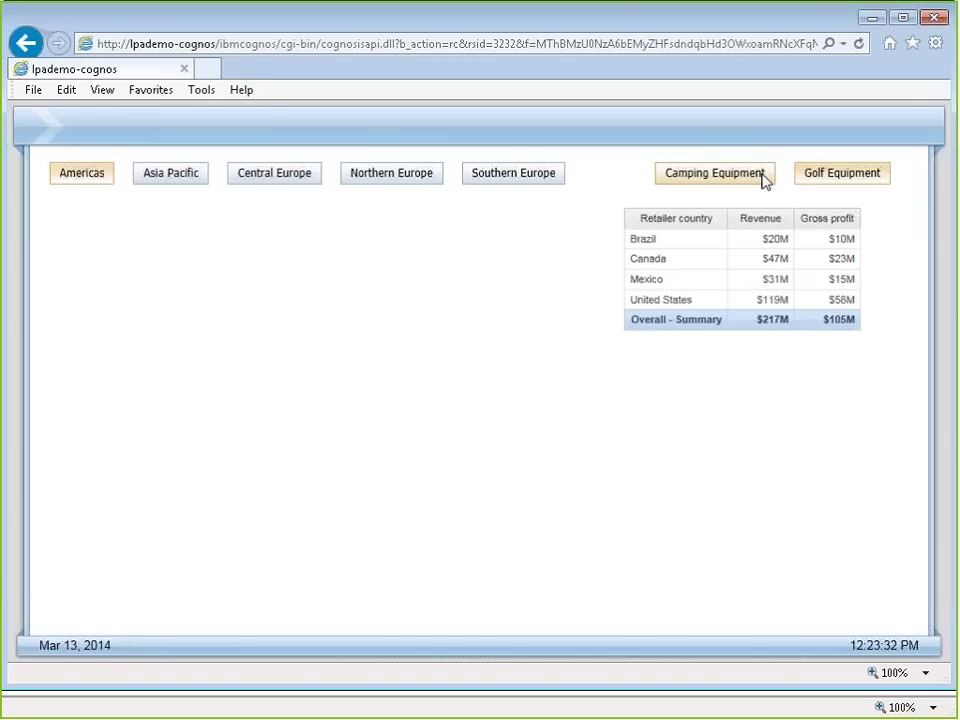
{"action": "left_click", "coordinate": [937, 19]}
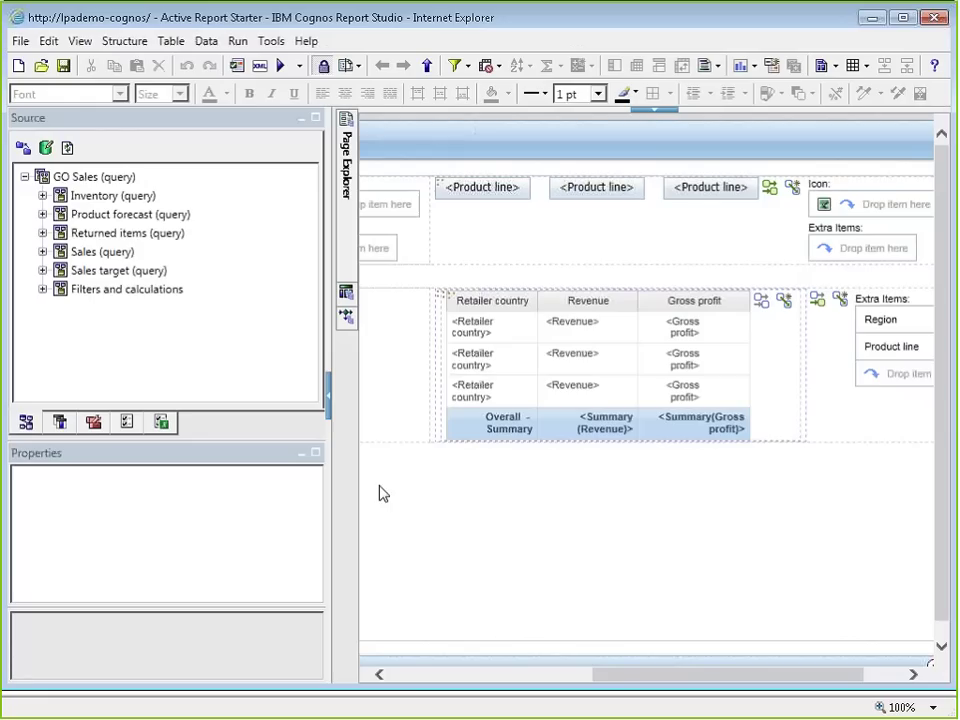
Step: Drag a Visualization from the Toolbox into the empty block left of the crosstab
{"action": "left_click", "coordinate": [454, 675]}
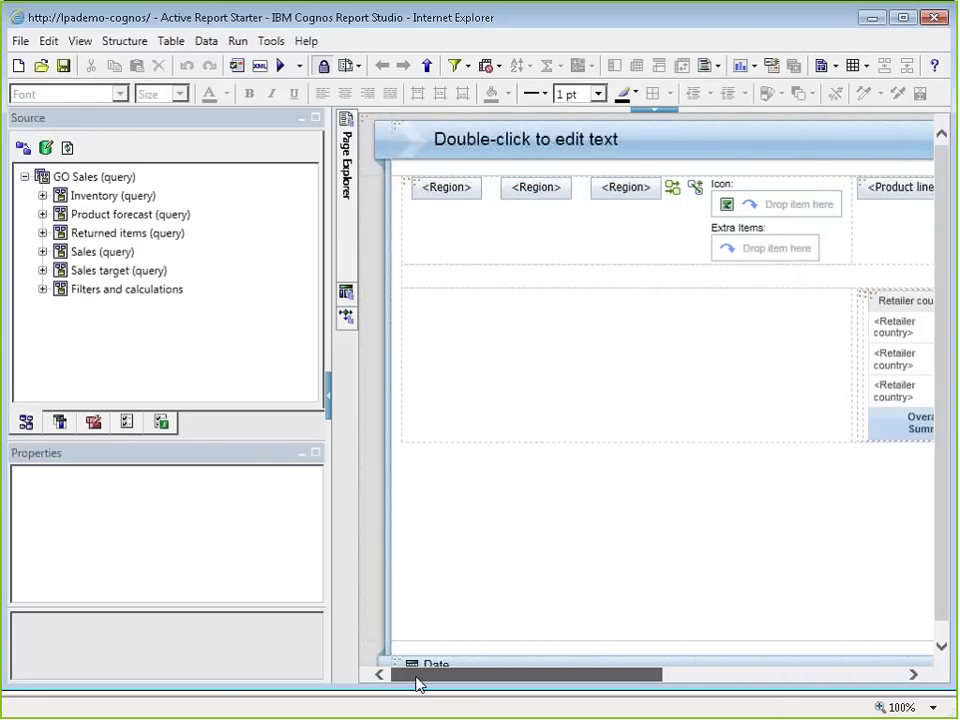
{"action": "left_click", "coordinate": [108, 423]}
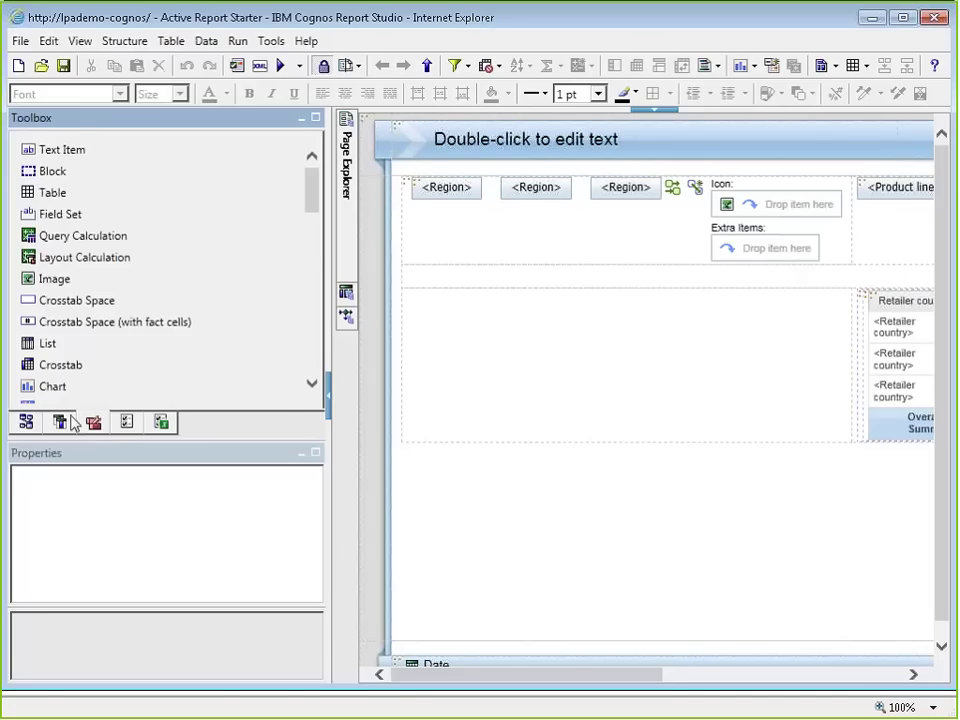
{"action": "scroll", "coordinate": [100, 265], "scroll_direction": "down", "scroll_amount": 1}
{"action": "scroll", "coordinate": [107, 261], "scroll_direction": "down", "scroll_amount": 1}
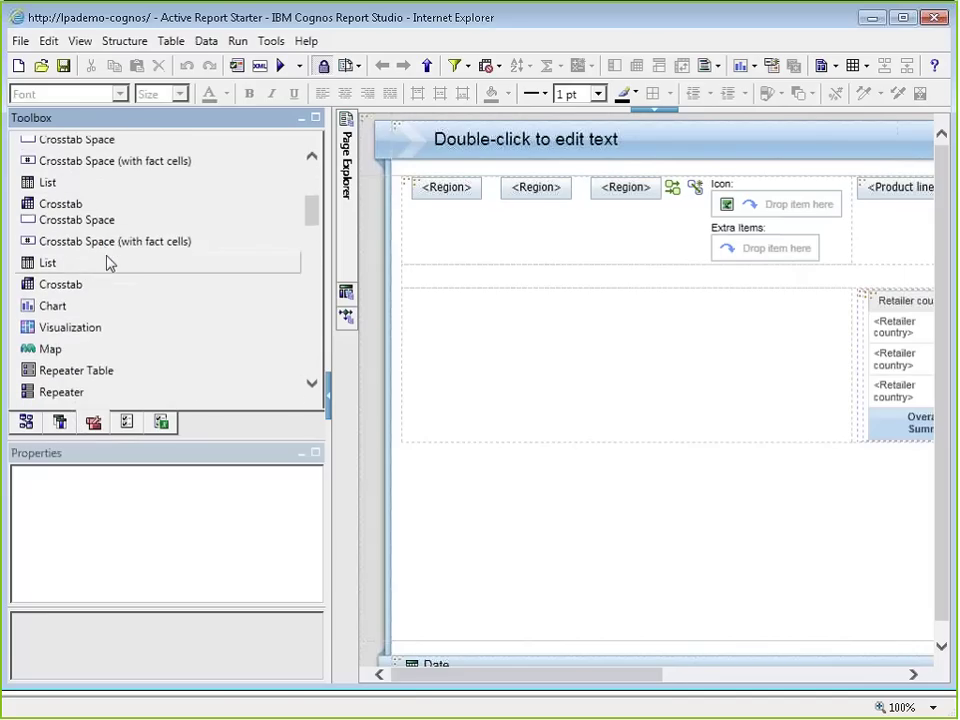
{"action": "left_click_drag", "start_coordinate": [66, 247], "coordinate": [615, 350]}
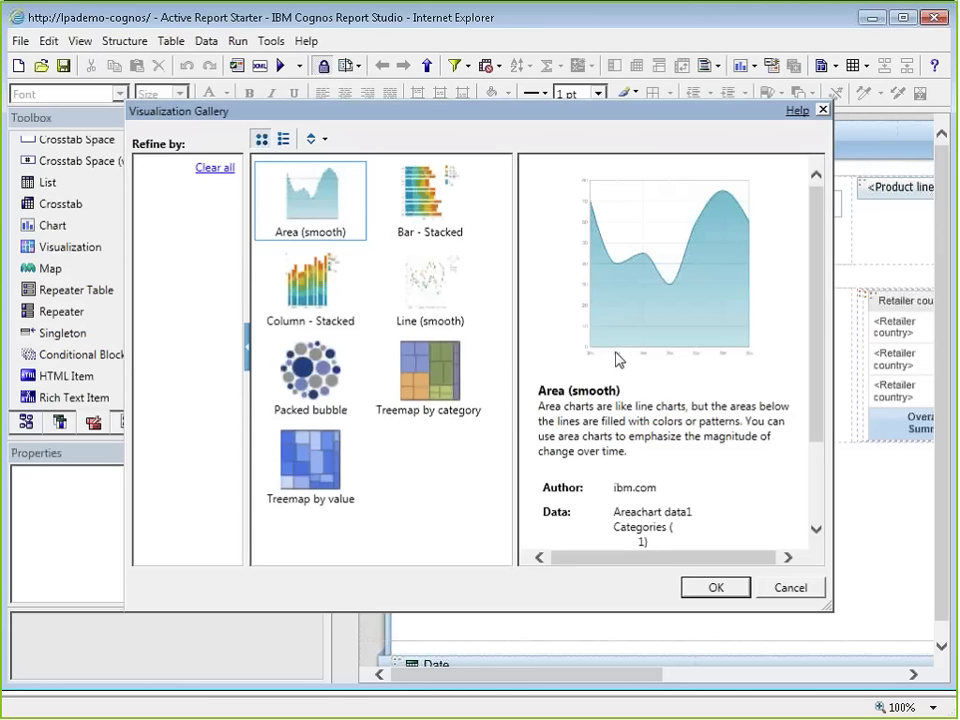
Step: Insert a Packed bubble visualization and set its data container's Query to qProductTypes
{"action": "left_click", "coordinate": [300, 398]}
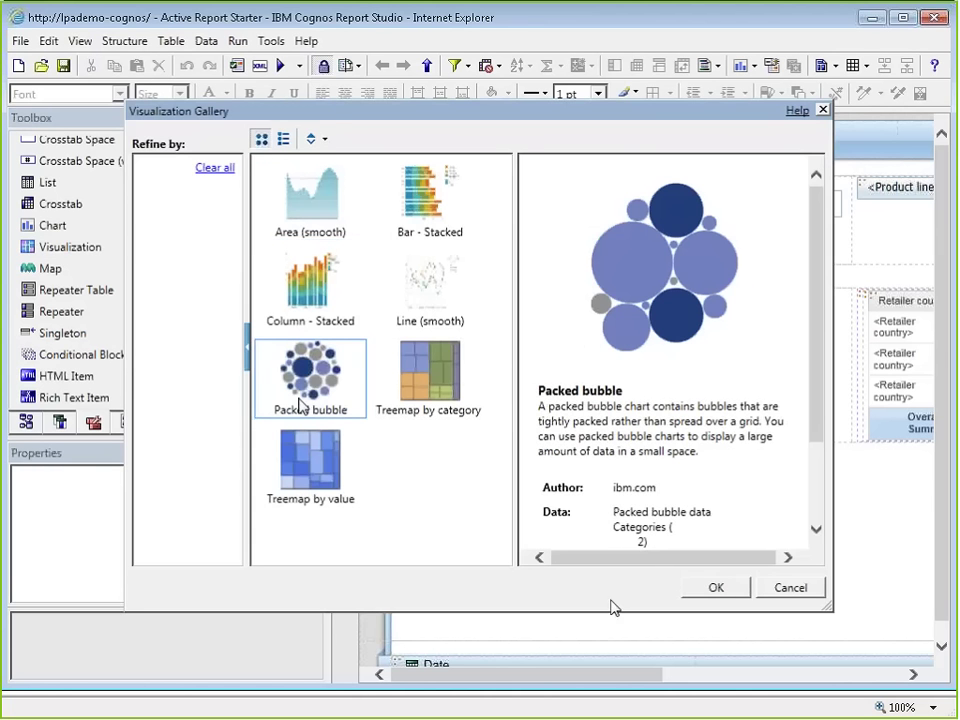
{"action": "left_click", "coordinate": [718, 587]}
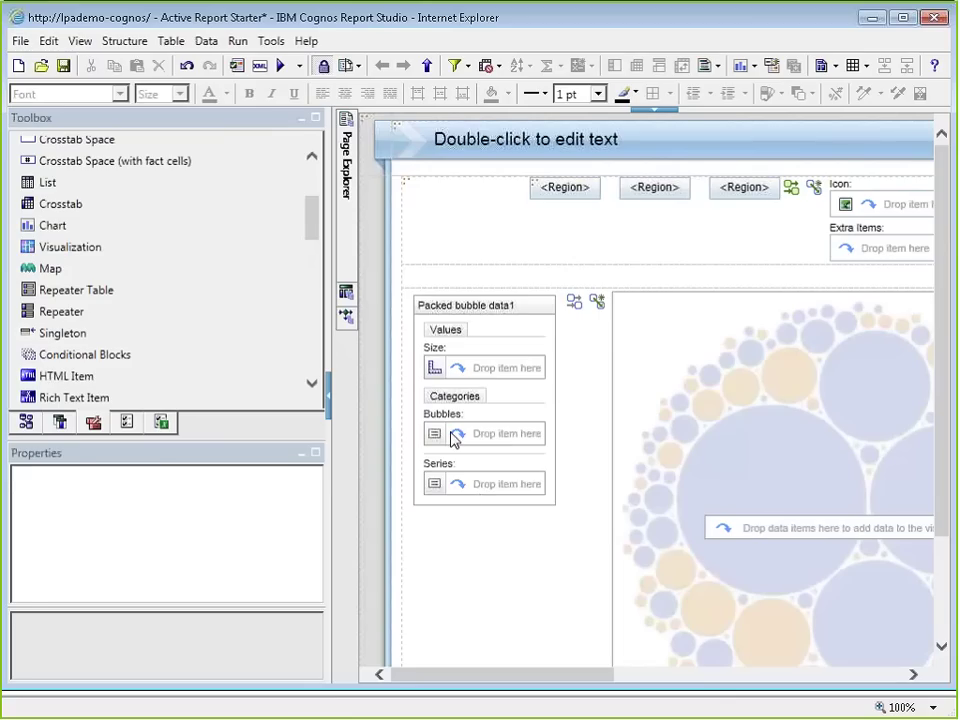
{"action": "left_click", "coordinate": [470, 356]}
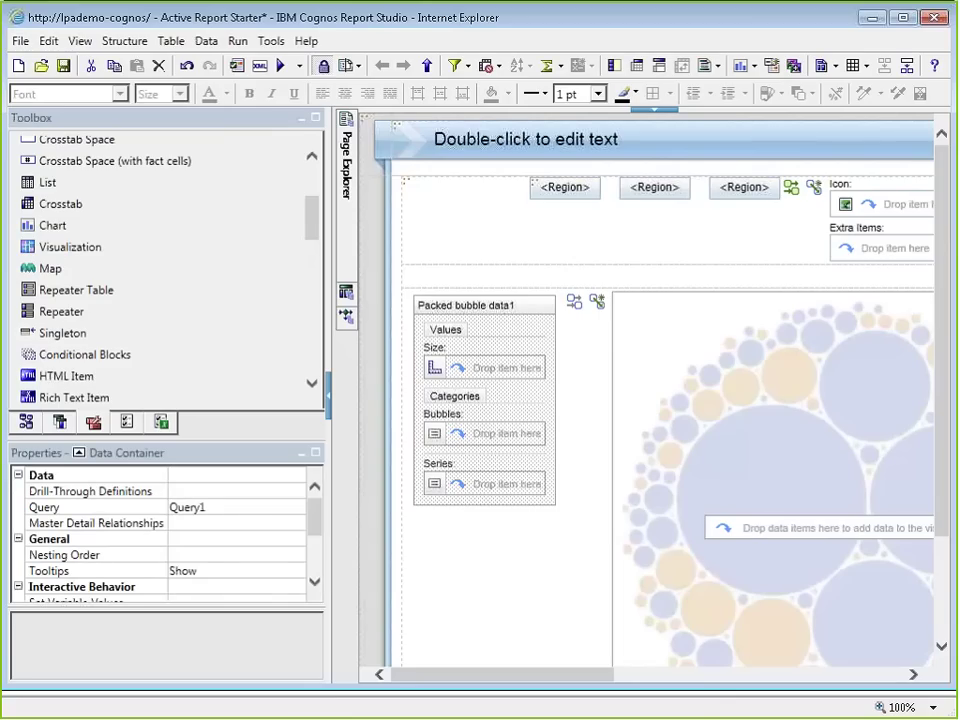
{"action": "left_click", "coordinate": [297, 508]}
{"action": "left_click", "coordinate": [297, 508]}
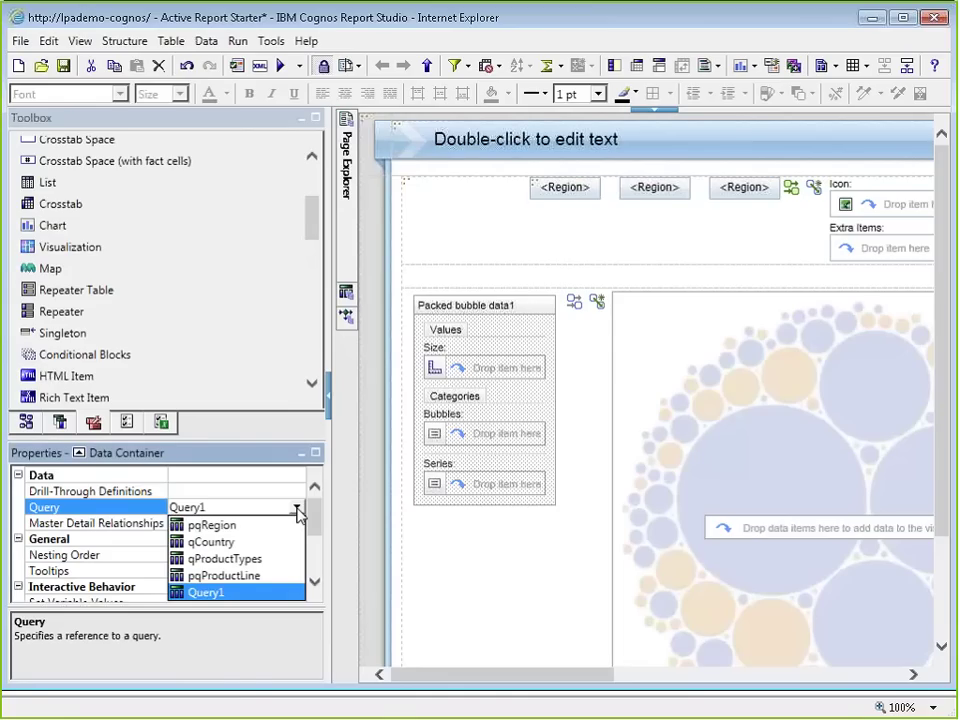
{"action": "left_click", "coordinate": [297, 509]}
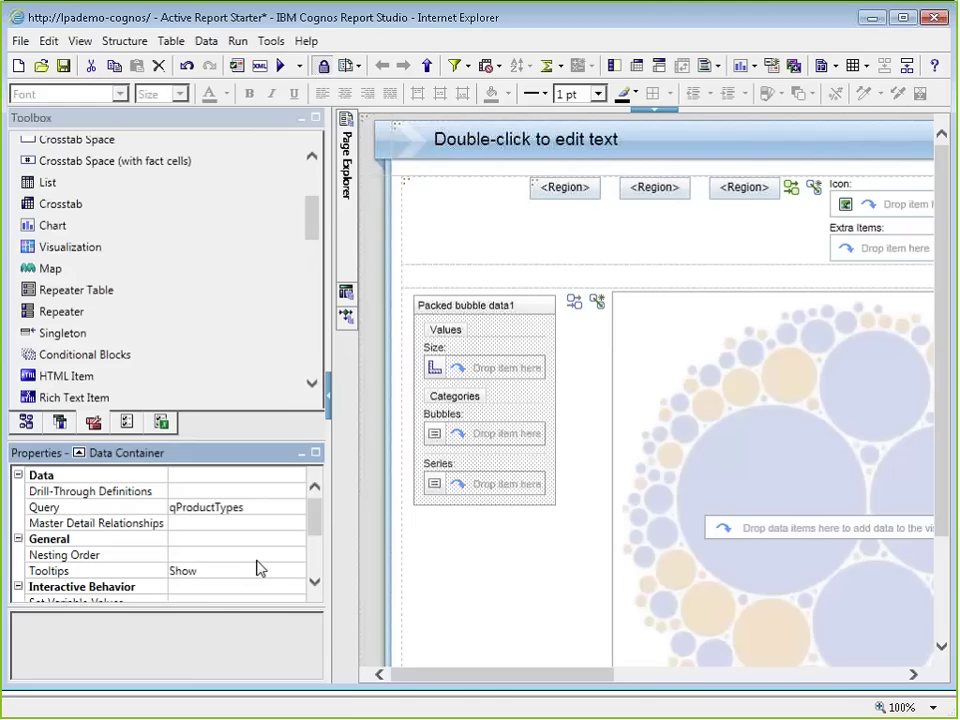
{"action": "left_click", "coordinate": [59, 421]}
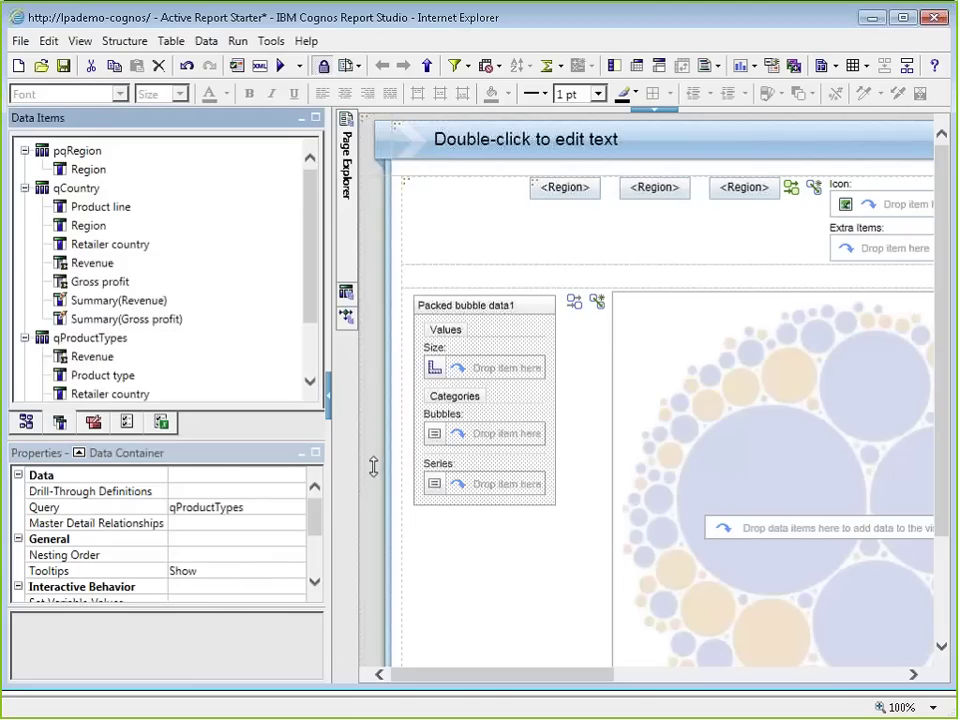
Step: Map Revenue to Size, Product type to Bubbles, Retailer country to Series, and Region and Product line to Extra Categories
{"action": "left_click", "coordinate": [25, 188]}
{"action": "left_click", "coordinate": [25, 150]}
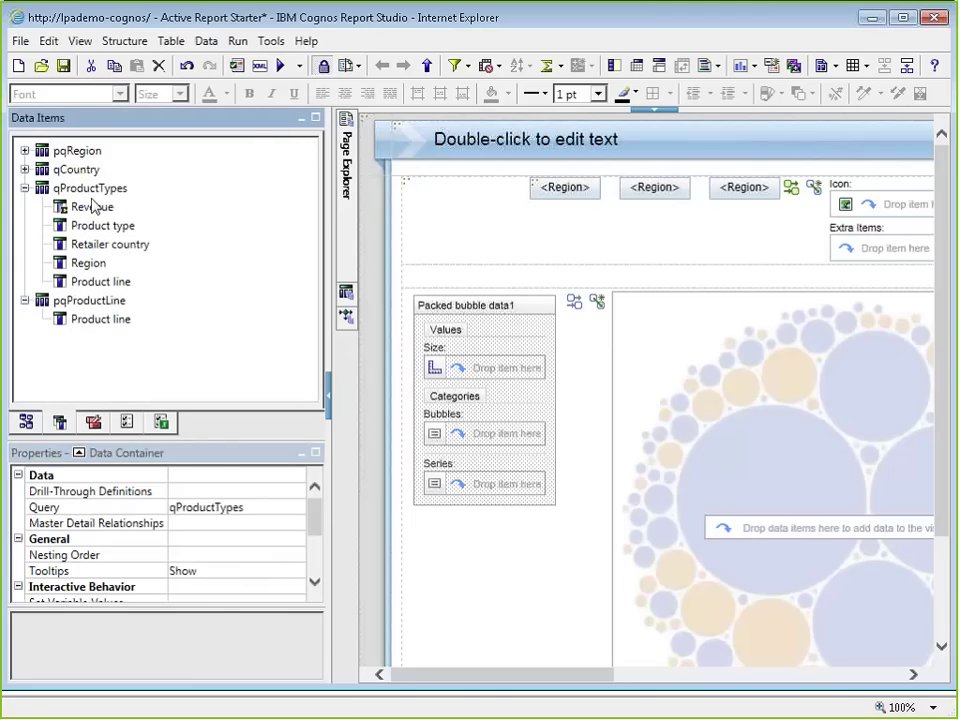
{"action": "left_click_drag", "start_coordinate": [90, 206], "coordinate": [490, 368]}
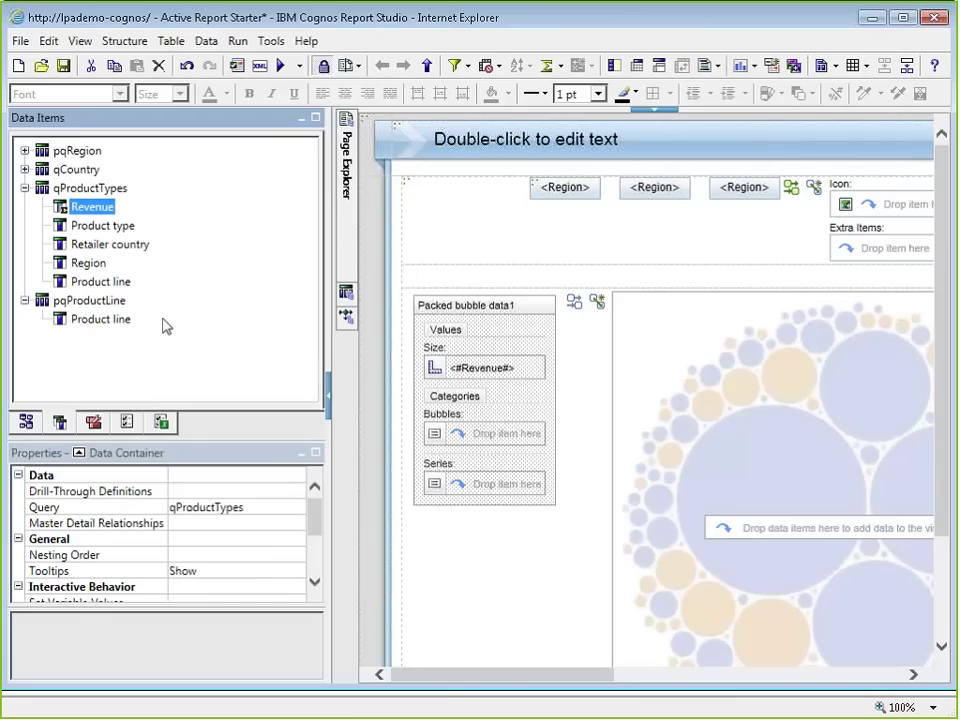
{"action": "left_click_drag", "start_coordinate": [98, 225], "coordinate": [477, 437]}
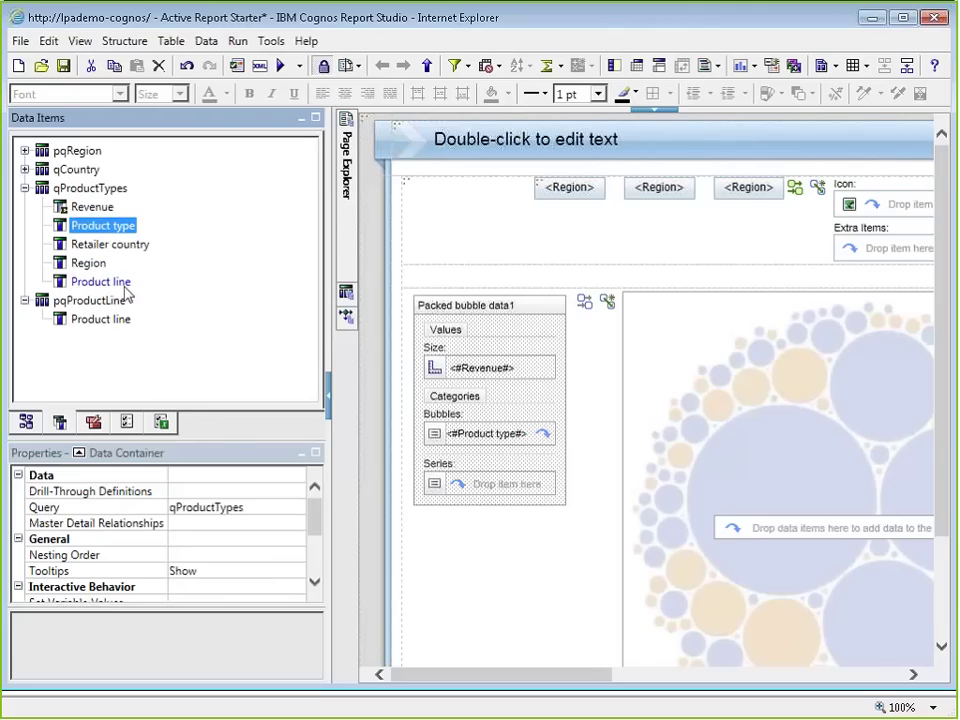
{"action": "left_click_drag", "start_coordinate": [110, 244], "coordinate": [500, 488]}
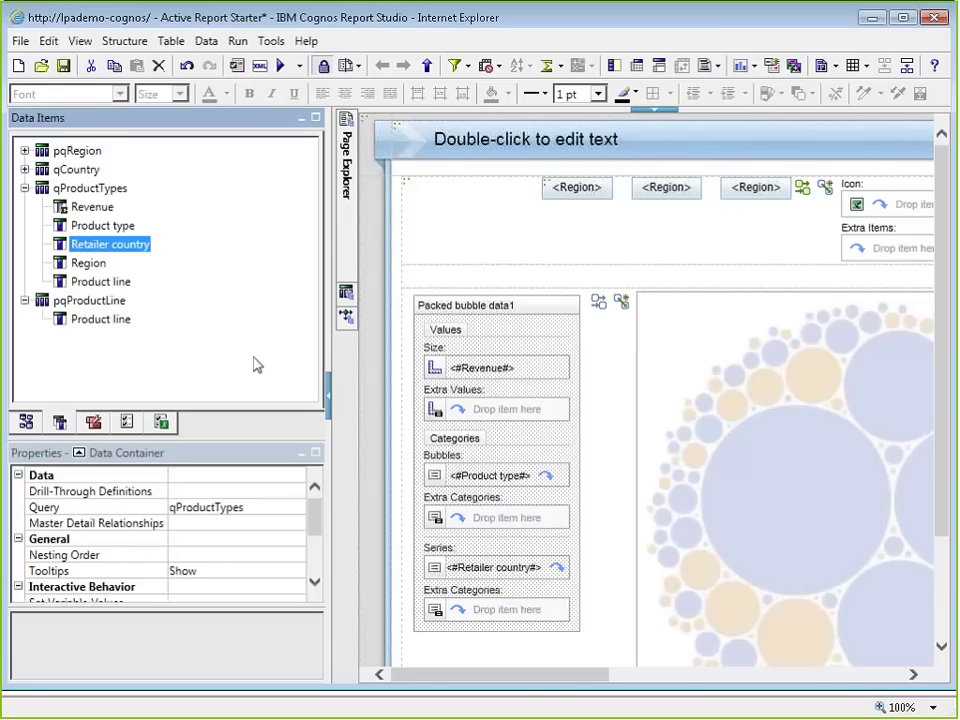
{"action": "left_click_drag", "start_coordinate": [88, 263], "coordinate": [480, 610]}
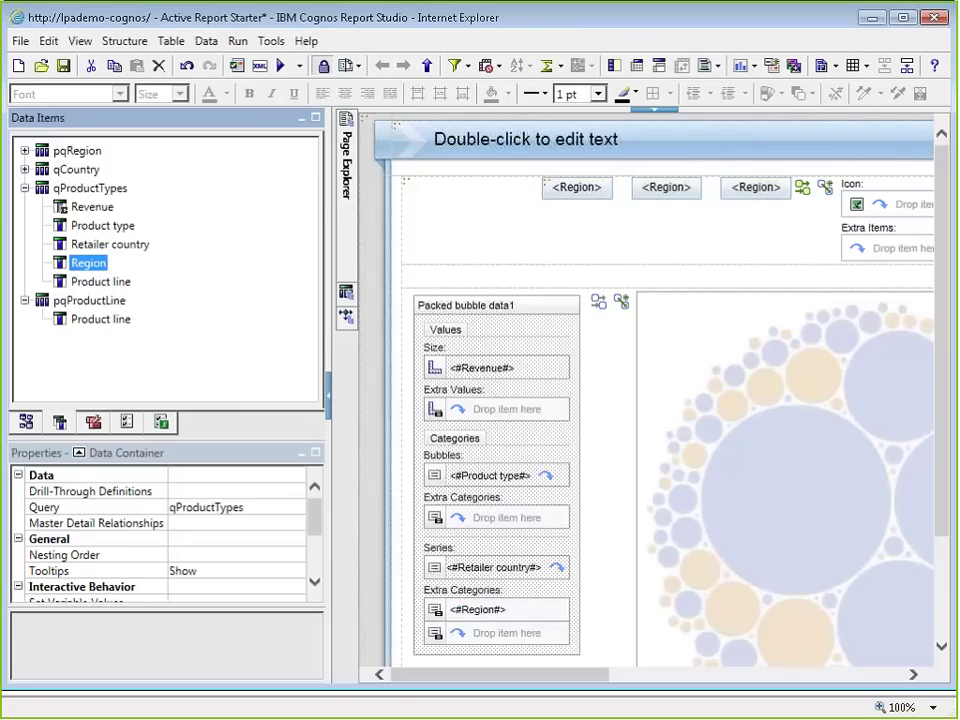
{"action": "left_click_drag", "start_coordinate": [100, 281], "coordinate": [452, 645]}
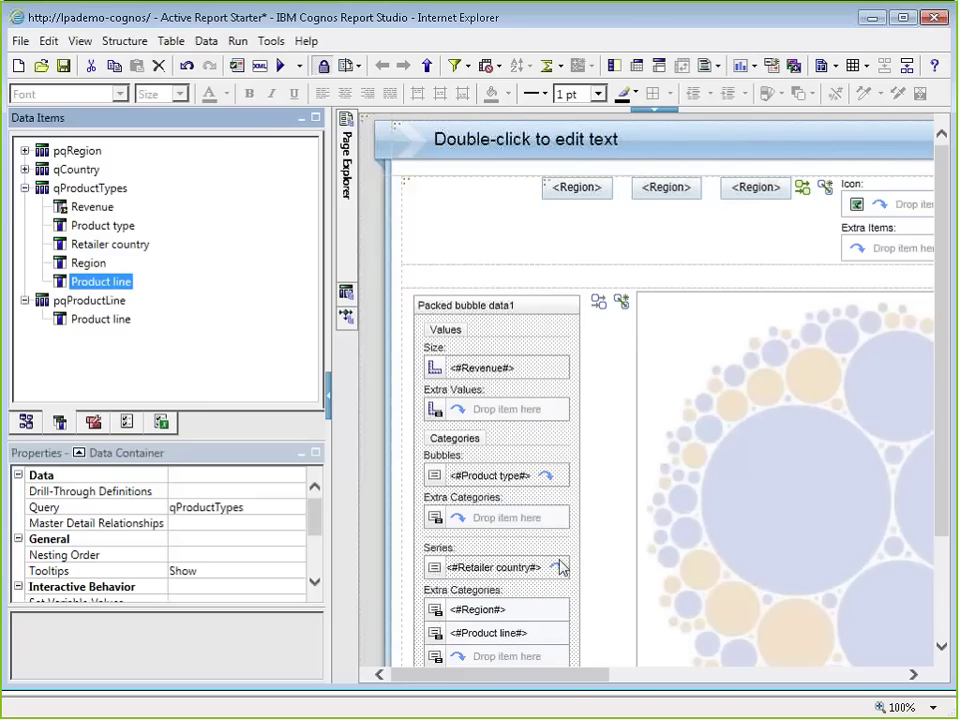
{"action": "left_click_drag", "start_coordinate": [574, 676], "coordinate": [734, 676]}
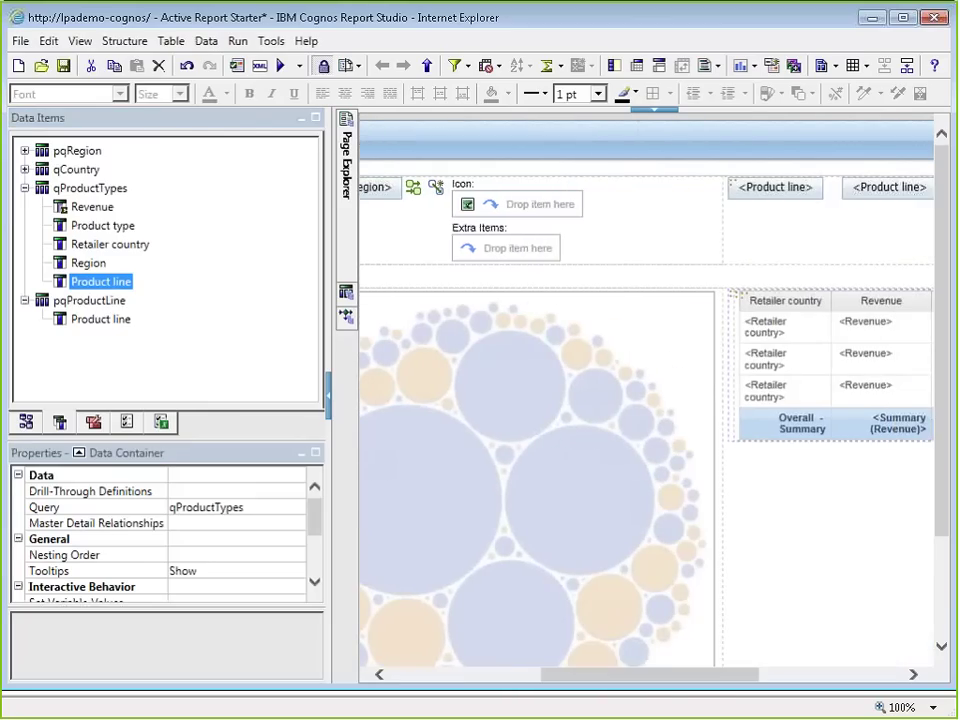
{"action": "left_click", "coordinate": [615, 441]}
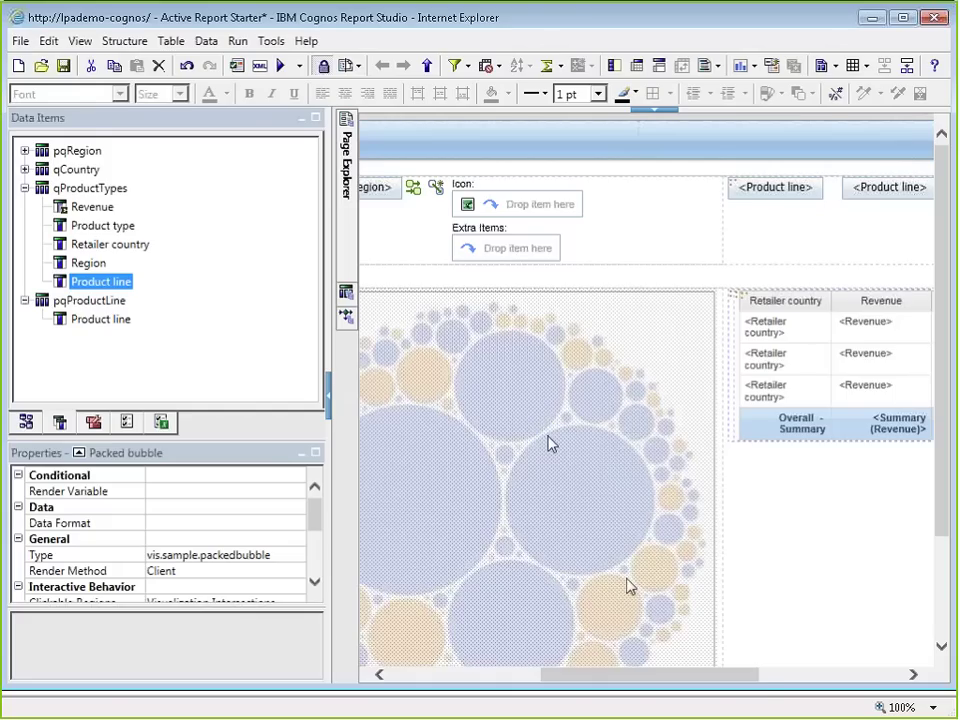
Step: Select the packed bubble's data container and scroll its properties to Interactive Behavior
{"action": "left_click_drag", "start_coordinate": [761, 676], "coordinate": [806, 681]}
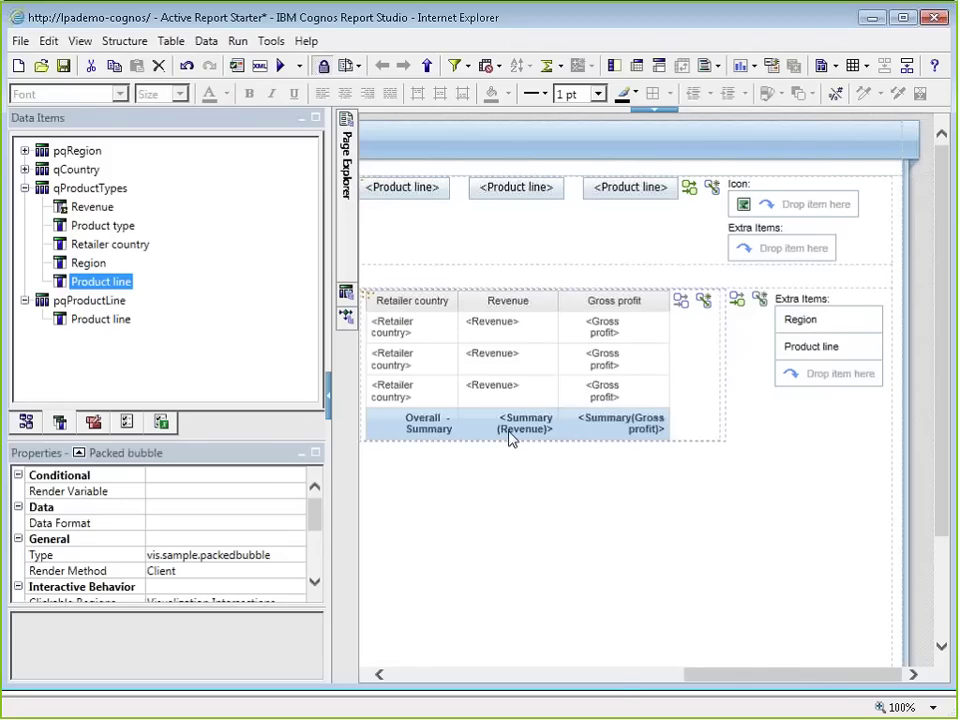
{"action": "left_click_drag", "start_coordinate": [621, 680], "coordinate": [434, 669]}
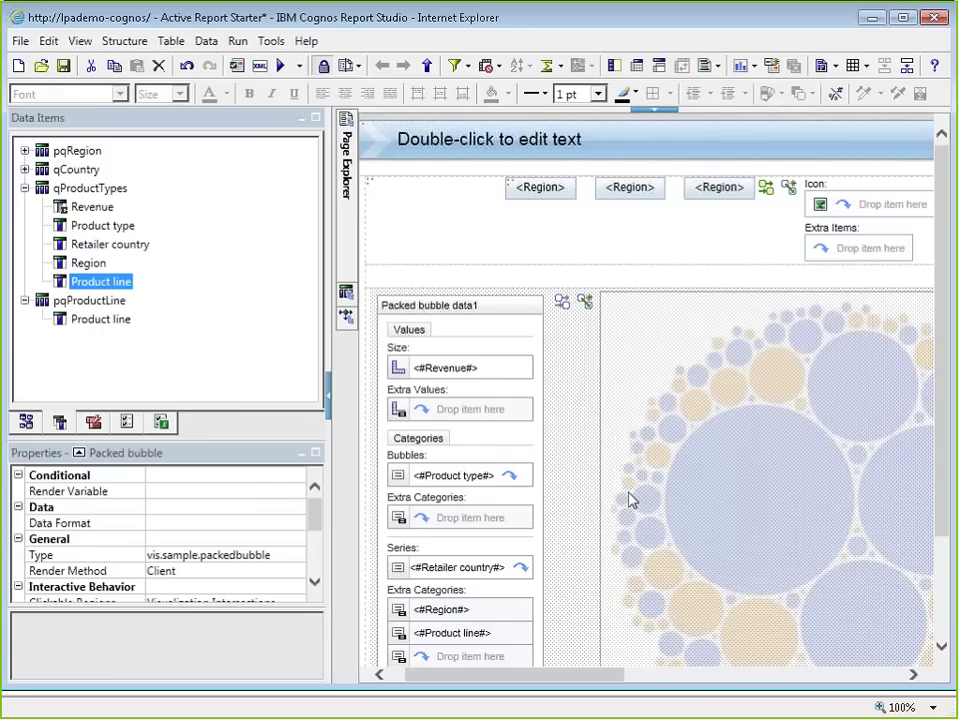
{"action": "left_click", "coordinate": [499, 436]}
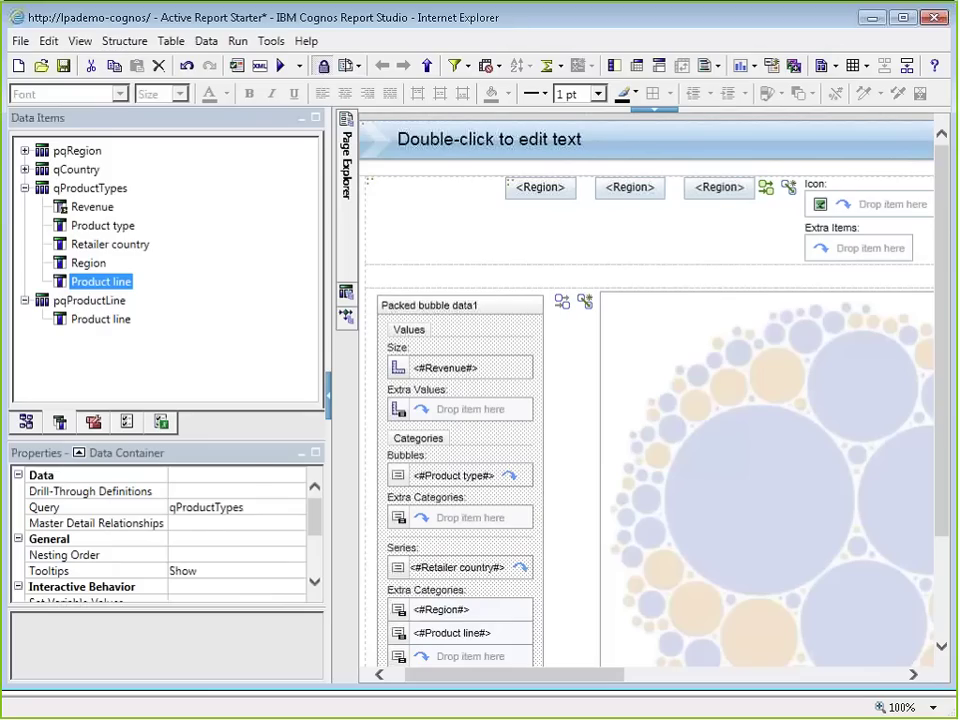
{"action": "left_click_drag", "start_coordinate": [314, 528], "coordinate": [314, 537]}
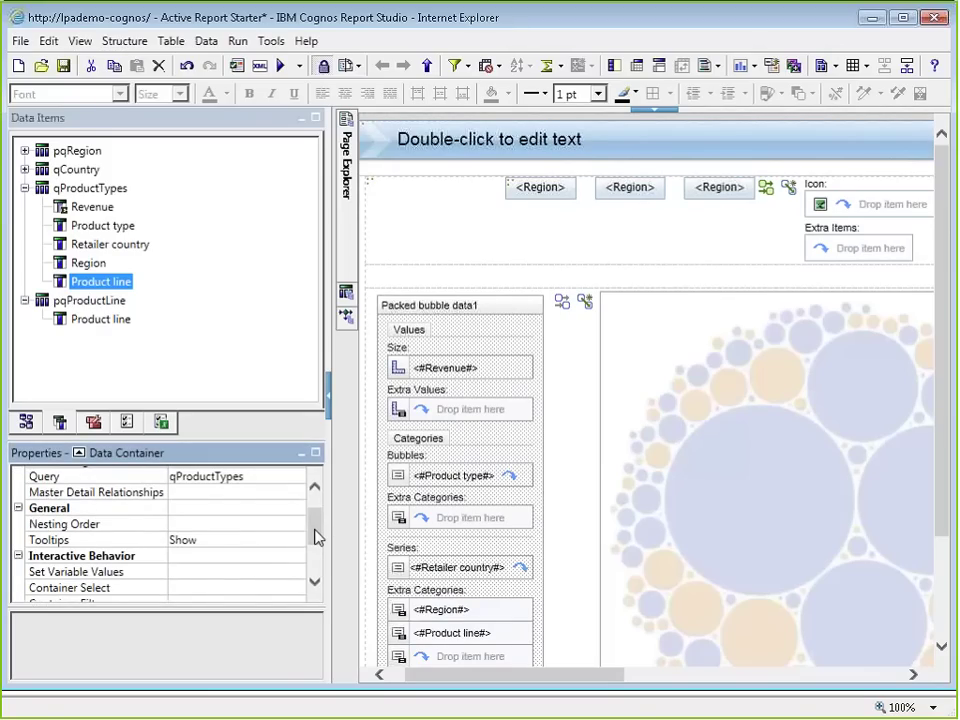
{"action": "left_click_drag", "start_coordinate": [314, 537], "coordinate": [314, 558]}
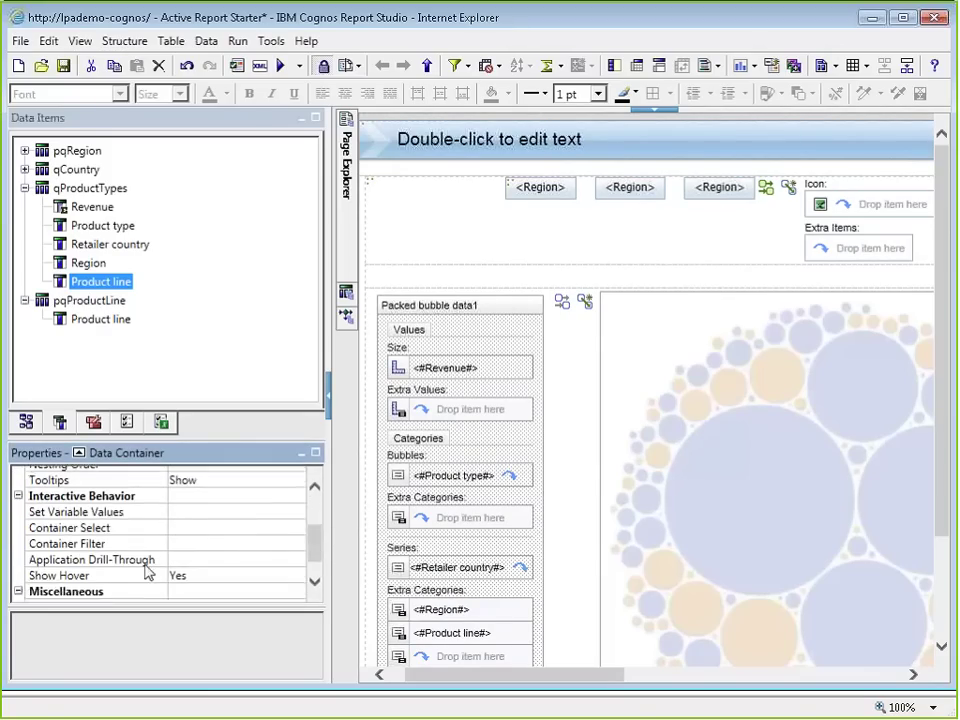
Step: Add a container filter condition: Product line in varProductLine
{"action": "left_click", "coordinate": [225, 545]}
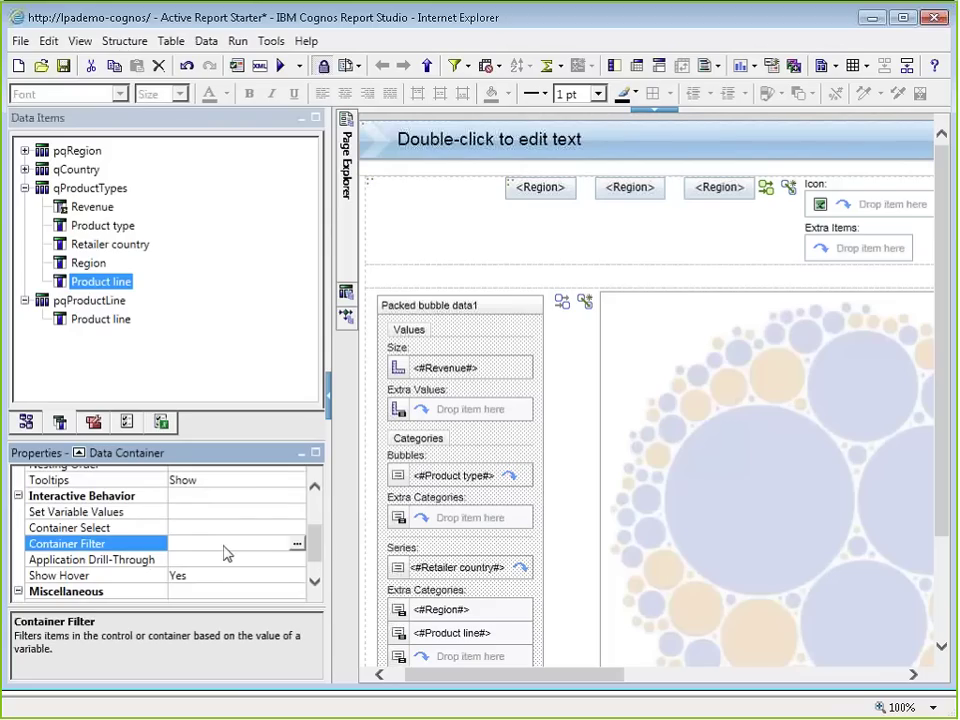
{"action": "left_click", "coordinate": [297, 545]}
{"action": "left_click", "coordinate": [249, 435]}
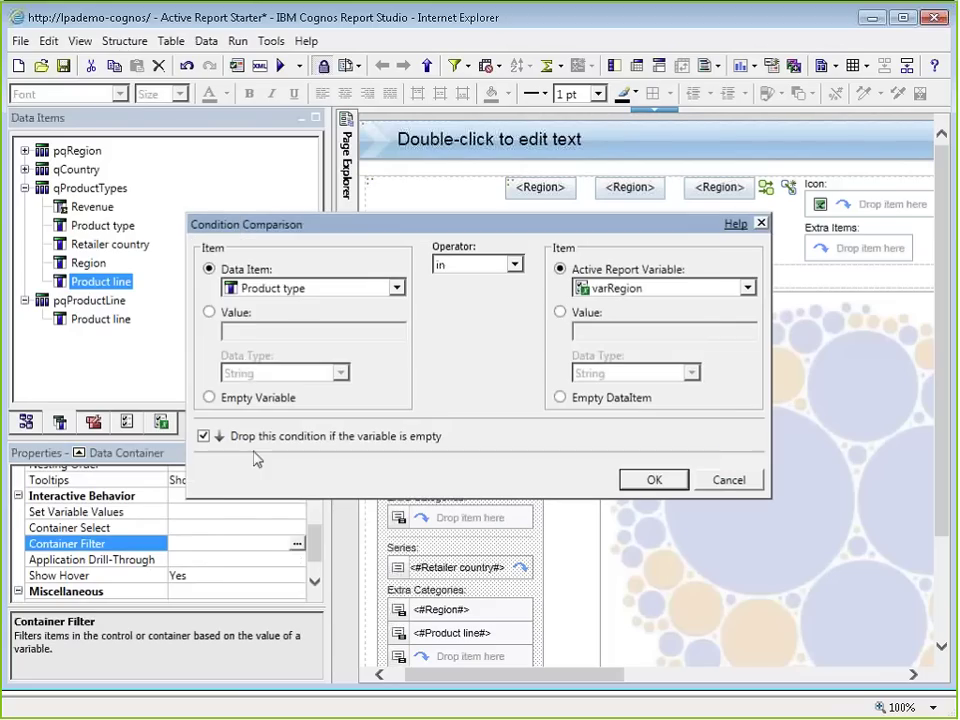
{"action": "left_click", "coordinate": [288, 290]}
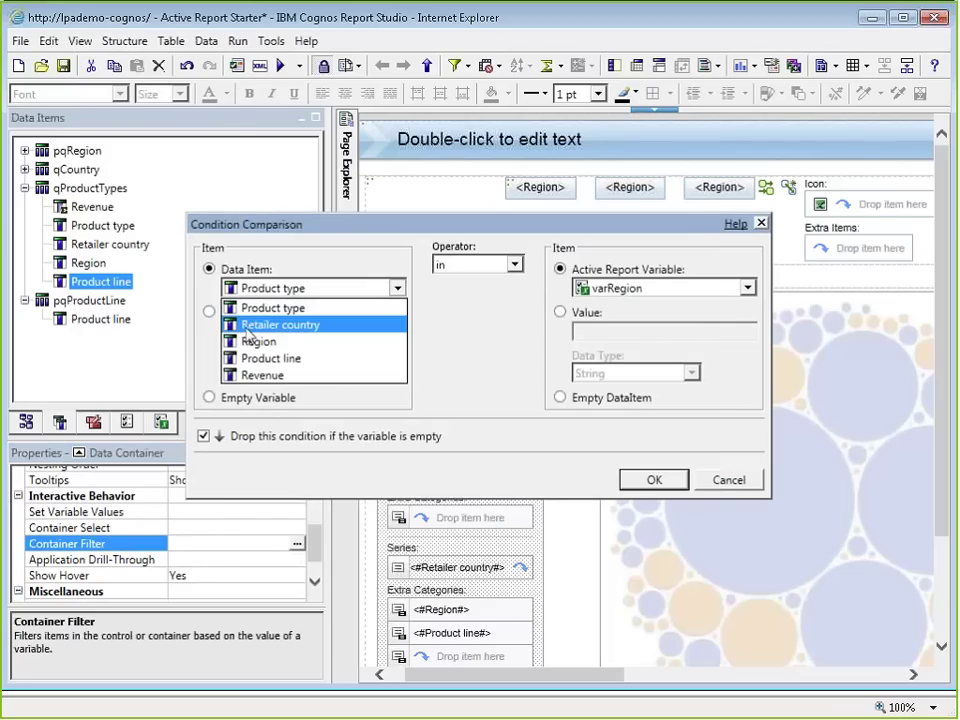
{"action": "left_click", "coordinate": [254, 358]}
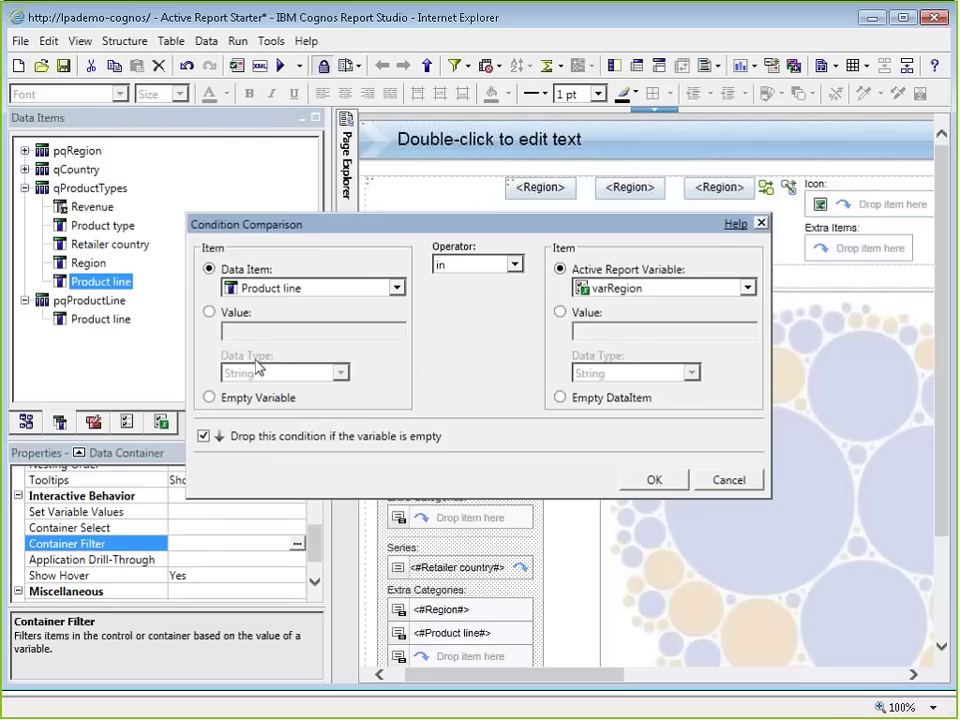
{"action": "left_click", "coordinate": [660, 288]}
{"action": "left_click", "coordinate": [636, 326]}
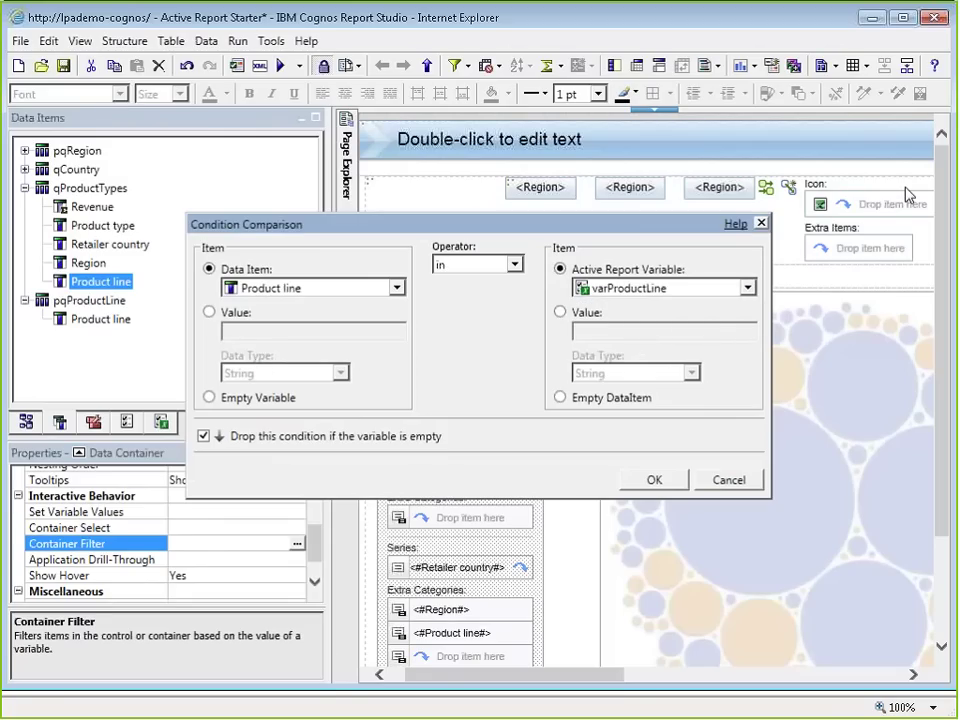
{"action": "left_click", "coordinate": [632, 480]}
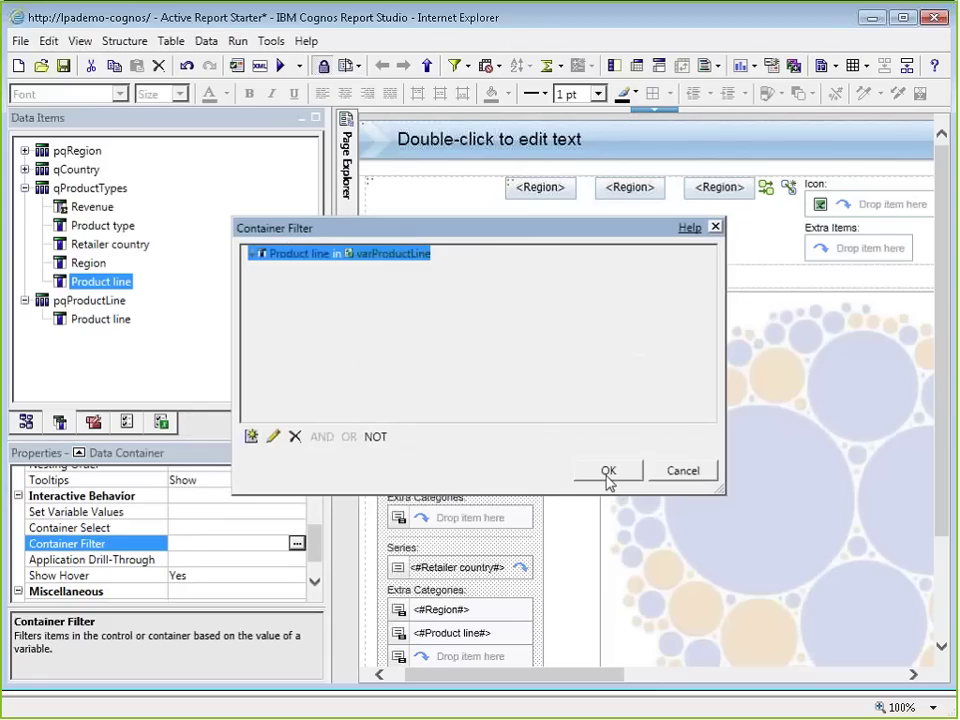
Step: Add a second condition, Region in varRegion, and apply the combined container filter
{"action": "left_click", "coordinate": [251, 436]}
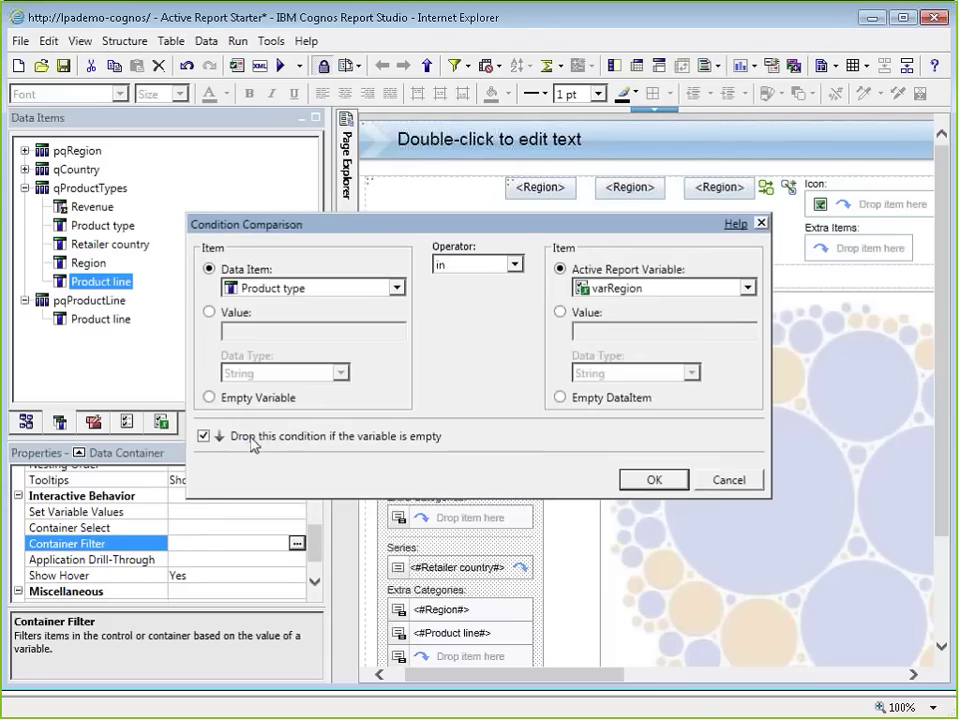
{"action": "left_click", "coordinate": [300, 290]}
{"action": "left_click", "coordinate": [258, 341]}
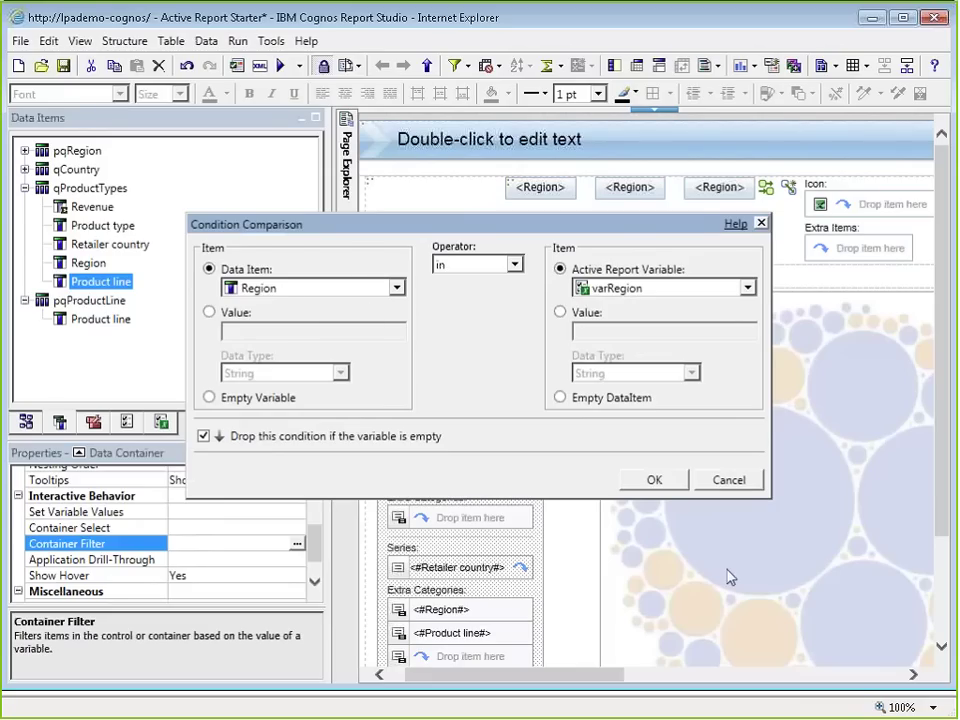
{"action": "key", "text": "Return"}
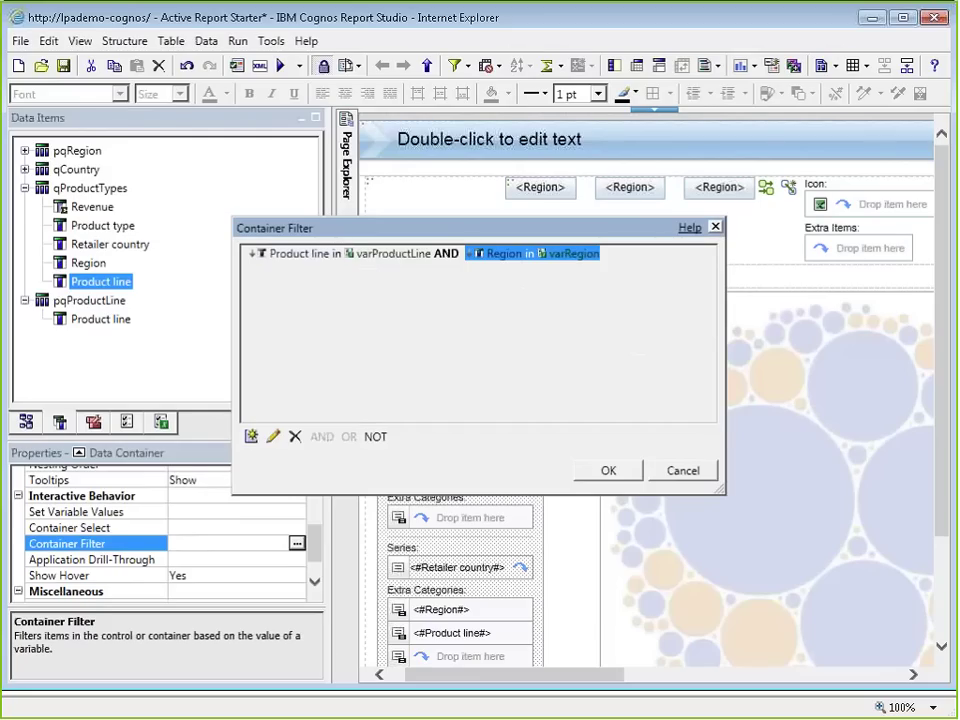
{"action": "left_click", "coordinate": [610, 472]}
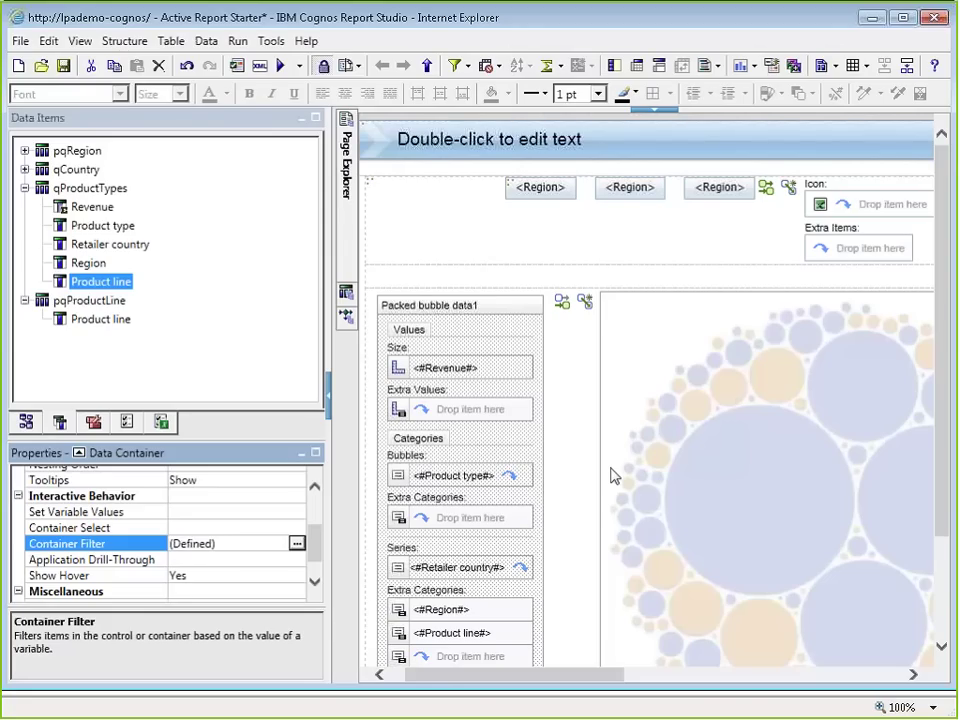
Step: Set the packed bubble chart's Animation Effect to Transition
{"action": "left_click", "coordinate": [613, 476]}
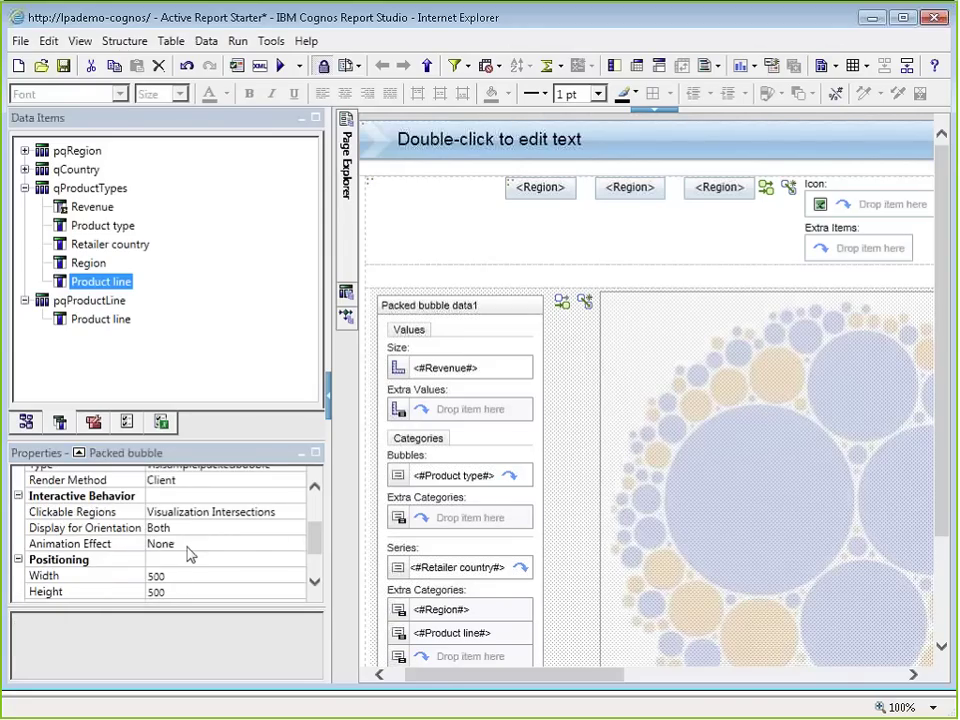
{"action": "left_click", "coordinate": [84, 544]}
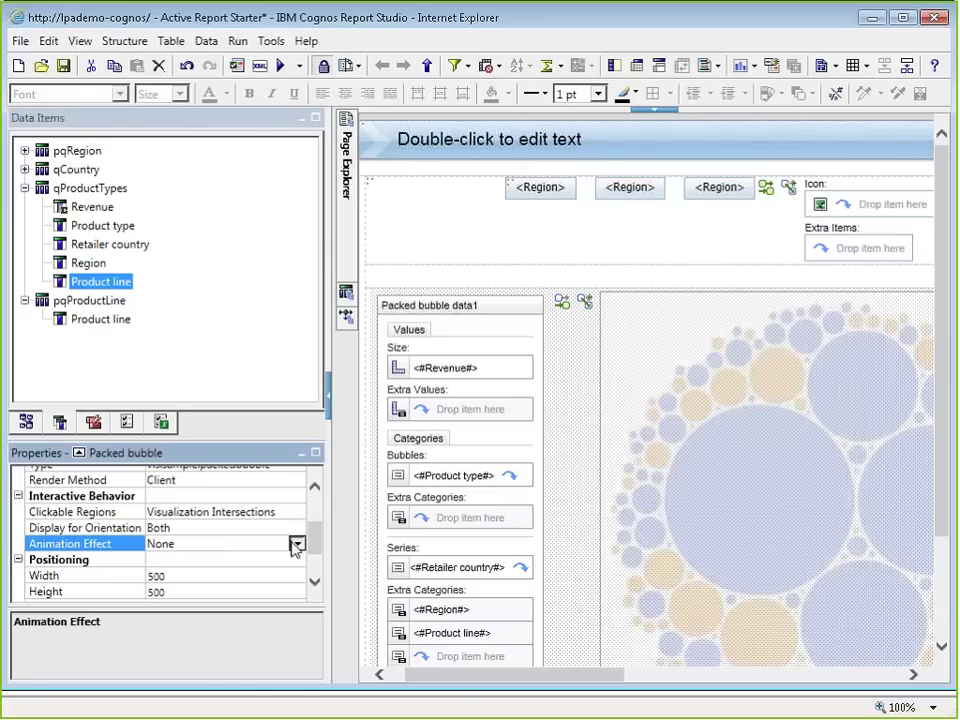
{"action": "left_click", "coordinate": [296, 544]}
{"action": "left_click", "coordinate": [198, 580]}
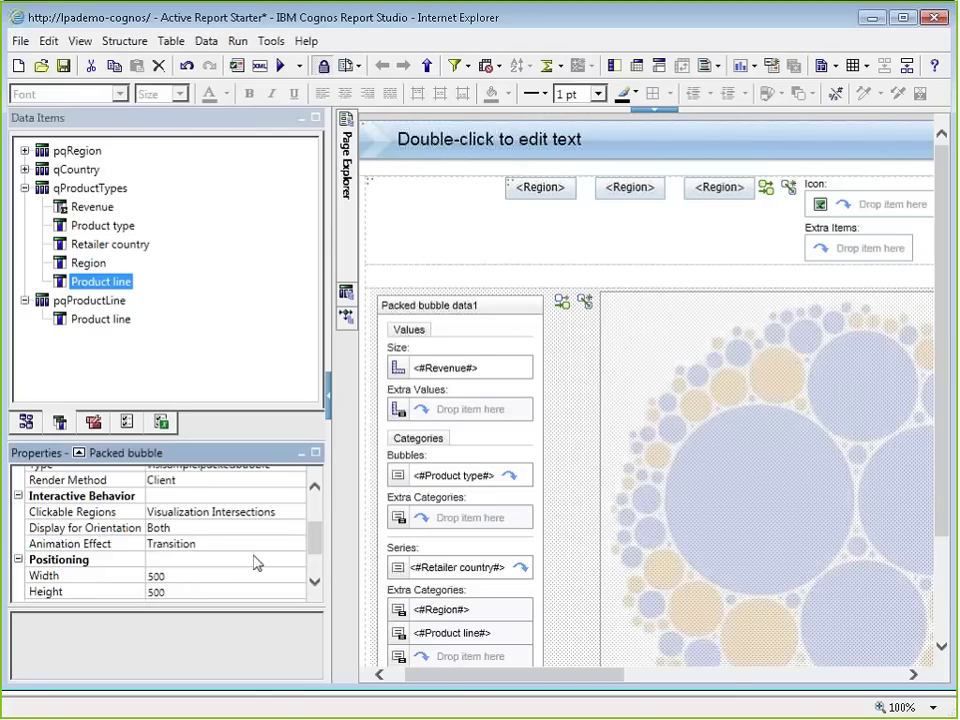
{"action": "left_click", "coordinate": [296, 546]}
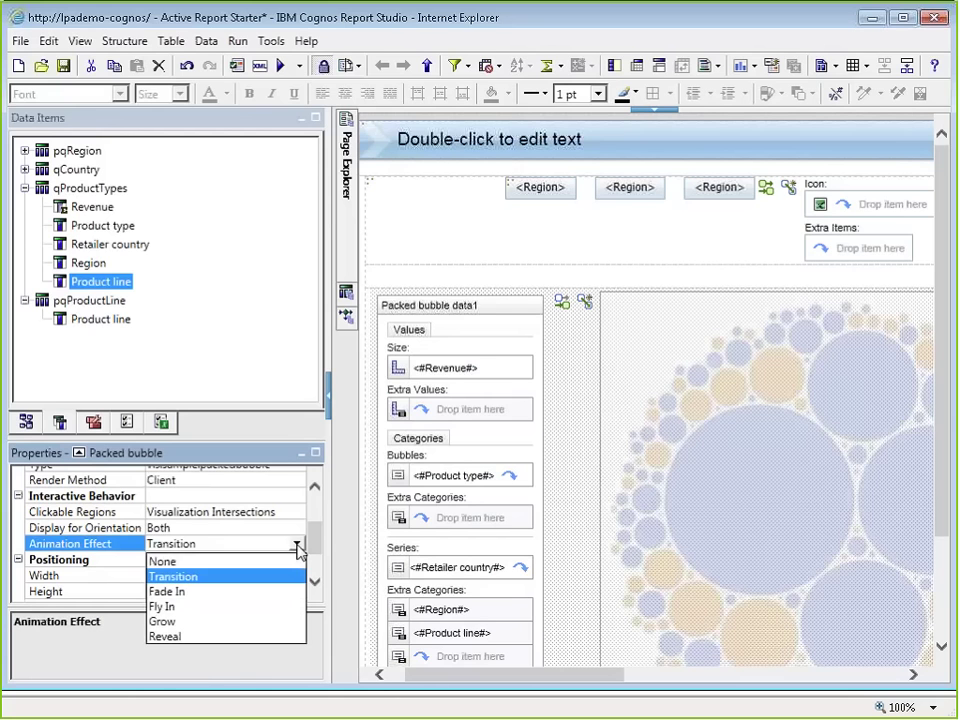
{"action": "left_click", "coordinate": [297, 548]}
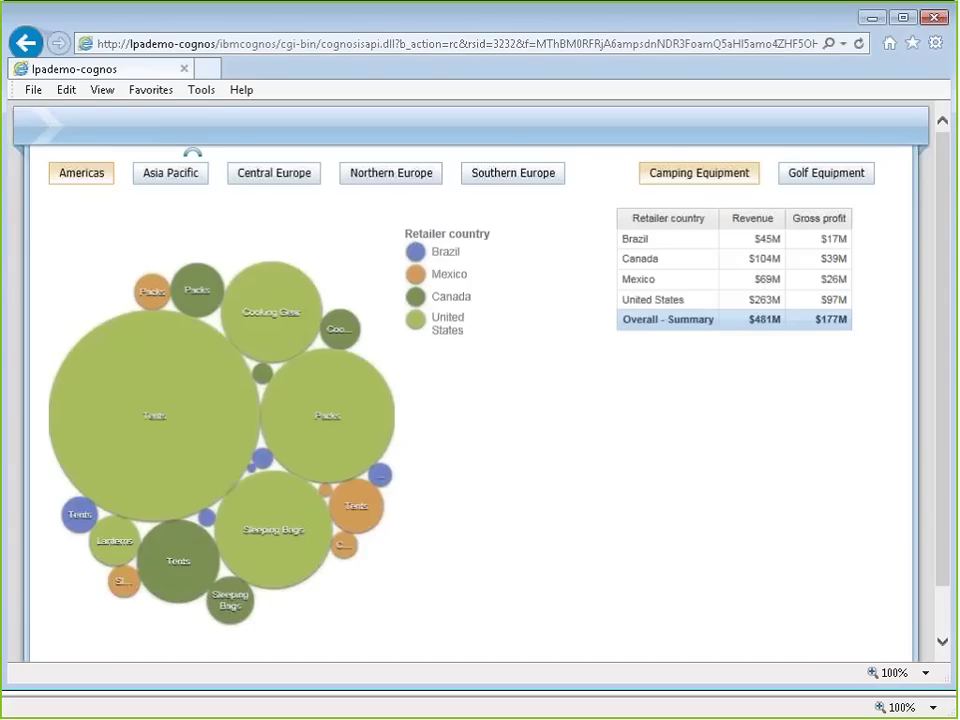
Step: Step the report through Asia Pacific, Central Europe and Northern Europe, then show Golf Equipment
{"action": "left_click", "coordinate": [156, 181]}
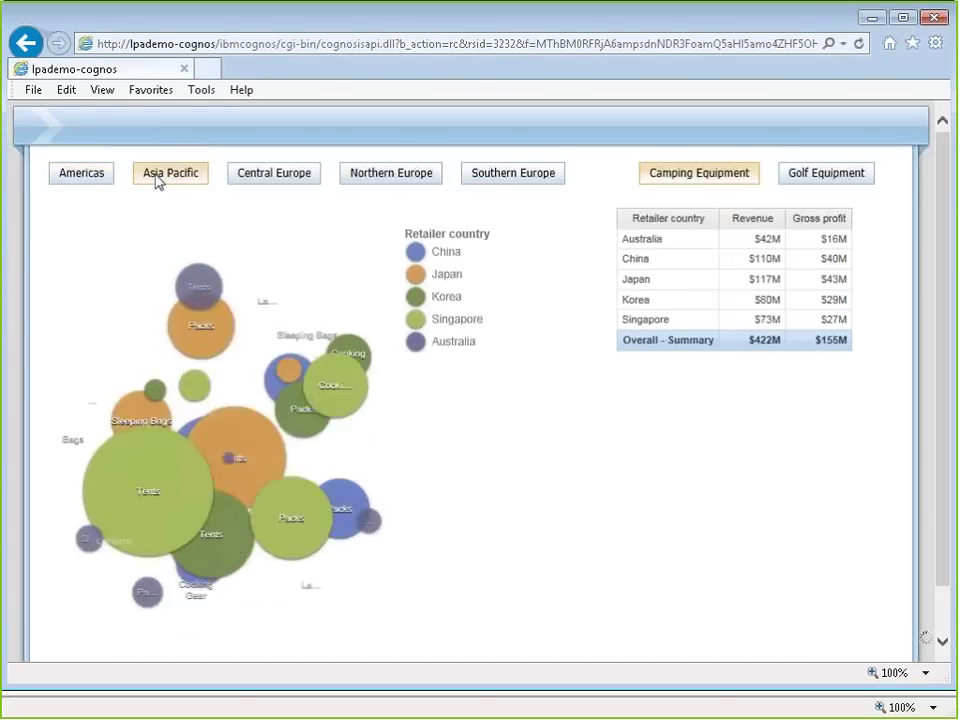
{"action": "left_click", "coordinate": [258, 180]}
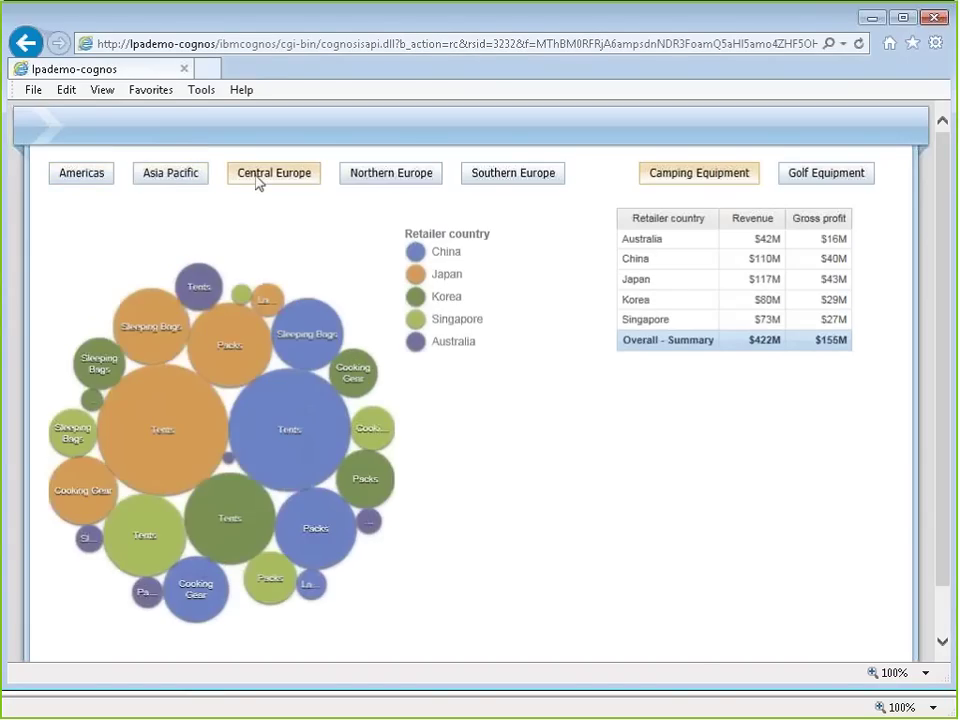
{"action": "left_click", "coordinate": [368, 178]}
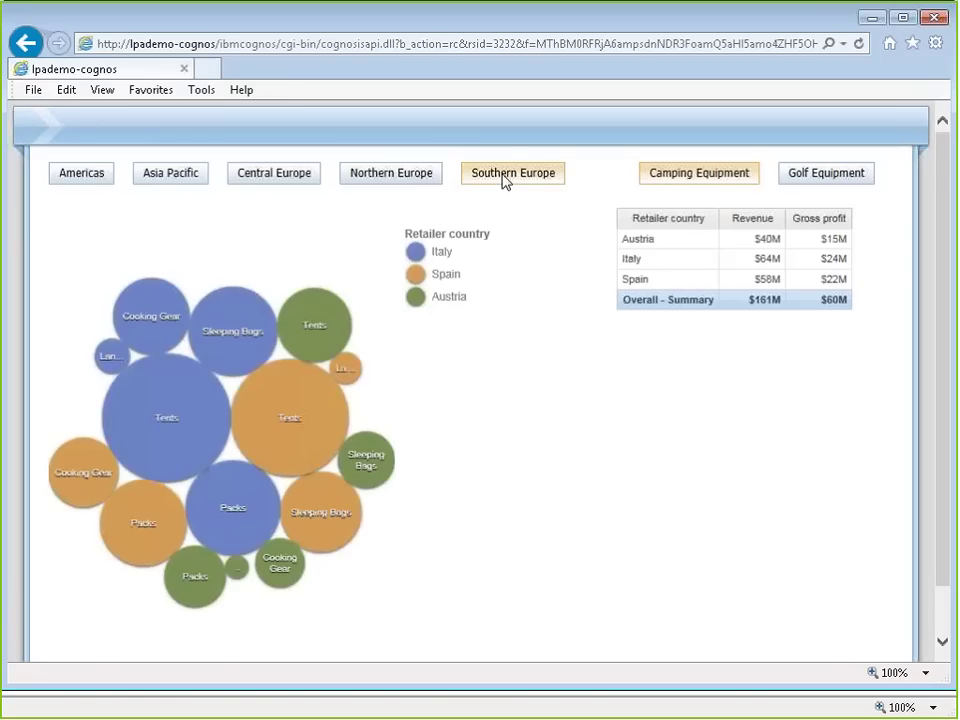
{"action": "left_click", "coordinate": [826, 175]}
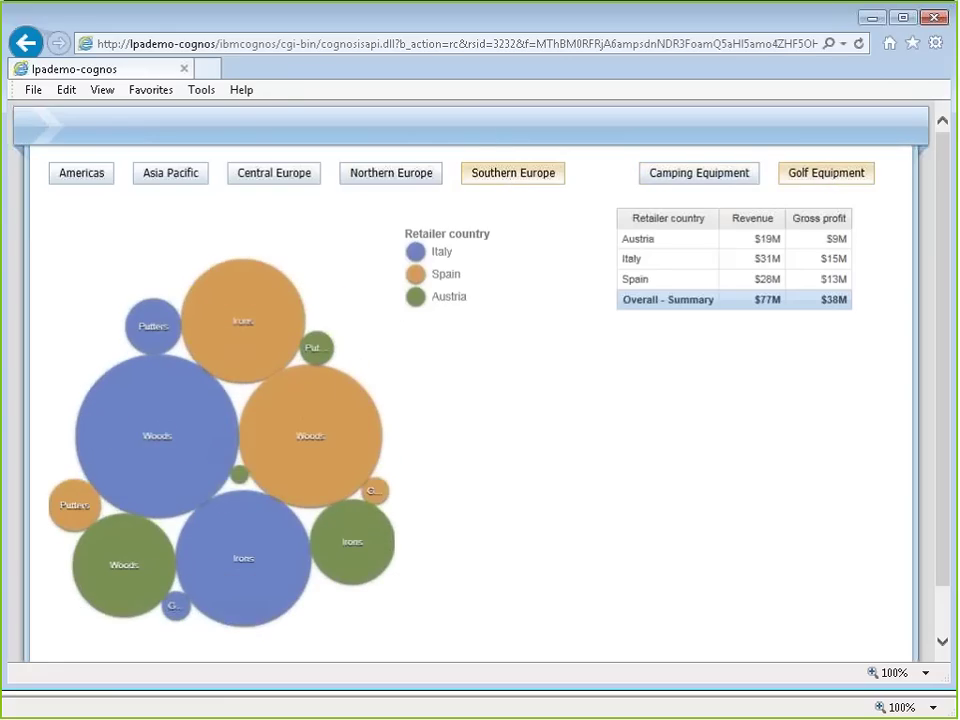
Step: Show Golf Equipment for Northern Europe, Central Europe, Asia Pacific, then the Americas
{"action": "left_click", "coordinate": [391, 180]}
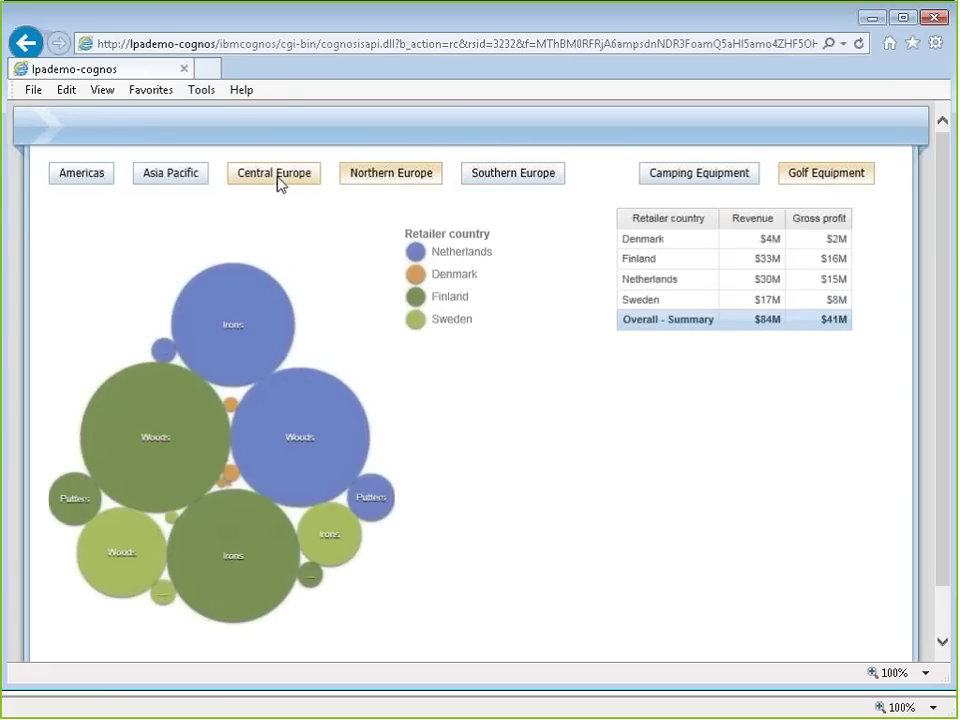
{"action": "left_click", "coordinate": [279, 179]}
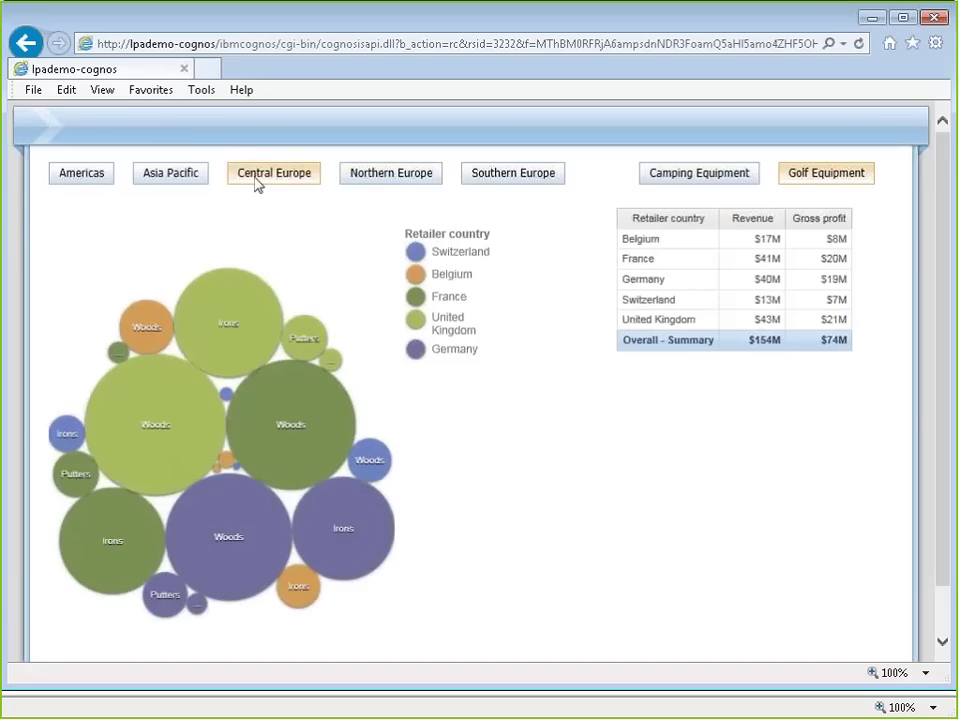
{"action": "left_click", "coordinate": [190, 178]}
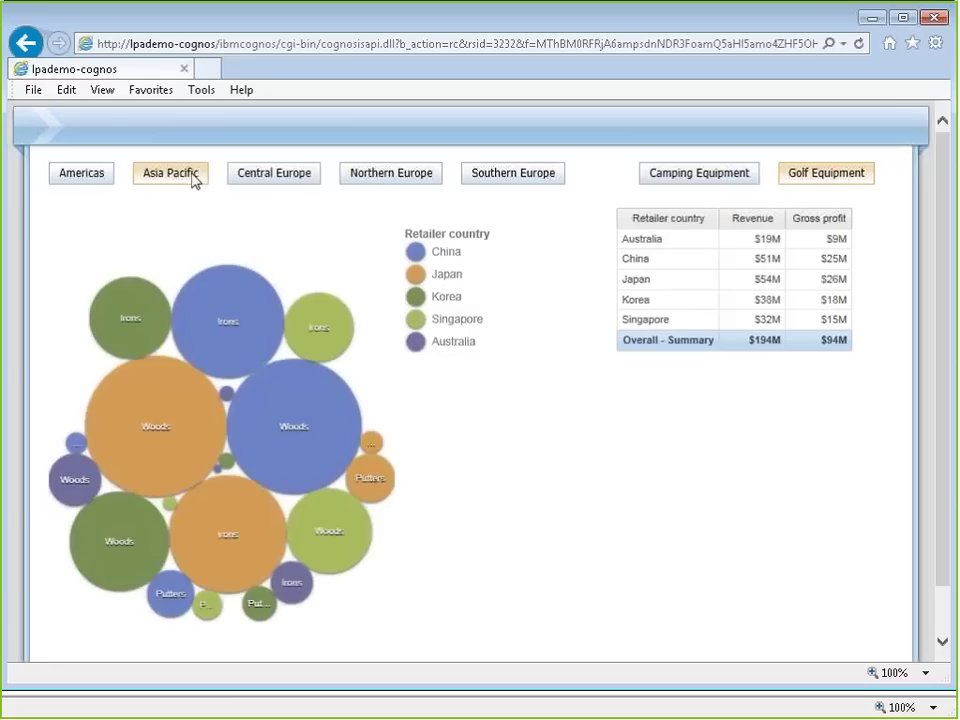
{"action": "left_click", "coordinate": [72, 178]}
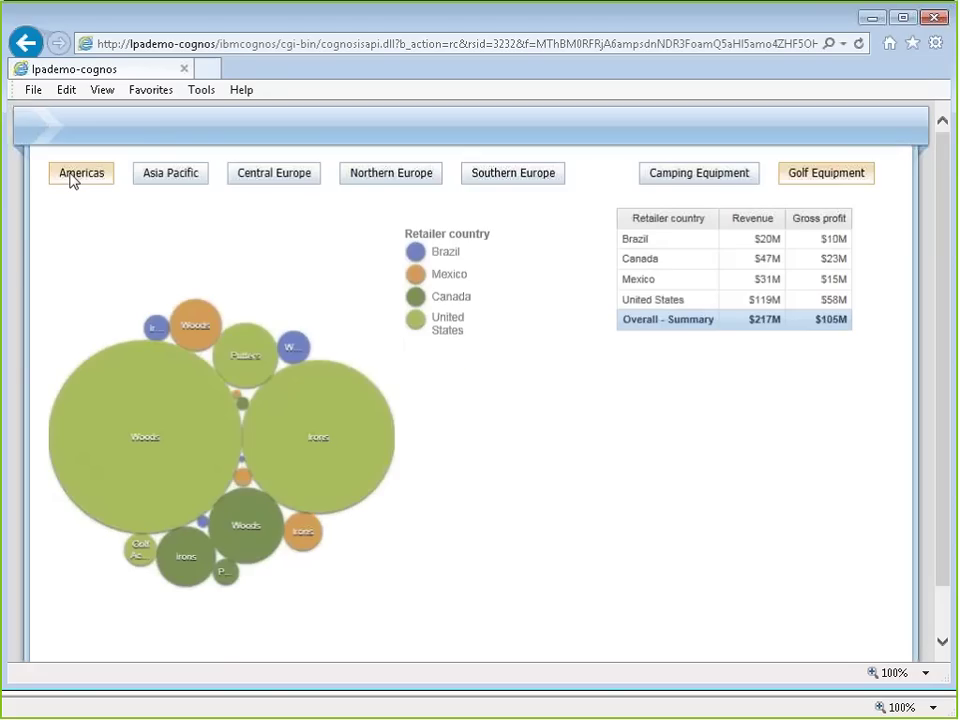
{"action": "mouse_move", "coordinate": [222, 404]}
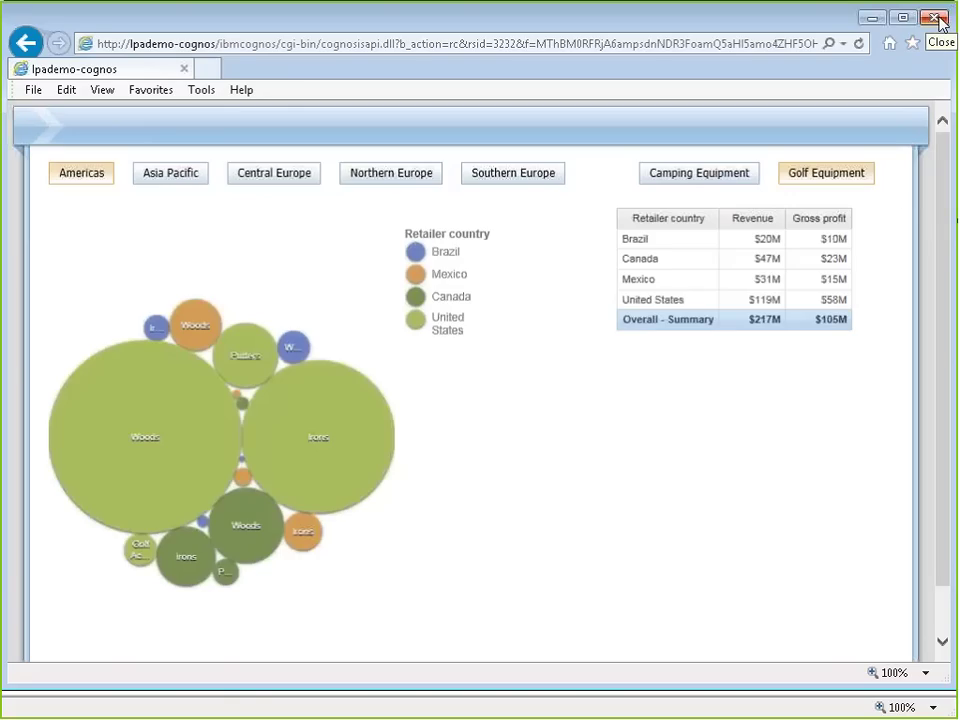
Step: Close the viewer and Report Studio windows, leaving without saving changes
{"action": "left_click", "coordinate": [938, 20]}
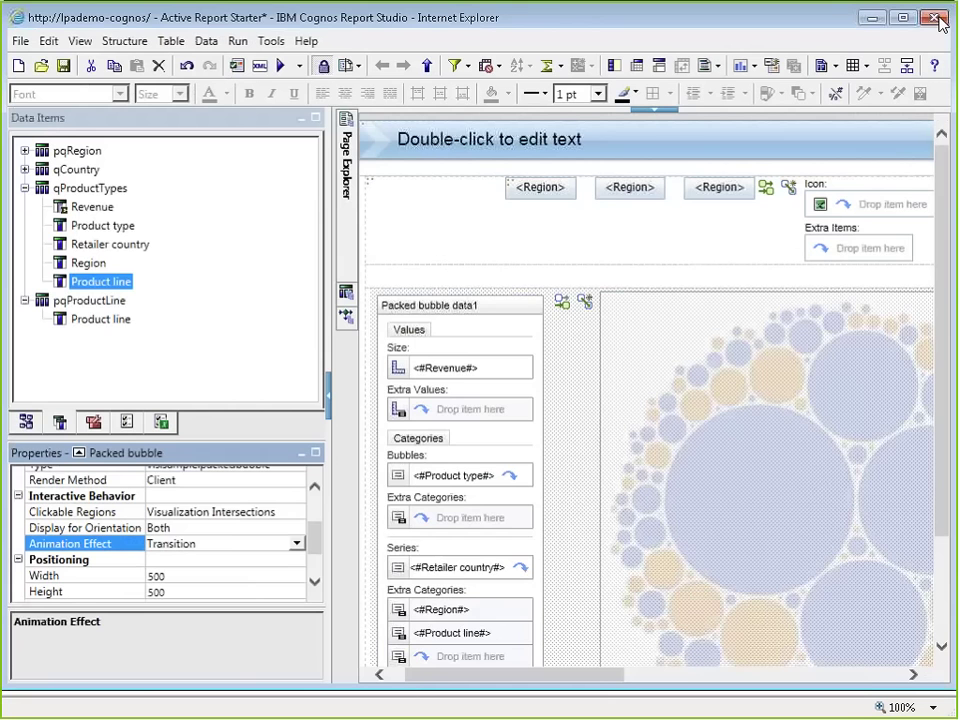
{"action": "left_click", "coordinate": [938, 18]}
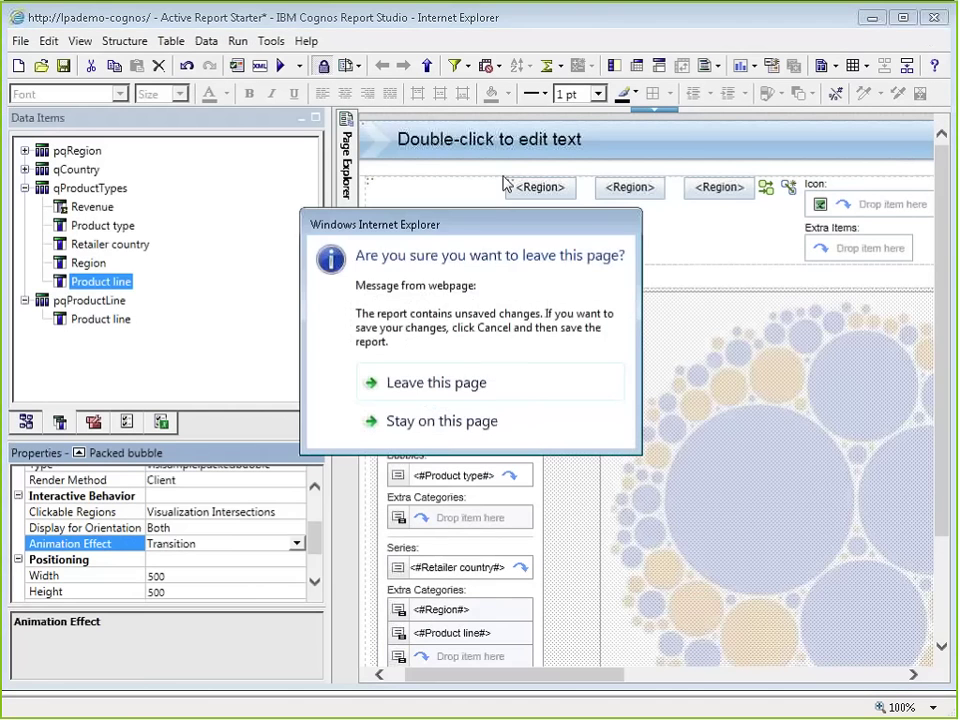
{"action": "left_click", "coordinate": [437, 380]}
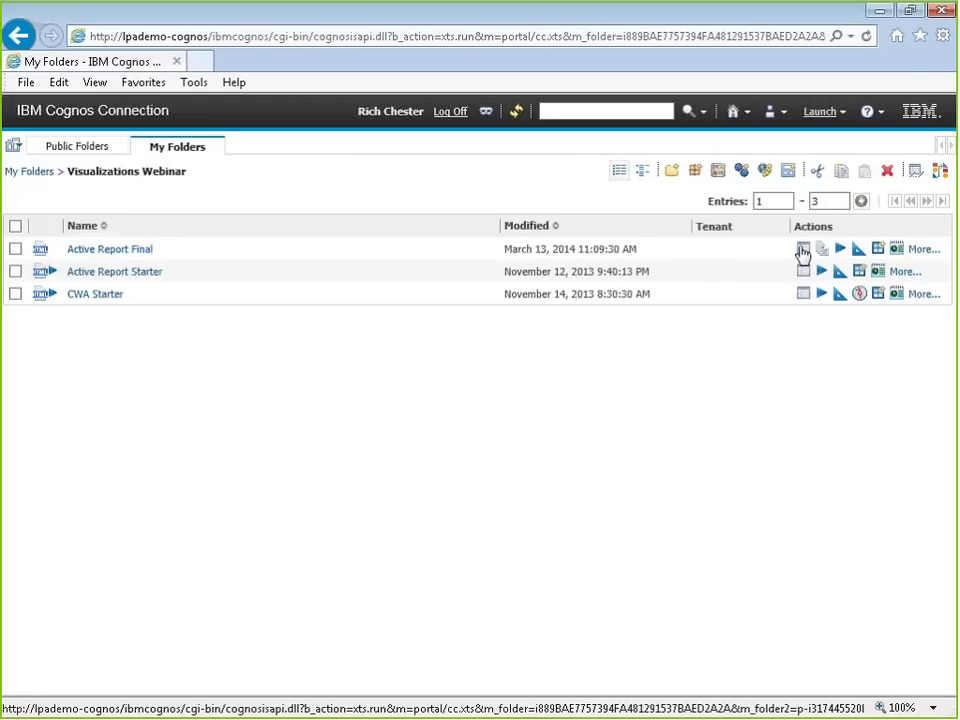
{"action": "left_click", "coordinate": [131, 250]}
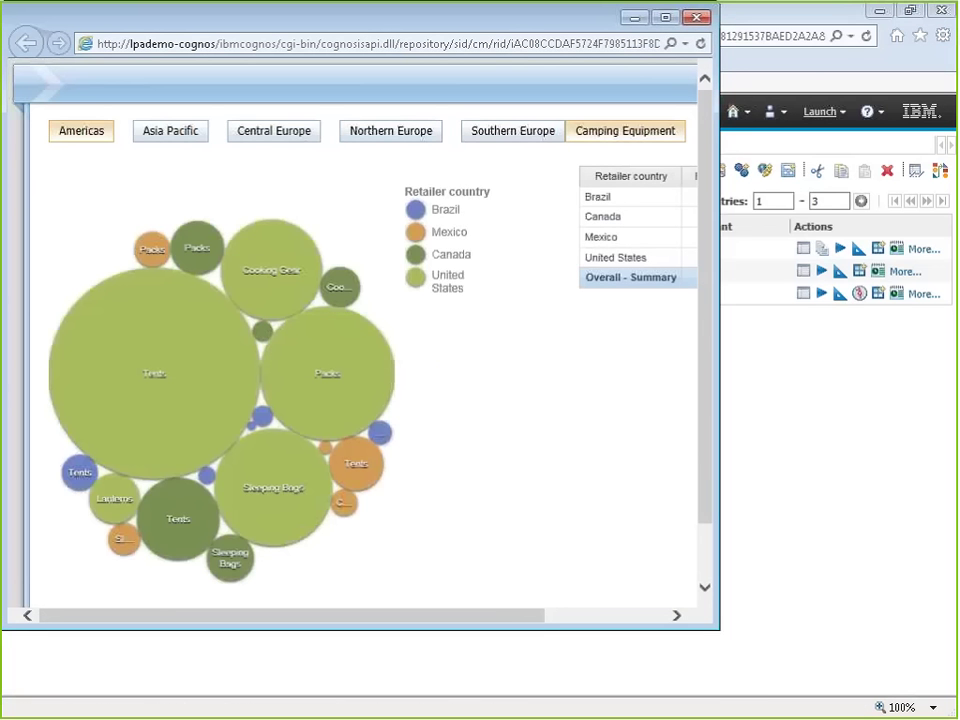
{"action": "left_click", "coordinate": [188, 139]}
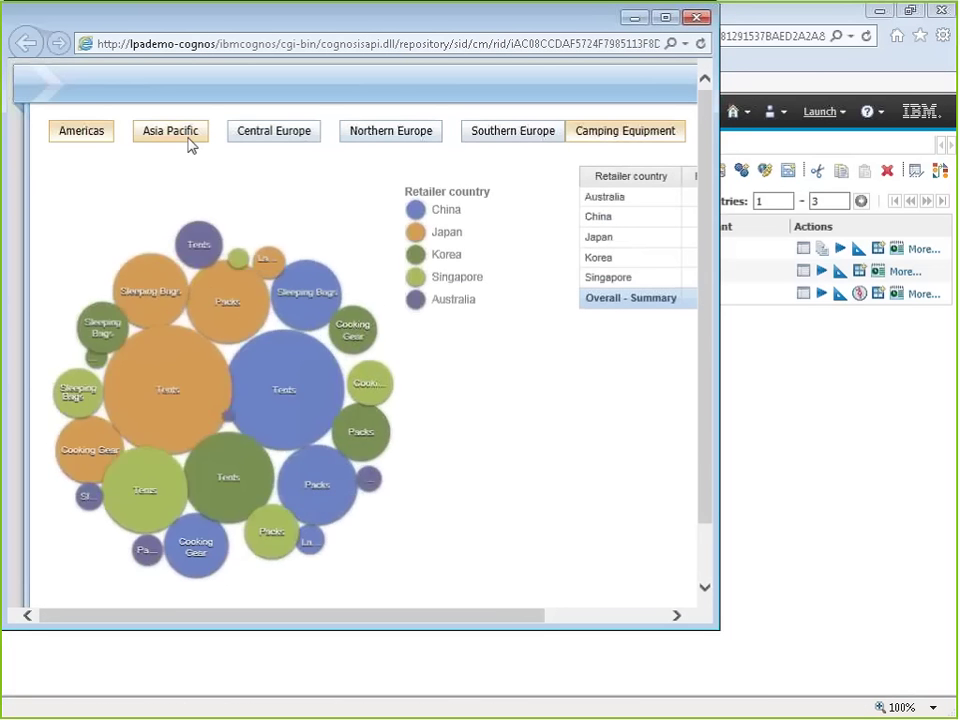
{"action": "left_click", "coordinate": [274, 133]}
{"action": "left_click", "coordinate": [386, 141]}
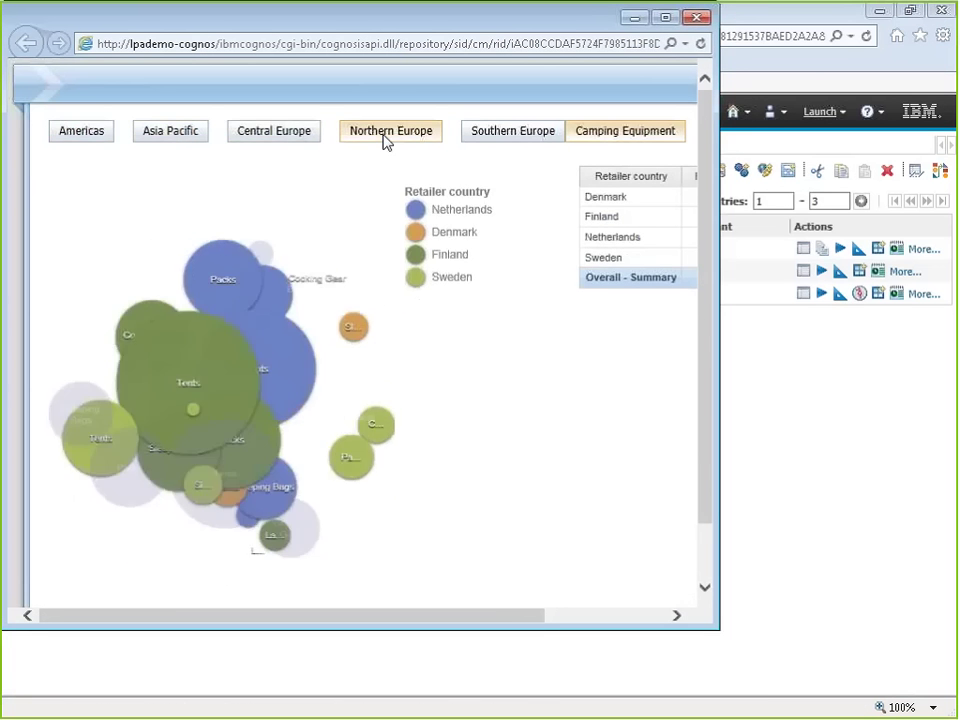
{"action": "left_click", "coordinate": [697, 17]}
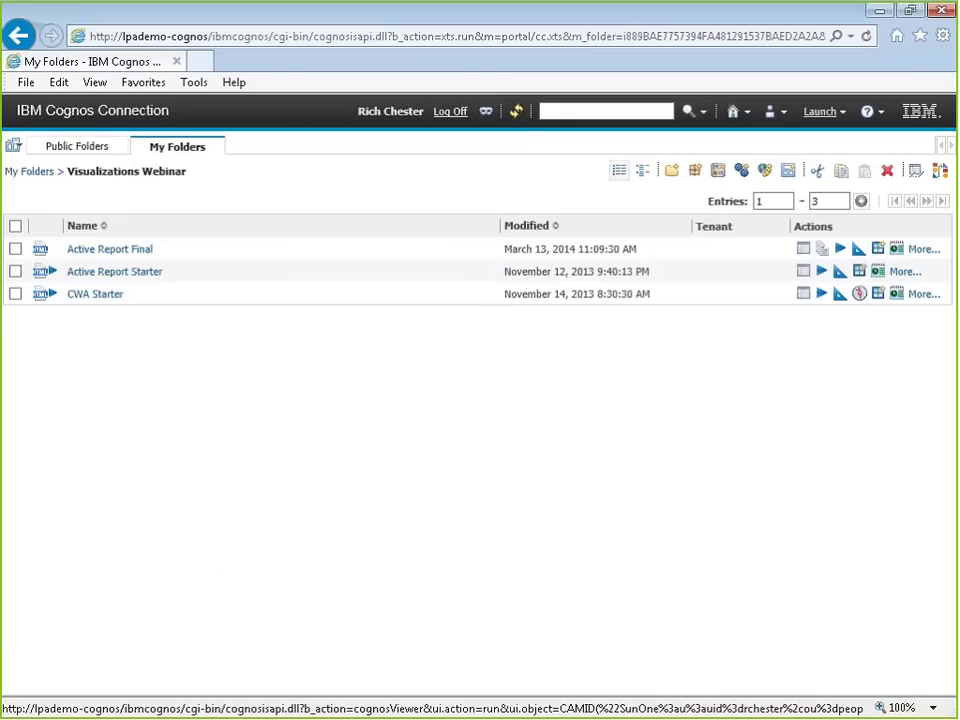
Step: Run a report from My Folders in a new window and dismiss the blank popup
{"action": "left_click", "coordinate": [838, 294]}
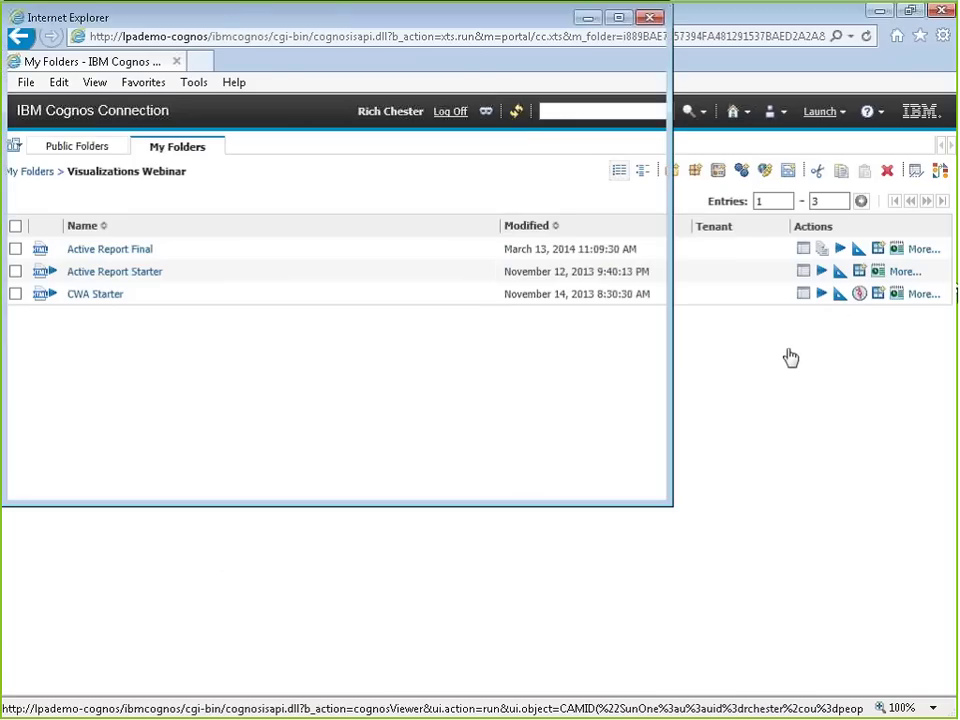
{"action": "left_click", "coordinate": [650, 18]}
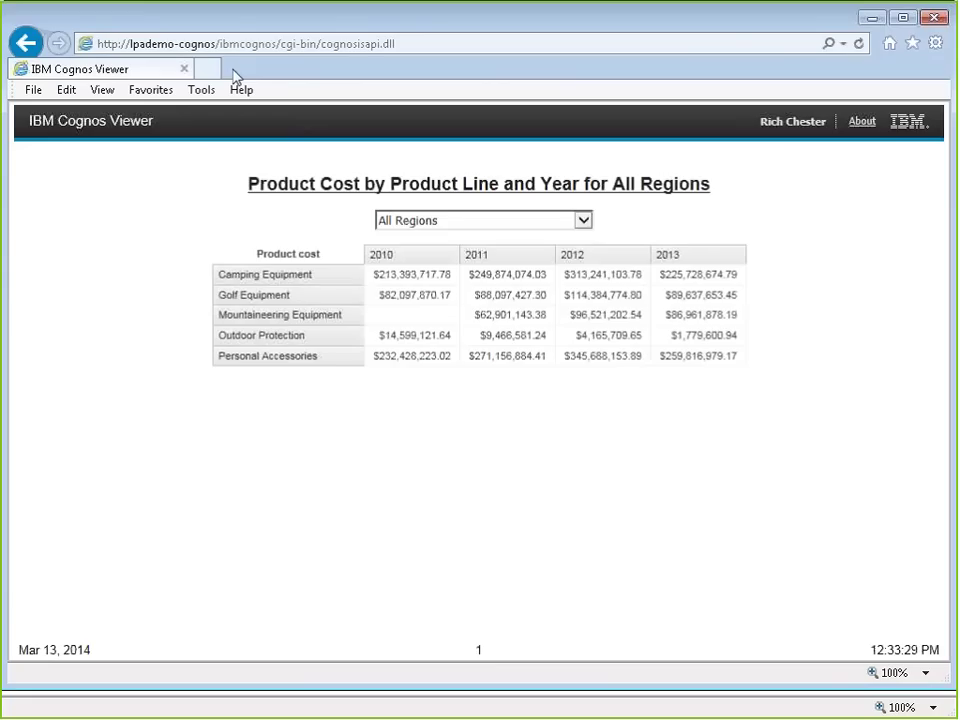
Step: Show the report for Americas, then Northern Europe, then Southern Europe
{"action": "left_click", "coordinate": [392, 220]}
{"action": "left_click", "coordinate": [393, 251]}
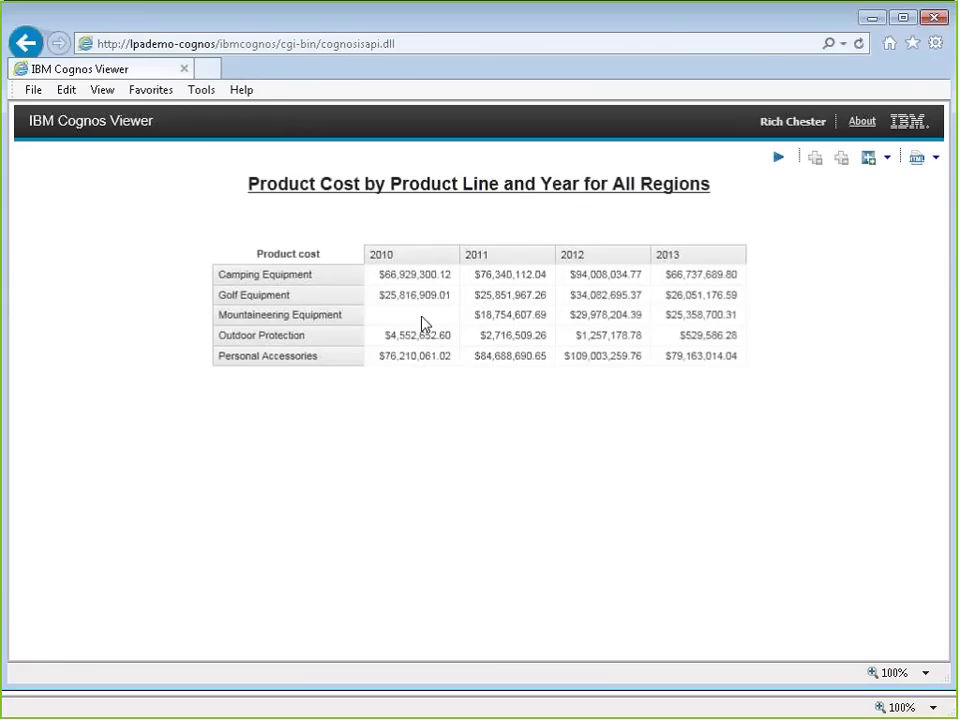
{"action": "left_click", "coordinate": [448, 221]}
{"action": "left_click", "coordinate": [440, 257]}
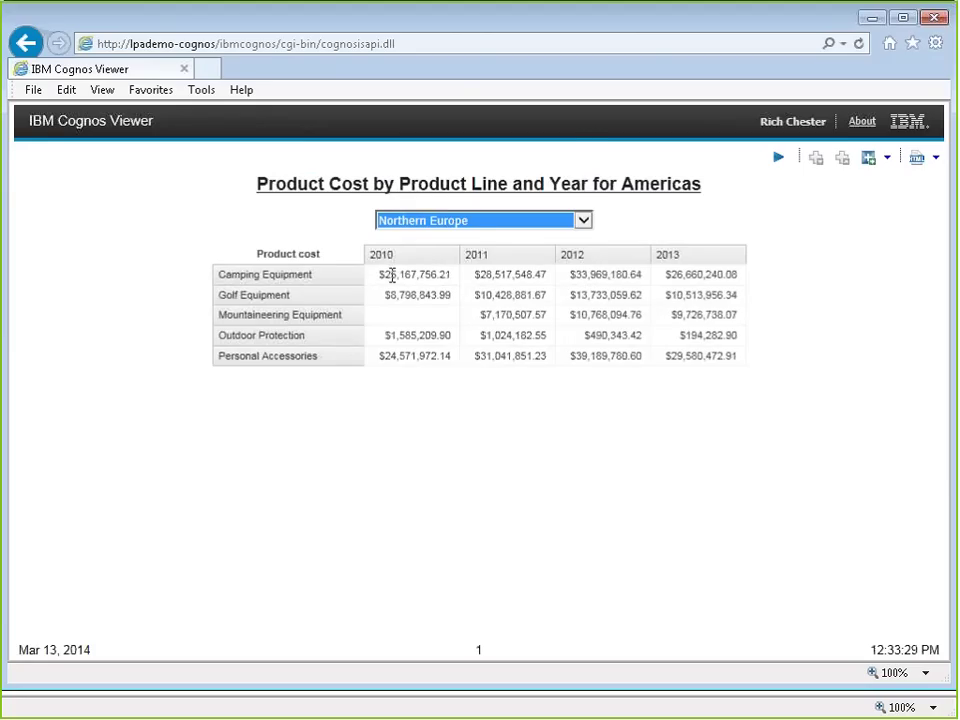
{"action": "left_click", "coordinate": [480, 221]}
{"action": "left_click", "coordinate": [462, 237]}
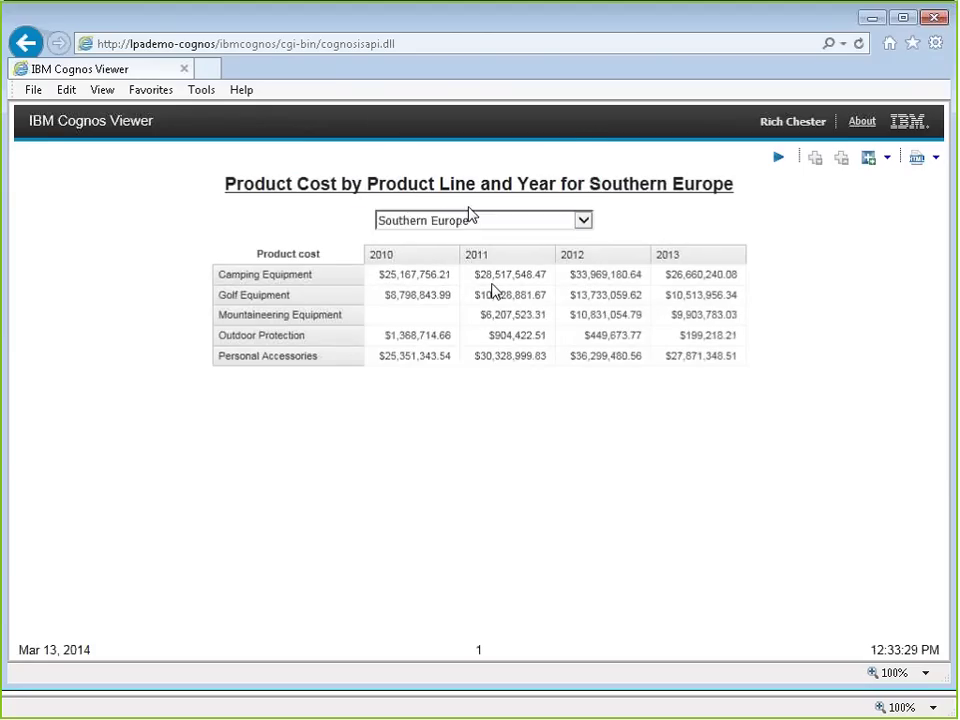
Step: Switch back to Americas, then All Regions, and close Cognos Viewer
{"action": "left_click", "coordinate": [471, 218]}
{"action": "left_click", "coordinate": [403, 161]}
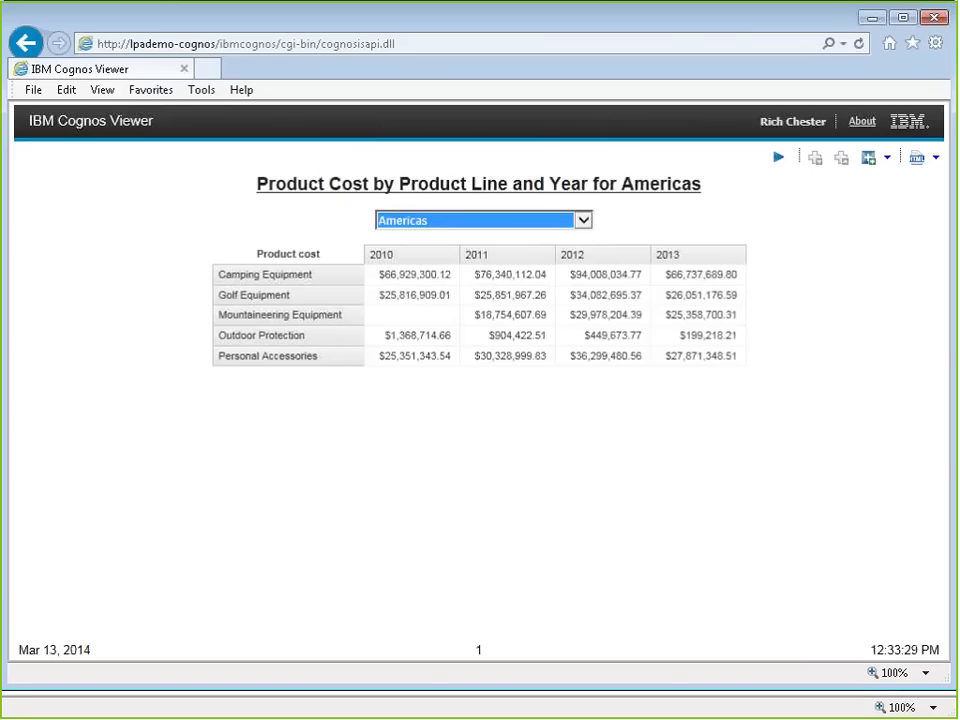
{"action": "left_click", "coordinate": [461, 216]}
{"action": "left_click", "coordinate": [436, 192]}
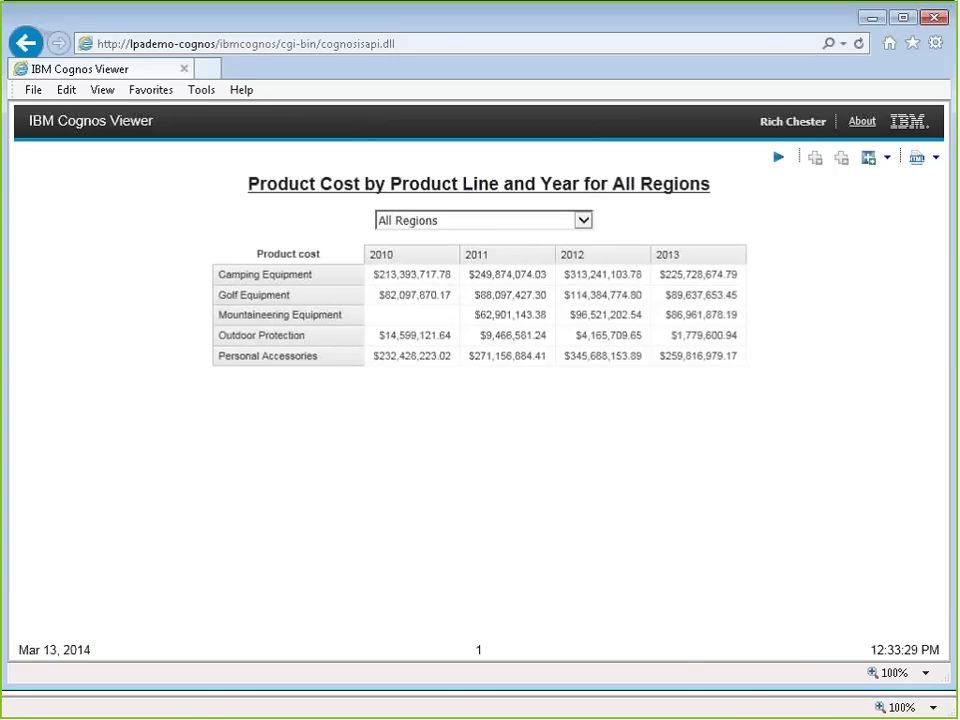
{"action": "left_click", "coordinate": [936, 18]}
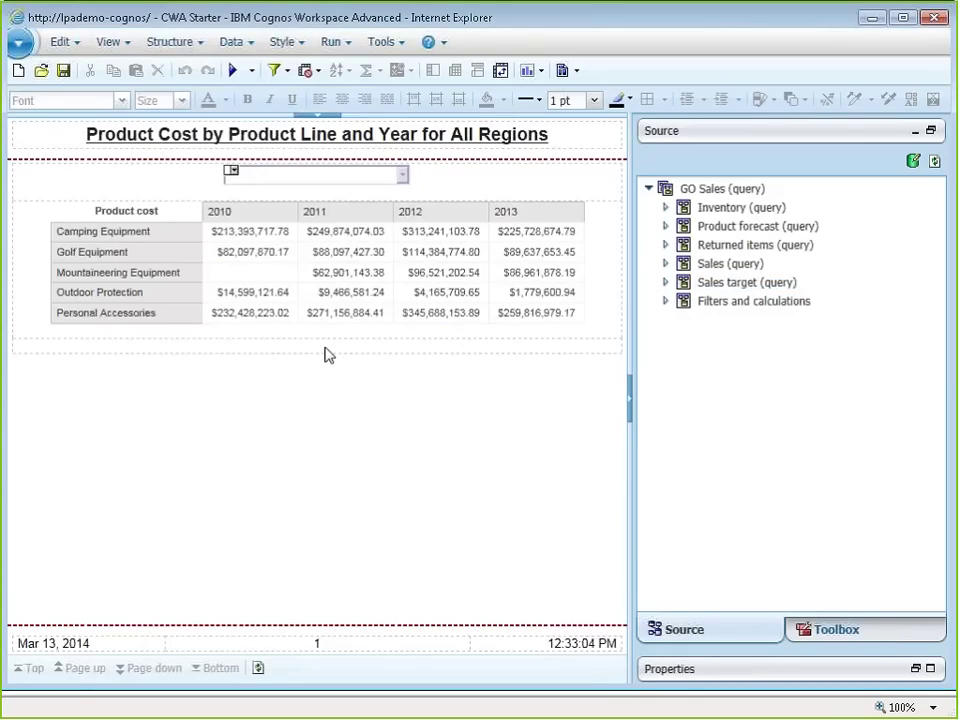
Step: Drag a Visualization from the Toolbox below the crosstab and choose Treemap by category
{"action": "left_click", "coordinate": [834, 628]}
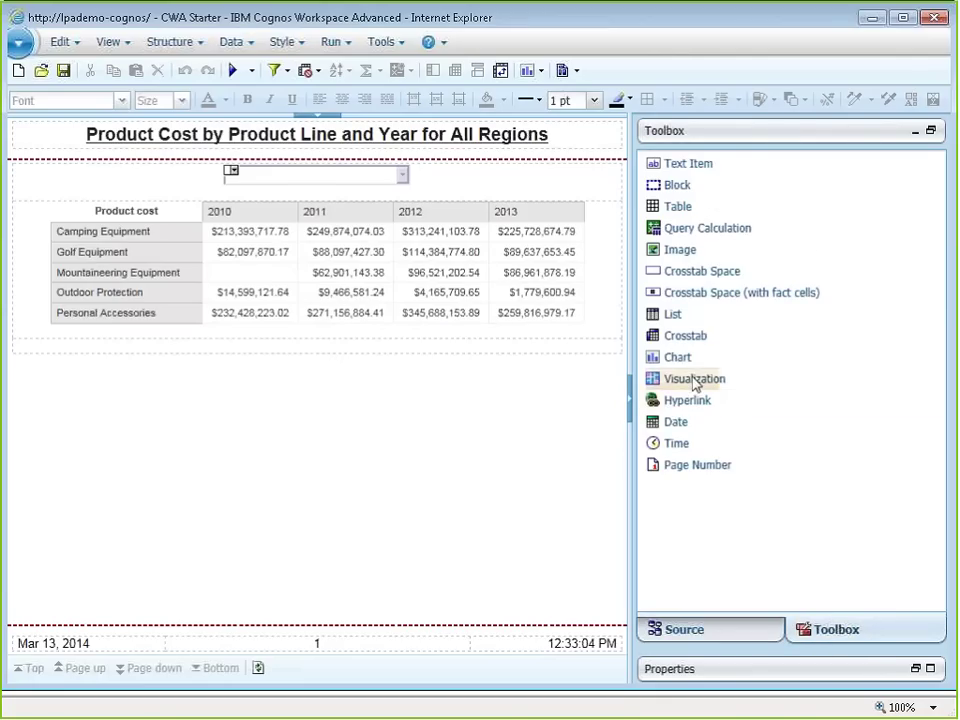
{"action": "left_click_drag", "start_coordinate": [695, 384], "coordinate": [507, 355]}
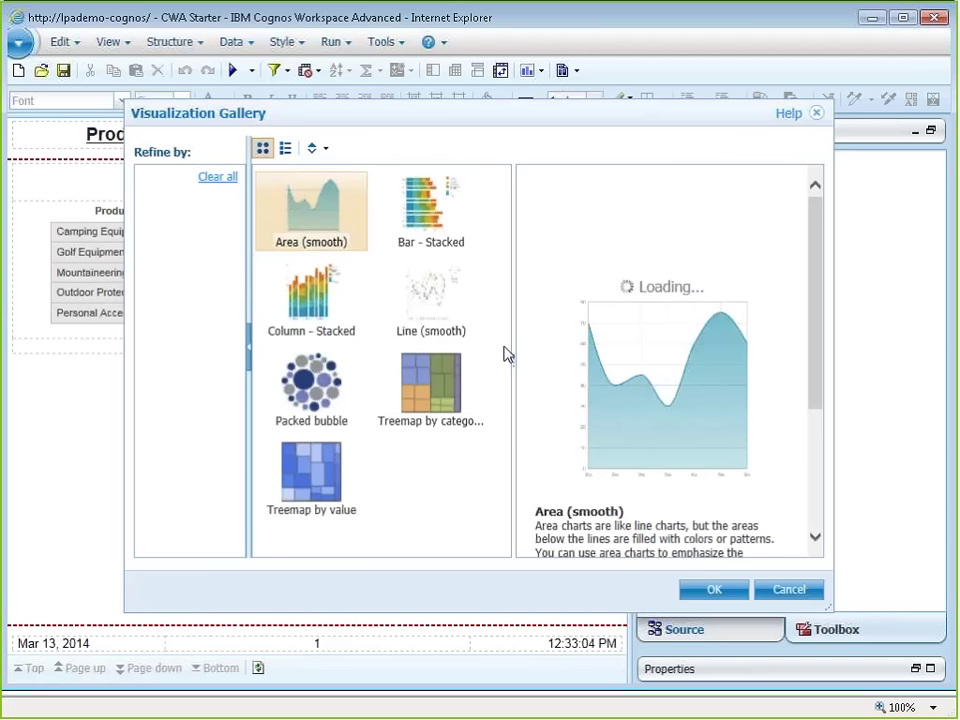
{"action": "left_click", "coordinate": [441, 400]}
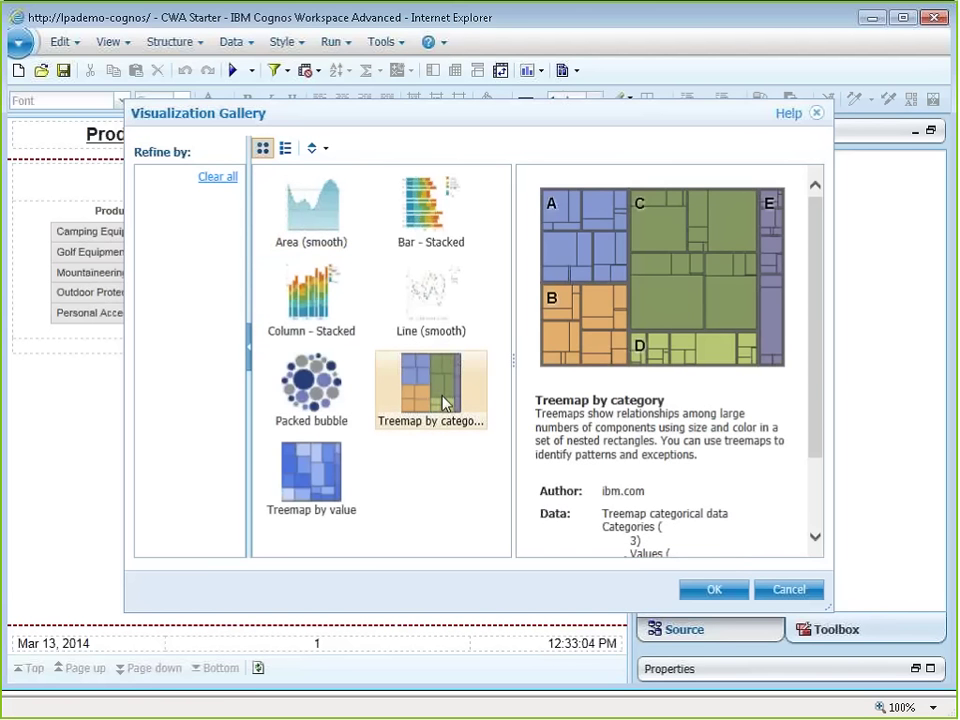
{"action": "left_click", "coordinate": [717, 592]}
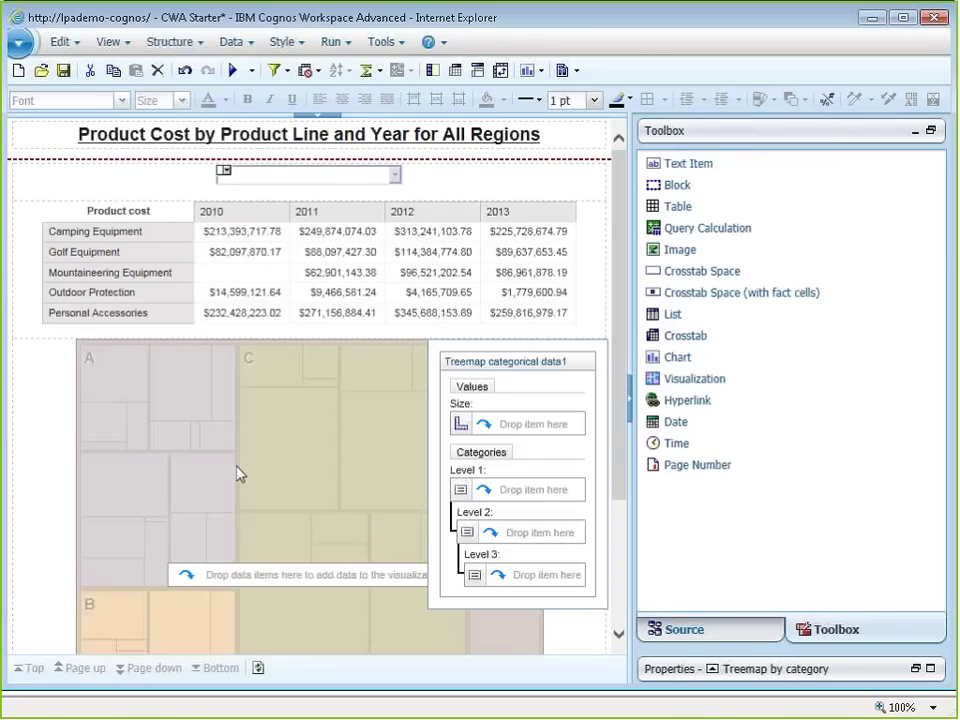
Step: Use Sales > Product cost as the treemap's Size value
{"action": "left_click", "coordinate": [686, 630]}
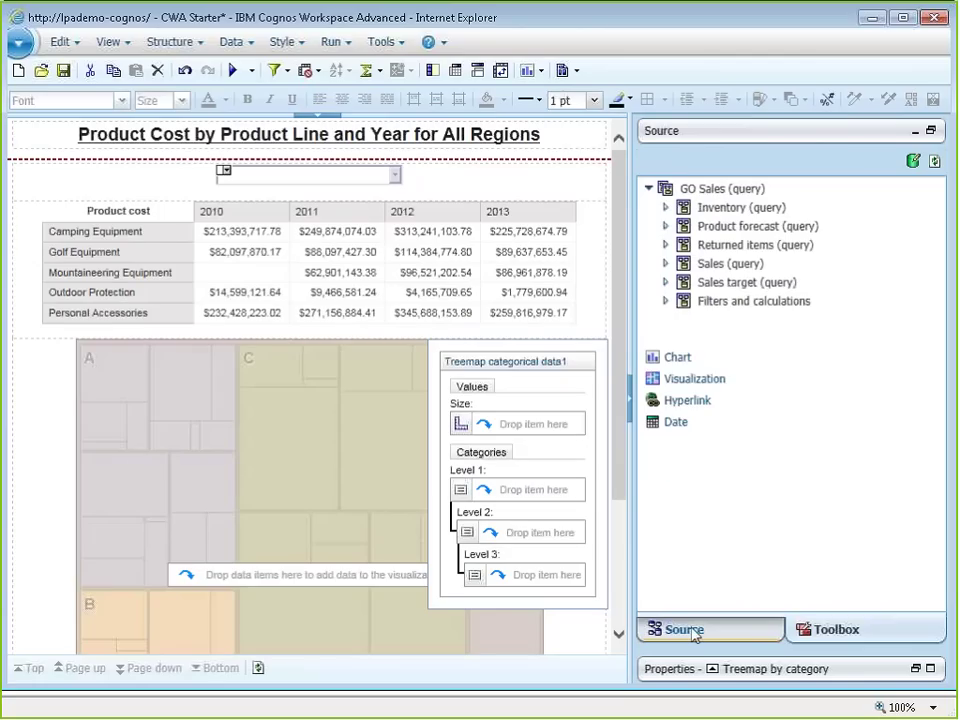
{"action": "left_click", "coordinate": [665, 263]}
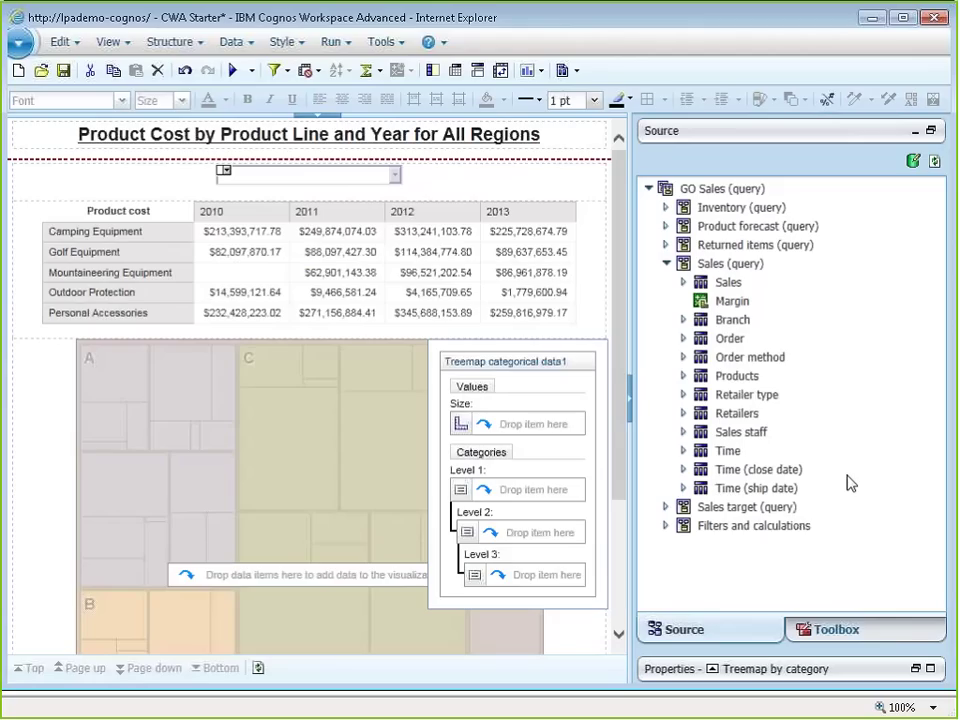
{"action": "key", "text": "Right"}
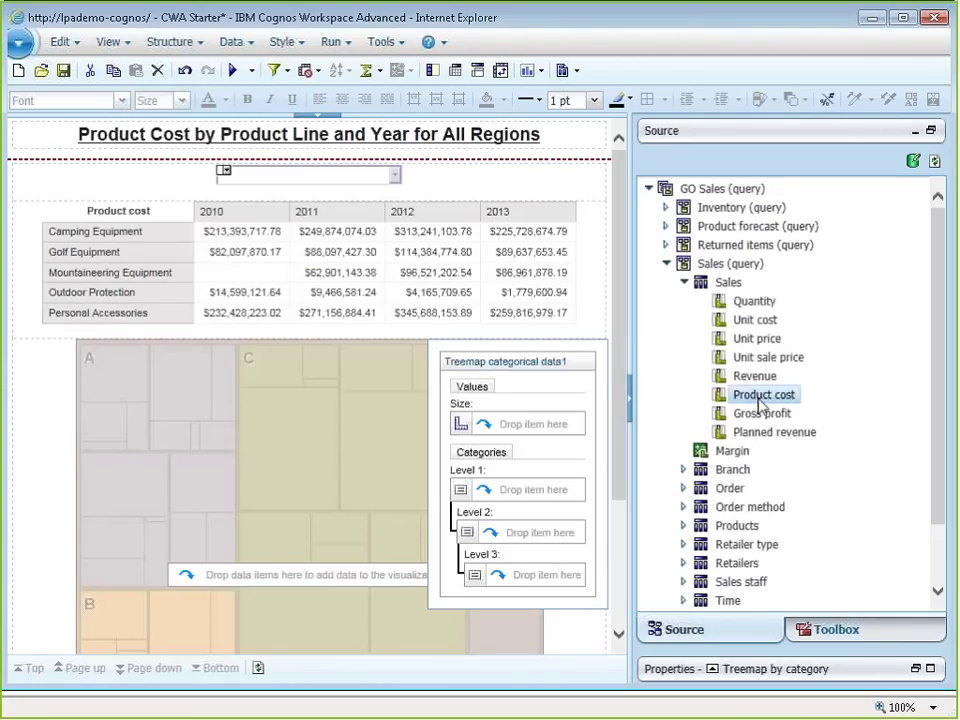
{"action": "left_click_drag", "start_coordinate": [760, 402], "coordinate": [528, 432]}
{"action": "left_click", "coordinate": [529, 432]}
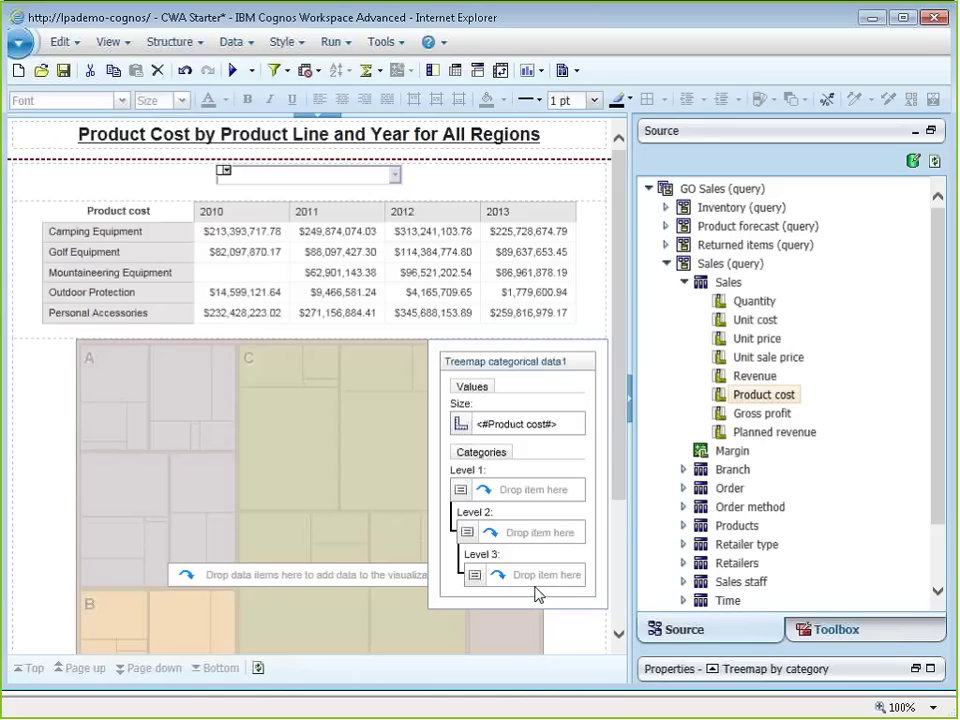
Step: Set Product line as Level 1 and Year (close date) as Level 2
{"action": "left_click", "coordinate": [683, 525]}
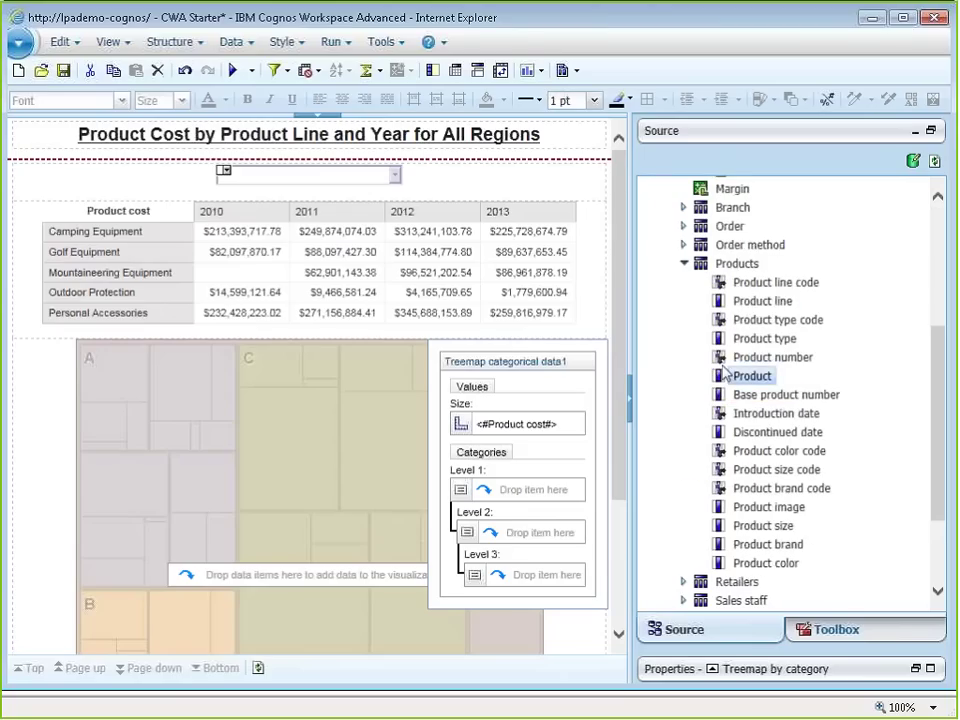
{"action": "left_click_drag", "start_coordinate": [757, 304], "coordinate": [495, 502]}
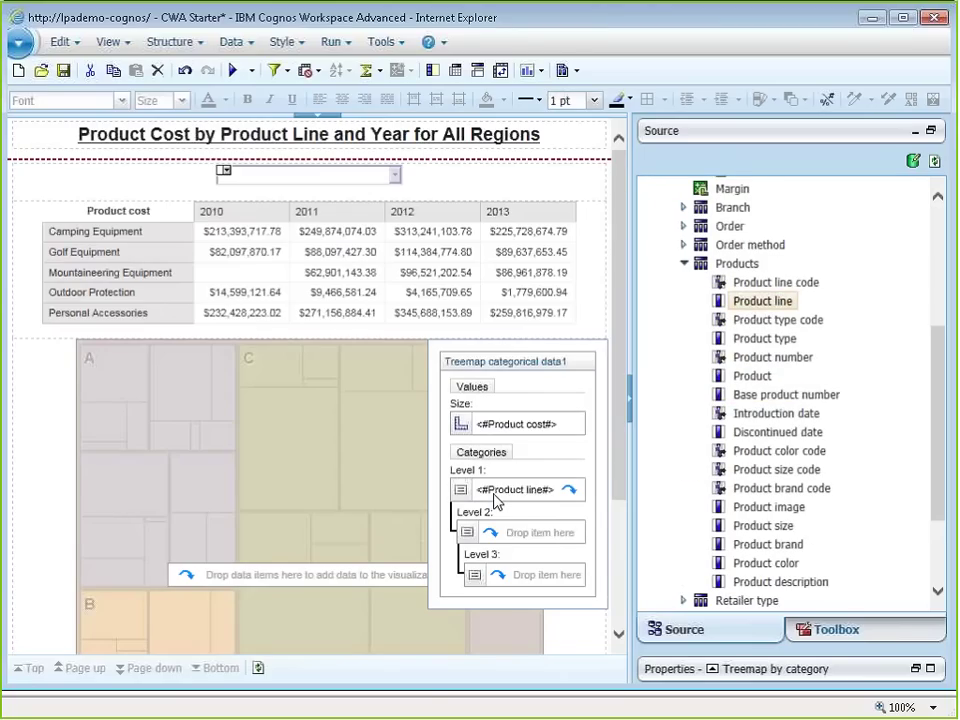
{"action": "scroll", "coordinate": [681, 497], "scroll_direction": "down", "scroll_amount": 3}
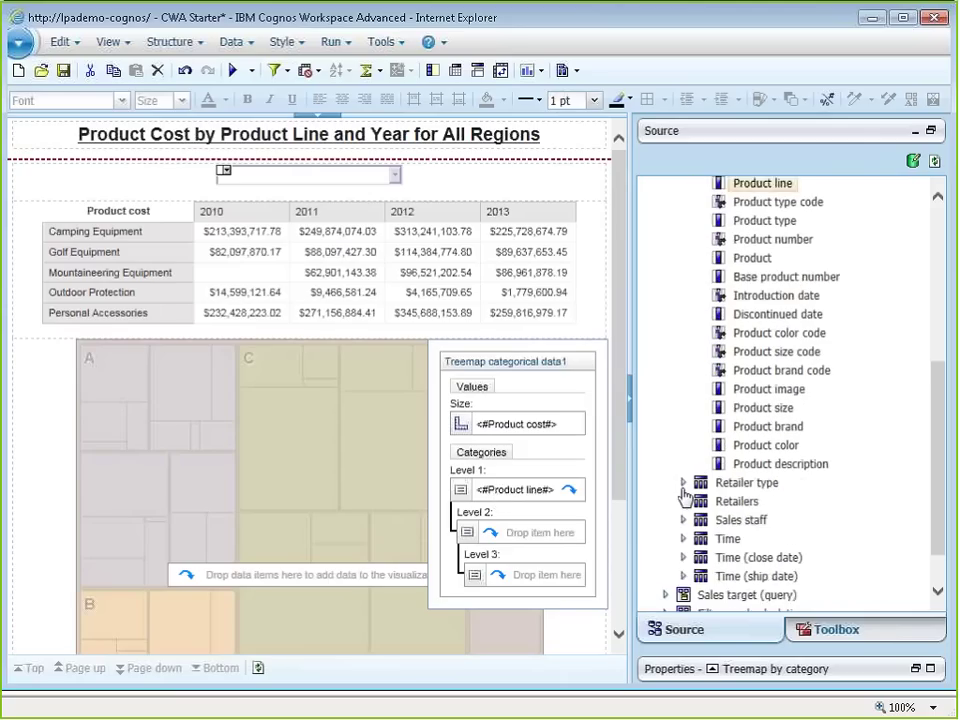
{"action": "left_click", "coordinate": [683, 543]}
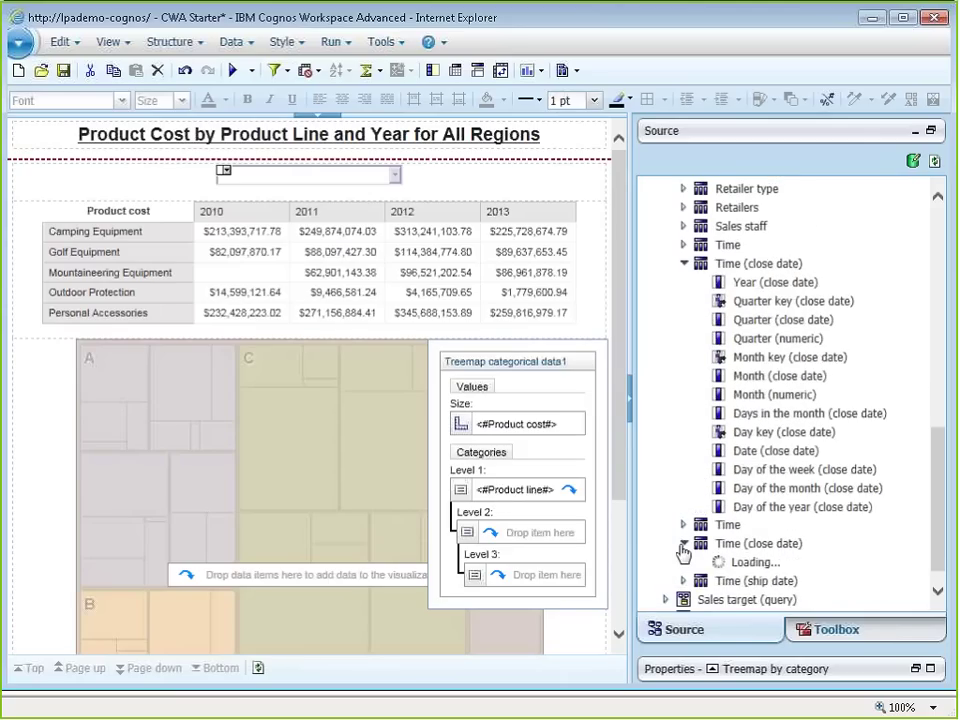
{"action": "left_click_drag", "start_coordinate": [748, 283], "coordinate": [541, 520]}
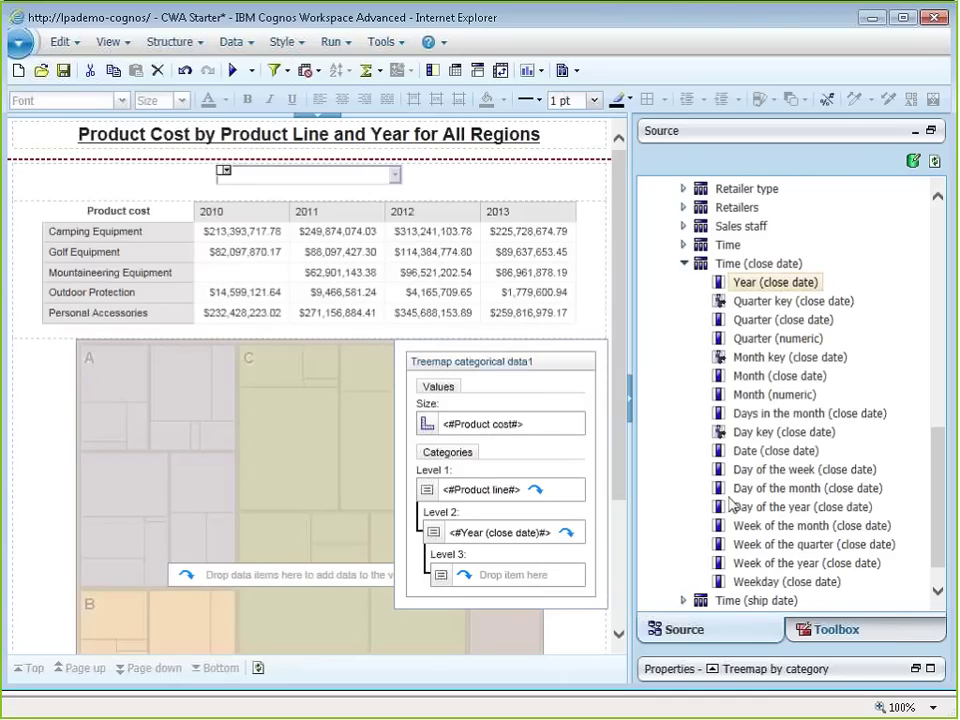
Step: Set Retailers > Region as Level 3, then deselect the treemap
{"action": "scroll", "coordinate": [731, 505], "scroll_direction": "up", "scroll_amount": 3}
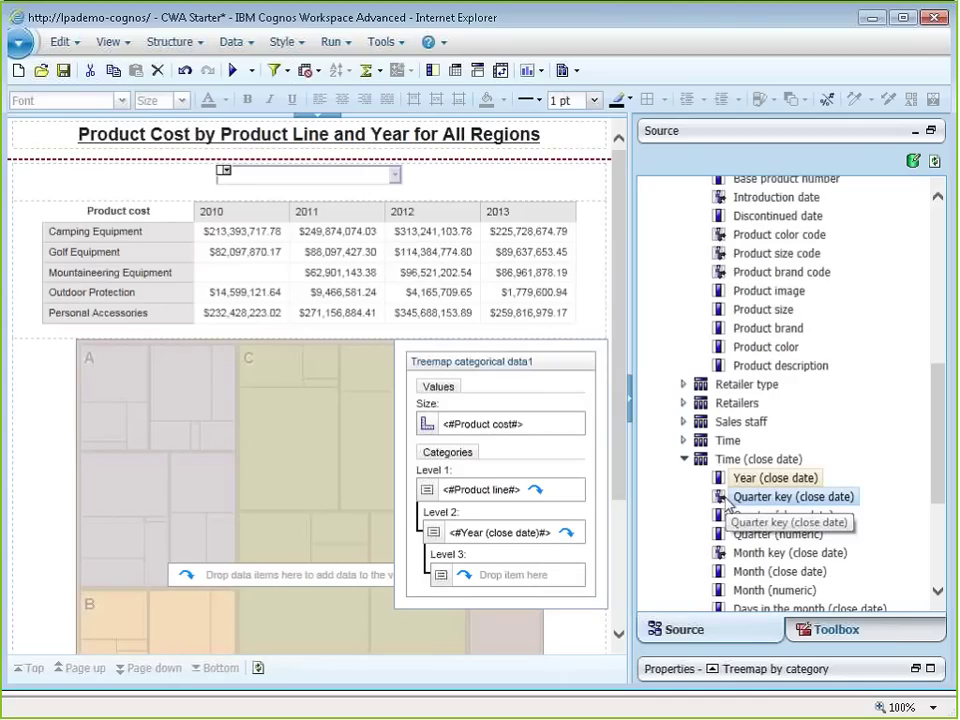
{"action": "left_click", "coordinate": [684, 403]}
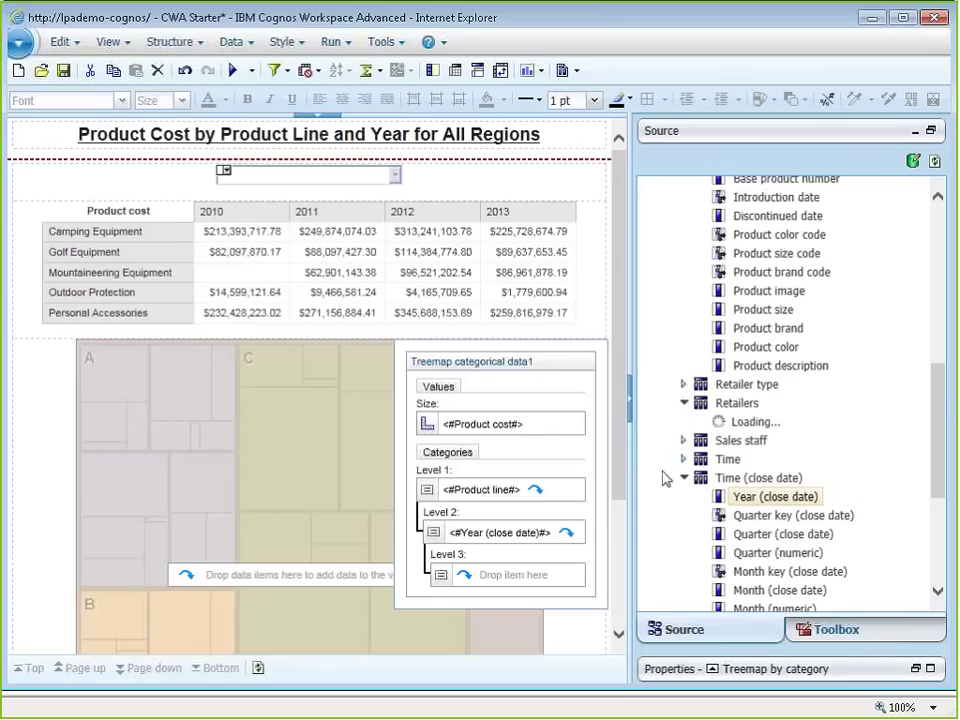
{"action": "left_click_drag", "start_coordinate": [750, 224], "coordinate": [497, 578]}
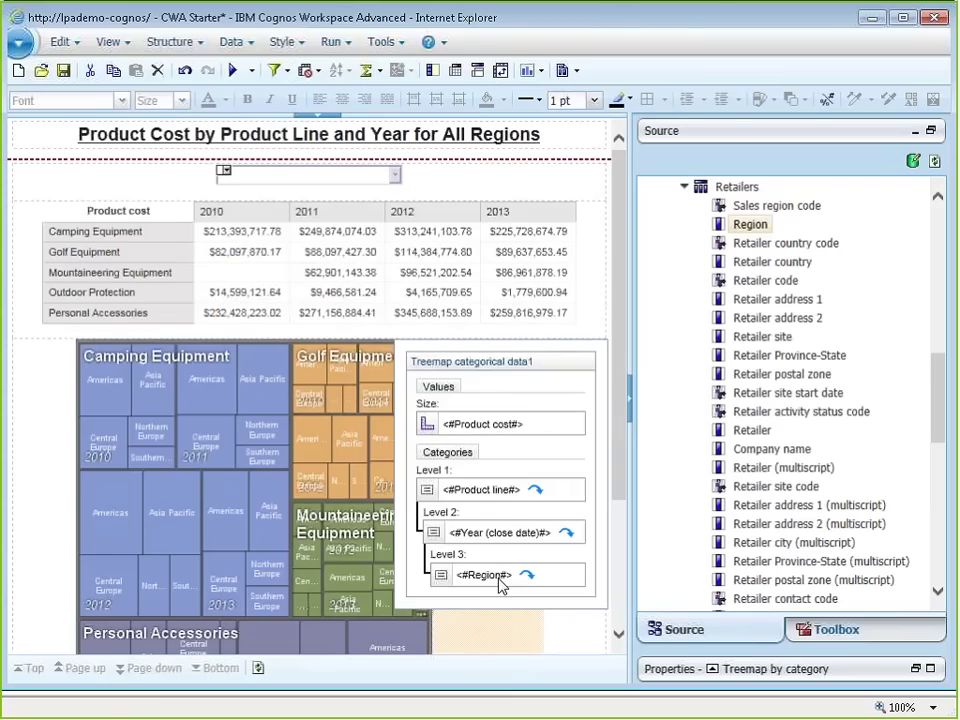
{"action": "left_click", "coordinate": [30, 488]}
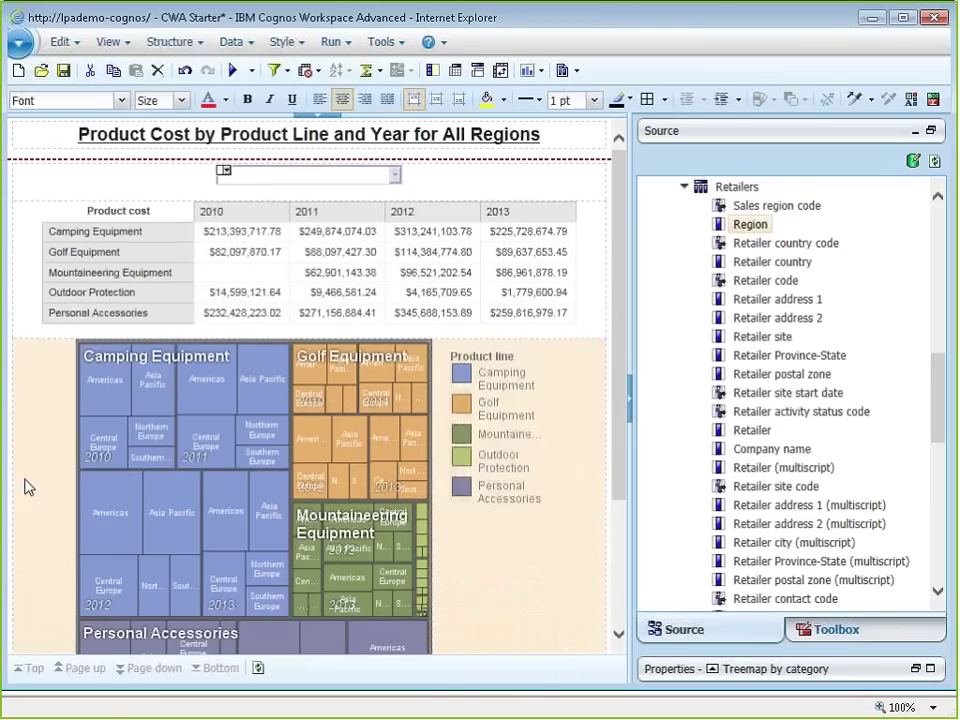
{"action": "left_click", "coordinate": [28, 487]}
{"action": "left_click", "coordinate": [28, 487]}
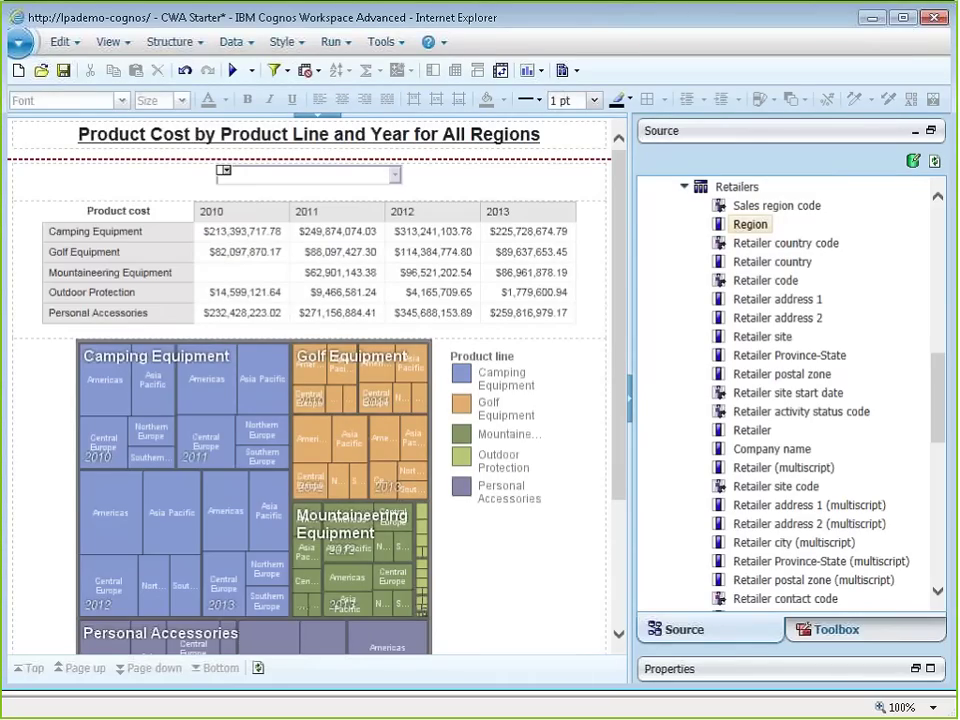
Step: Check the treemap tile values, then run the report in Cognos Viewer with Ctrl+R
{"action": "mouse_move", "coordinate": [311, 655]}
{"action": "mouse_move", "coordinate": [238, 612]}
{"action": "mouse_move", "coordinate": [112, 452]}
{"action": "left_click", "coordinate": [286, 176]}
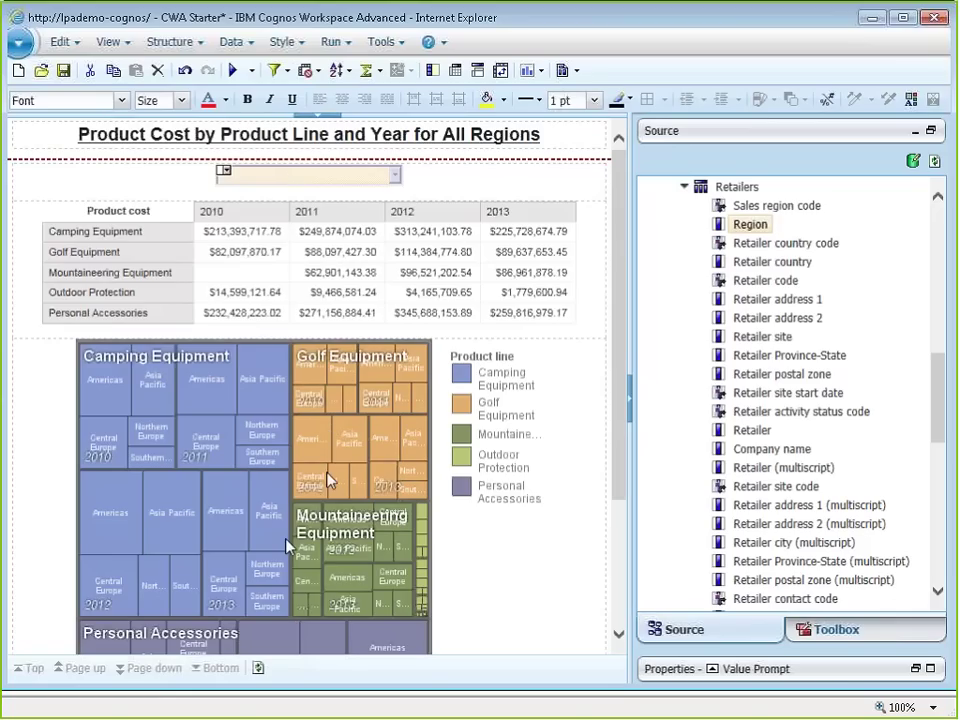
{"action": "mouse_move", "coordinate": [330, 483]}
{"action": "key", "text": "ctrl+r"}
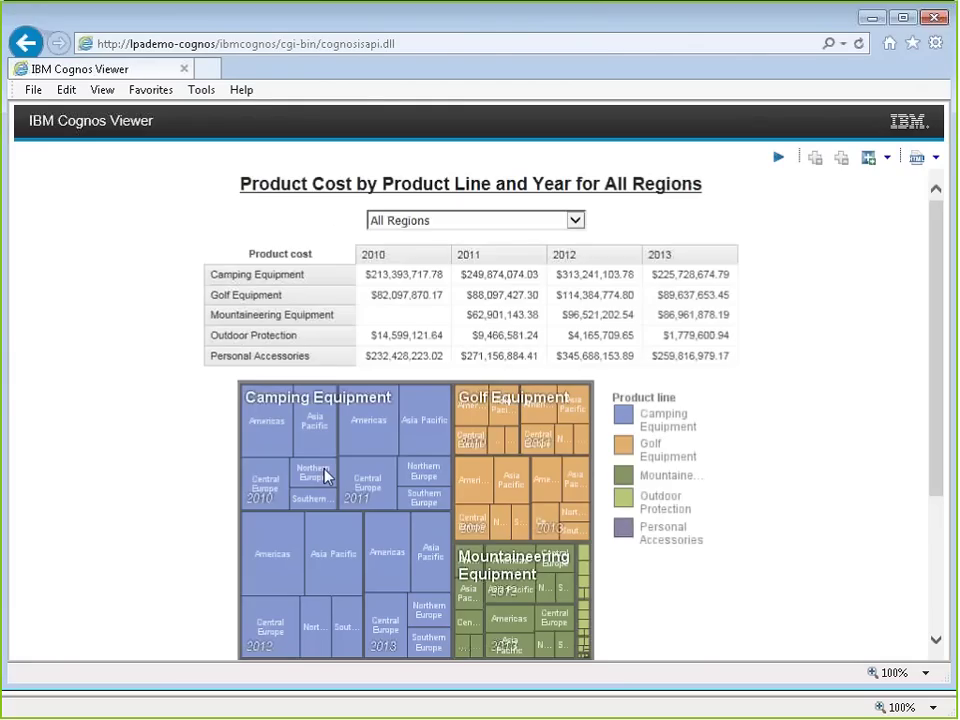
Step: Pick Americas in the running report's region prompt dropdown
{"action": "left_click", "coordinate": [470, 220]}
{"action": "left_click", "coordinate": [440, 248]}
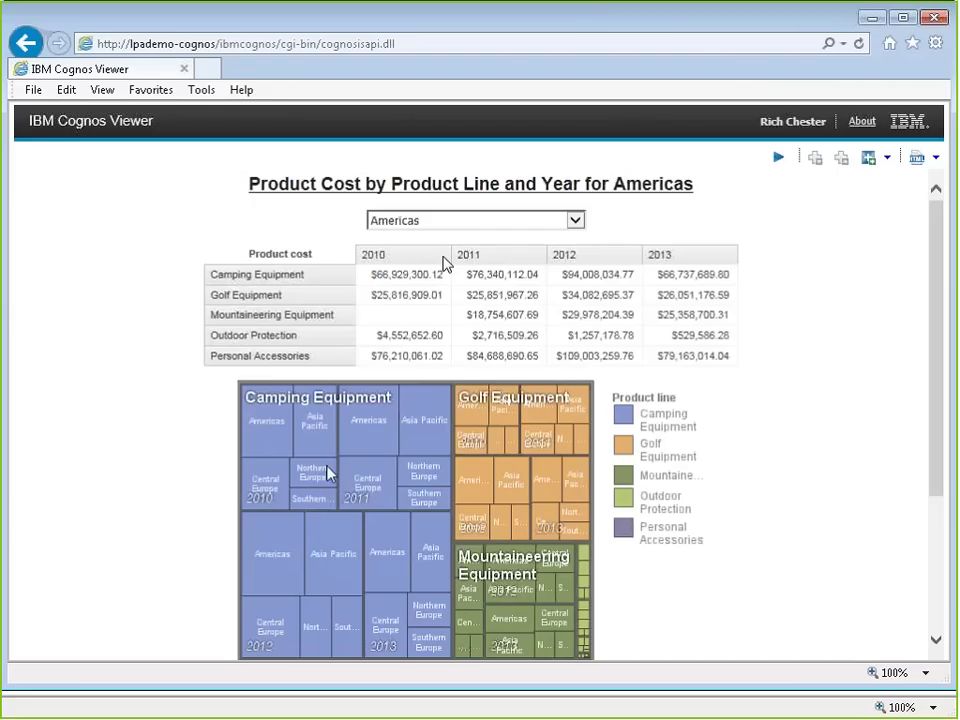
{"action": "mouse_move", "coordinate": [435, 530]}
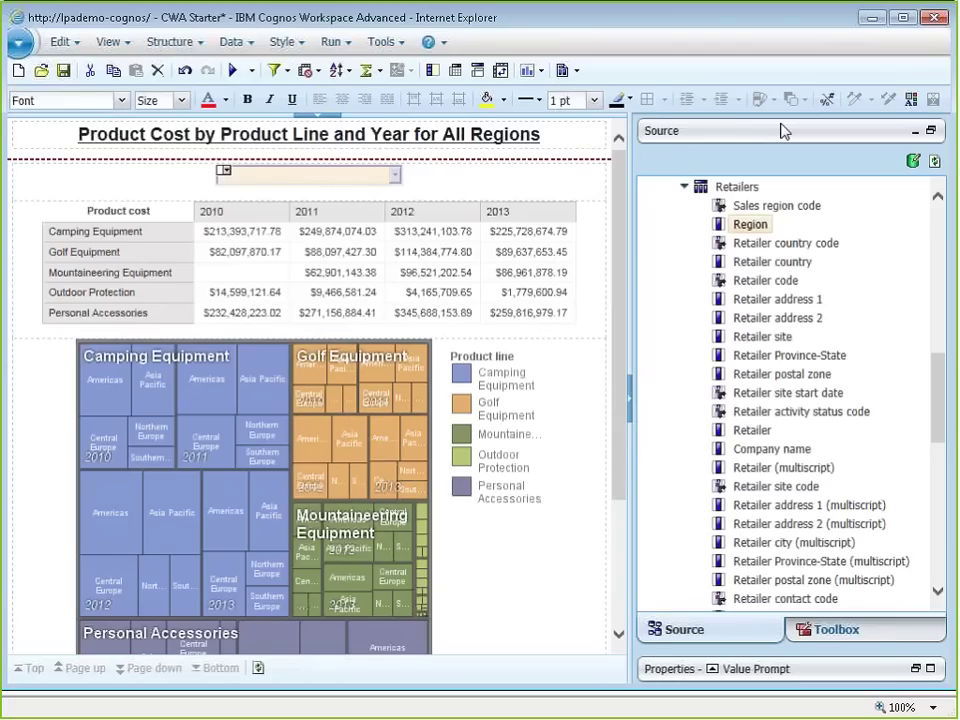
{"action": "left_click", "coordinate": [166, 259]}
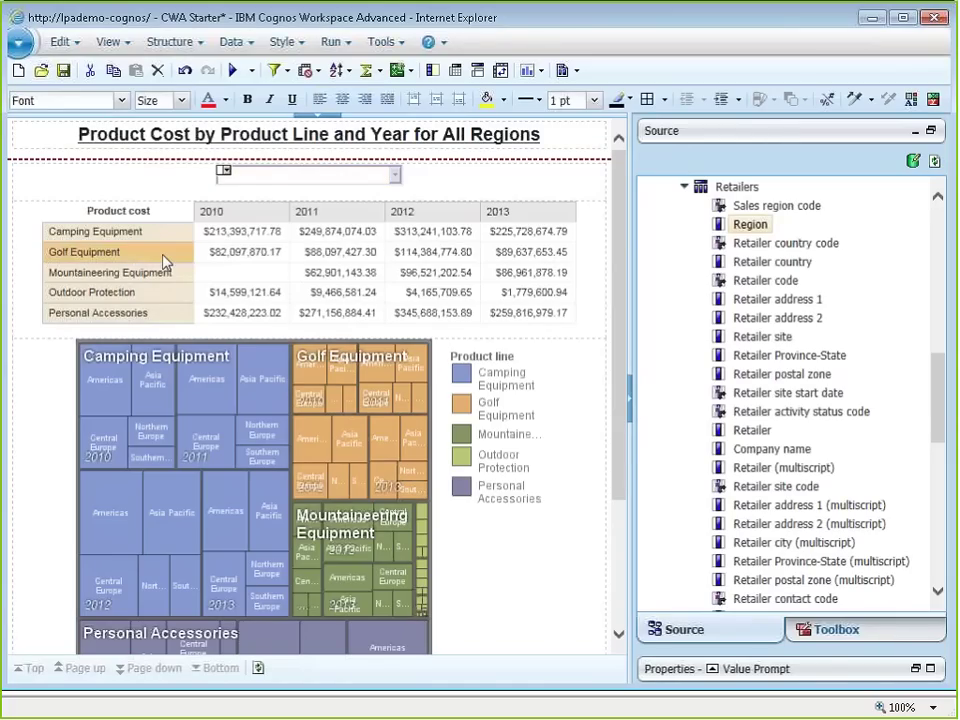
{"action": "left_click", "coordinate": [285, 71]}
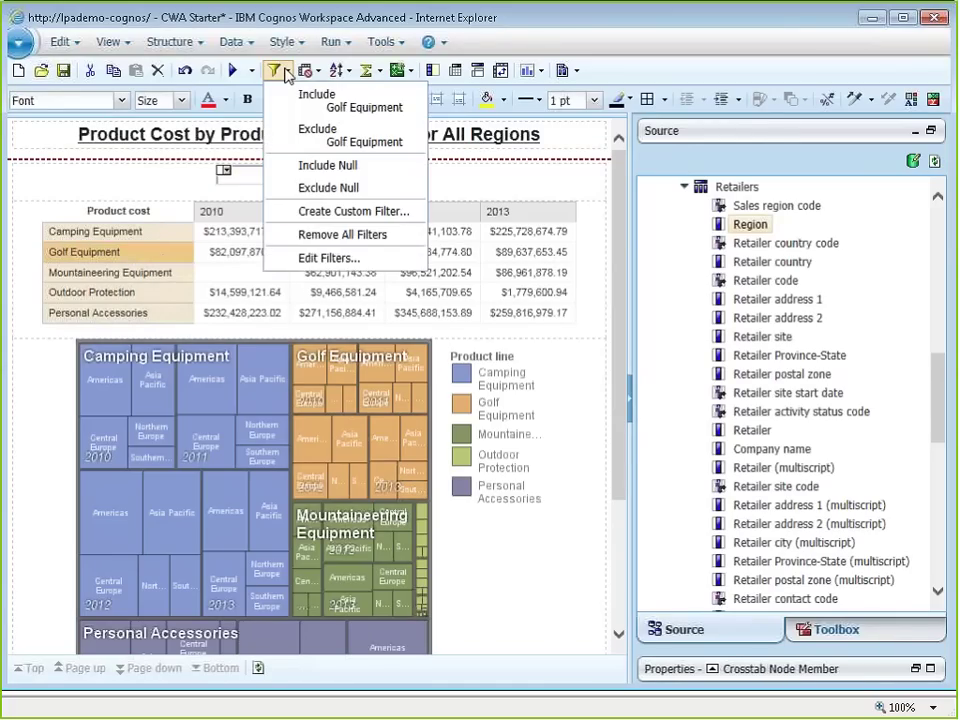
{"action": "left_click", "coordinate": [328, 258]}
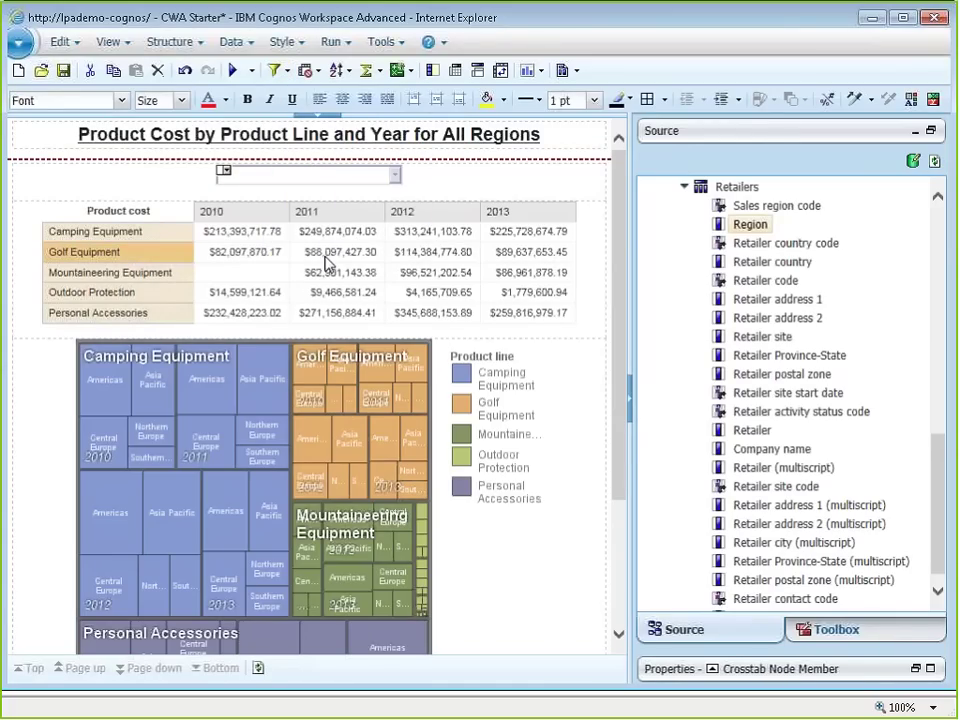
{"action": "left_click", "coordinate": [290, 276]}
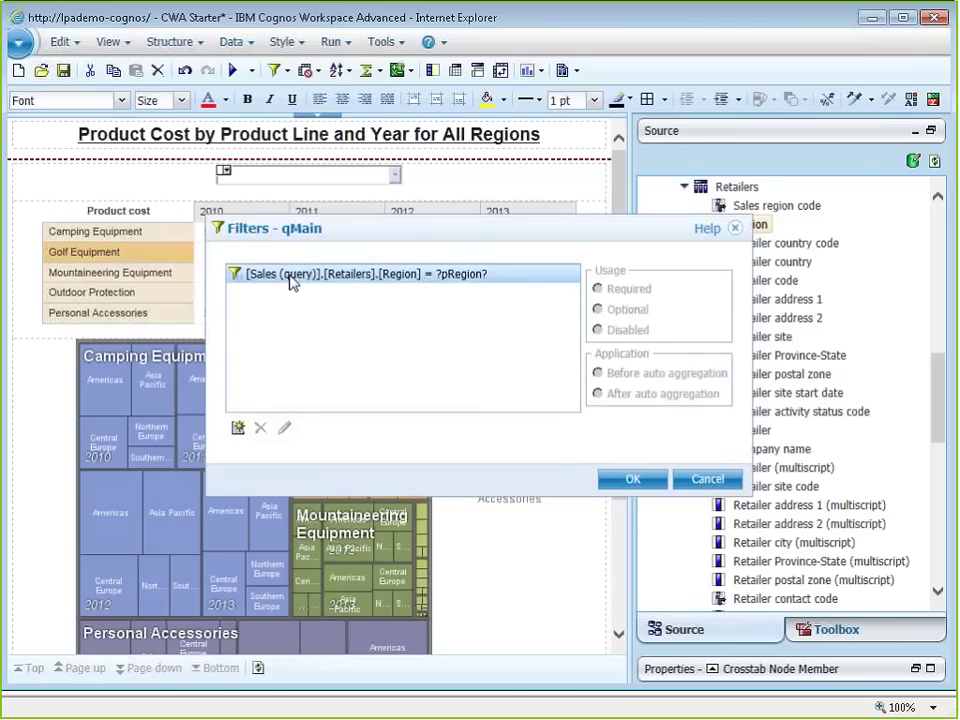
{"action": "double_click", "coordinate": [459, 284]}
{"action": "left_click", "coordinate": [467, 402]}
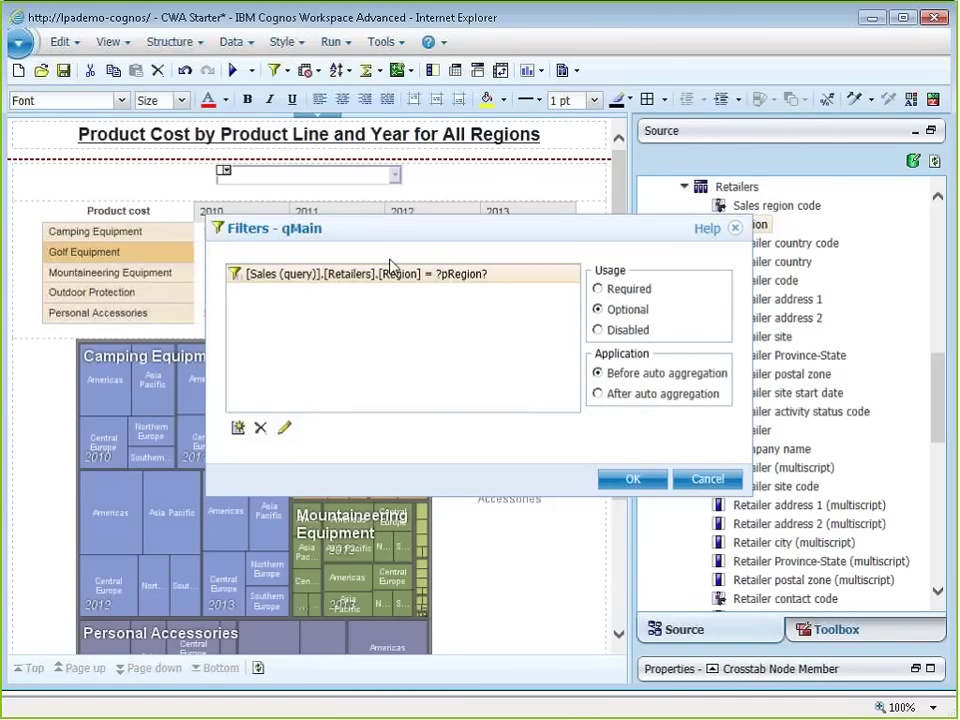
{"action": "left_click", "coordinate": [718, 484]}
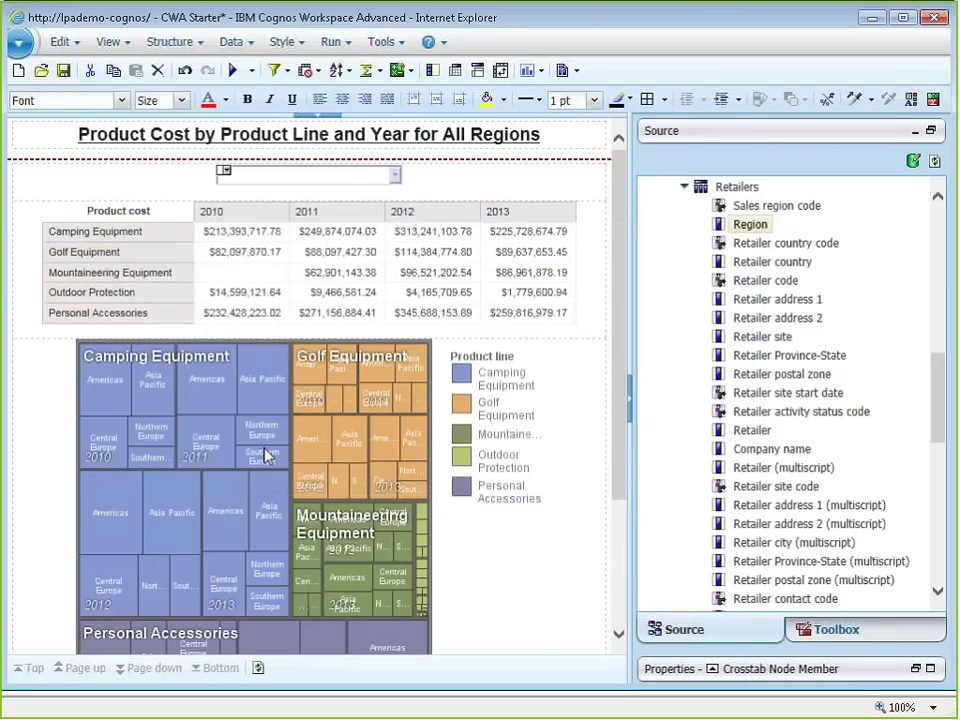
{"action": "left_click", "coordinate": [265, 455]}
{"action": "left_click", "coordinate": [270, 72]}
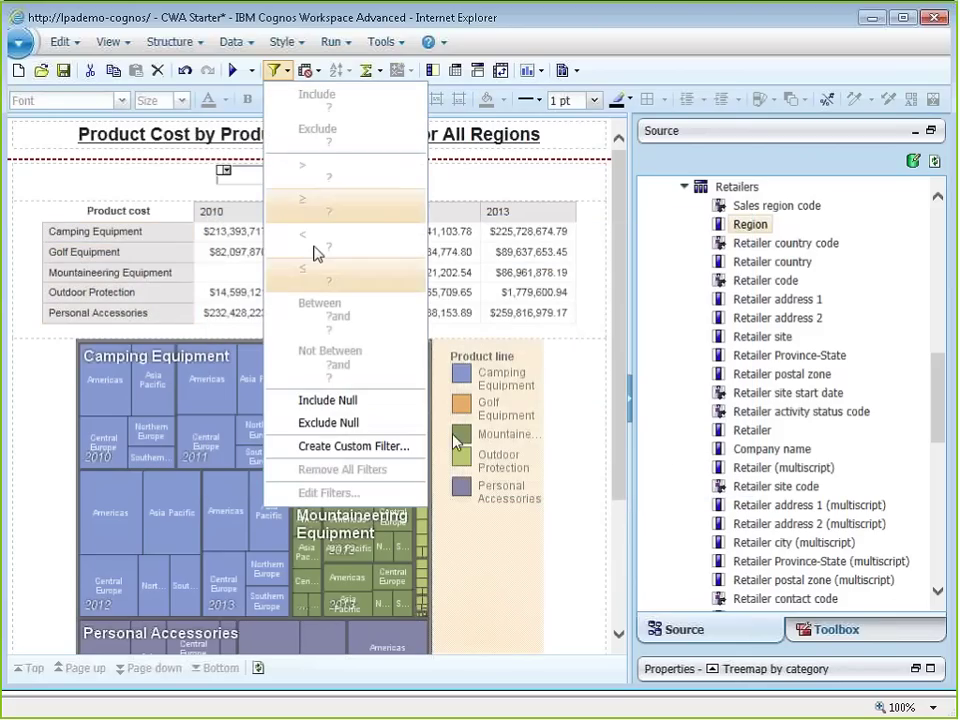
{"action": "left_click", "coordinate": [455, 568]}
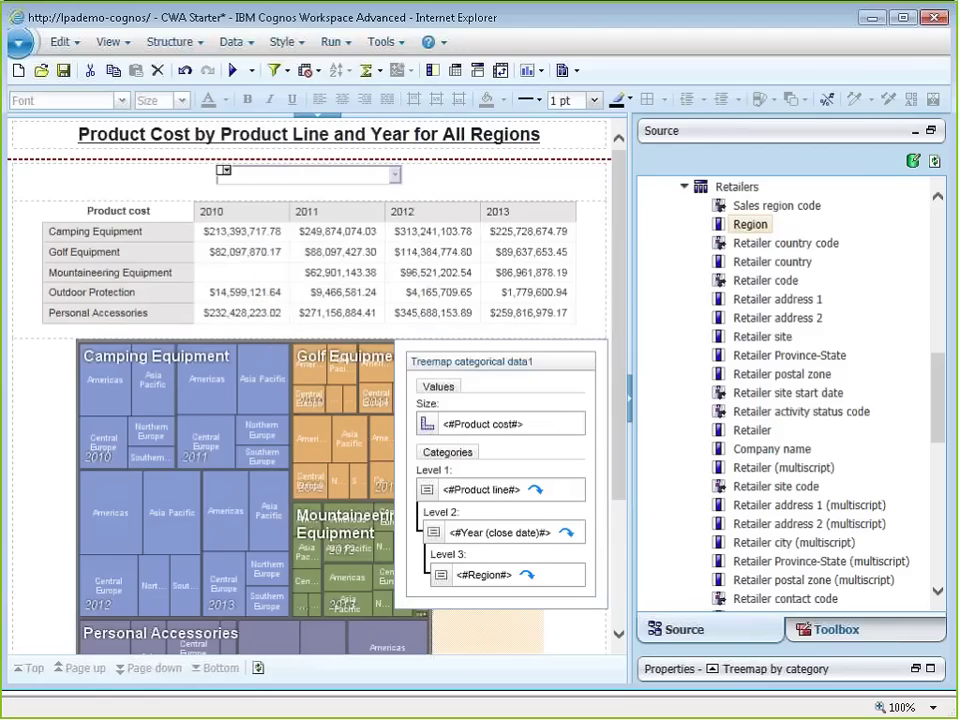
{"action": "left_click", "coordinate": [228, 44]}
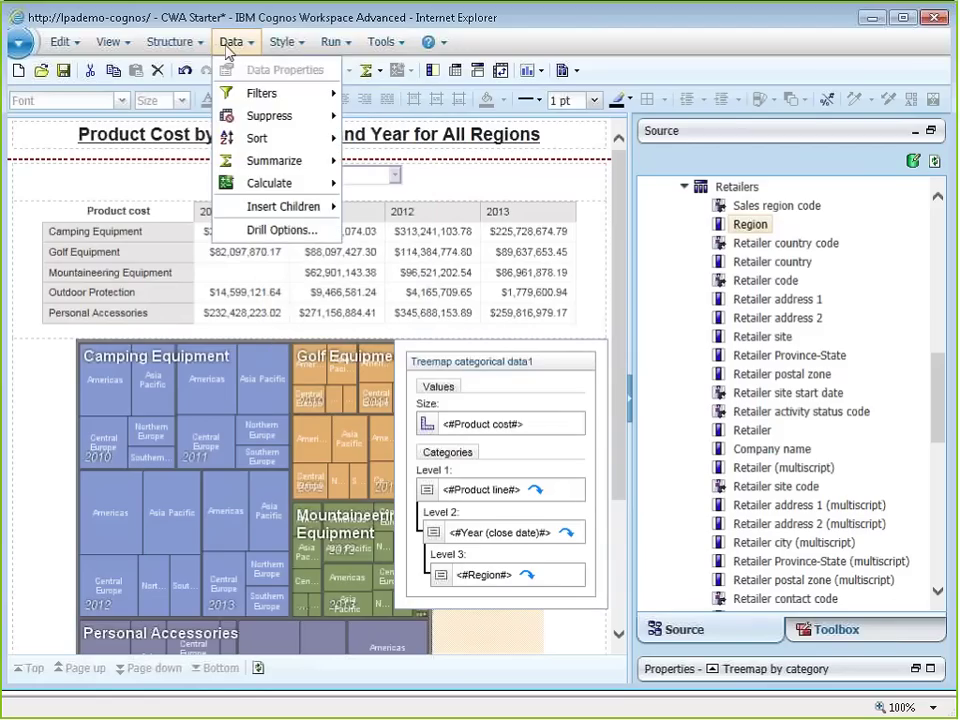
{"action": "left_click", "coordinate": [228, 46]}
{"action": "left_click", "coordinate": [280, 70]}
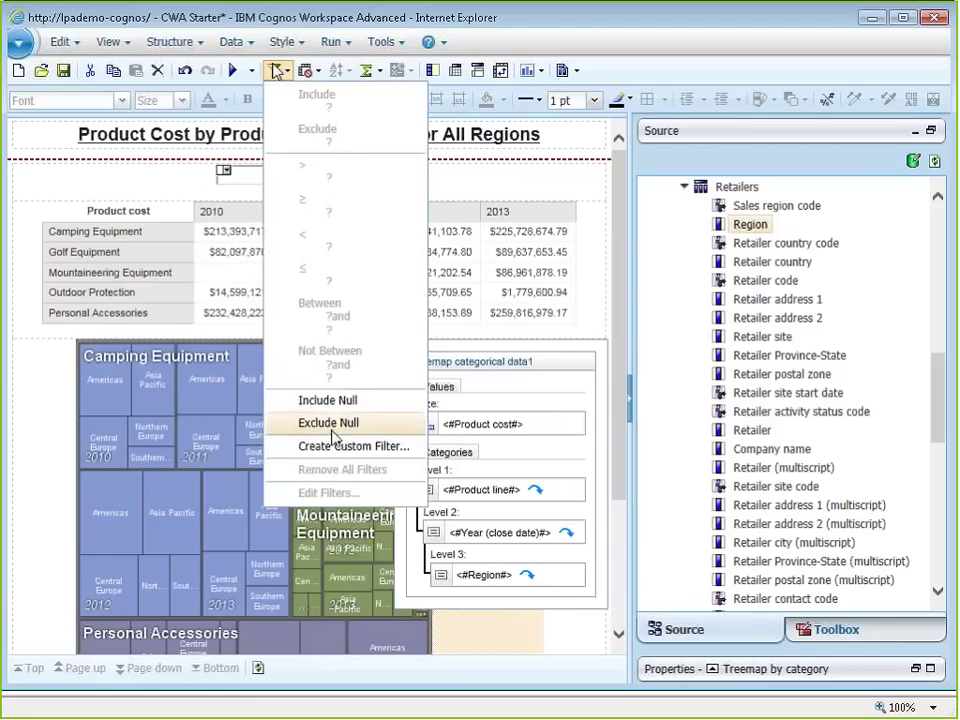
{"action": "left_click", "coordinate": [330, 424]}
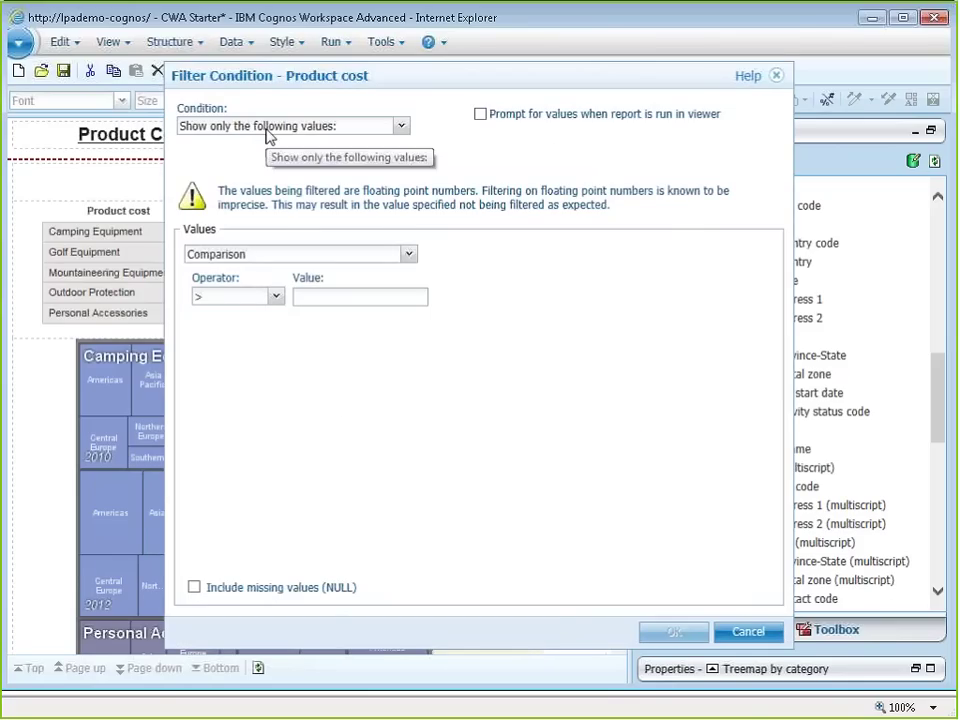
{"action": "key", "text": "Escape"}
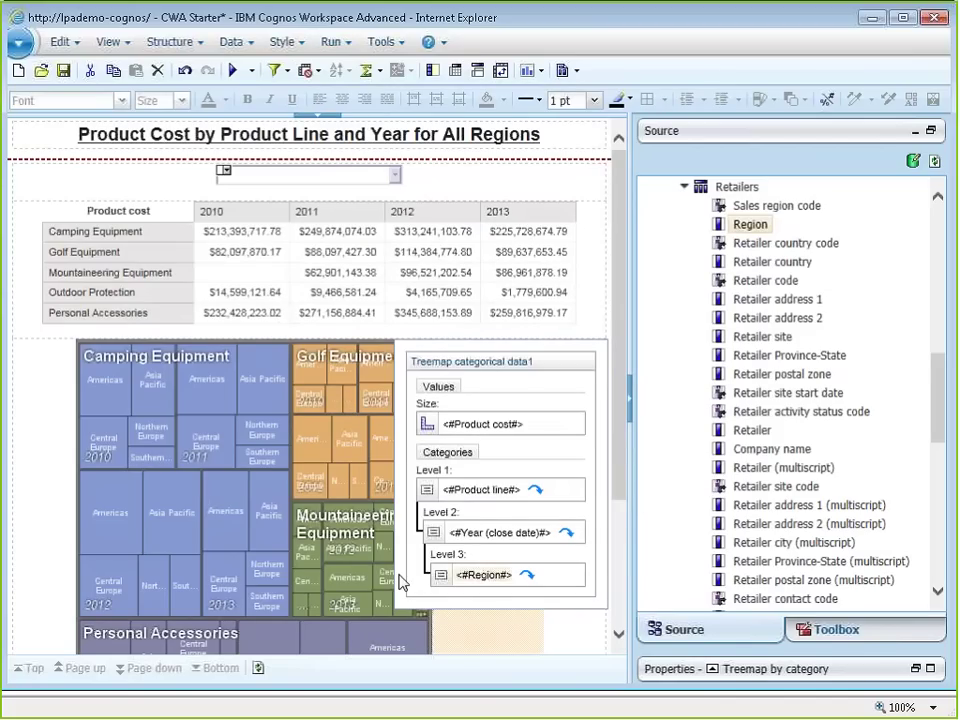
Step: Add a custom Region filter that prompts at run time through the pRegion parameter
{"action": "left_click", "coordinate": [276, 72]}
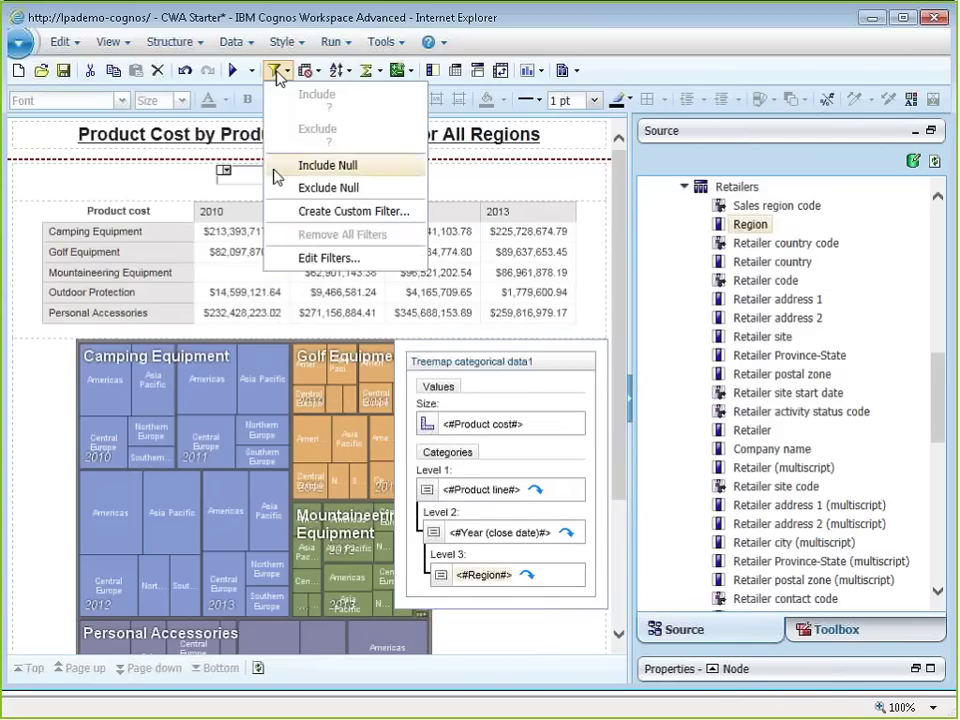
{"action": "left_click", "coordinate": [322, 211]}
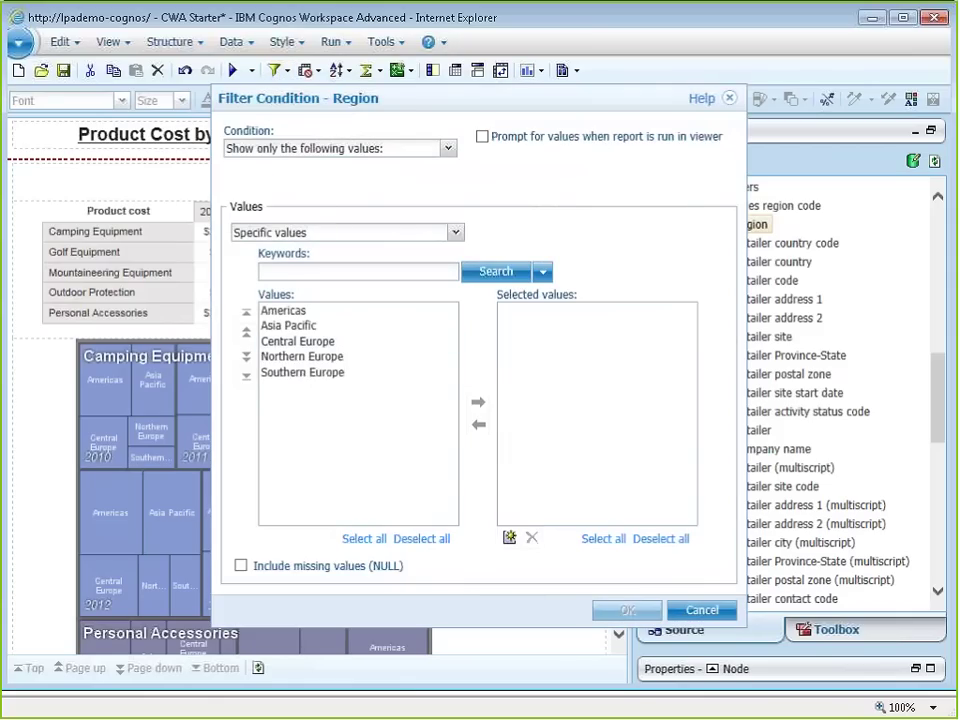
{"action": "left_click", "coordinate": [482, 136]}
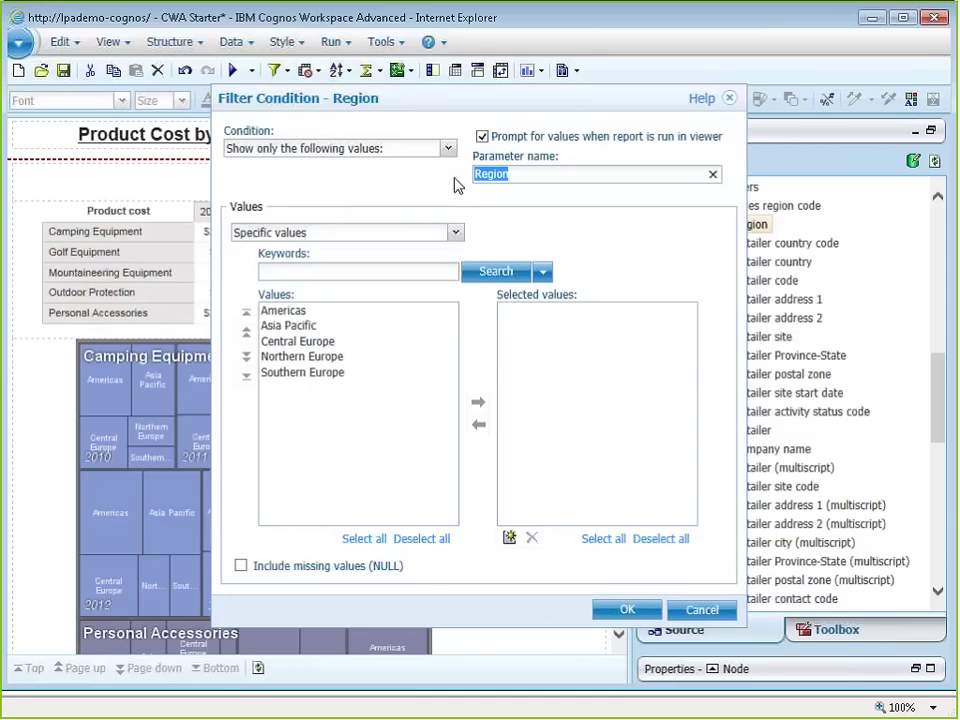
{"action": "type", "text": "pRegion"}
{"action": "left_click", "coordinate": [622, 612]}
{"action": "mouse_move", "coordinate": [446, 570]}
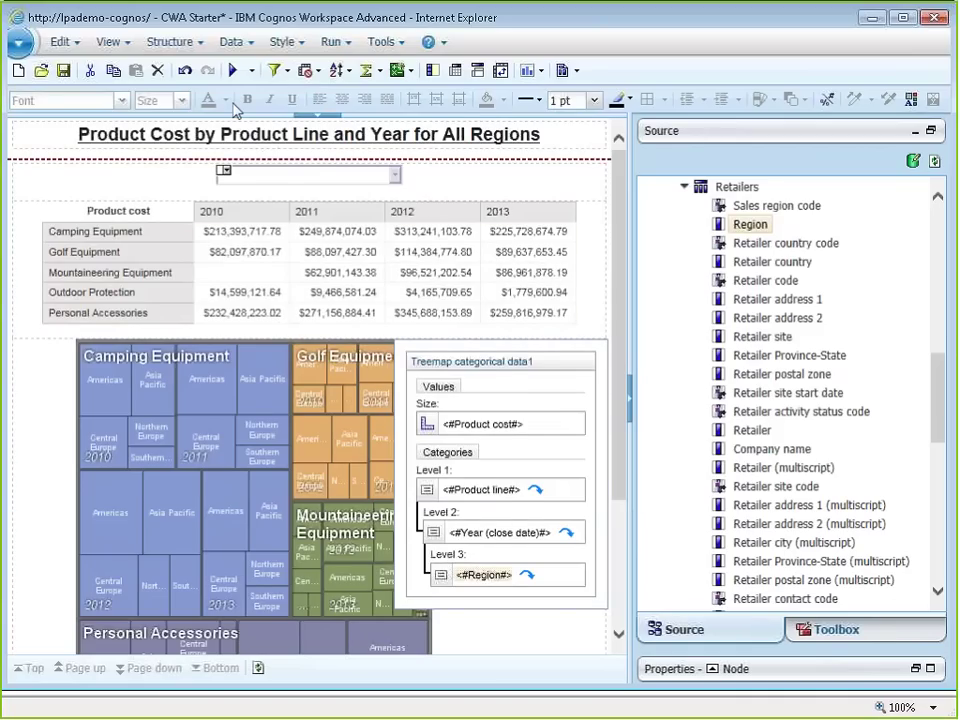
{"action": "left_click", "coordinate": [250, 272]}
{"action": "left_click", "coordinate": [283, 71]}
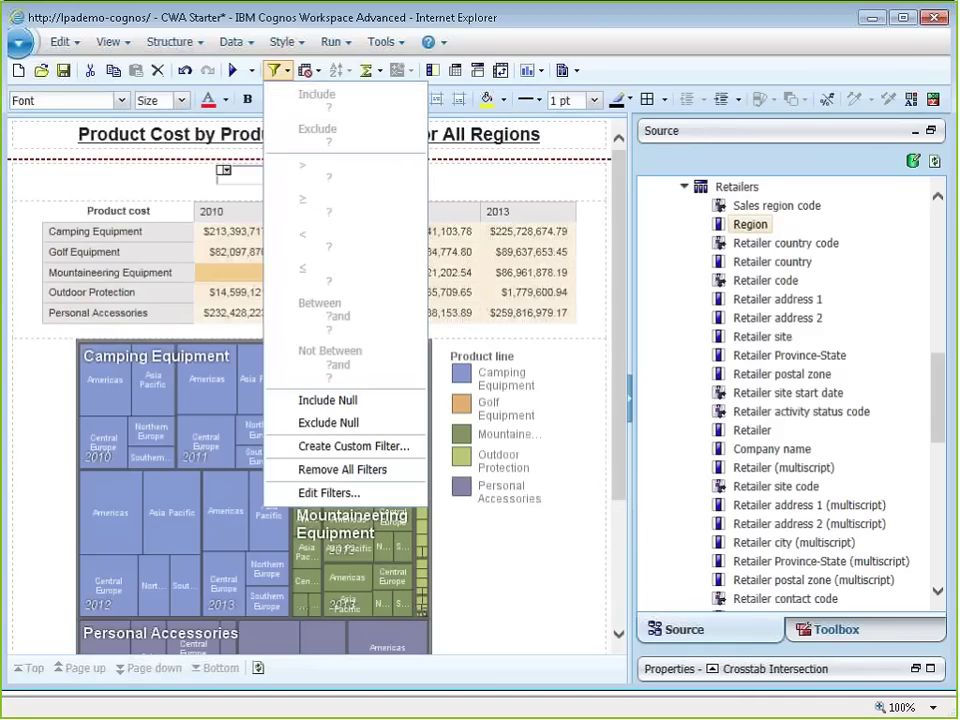
{"action": "left_click", "coordinate": [321, 493]}
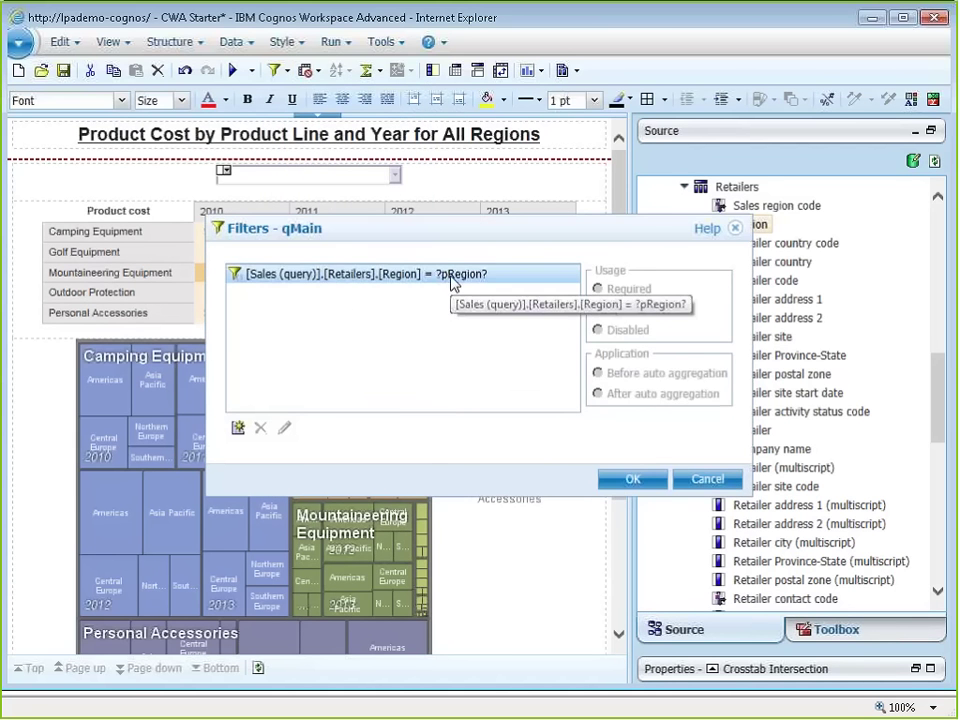
{"action": "left_click", "coordinate": [633, 479]}
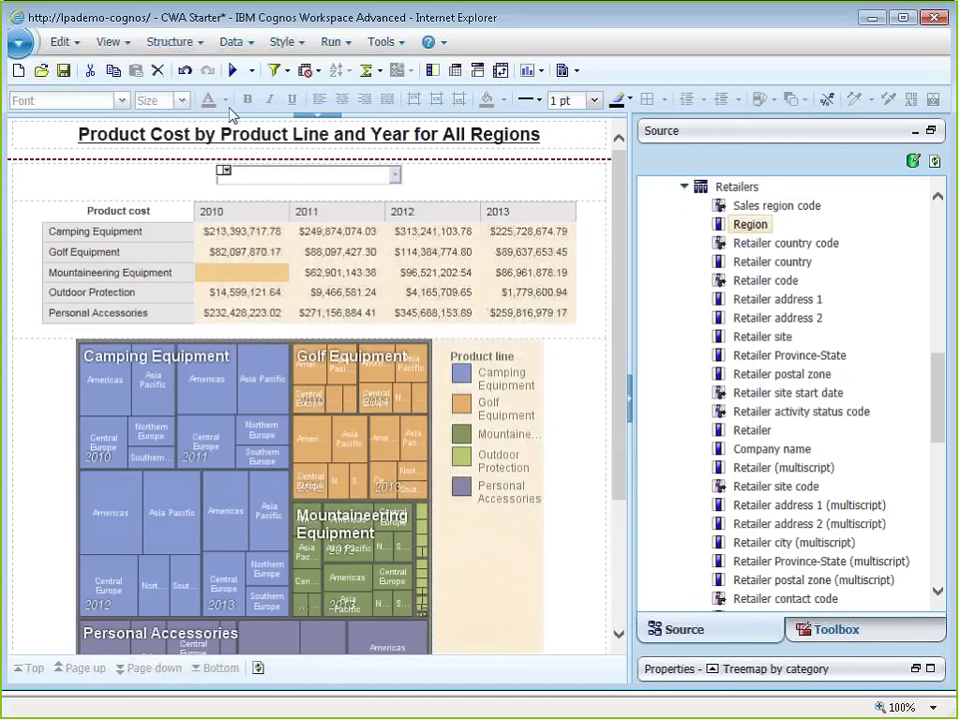
{"action": "left_click", "coordinate": [276, 70]}
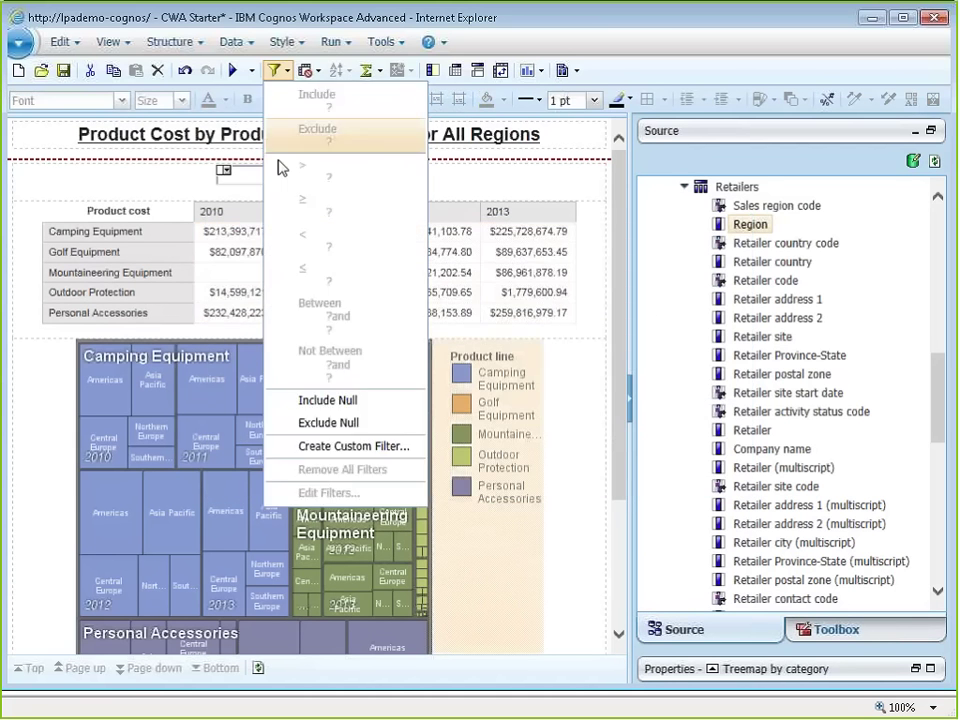
{"action": "left_click", "coordinate": [332, 466]}
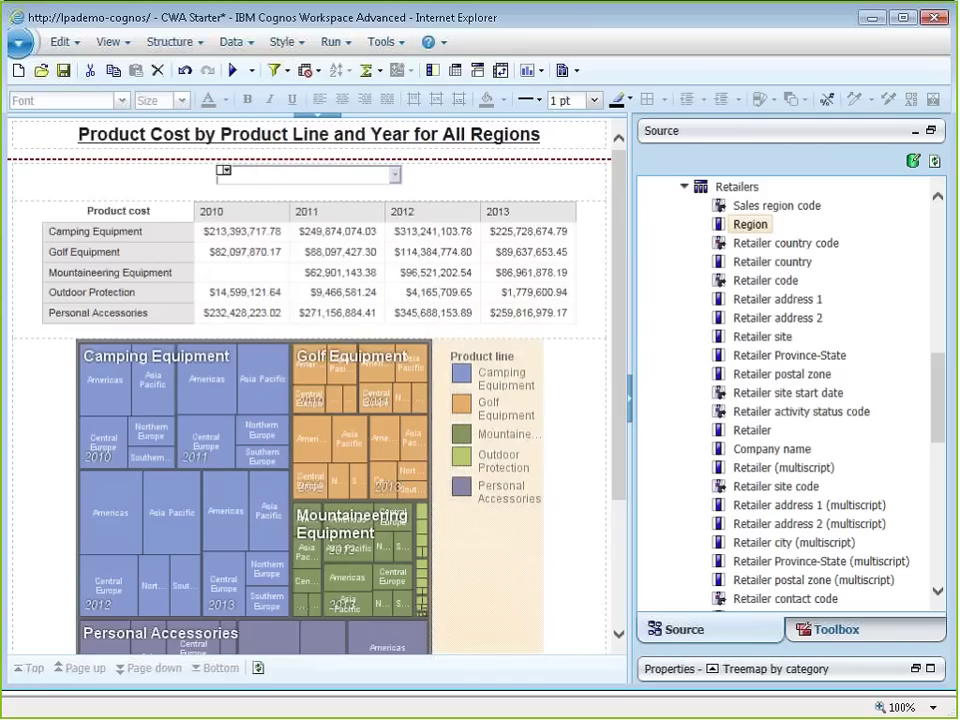
{"action": "left_click", "coordinate": [276, 70]}
{"action": "left_click", "coordinate": [320, 402]}
{"action": "left_click", "coordinate": [285, 76]}
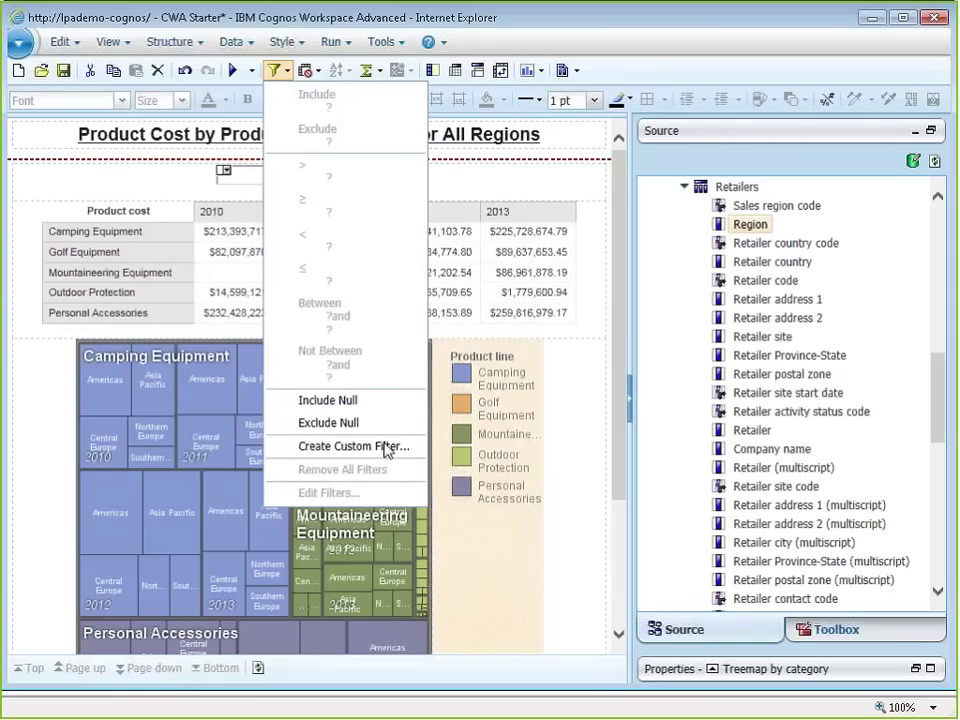
{"action": "left_click", "coordinate": [388, 446]}
{"action": "right_click", "coordinate": [463, 553]}
{"action": "key", "text": "Escape"}
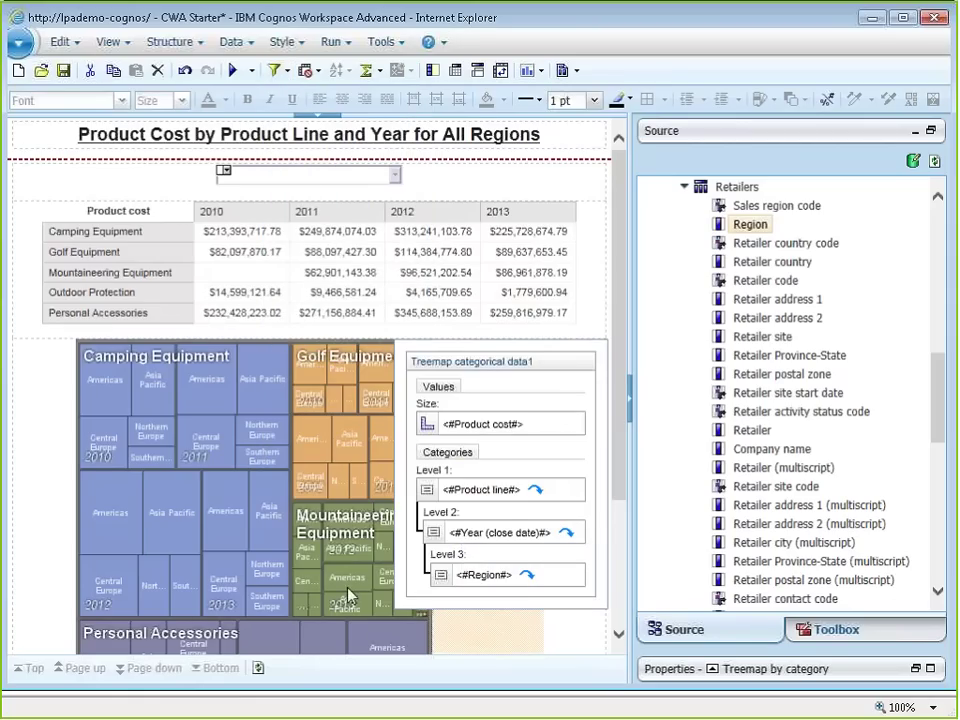
{"action": "left_click", "coordinate": [285, 70]}
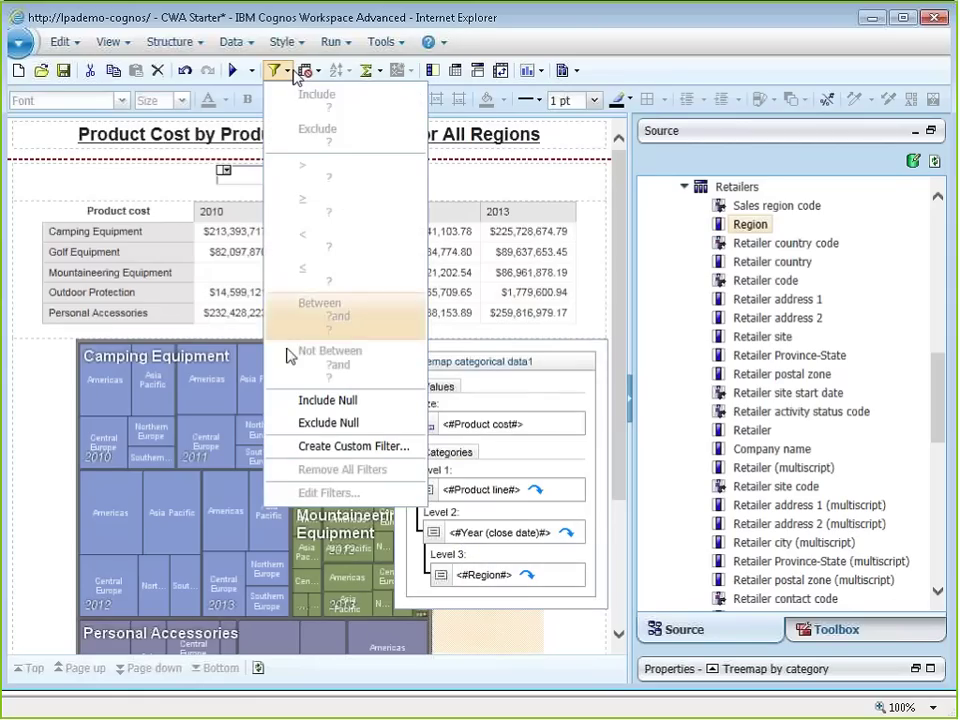
Step: Run the report for Americas, then switch the region prompt to Central Europe
{"action": "key", "text": "Escape"}
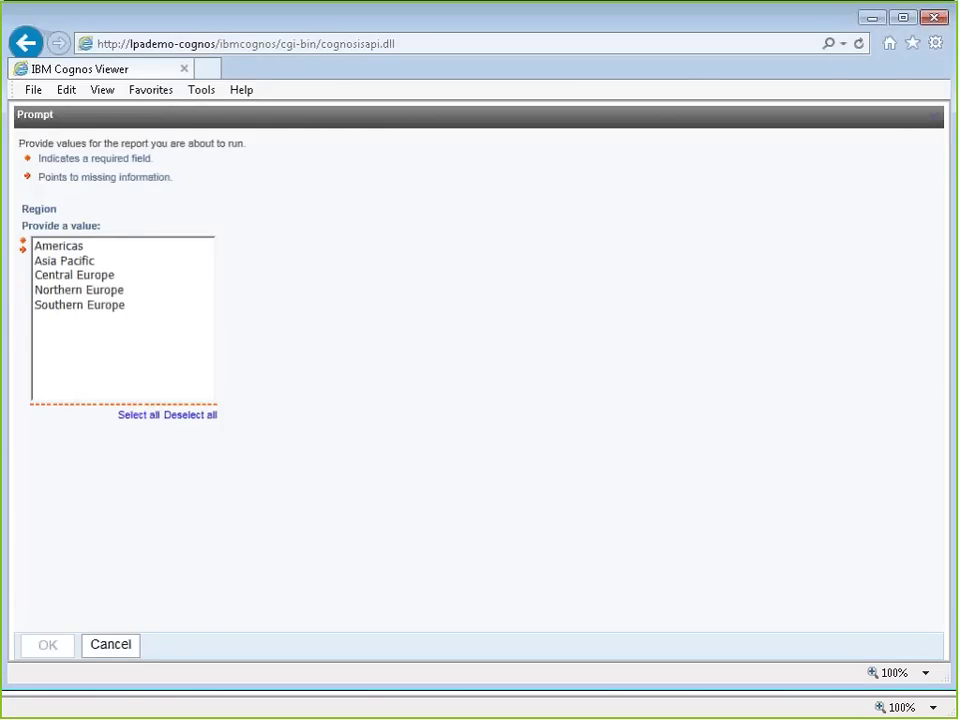
{"action": "left_click", "coordinate": [58, 245]}
{"action": "left_click", "coordinate": [108, 644]}
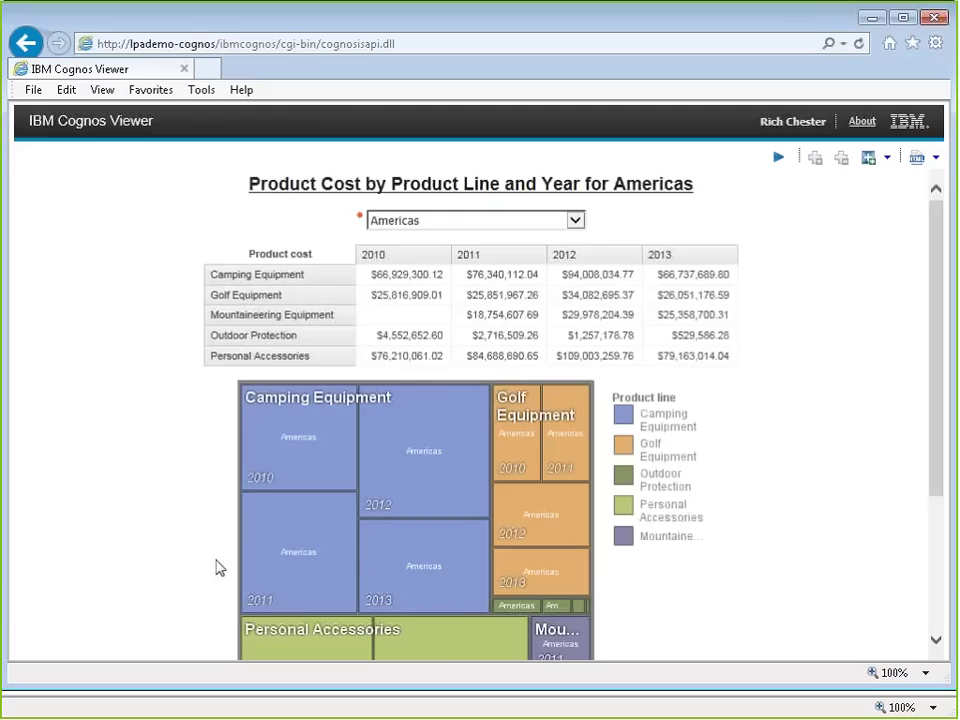
{"action": "left_click", "coordinate": [450, 220]}
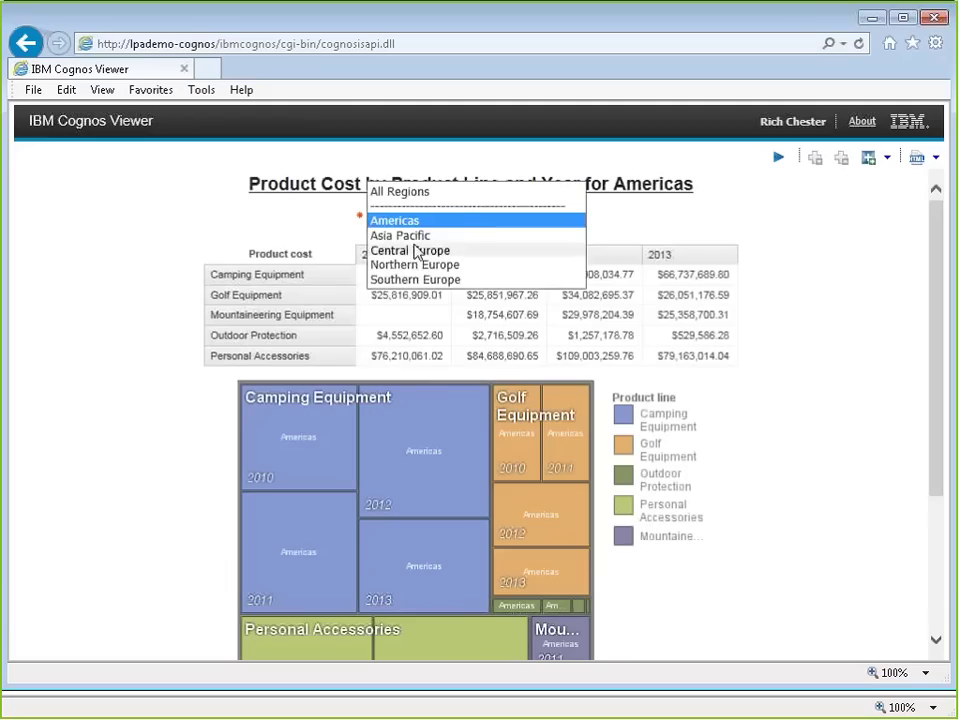
{"action": "left_click", "coordinate": [417, 250]}
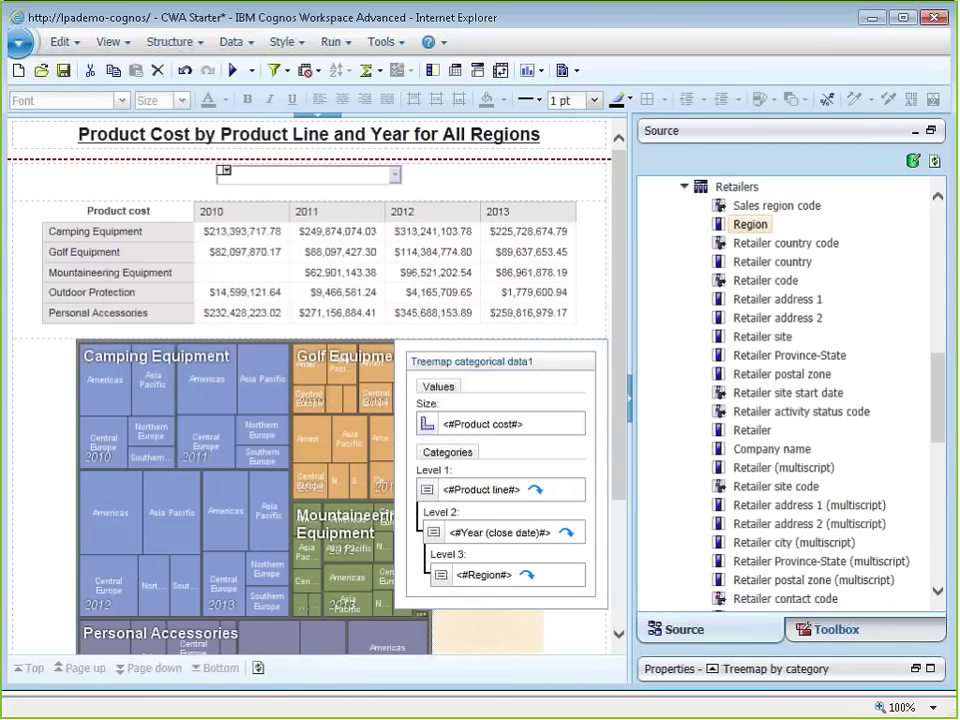
{"action": "left_click", "coordinate": [413, 602]}
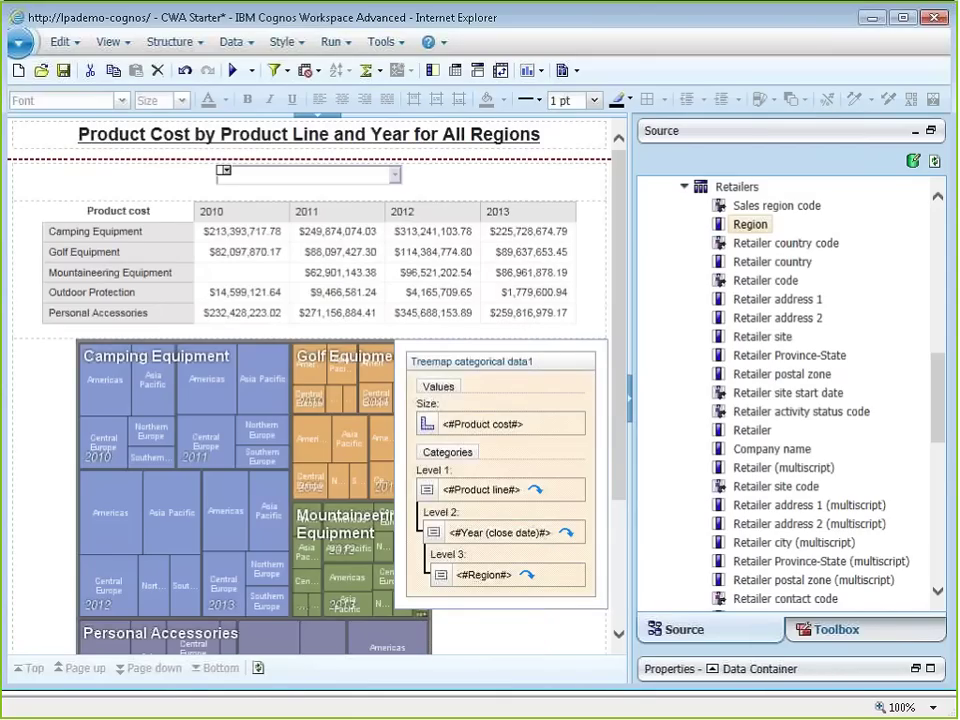
{"action": "left_click", "coordinate": [232, 42]}
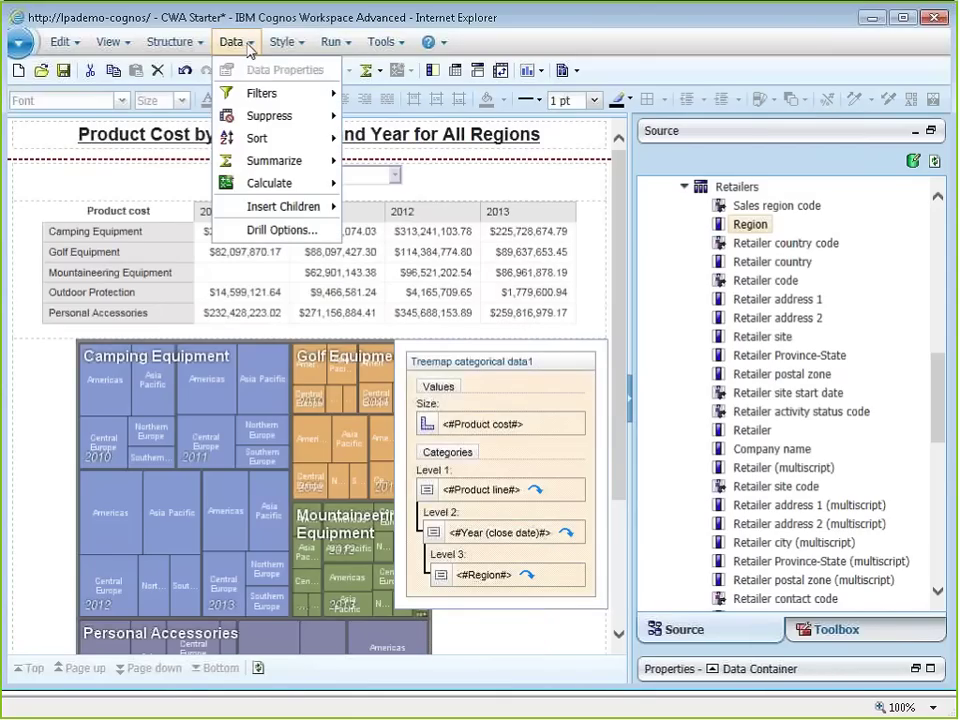
{"action": "left_click", "coordinate": [250, 51]}
{"action": "left_click", "coordinate": [285, 71]}
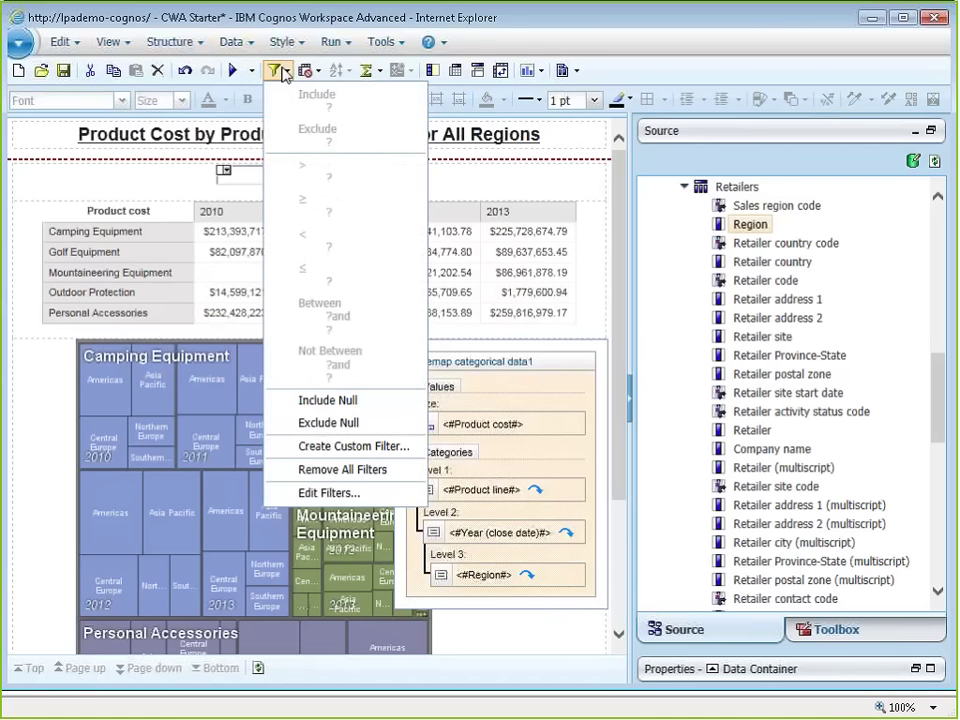
{"action": "left_click", "coordinate": [330, 455]}
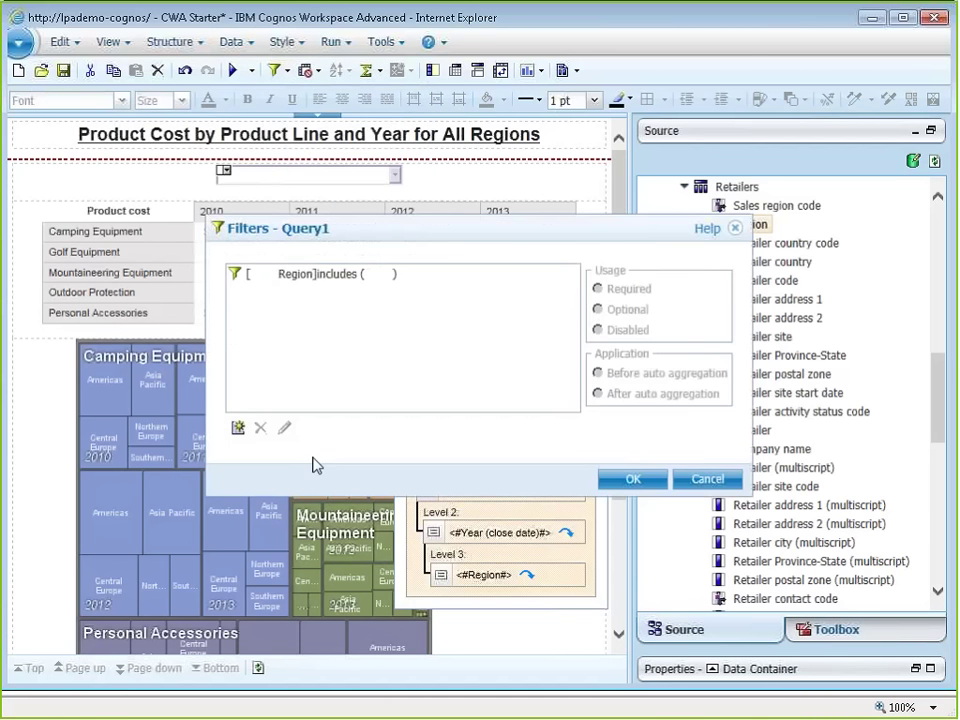
{"action": "double_click", "coordinate": [320, 275]}
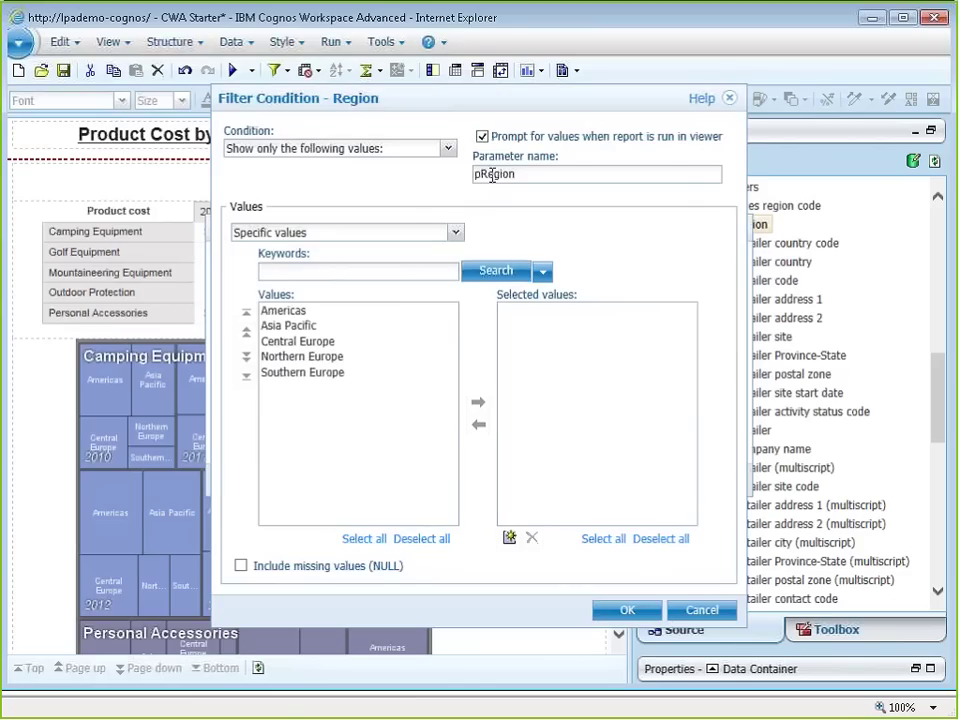
{"action": "left_click", "coordinate": [530, 175]}
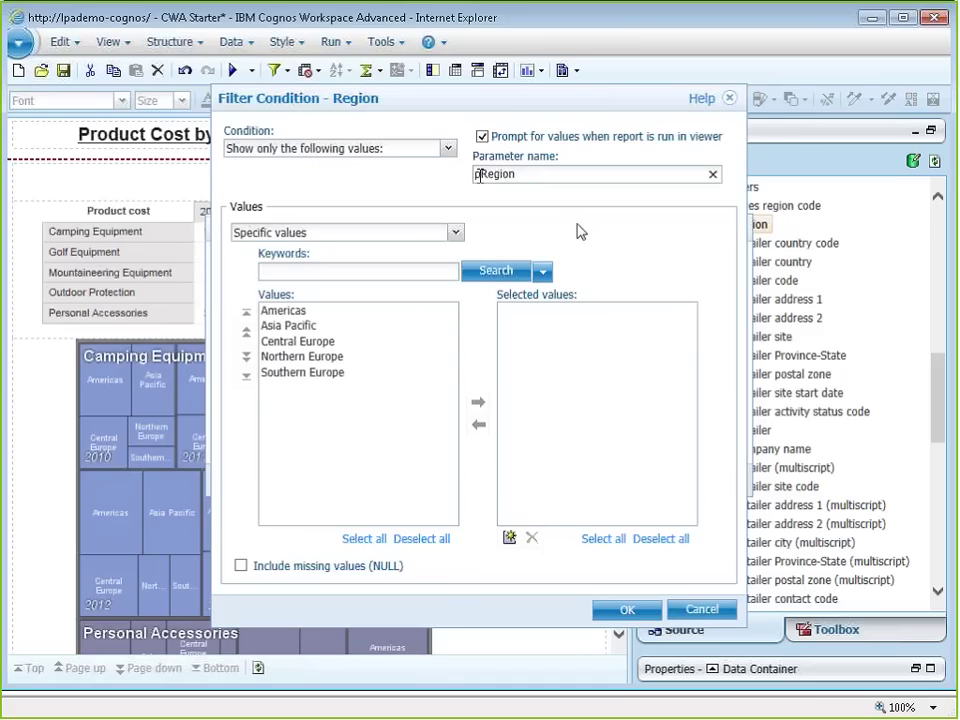
{"action": "key", "text": "Return"}
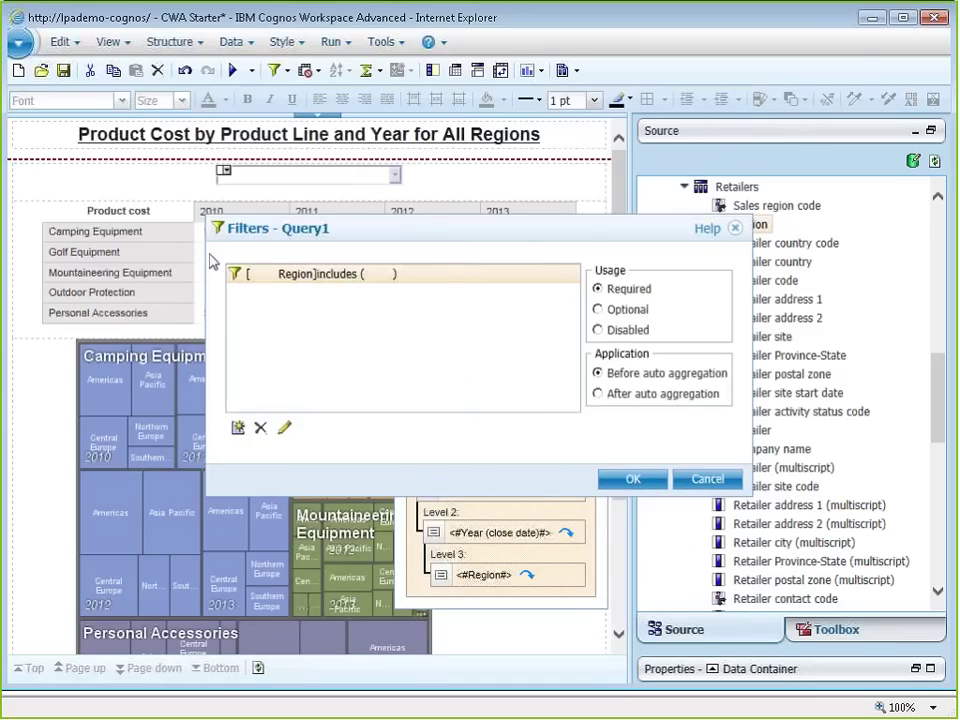
{"action": "left_click", "coordinate": [692, 480]}
{"action": "left_click", "coordinate": [241, 252]}
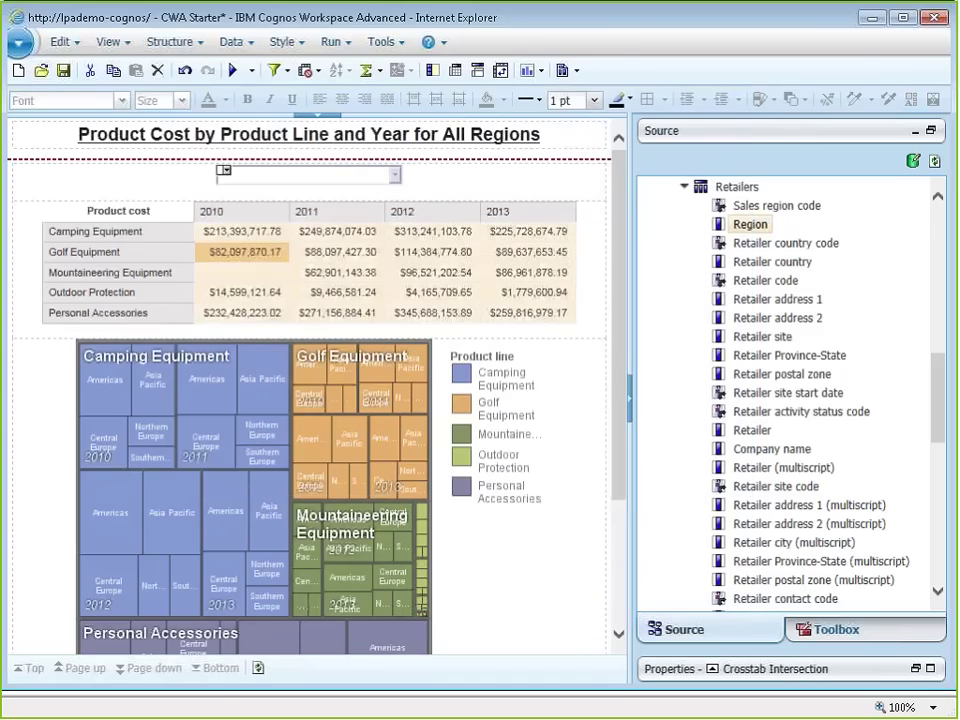
Step: Check that the crosstab's Region = ?pRegion? filter has Optional usage
{"action": "left_click", "coordinate": [286, 70]}
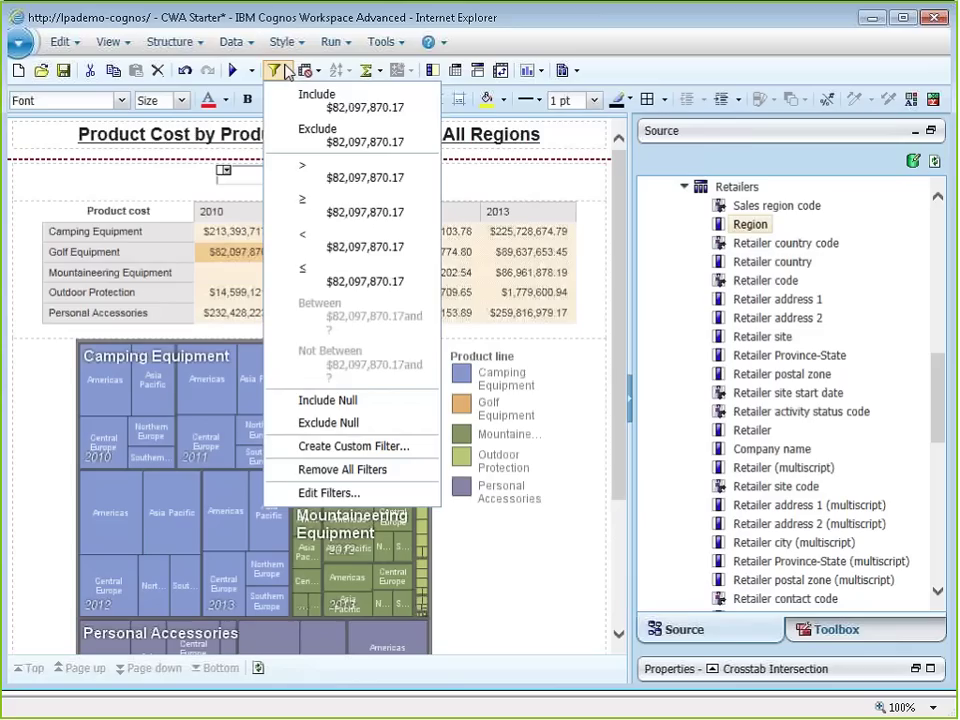
{"action": "left_click", "coordinate": [318, 490]}
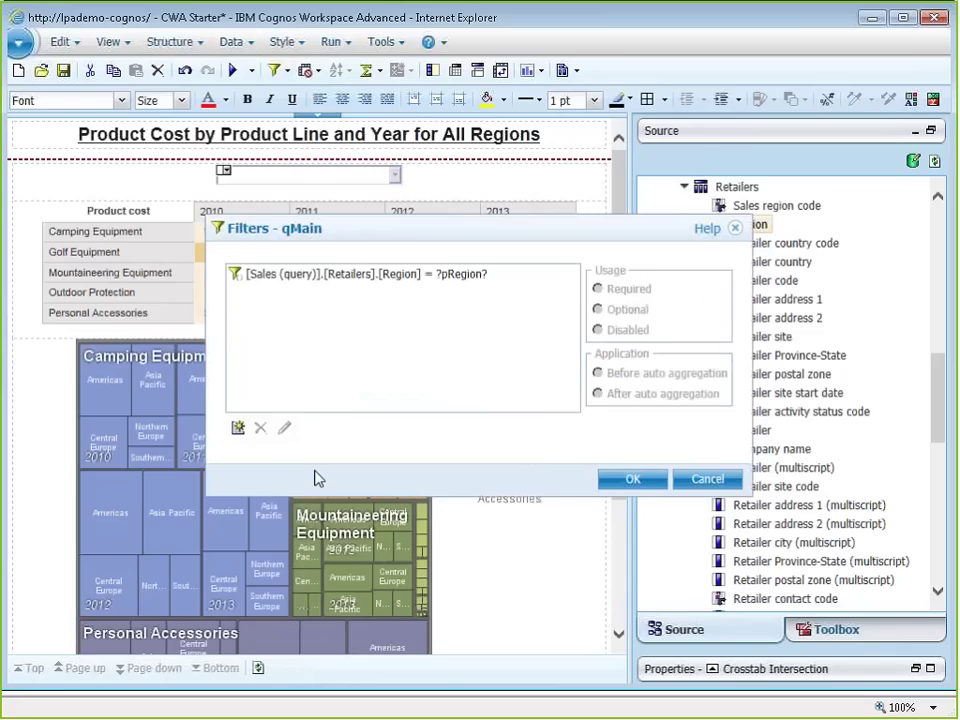
{"action": "left_click", "coordinate": [447, 286]}
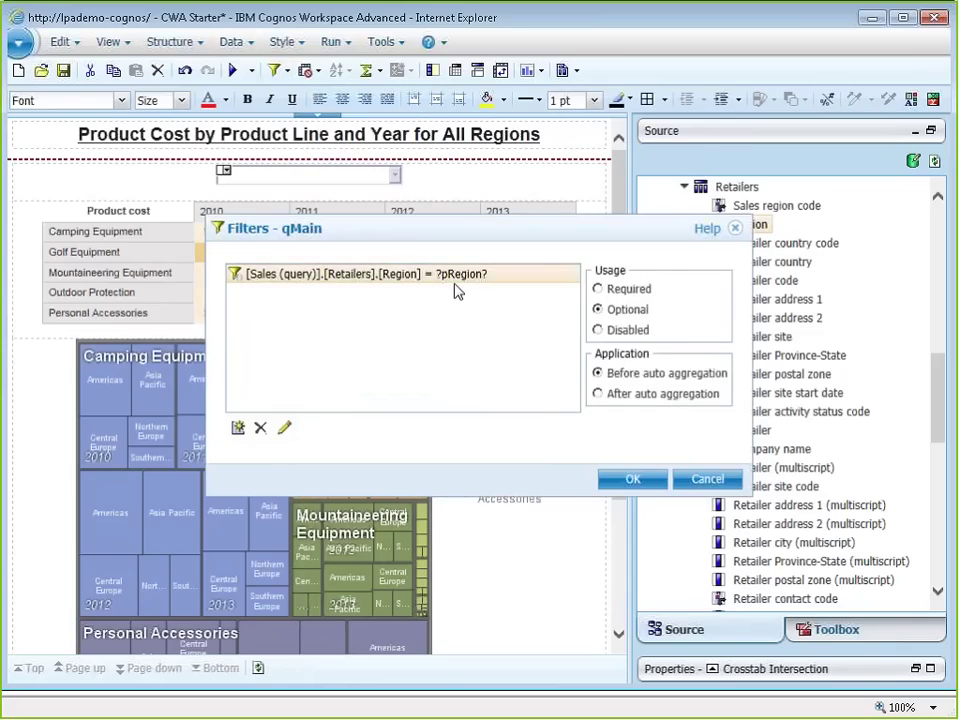
{"action": "left_click", "coordinate": [712, 481]}
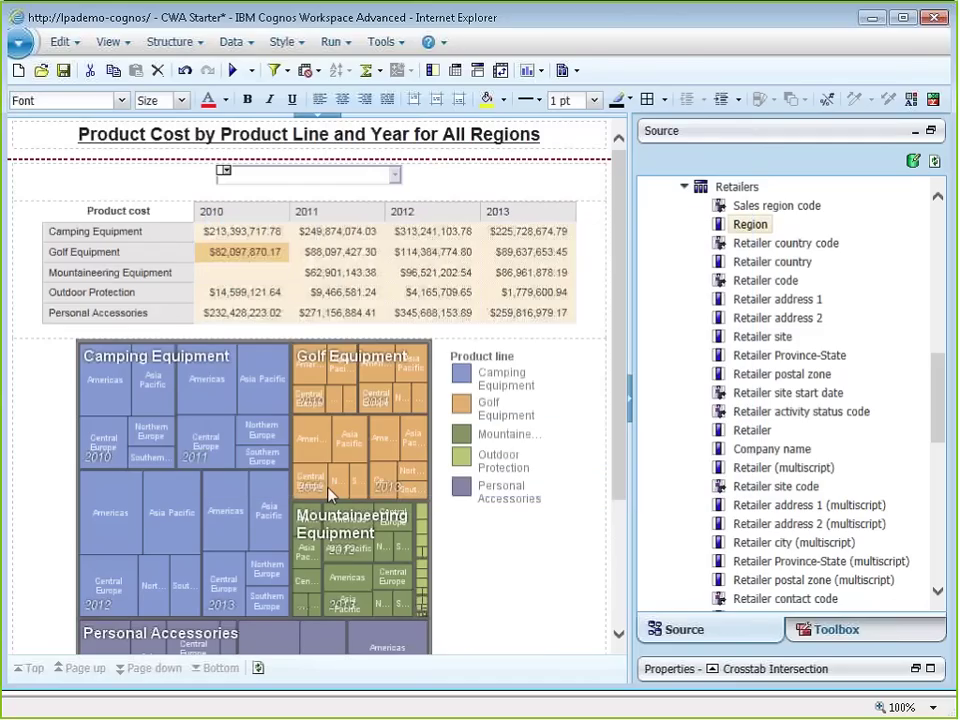
Step: Select the treemap and bring up its Filter options
{"action": "left_click", "coordinate": [331, 493]}
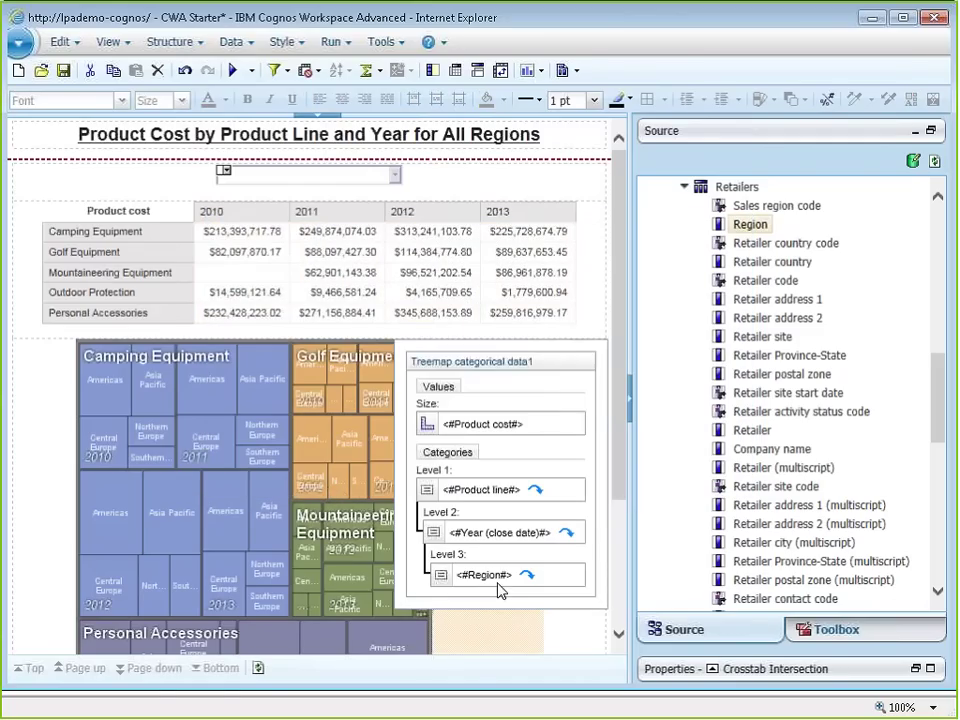
{"action": "double_click", "coordinate": [500, 591]}
{"action": "key", "text": "Return"}
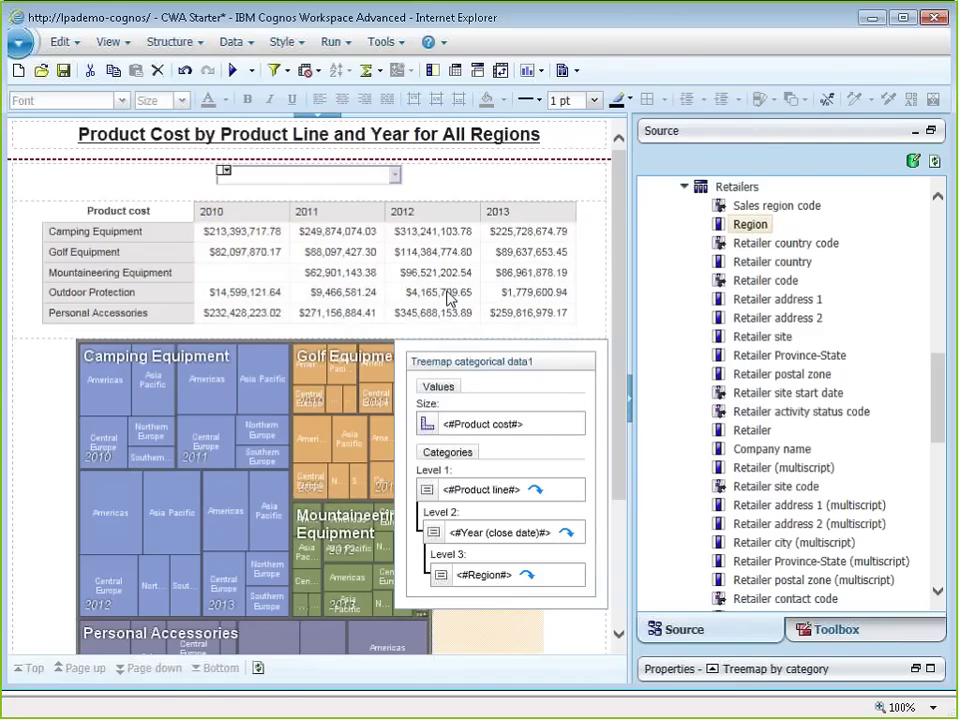
{"action": "left_click", "coordinate": [283, 72]}
{"action": "left_click", "coordinate": [100, 370]}
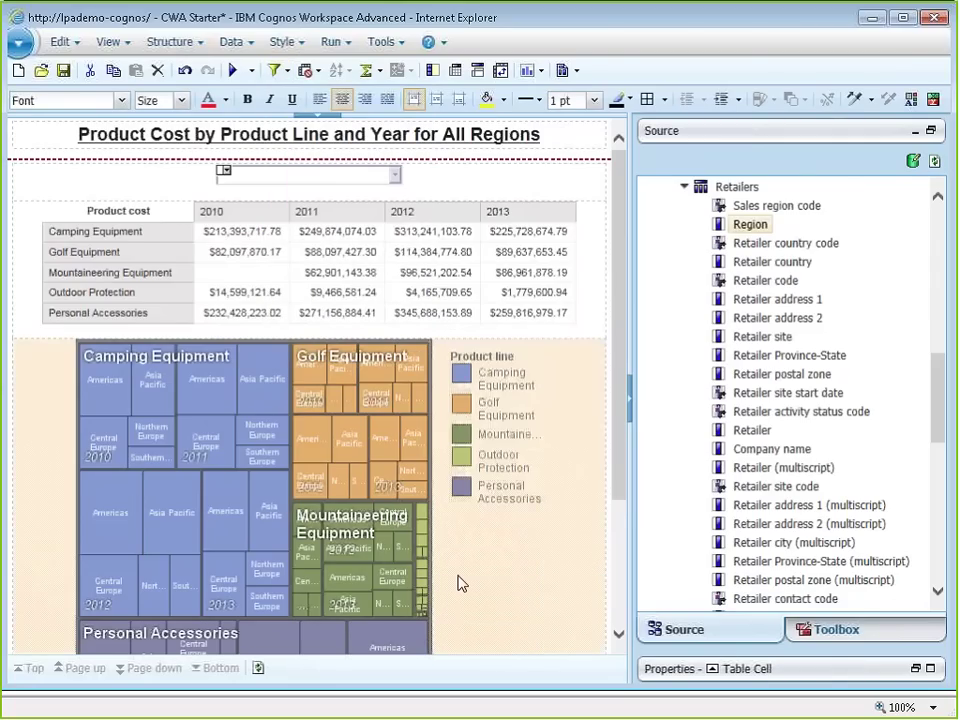
{"action": "left_click", "coordinate": [280, 76]}
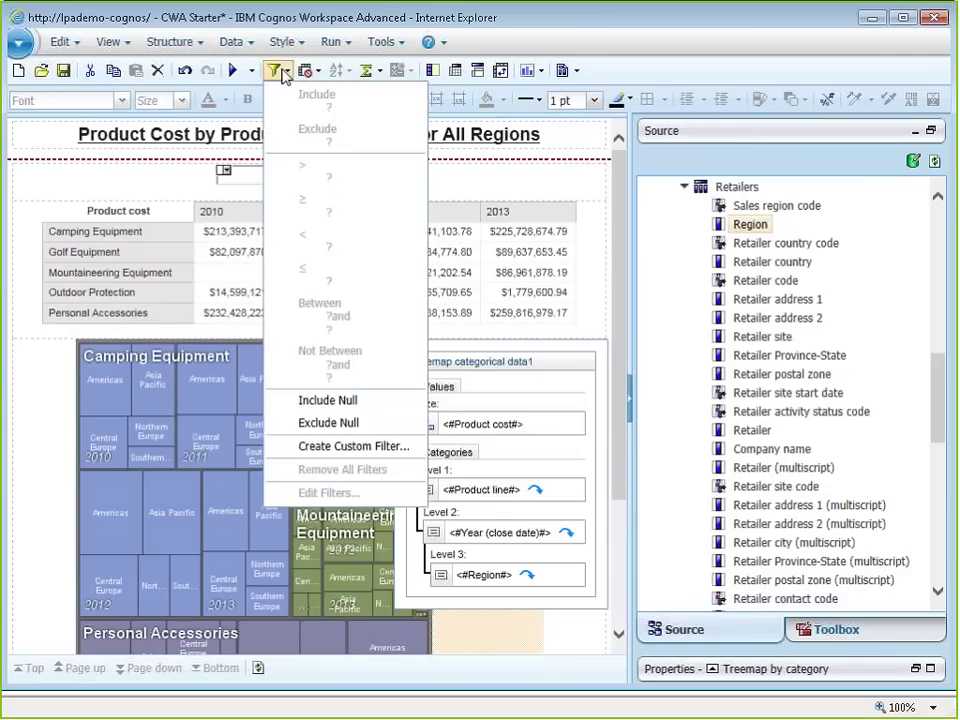
{"action": "left_click", "coordinate": [283, 76]}
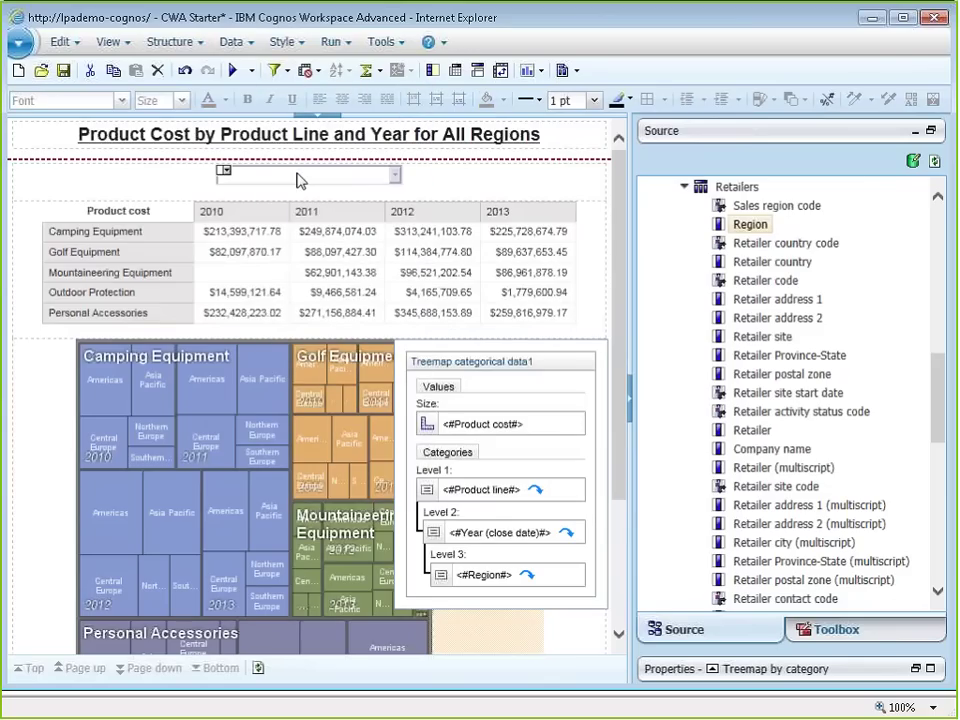
Step: Set the treemap's Region = ?pRegion? filter usage to Optional
{"action": "left_click", "coordinate": [415, 505]}
{"action": "left_click", "coordinate": [483, 575]}
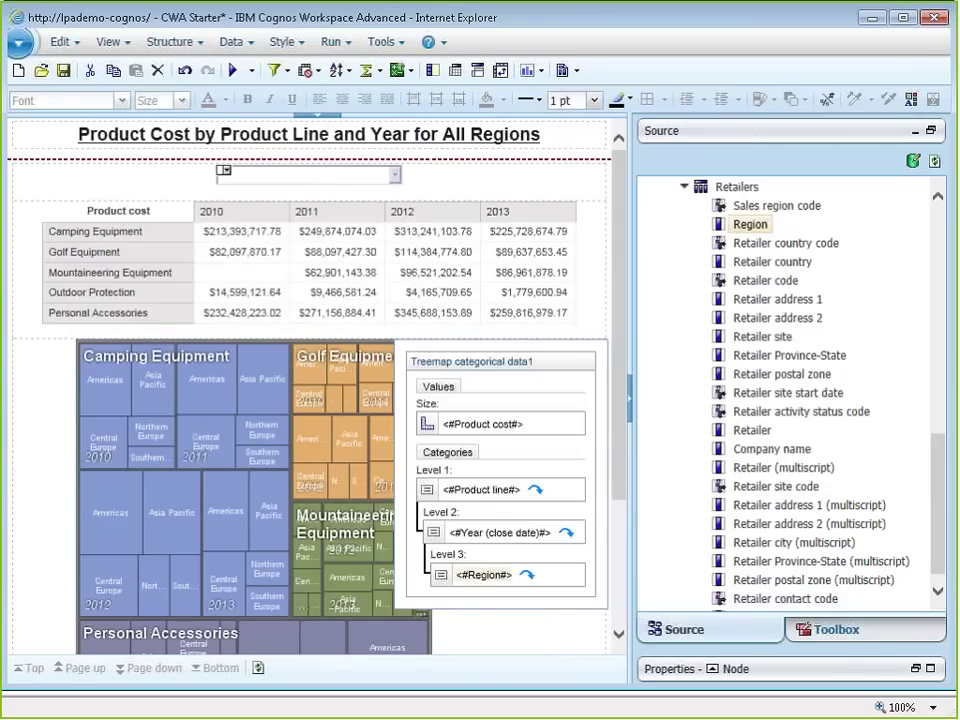
{"action": "left_click", "coordinate": [284, 70]}
{"action": "left_click", "coordinate": [318, 257]}
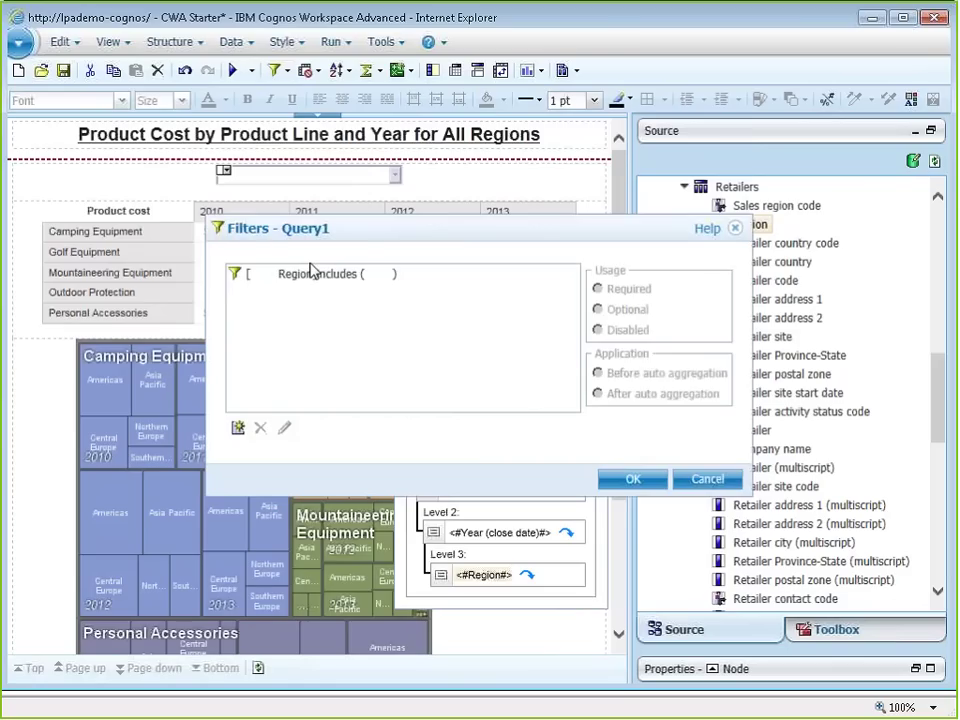
{"action": "double_click", "coordinate": [313, 272]}
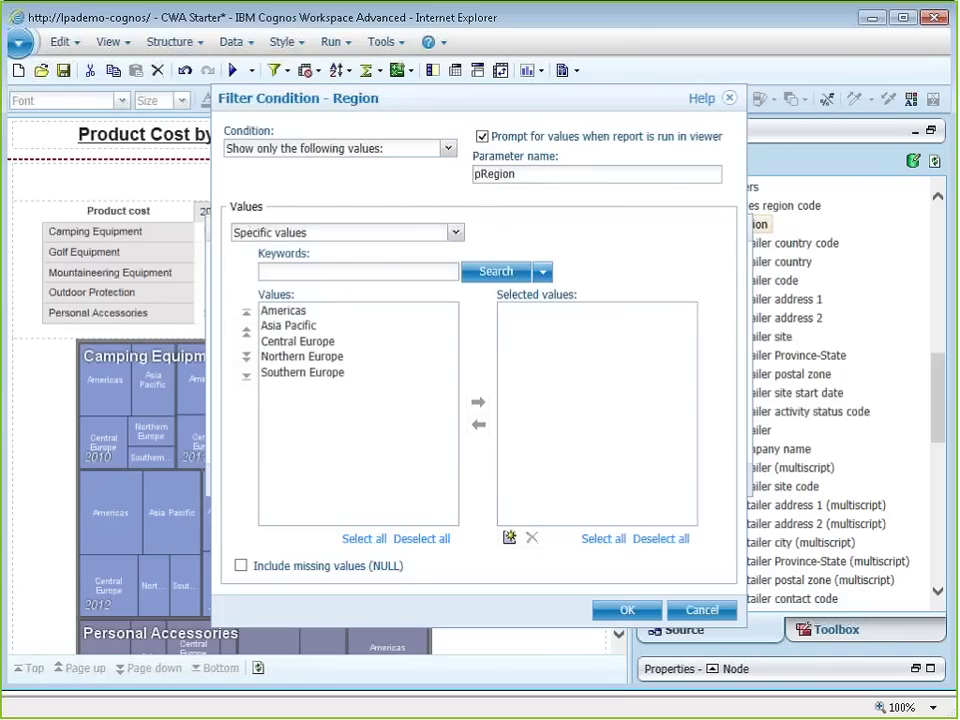
{"action": "left_click", "coordinate": [627, 610]}
{"action": "left_click", "coordinate": [598, 310]}
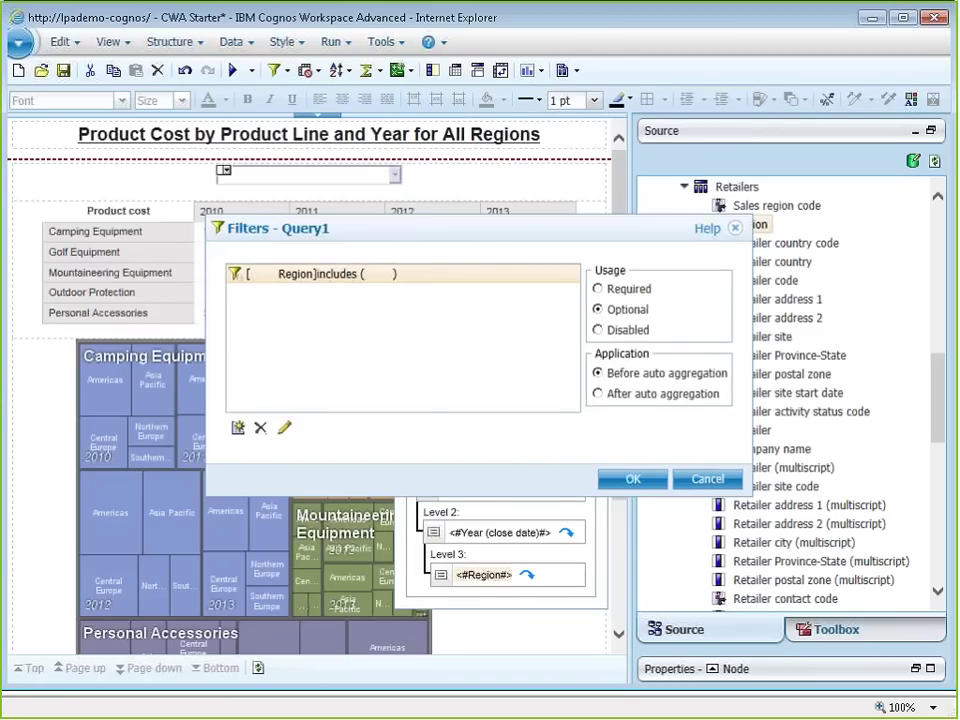
{"action": "key", "text": "Return"}
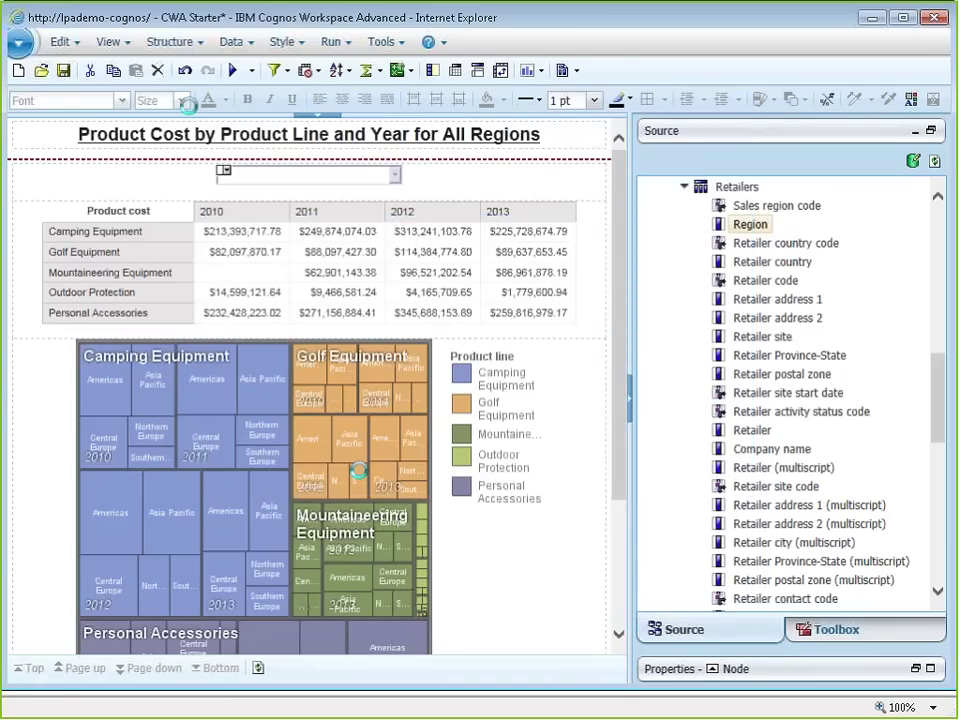
Step: Run the report and switch the region prompt to Asia Pacific, then Northern Europe
{"action": "left_click", "coordinate": [232, 70]}
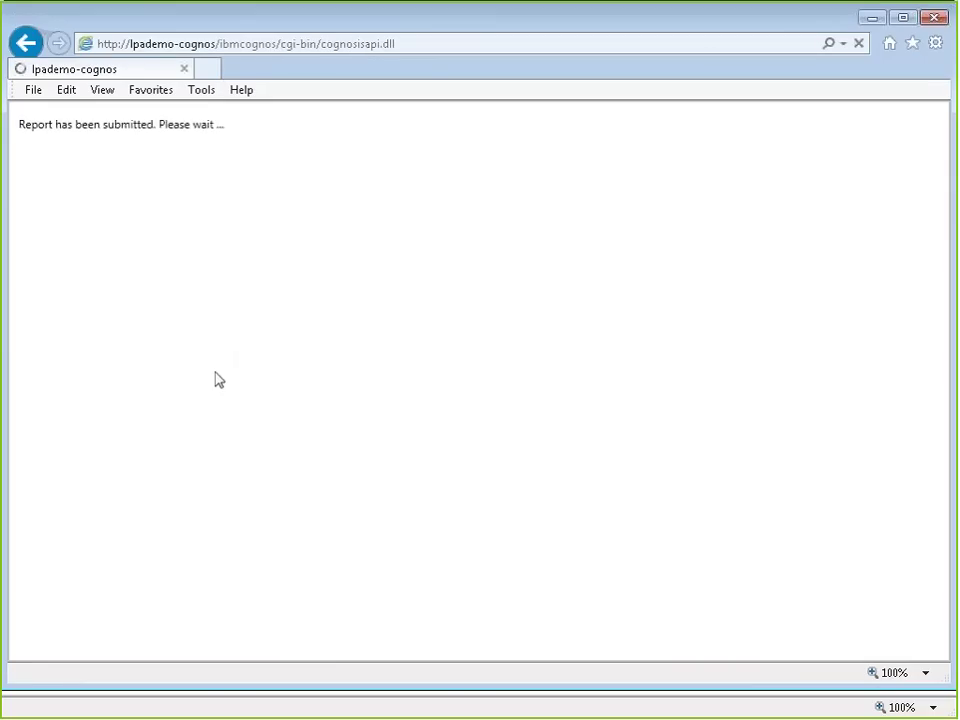
{"action": "left_click", "coordinate": [500, 221]}
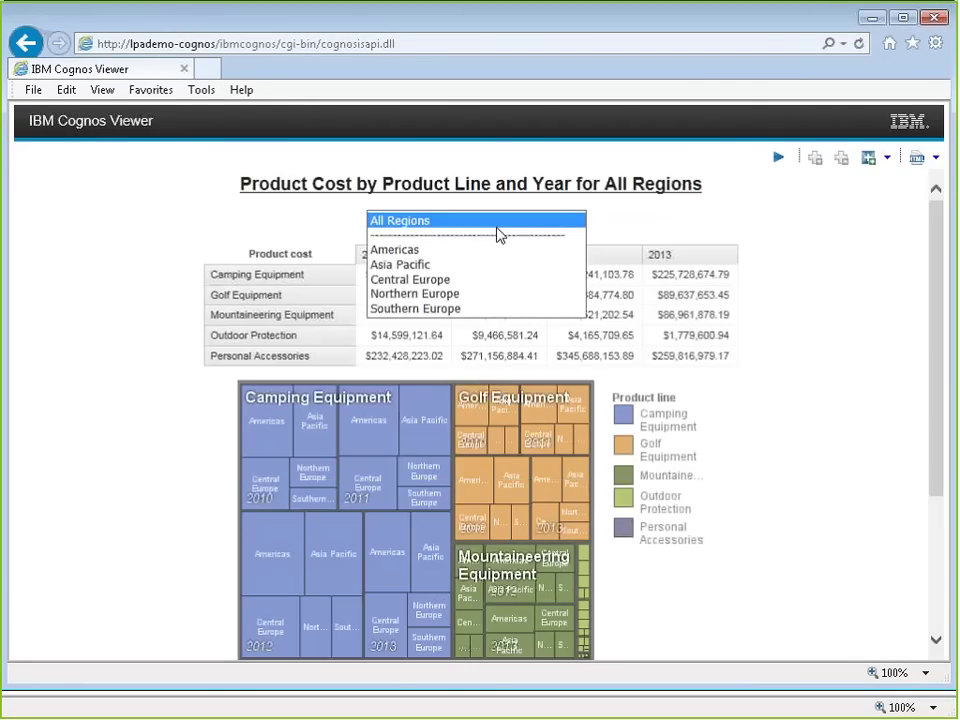
{"action": "left_click", "coordinate": [423, 268]}
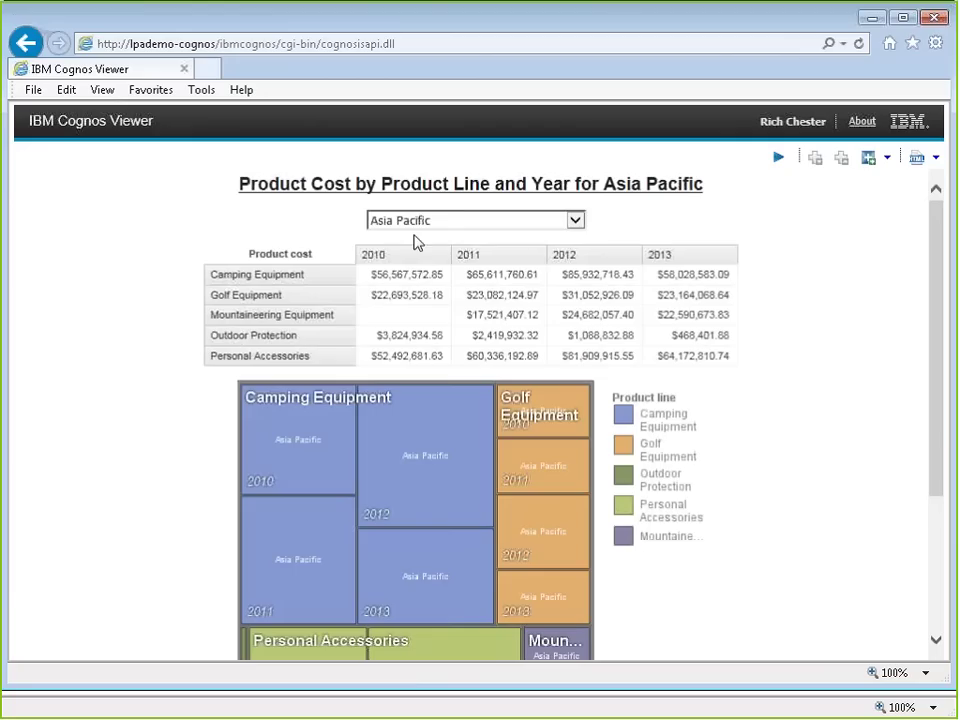
{"action": "left_click", "coordinate": [437, 222]}
{"action": "left_click", "coordinate": [425, 250]}
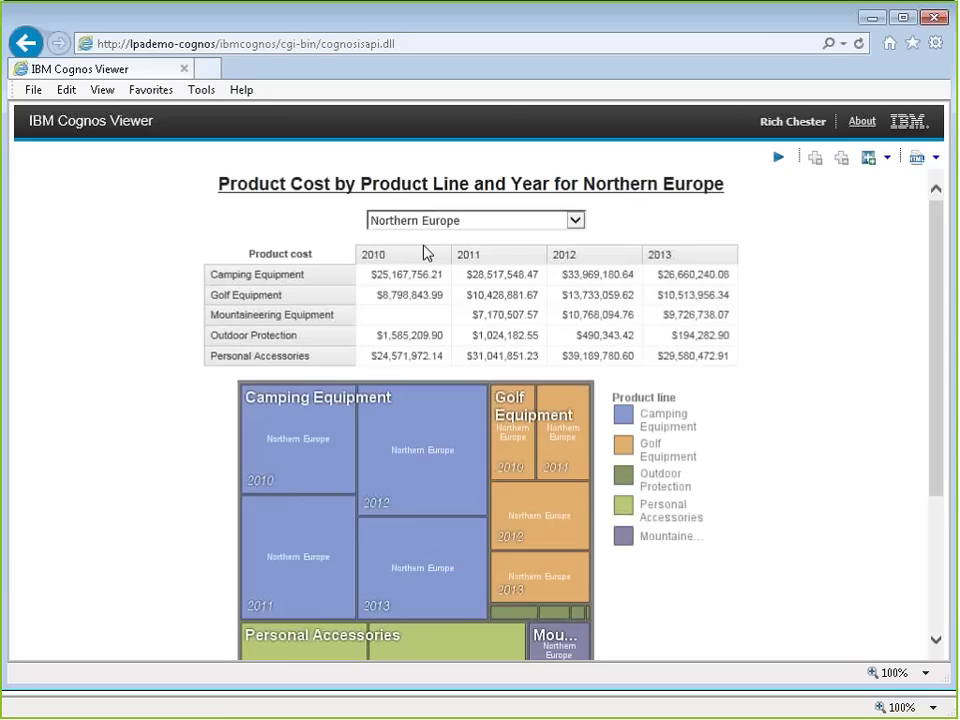
Step: Cycle the prompt through Southern Europe, Central Europe and Americas, ending on Northern Europe
{"action": "left_click", "coordinate": [425, 220]}
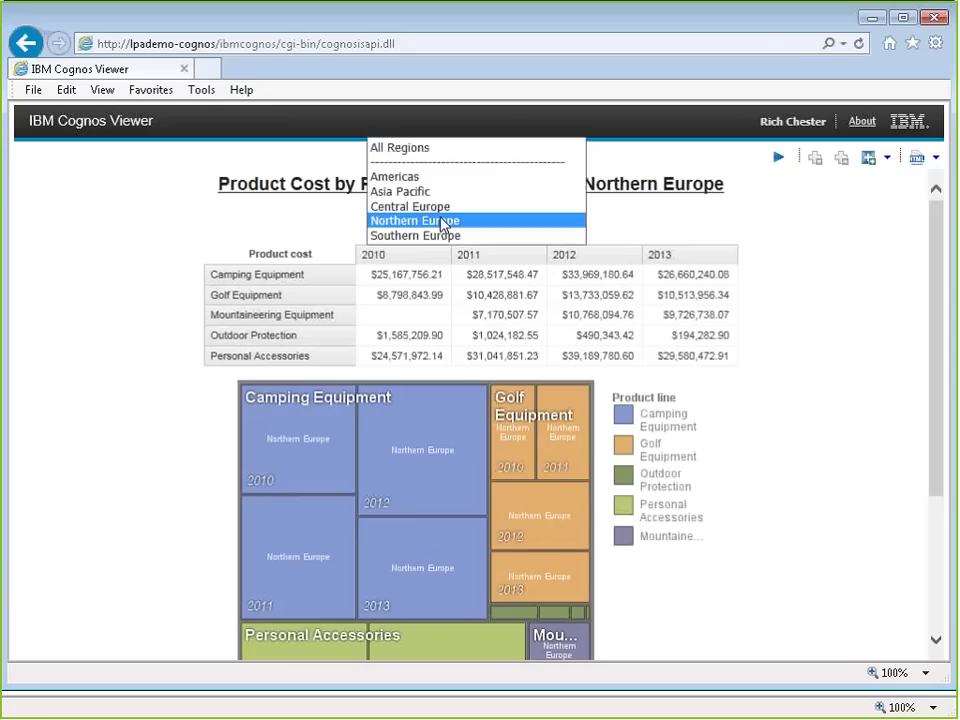
{"action": "left_click", "coordinate": [418, 236]}
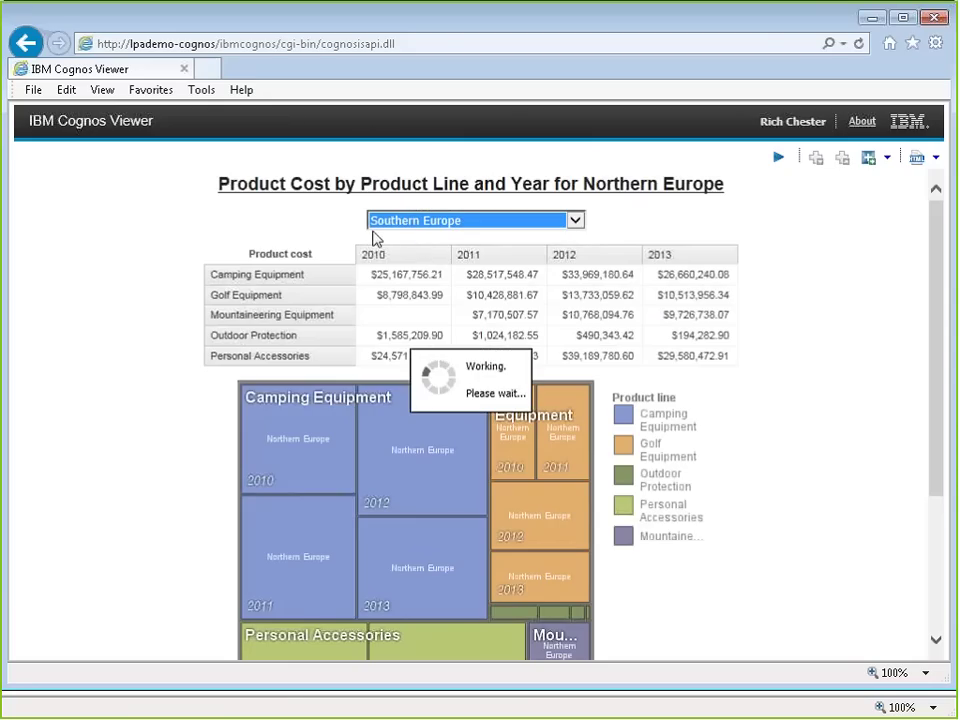
{"action": "left_click", "coordinate": [378, 221]}
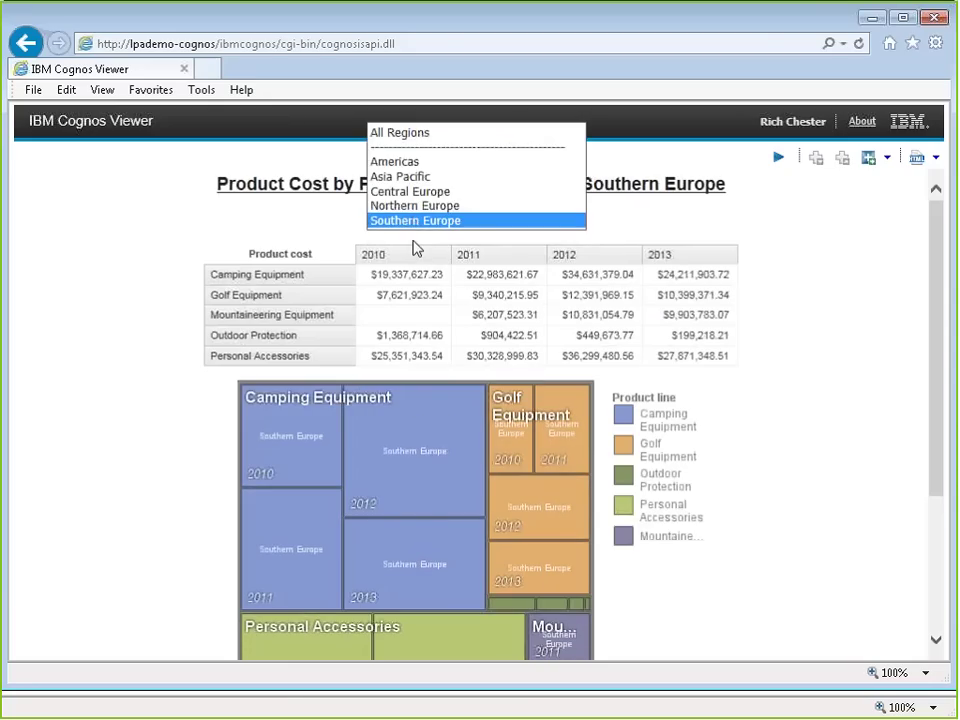
{"action": "left_click", "coordinate": [422, 194]}
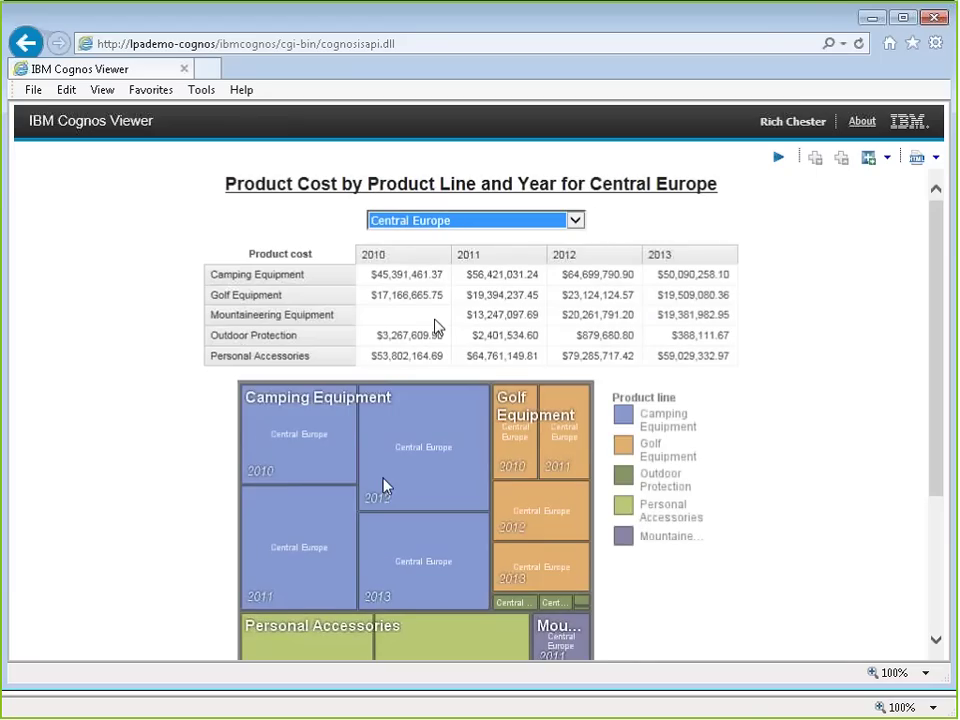
{"action": "left_click", "coordinate": [521, 221]}
{"action": "left_click", "coordinate": [432, 190]}
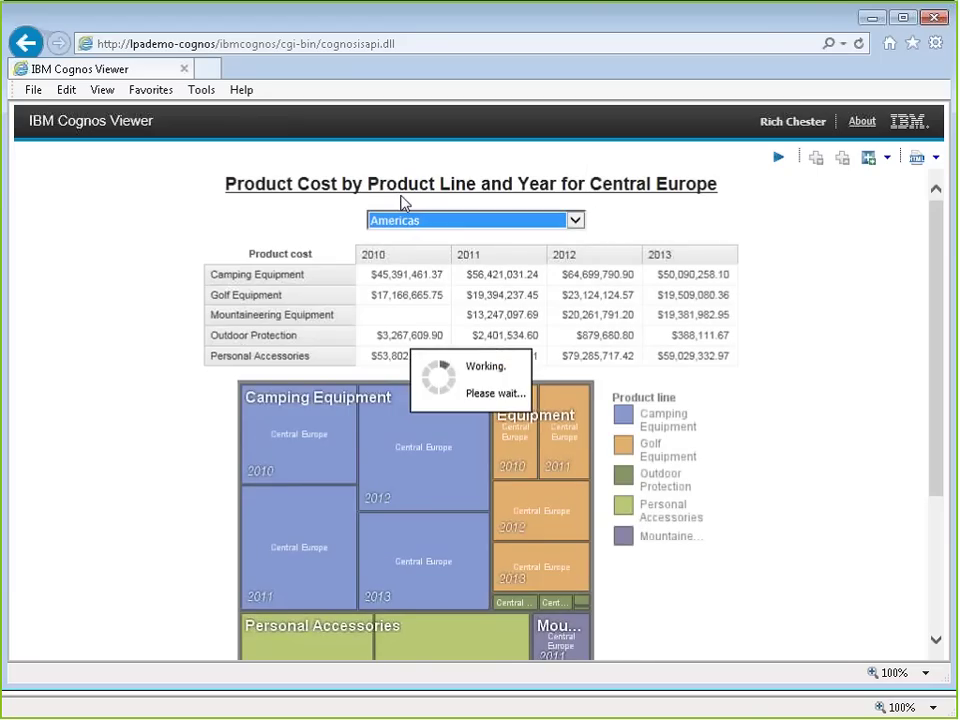
{"action": "left_click", "coordinate": [521, 221]}
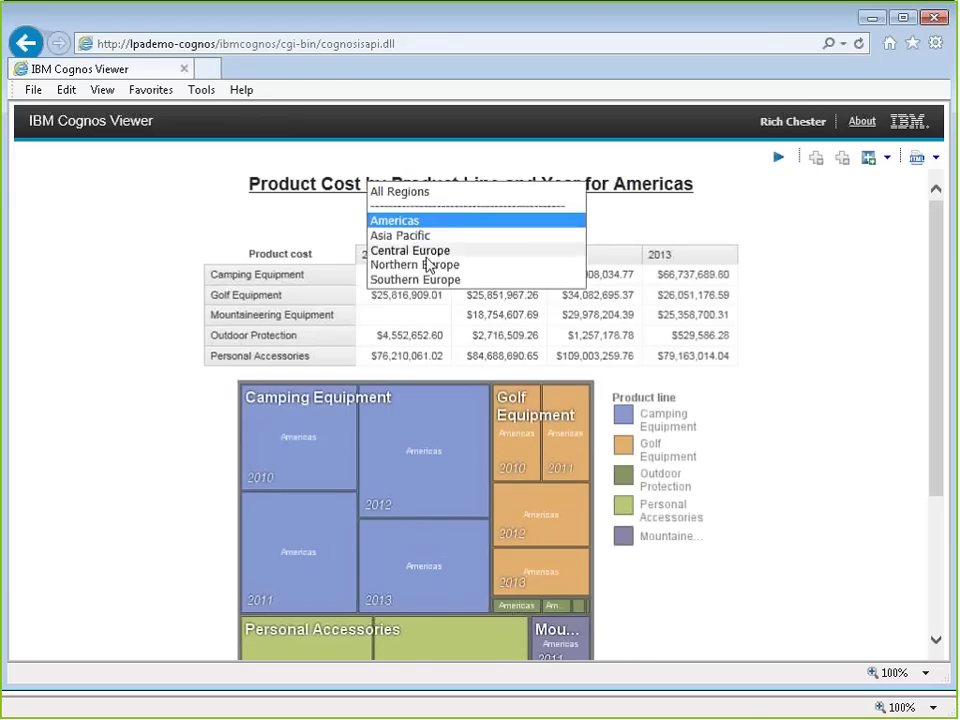
{"action": "left_click", "coordinate": [428, 265]}
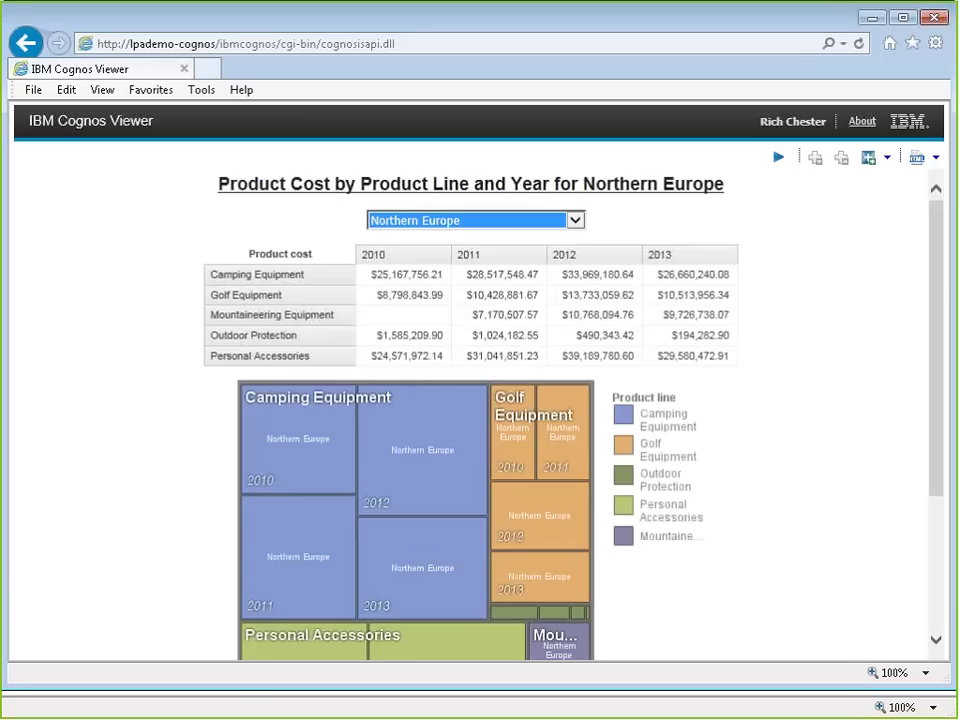
Step: Download the treemap chart as CWA Starter.png and view it maximized in Windows Photo Viewer
{"action": "right_click", "coordinate": [463, 451]}
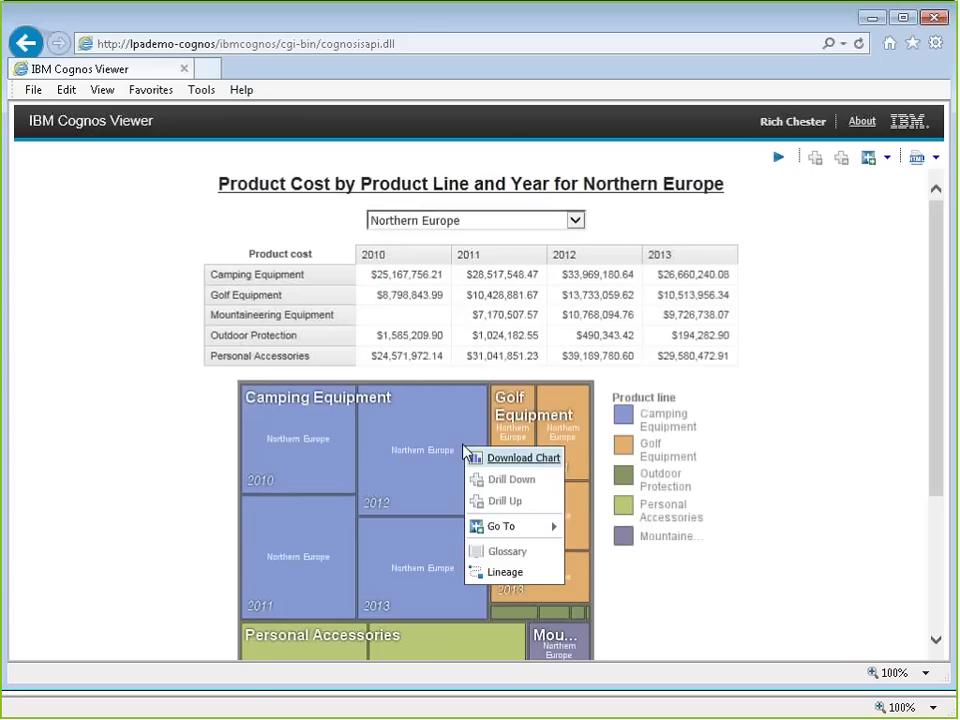
{"action": "left_click", "coordinate": [497, 459]}
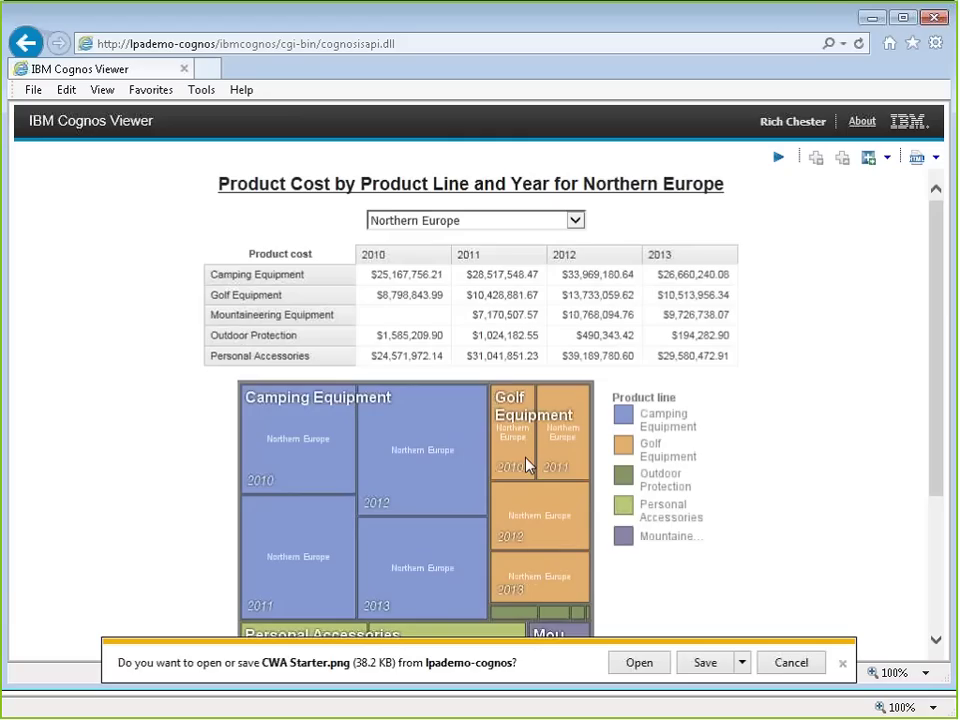
{"action": "left_click", "coordinate": [639, 662]}
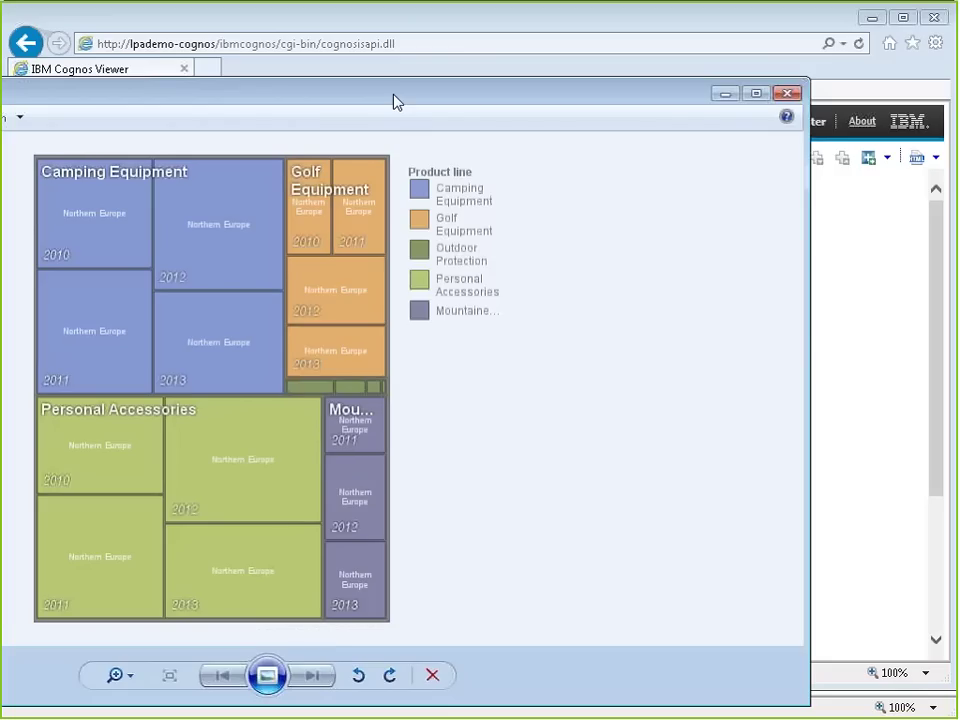
{"action": "double_click", "coordinate": [395, 101]}
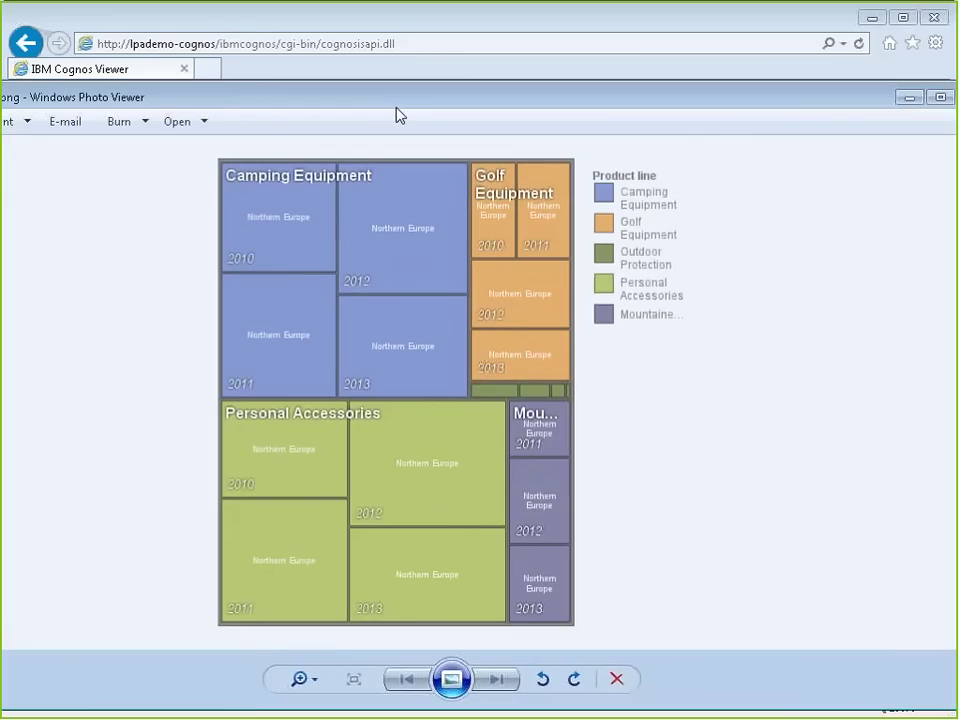
{"action": "key", "text": "alt+F4"}
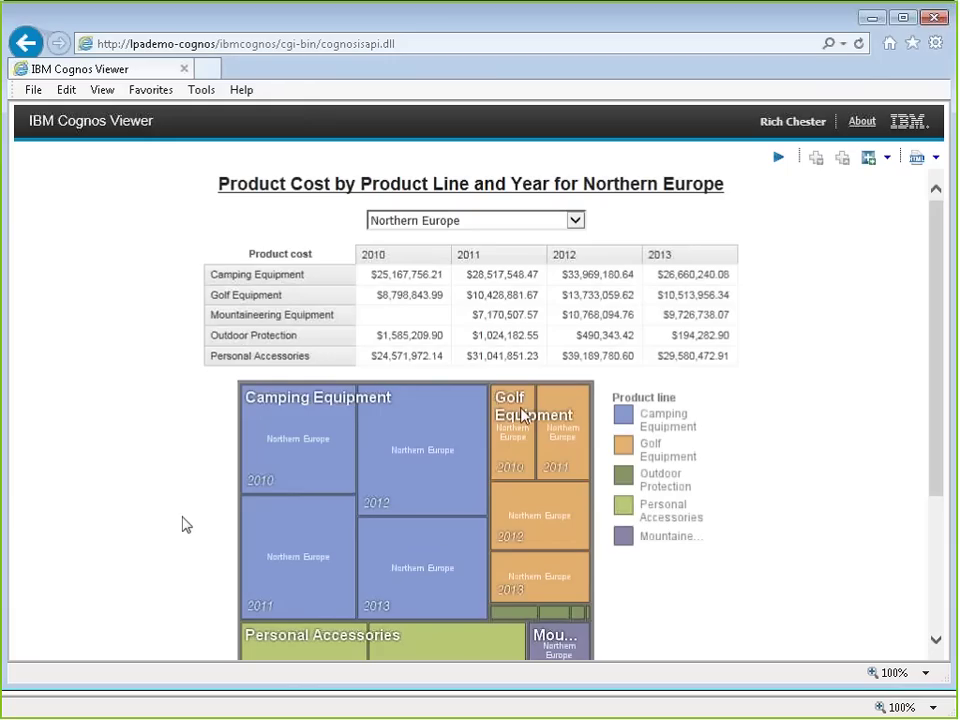
Step: Read the treemap tile tooltips, then pick All Regions in the Region prompt
{"action": "mouse_move", "coordinate": [432, 438]}
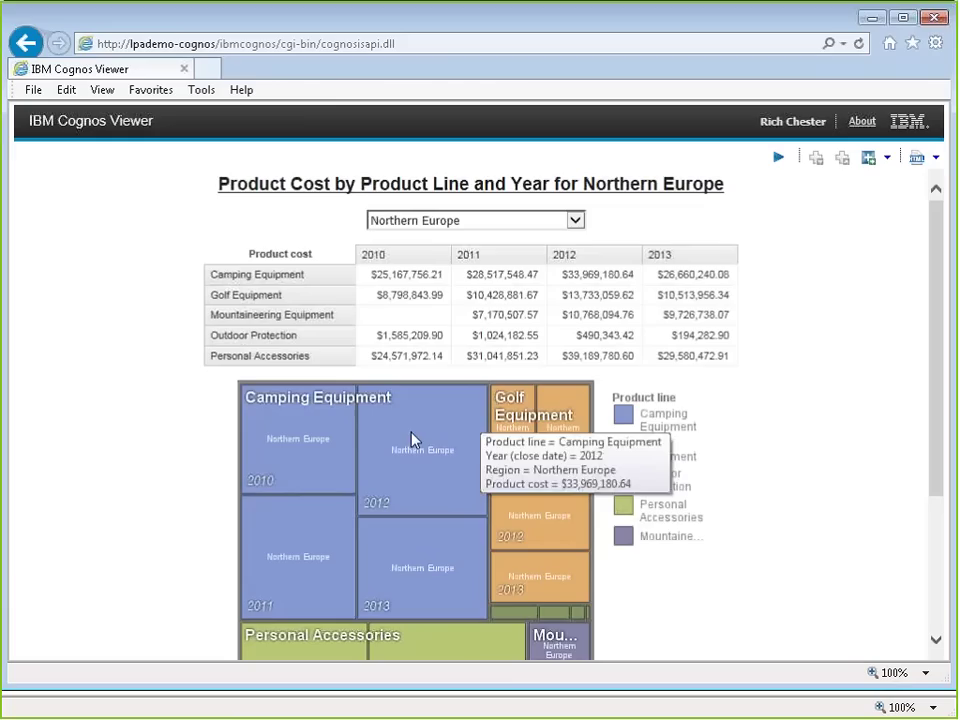
{"action": "mouse_move", "coordinate": [506, 573]}
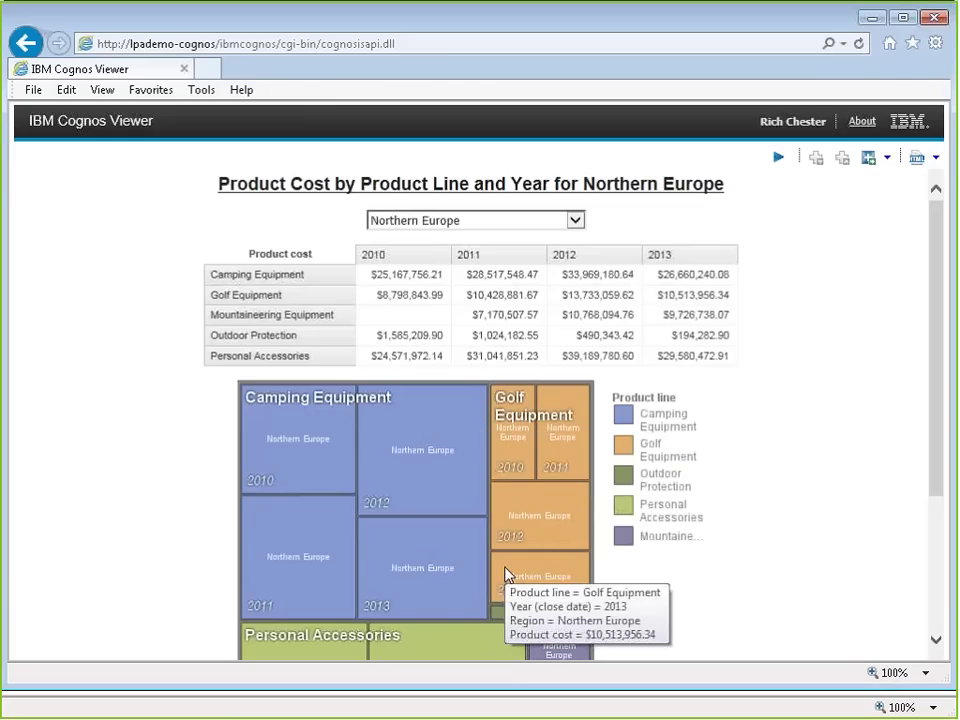
{"action": "mouse_move", "coordinate": [527, 455]}
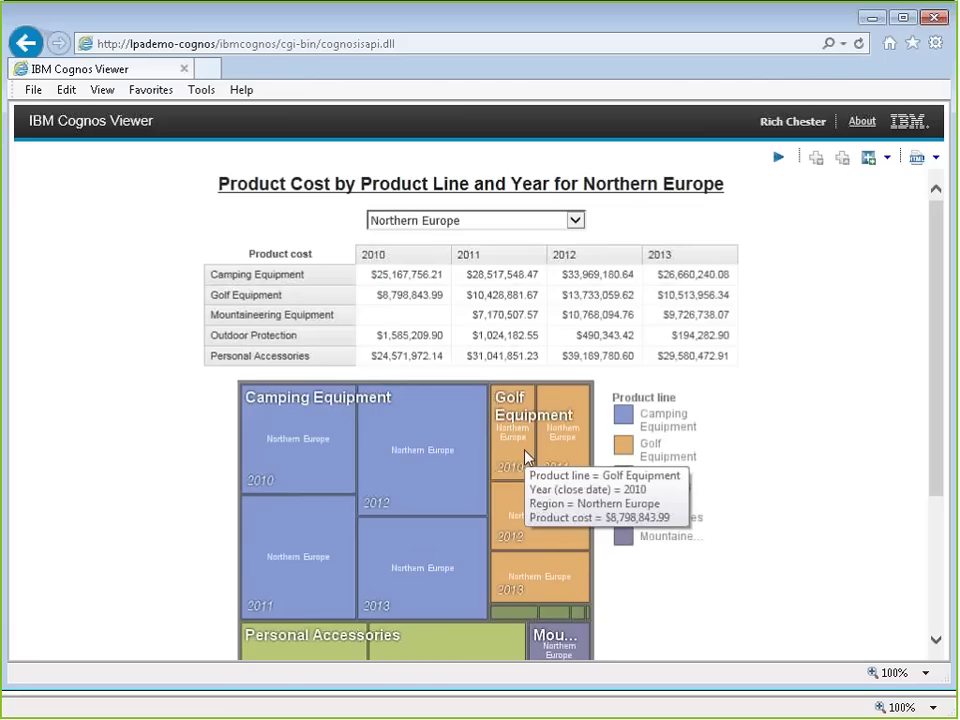
{"action": "left_click", "coordinate": [575, 220]}
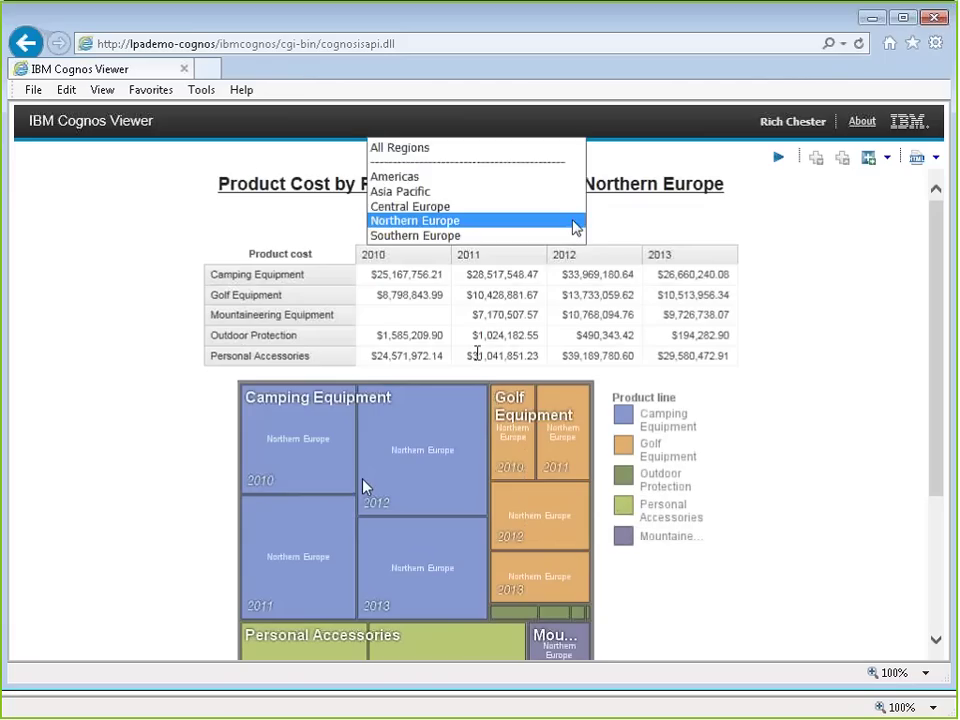
{"action": "left_click", "coordinate": [411, 153]}
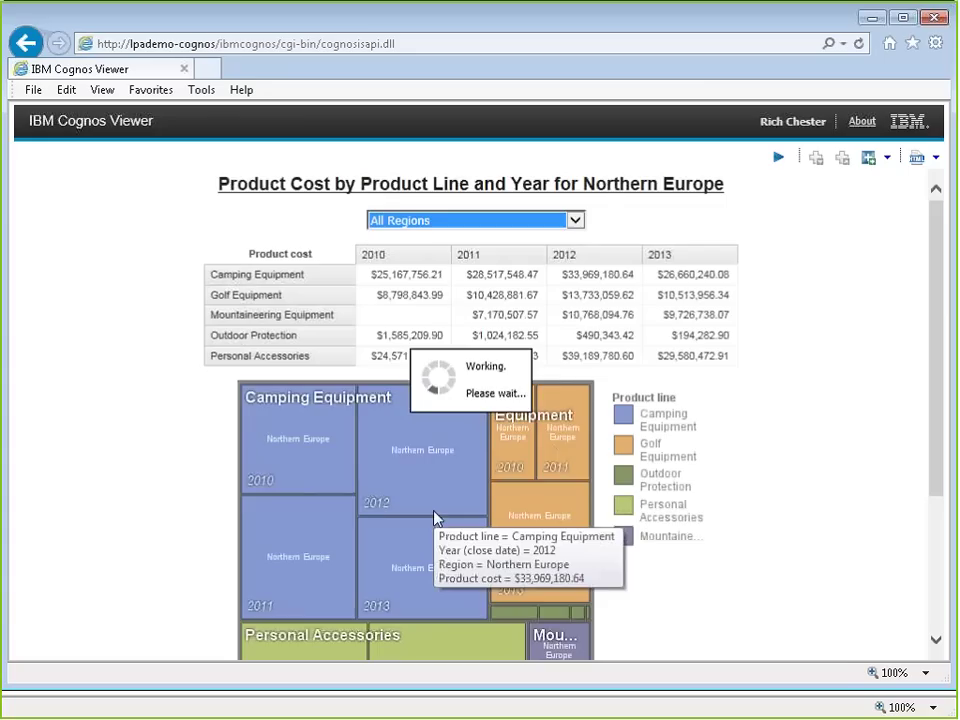
{"action": "mouse_move", "coordinate": [418, 479]}
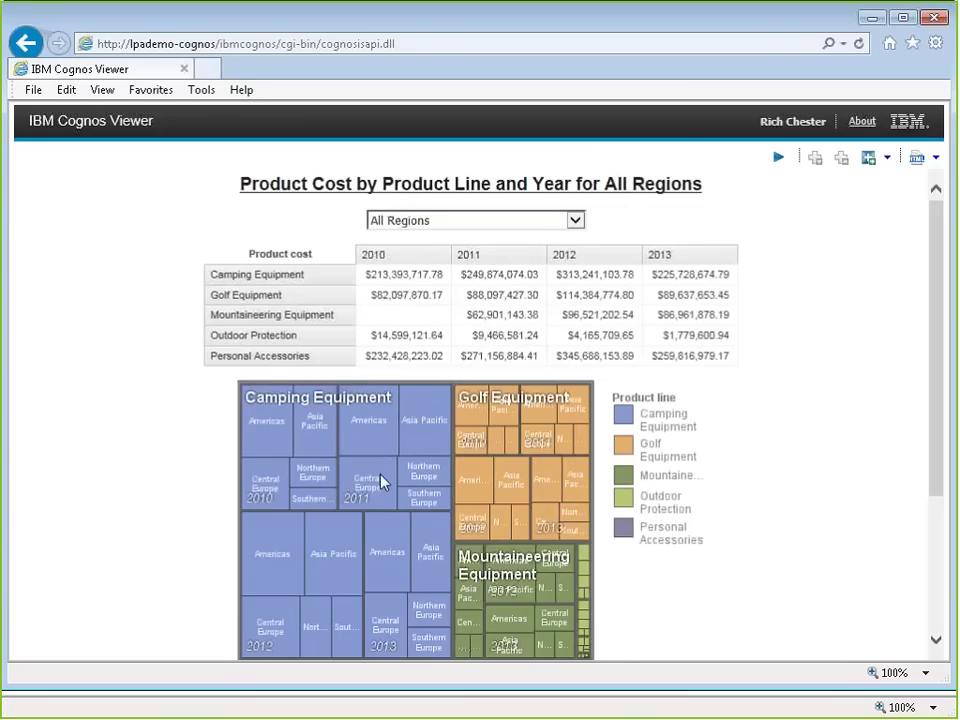
{"action": "mouse_move", "coordinate": [381, 481]}
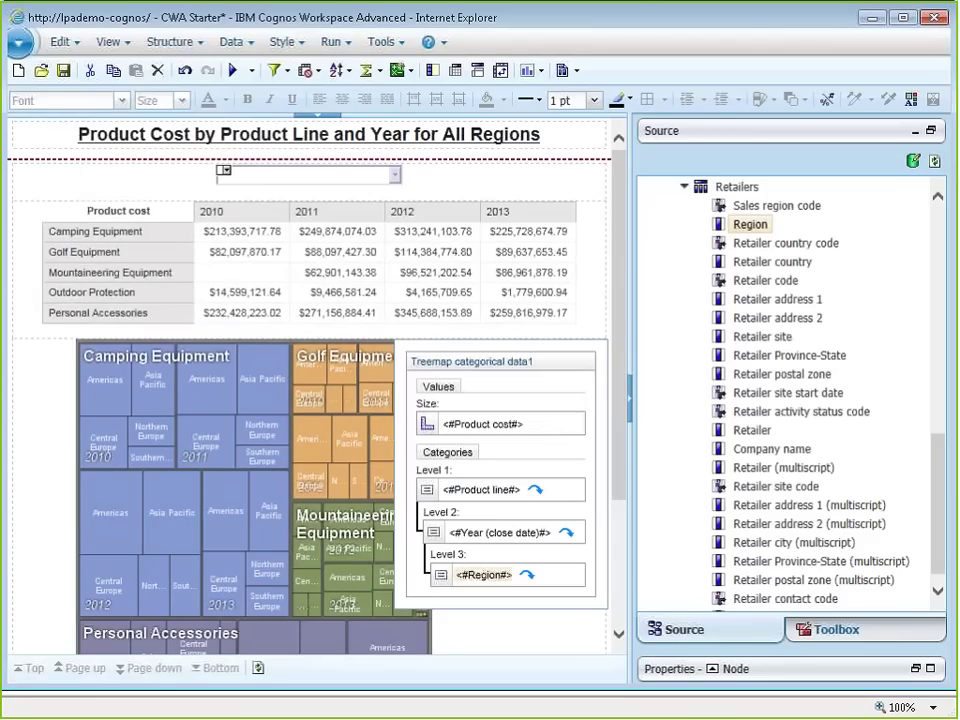
Step: Collapse the Sales (query) node at the top of the Source pane tree
{"action": "left_click_drag", "start_coordinate": [938, 385], "coordinate": [910, 234]}
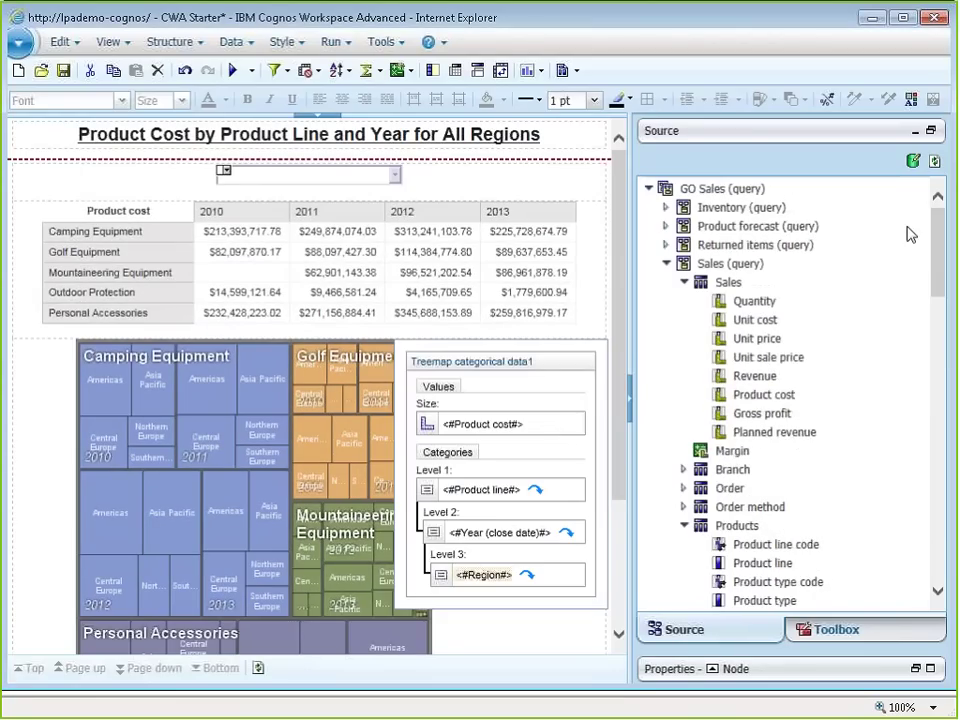
{"action": "left_click", "coordinate": [666, 264]}
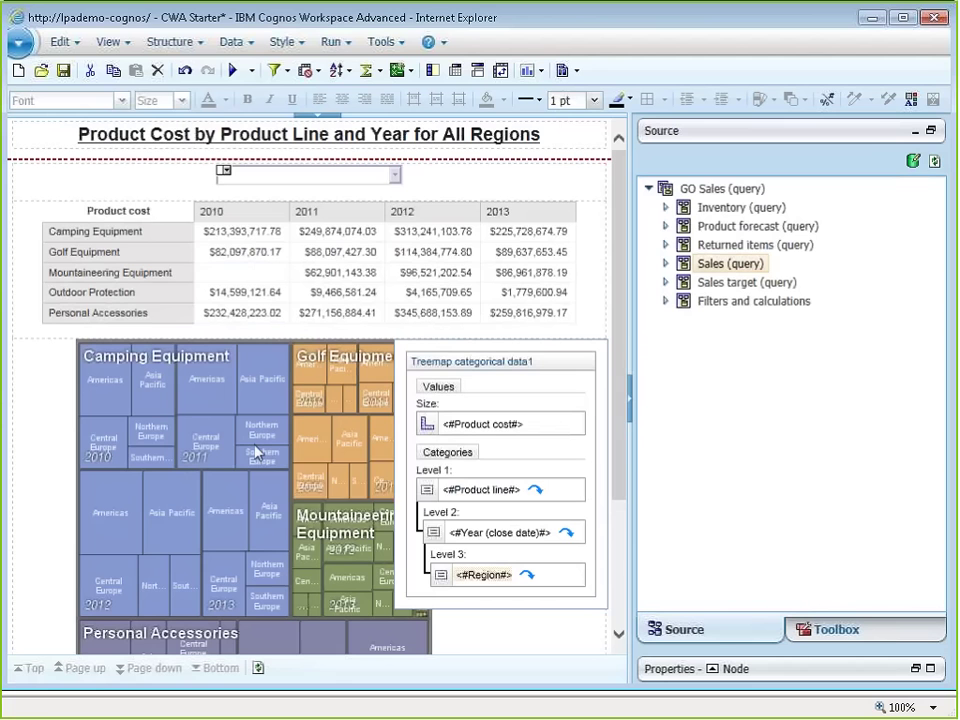
{"action": "mouse_move", "coordinate": [256, 452]}
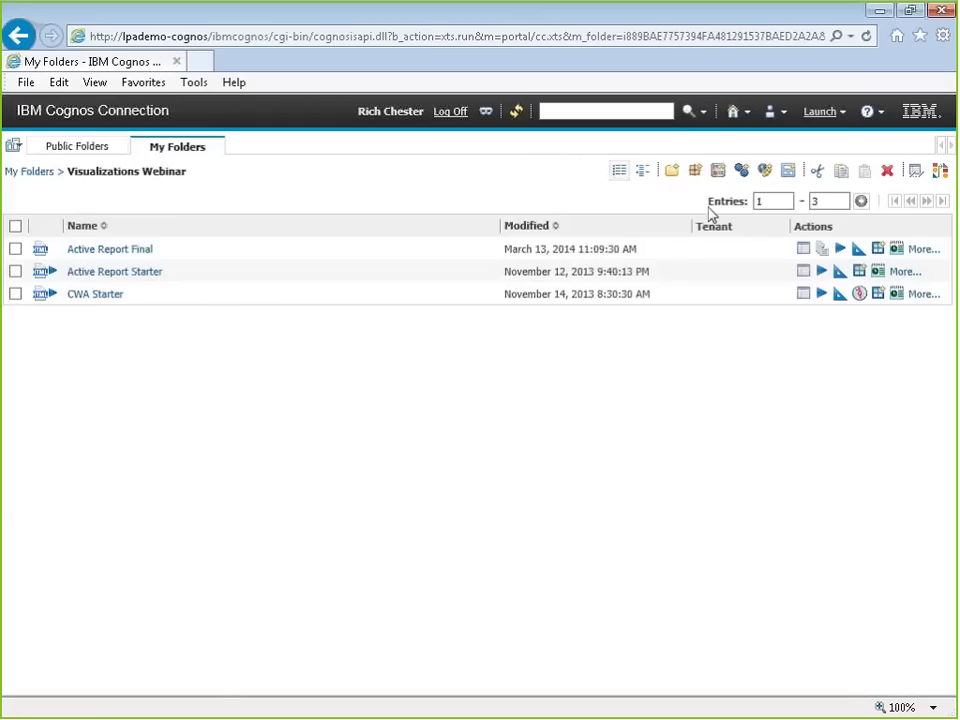
Step: Launch Report Studio with the recently used GO Data Warehouse (analysis) package
{"action": "left_click", "coordinate": [820, 111]}
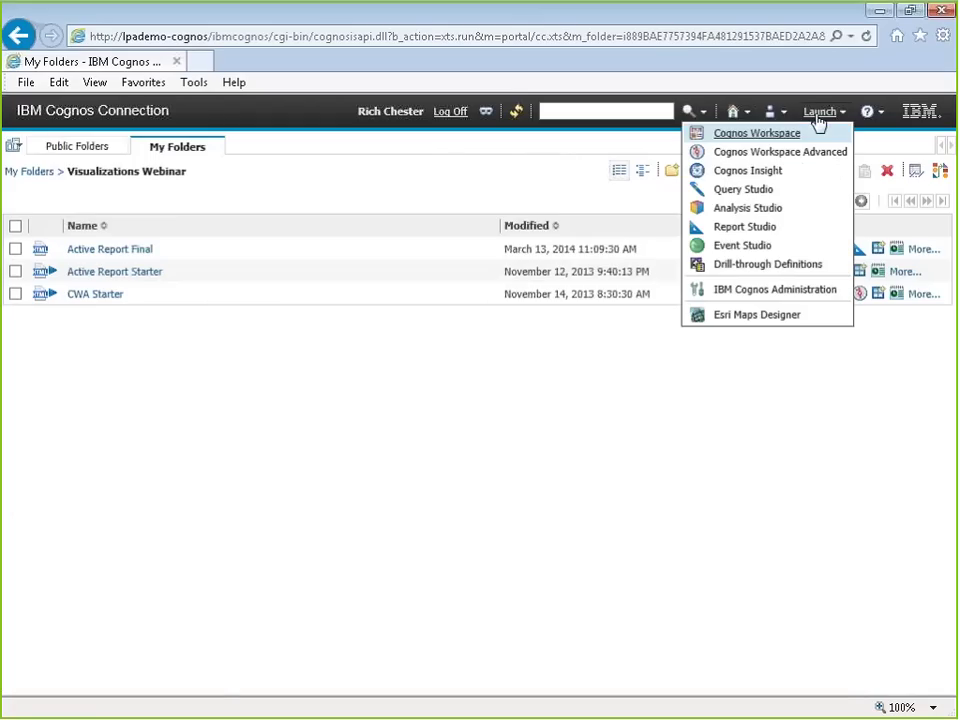
{"action": "left_click", "coordinate": [744, 227]}
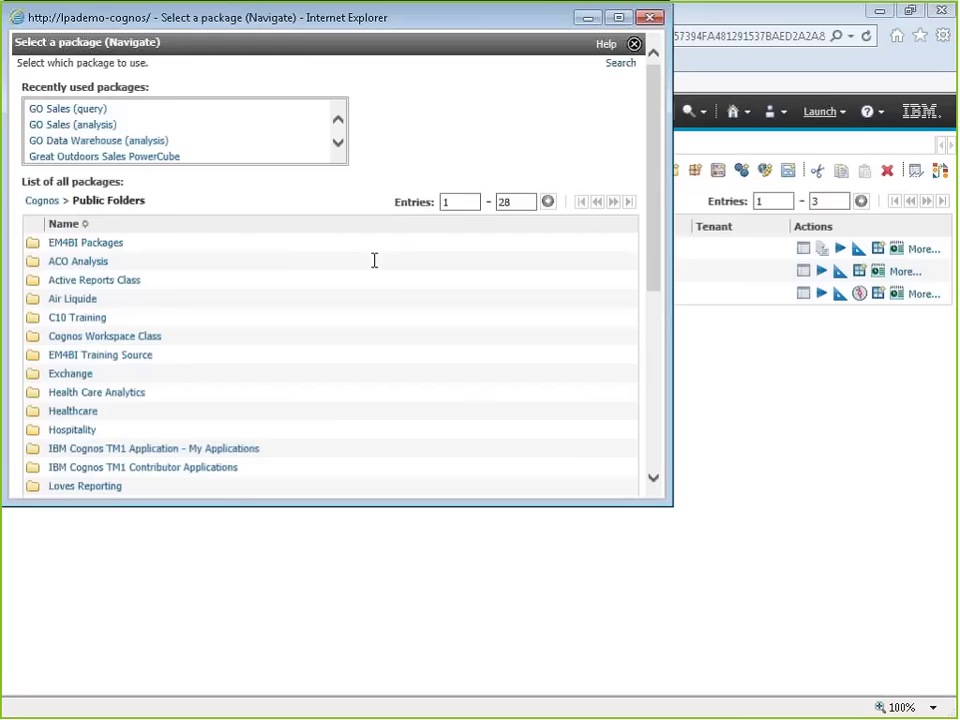
{"action": "left_click", "coordinate": [79, 141]}
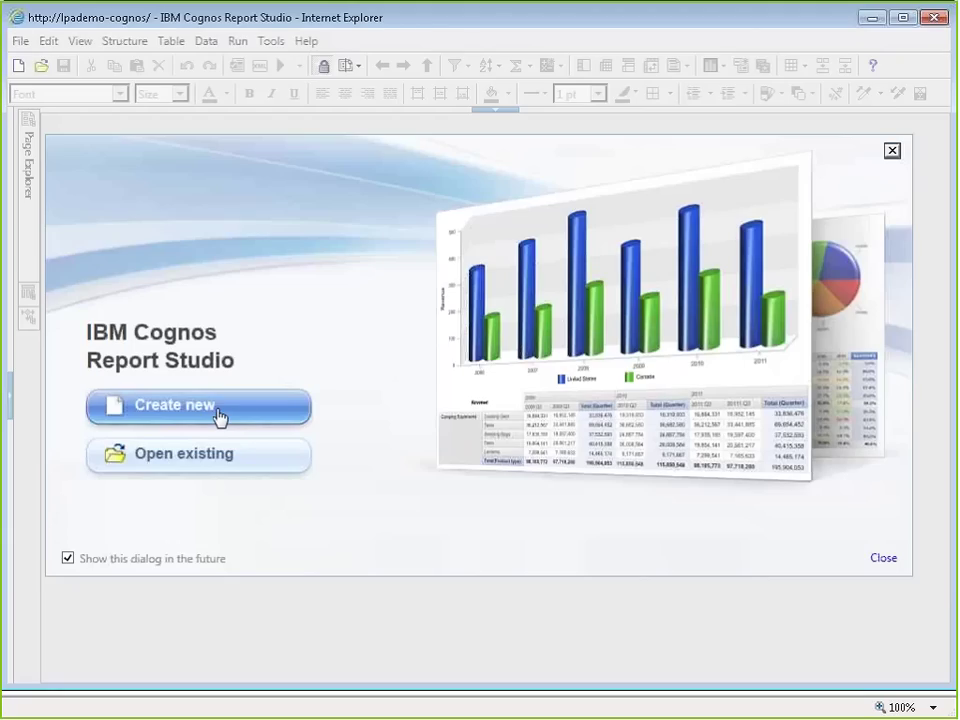
Step: Create a new report from the Blank template
{"action": "left_click", "coordinate": [211, 417]}
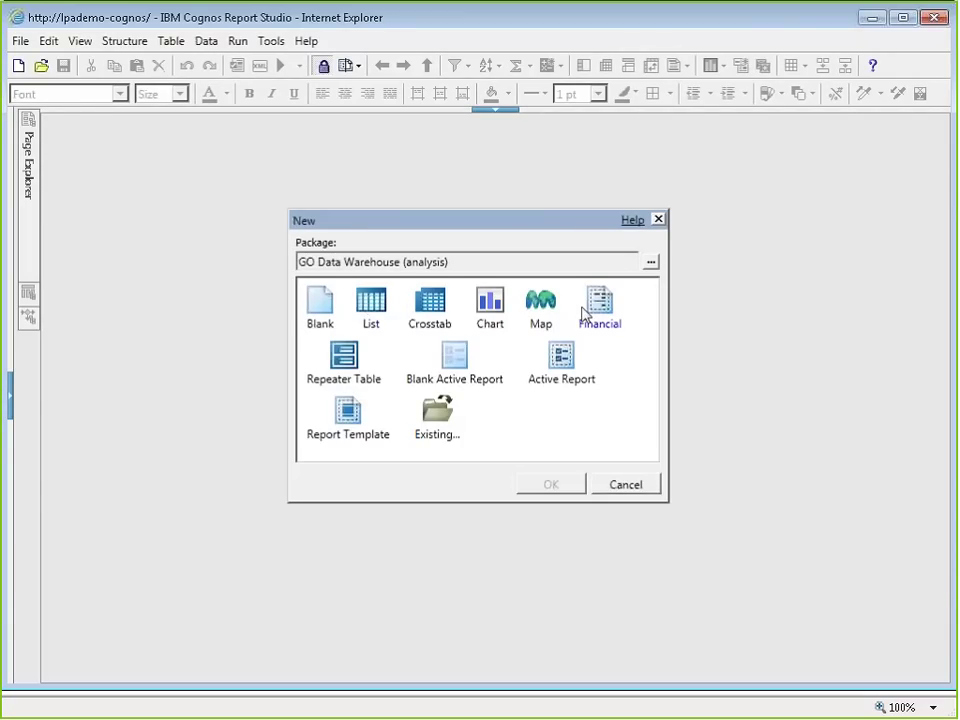
{"action": "double_click", "coordinate": [309, 316]}
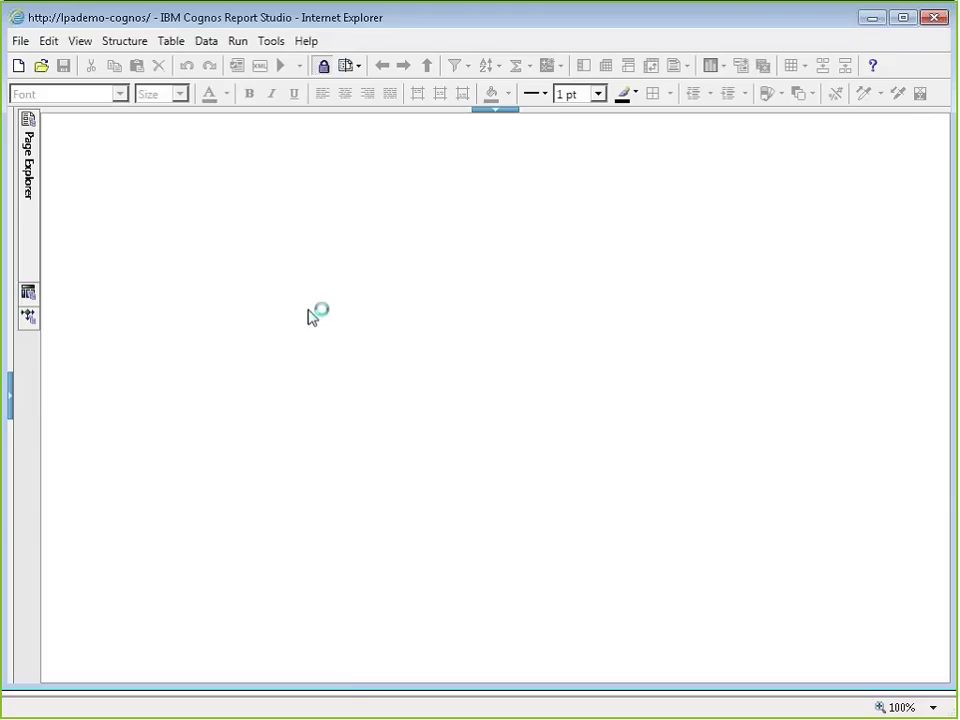
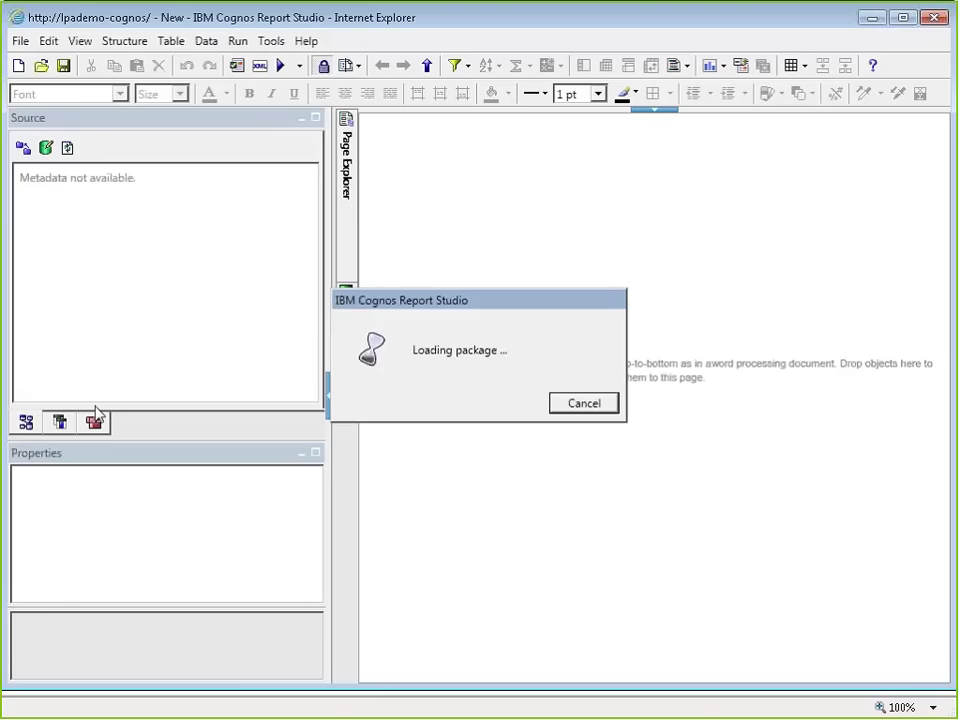
Step: Insert a Treemap by category visualization from the Toolbox onto the empty report page
{"action": "left_click", "coordinate": [94, 422]}
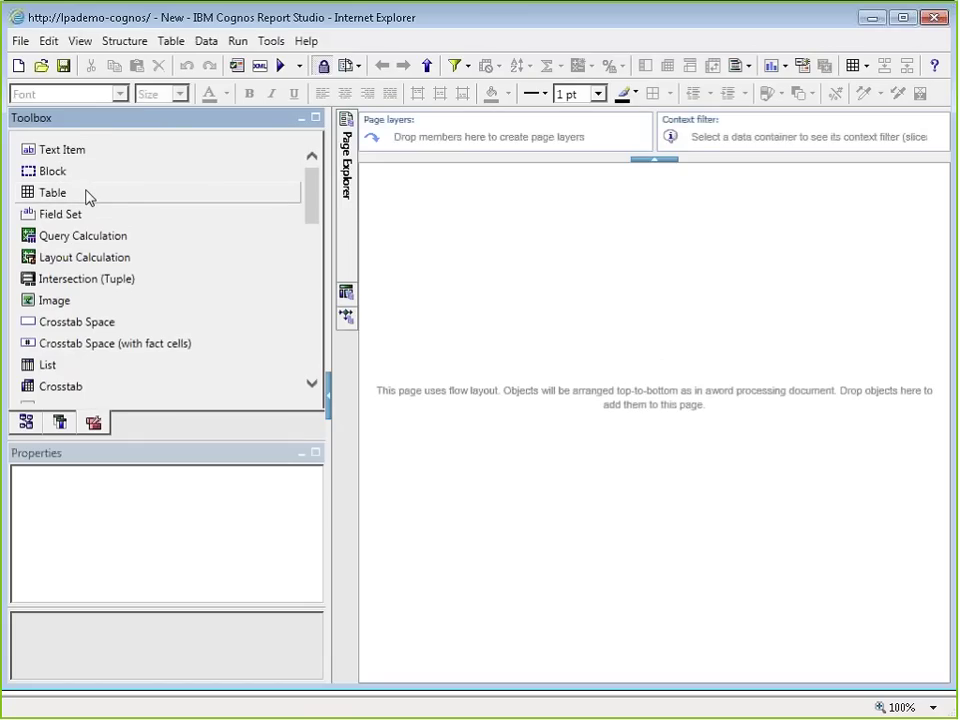
{"action": "scroll", "coordinate": [178, 313], "scroll_direction": "down", "scroll_amount": 1}
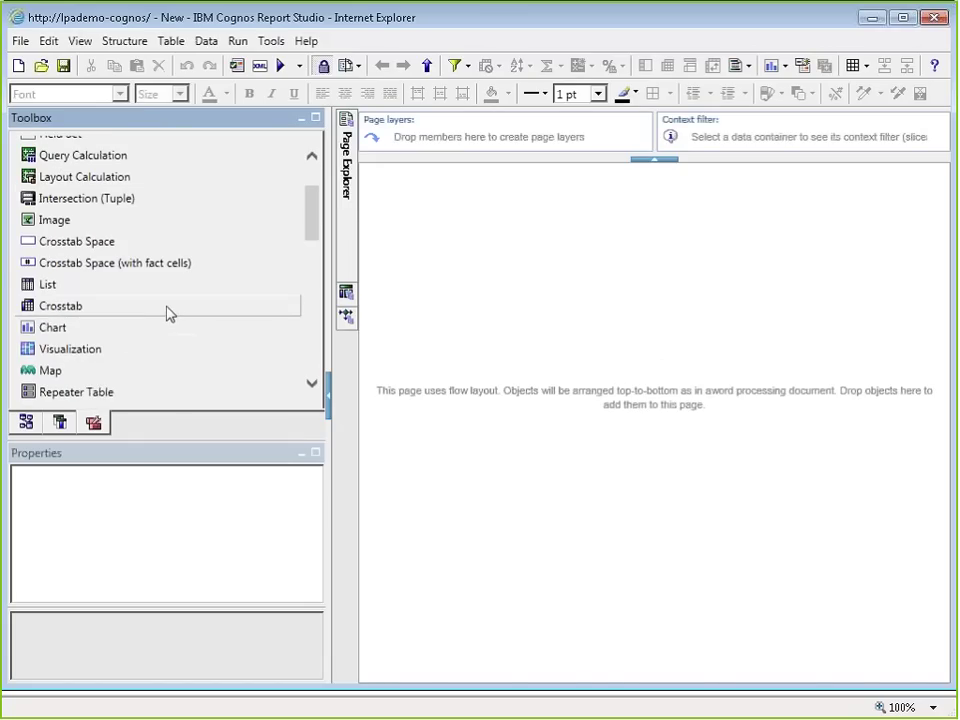
{"action": "left_click_drag", "start_coordinate": [70, 349], "coordinate": [538, 362]}
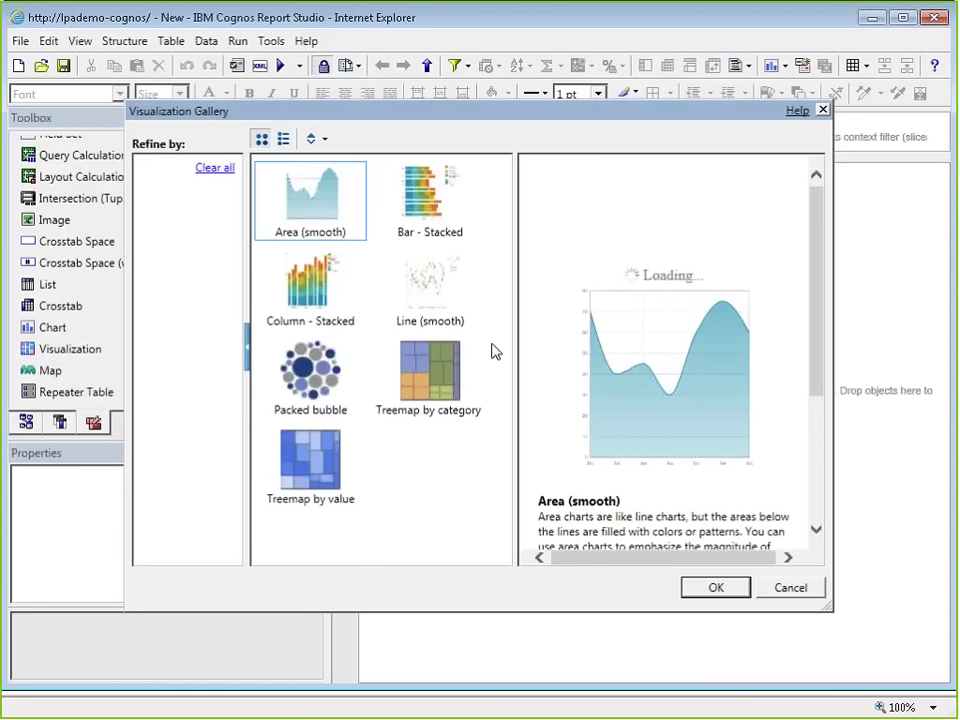
{"action": "left_click", "coordinate": [434, 382]}
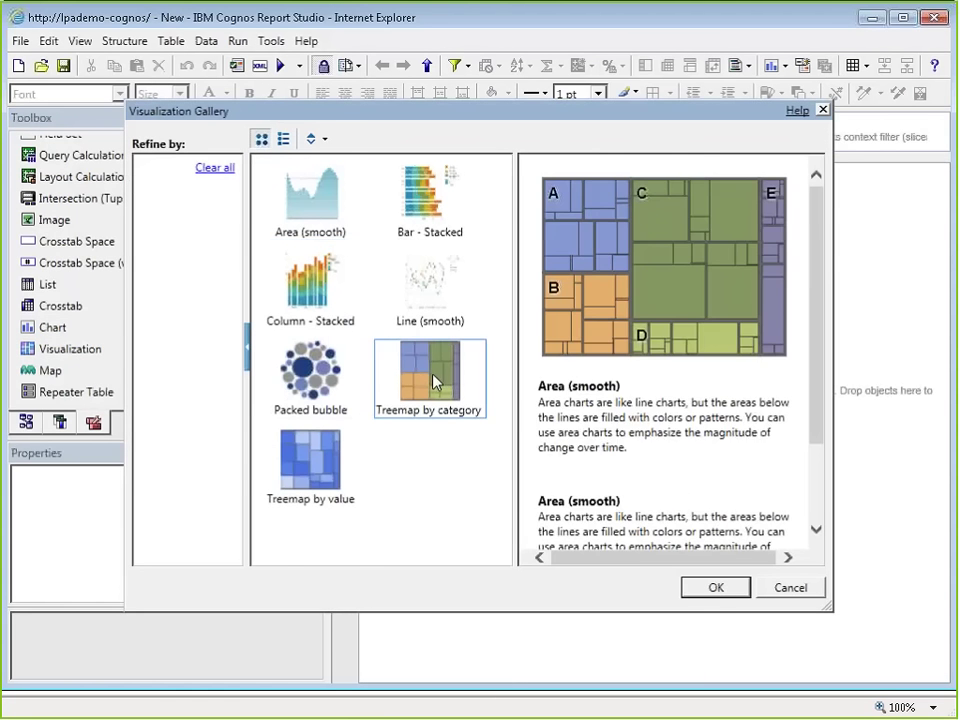
{"action": "left_click", "coordinate": [716, 588]}
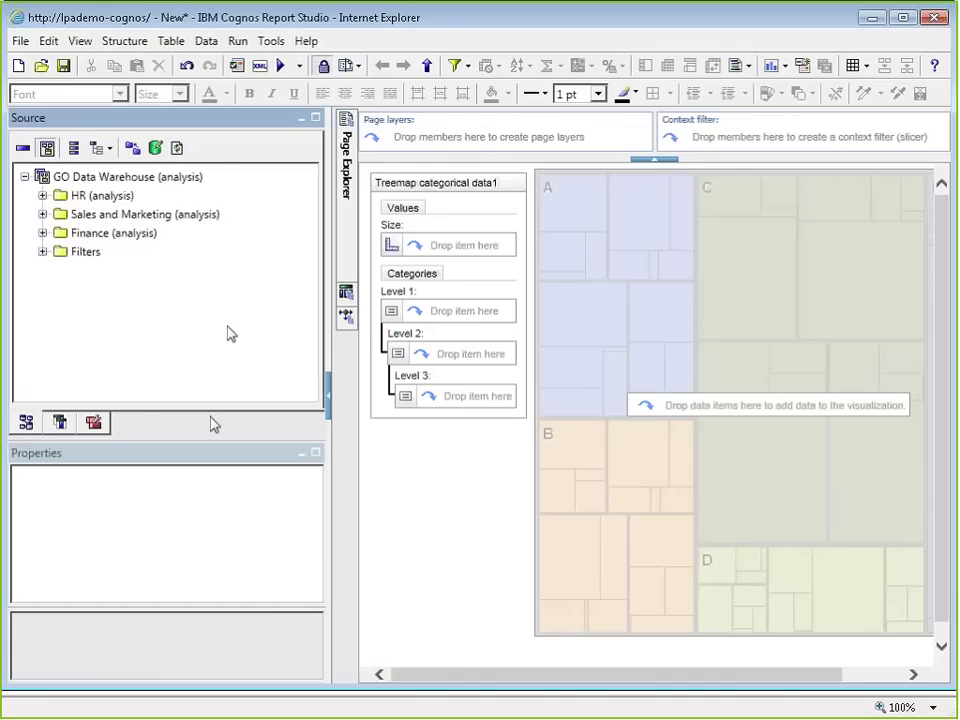
Step: Size the treemap by Product cost and set Product line as category level 1
{"action": "left_click", "coordinate": [42, 214]}
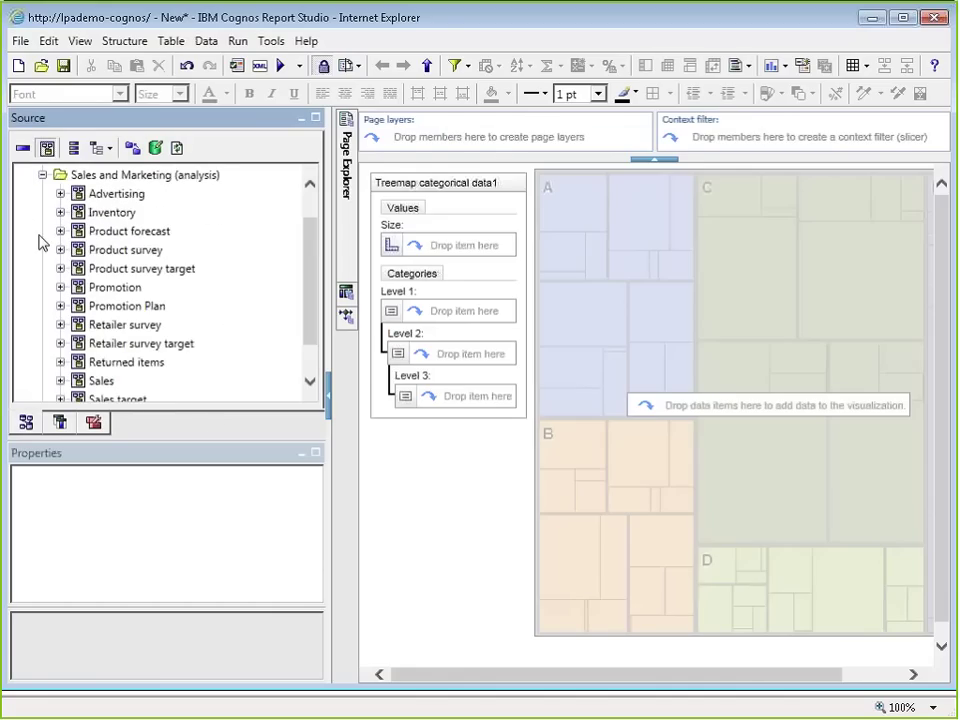
{"action": "left_click", "coordinate": [60, 381]}
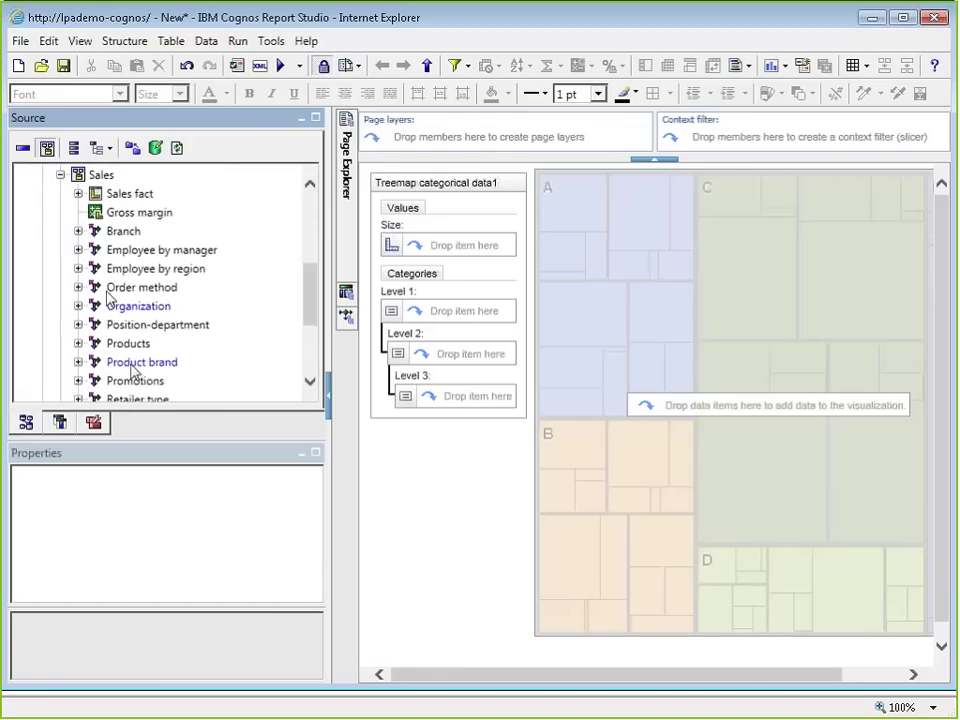
{"action": "left_click", "coordinate": [78, 193]}
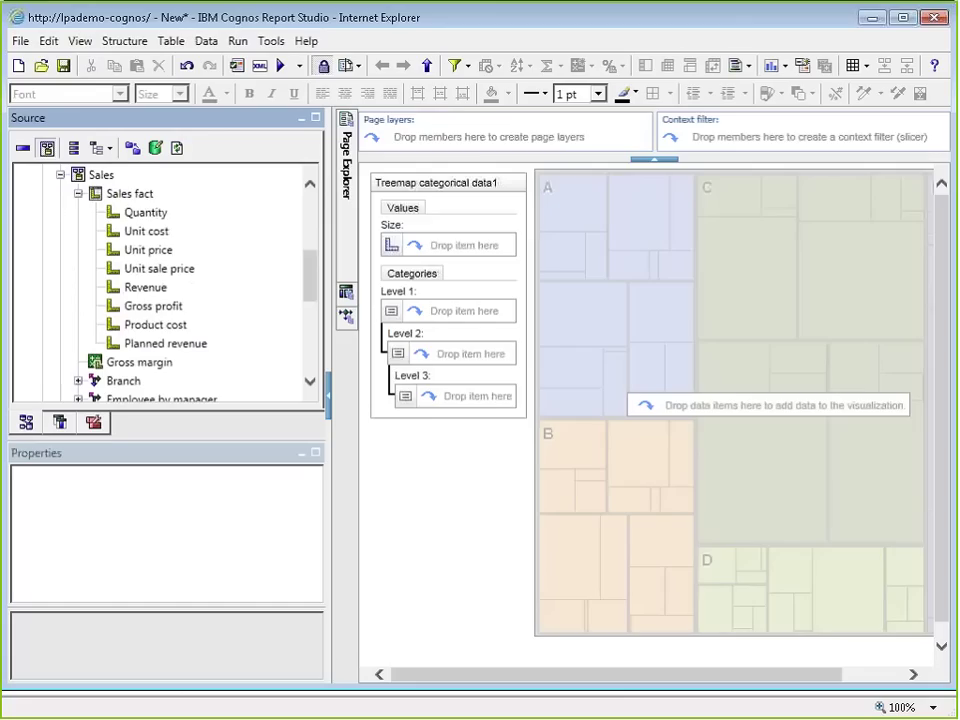
{"action": "left_click_drag", "start_coordinate": [155, 324], "coordinate": [400, 245]}
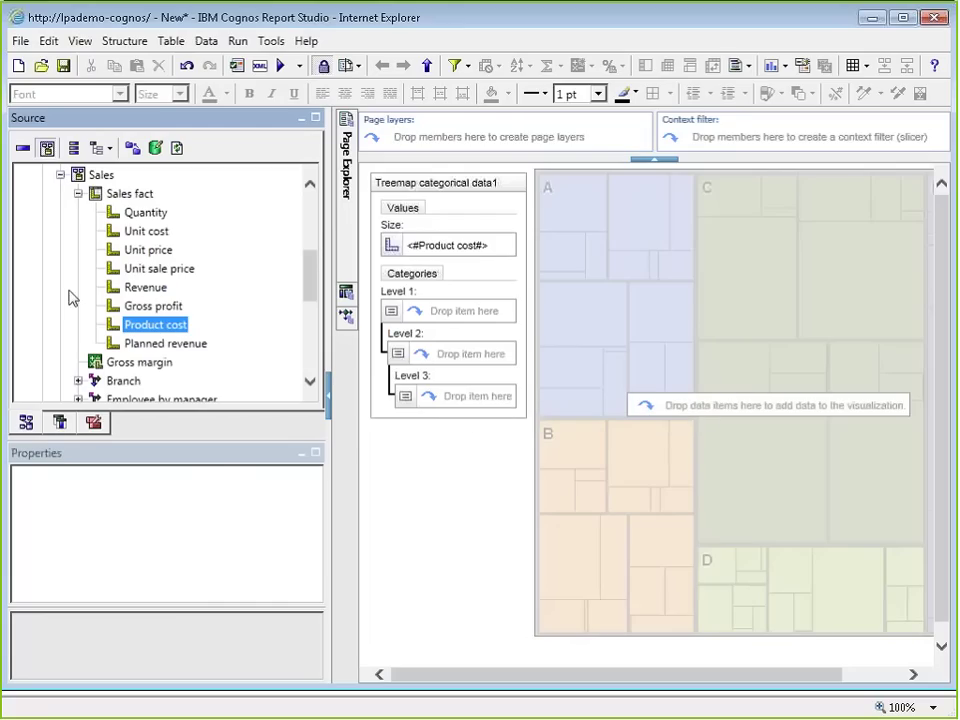
{"action": "left_click", "coordinate": [78, 194]}
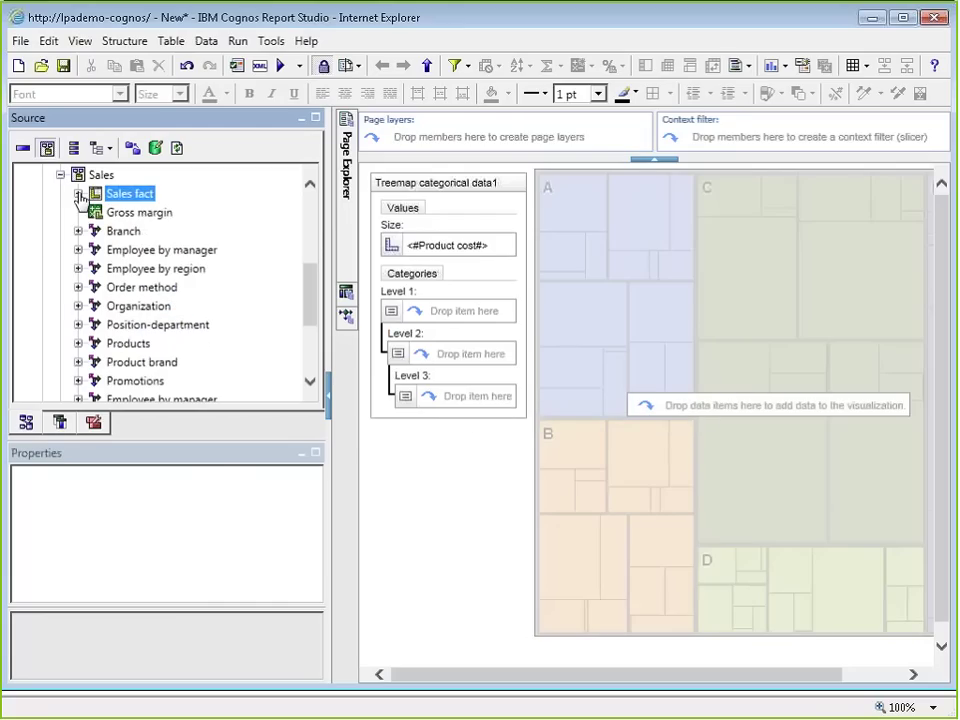
{"action": "left_click", "coordinate": [78, 343]}
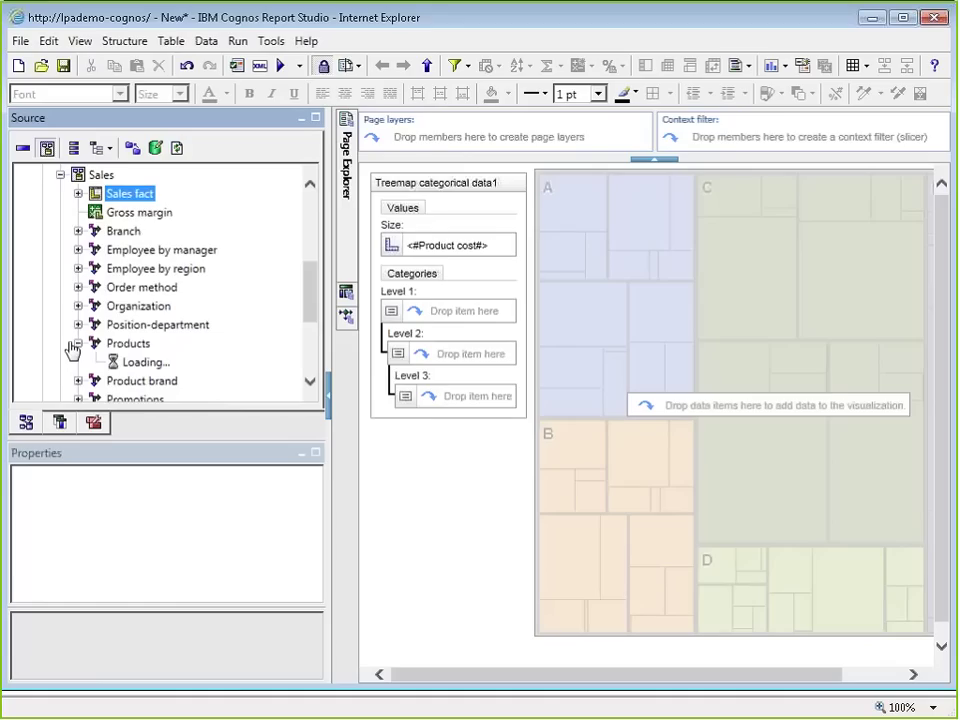
{"action": "left_click_drag", "start_coordinate": [183, 287], "coordinate": [420, 311]}
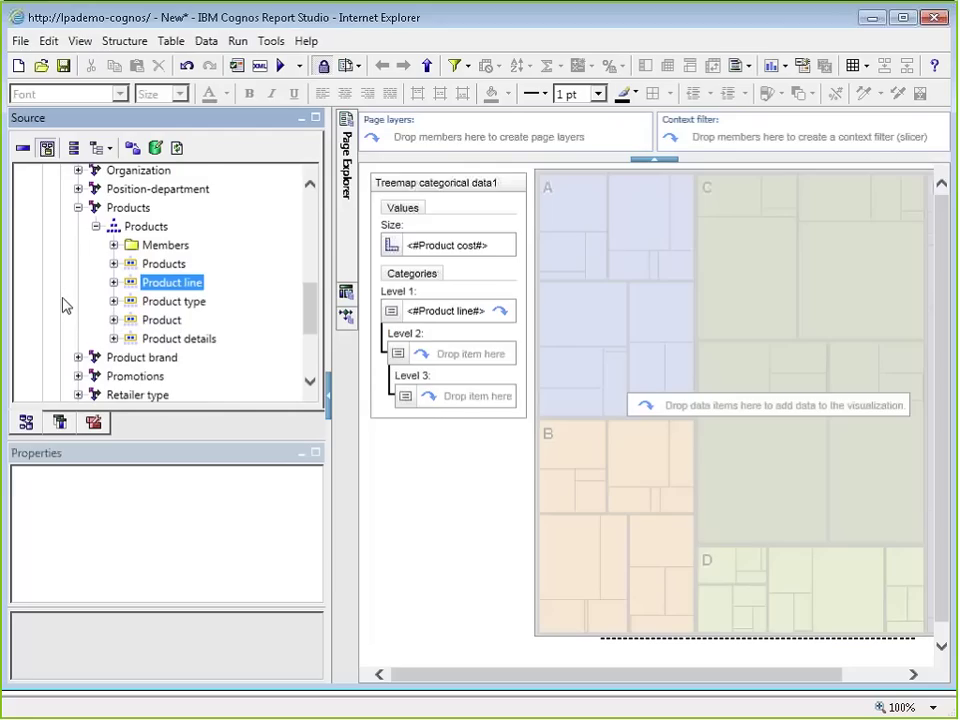
Step: Add Region as category level 2 and Time (close date) as level 3
{"action": "scroll", "coordinate": [66, 306], "scroll_direction": "down", "scroll_amount": 1}
{"action": "scroll", "coordinate": [71, 306], "scroll_direction": "down", "scroll_amount": 3}
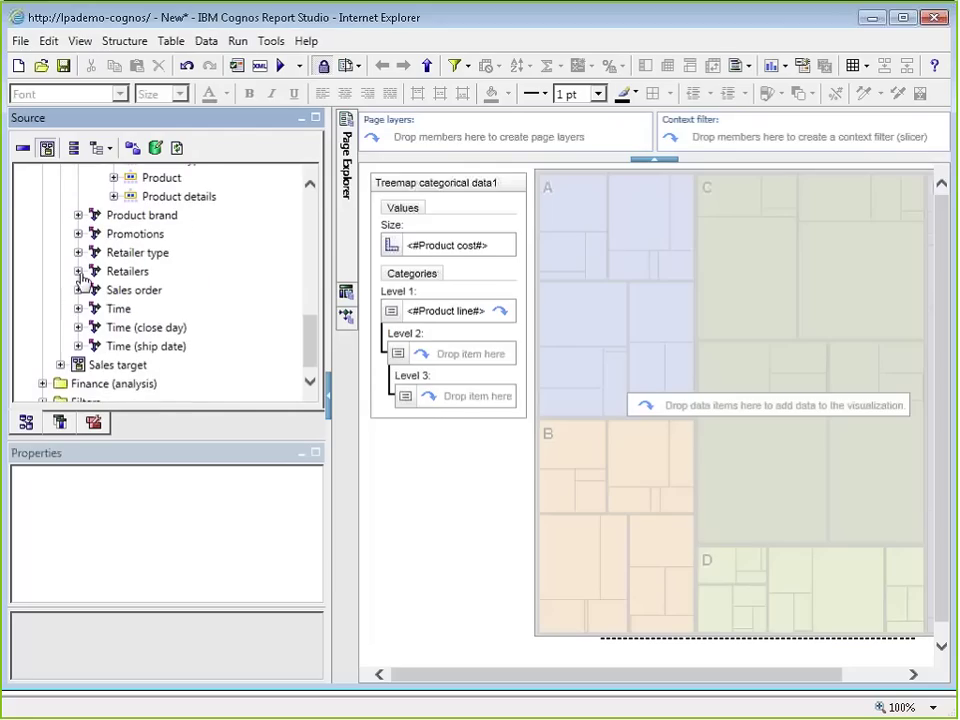
{"action": "left_click", "coordinate": [79, 272]}
{"action": "left_click", "coordinate": [96, 290]}
{"action": "scroll", "coordinate": [77, 304], "scroll_direction": "down", "scroll_amount": 1}
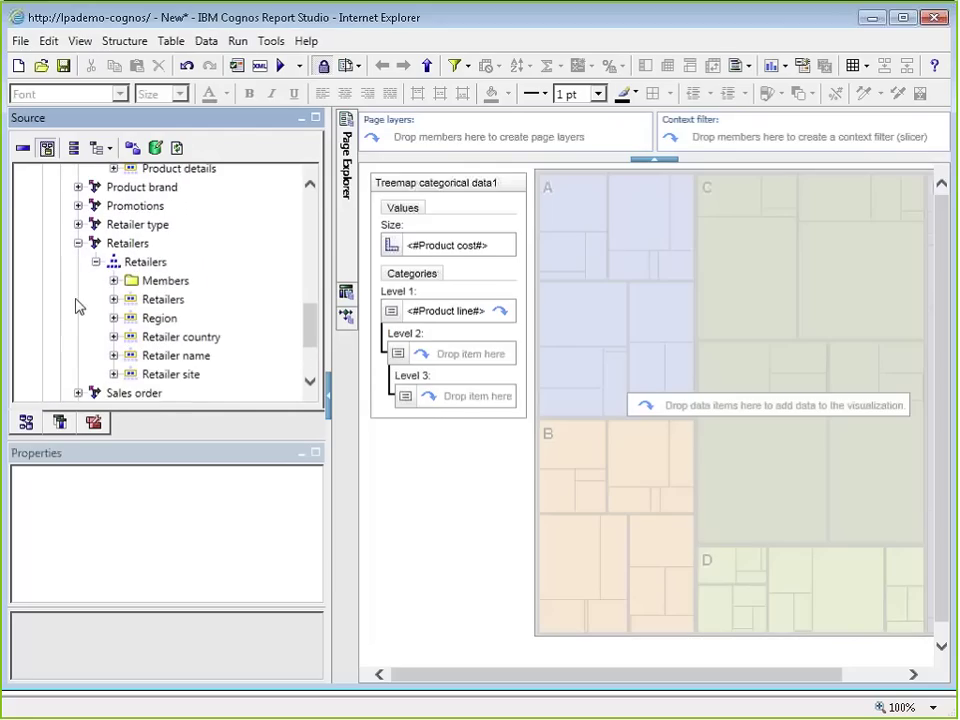
{"action": "left_click_drag", "start_coordinate": [140, 319], "coordinate": [455, 355]}
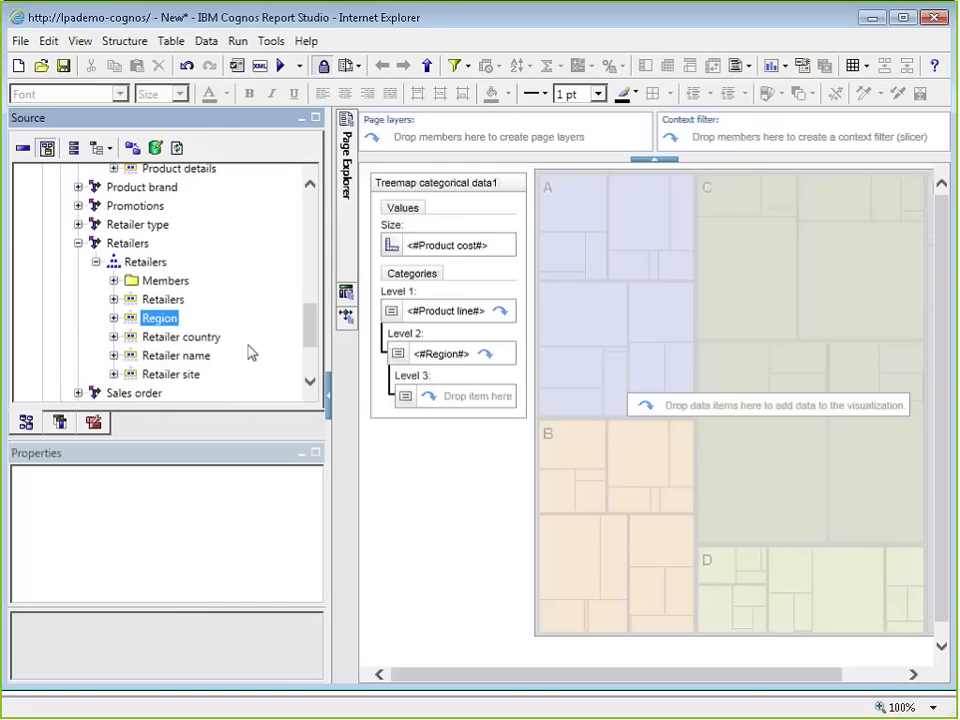
{"action": "scroll", "coordinate": [90, 304], "scroll_direction": "down", "scroll_amount": 3}
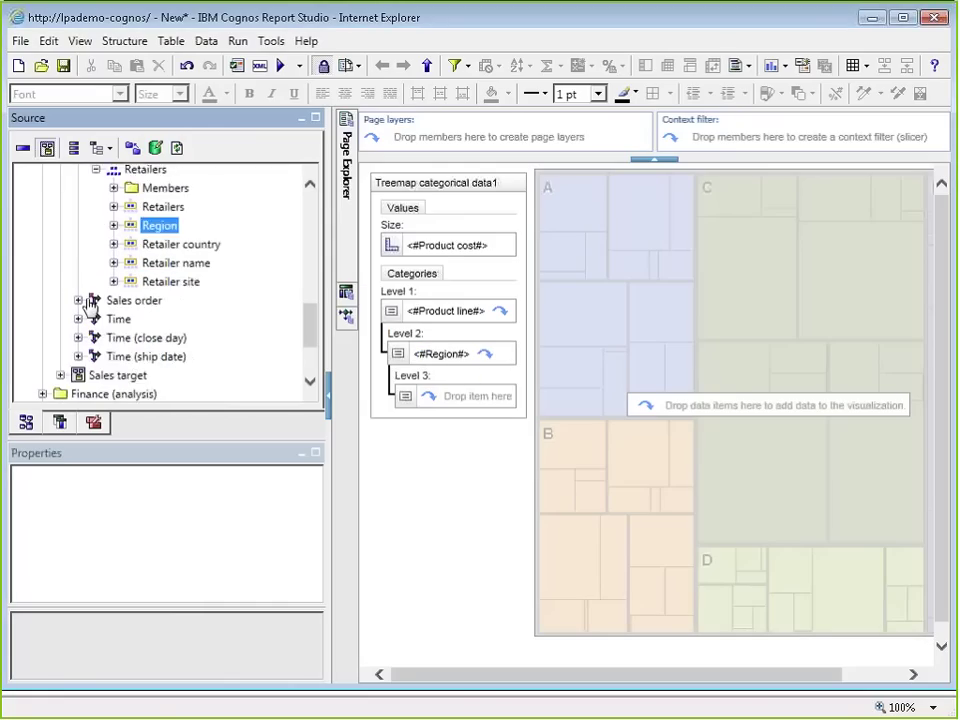
{"action": "left_click", "coordinate": [78, 315]}
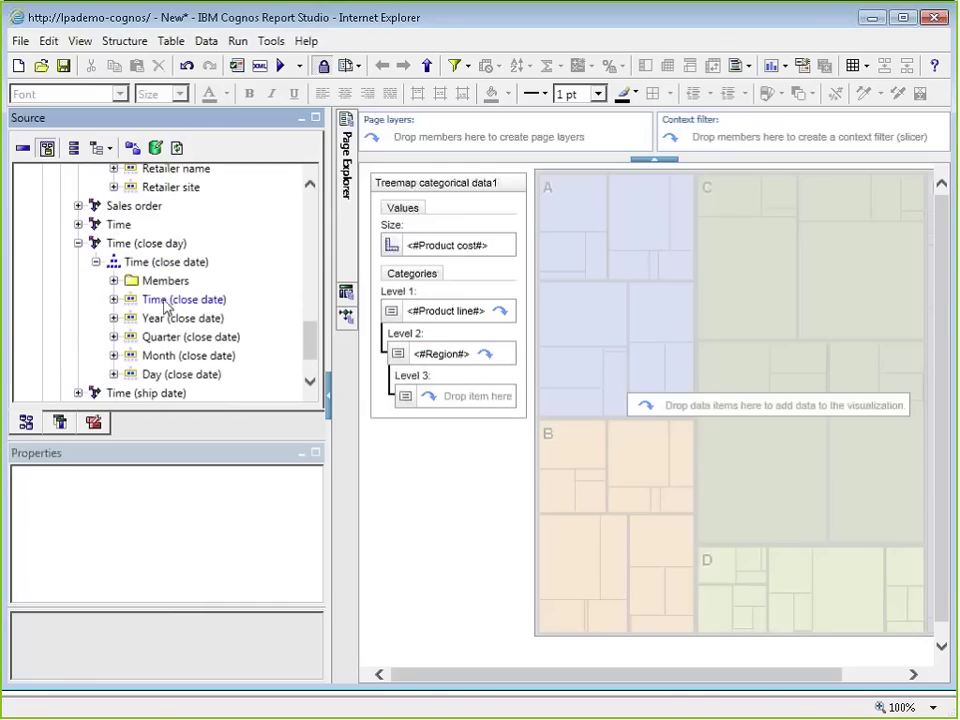
{"action": "left_click_drag", "start_coordinate": [165, 305], "coordinate": [443, 402]}
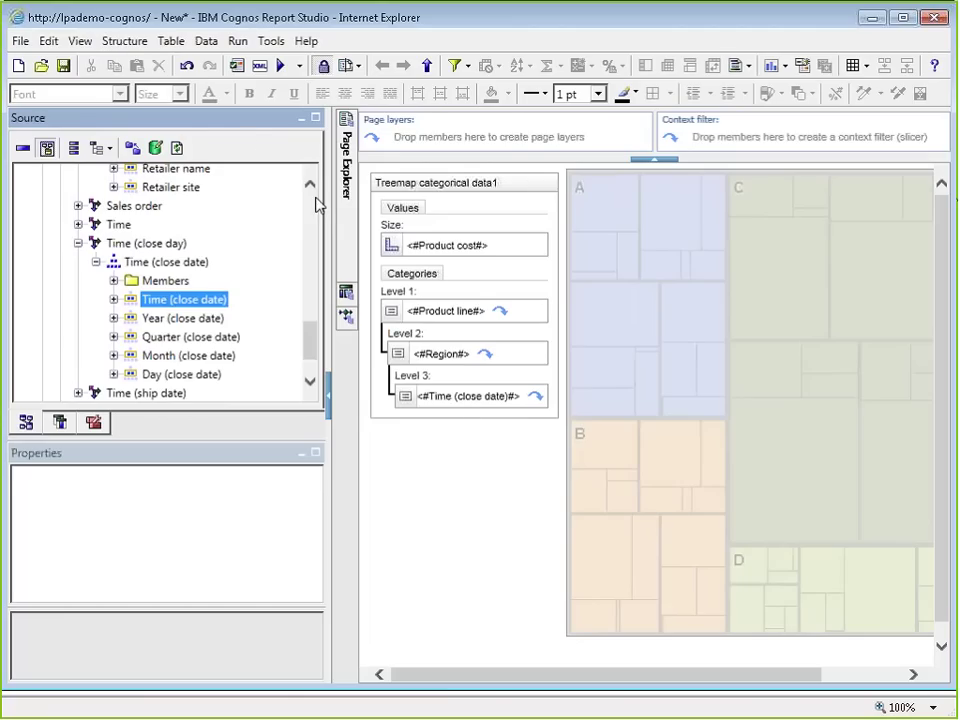
Step: Enable Allow drill-up and drill-down in the report's Drill Behavior settings
{"action": "left_click", "coordinate": [206, 41]}
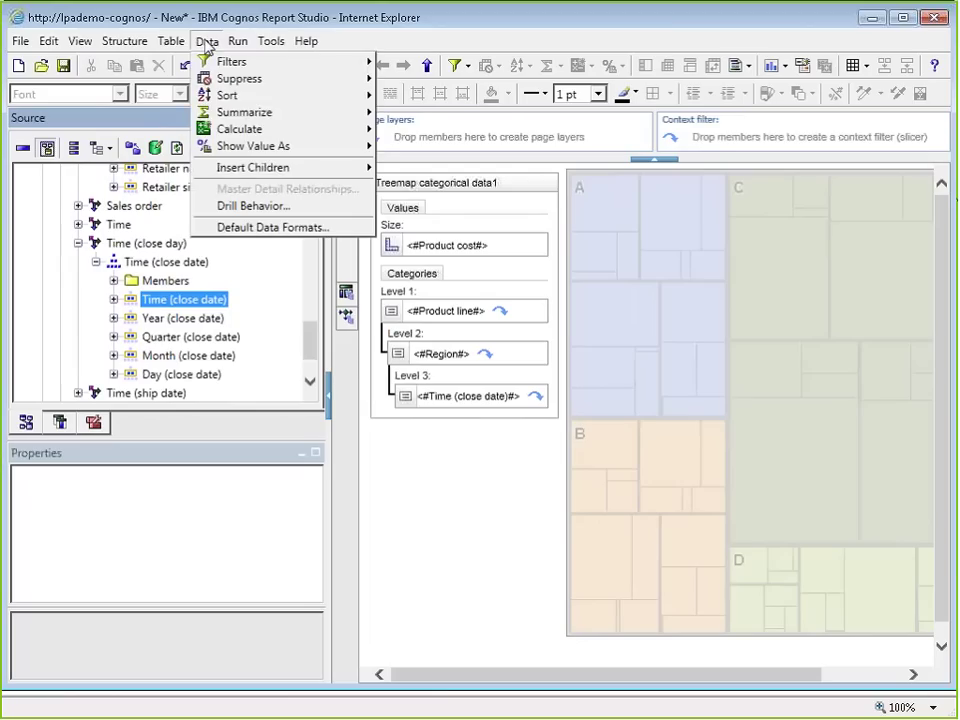
{"action": "left_click", "coordinate": [246, 206]}
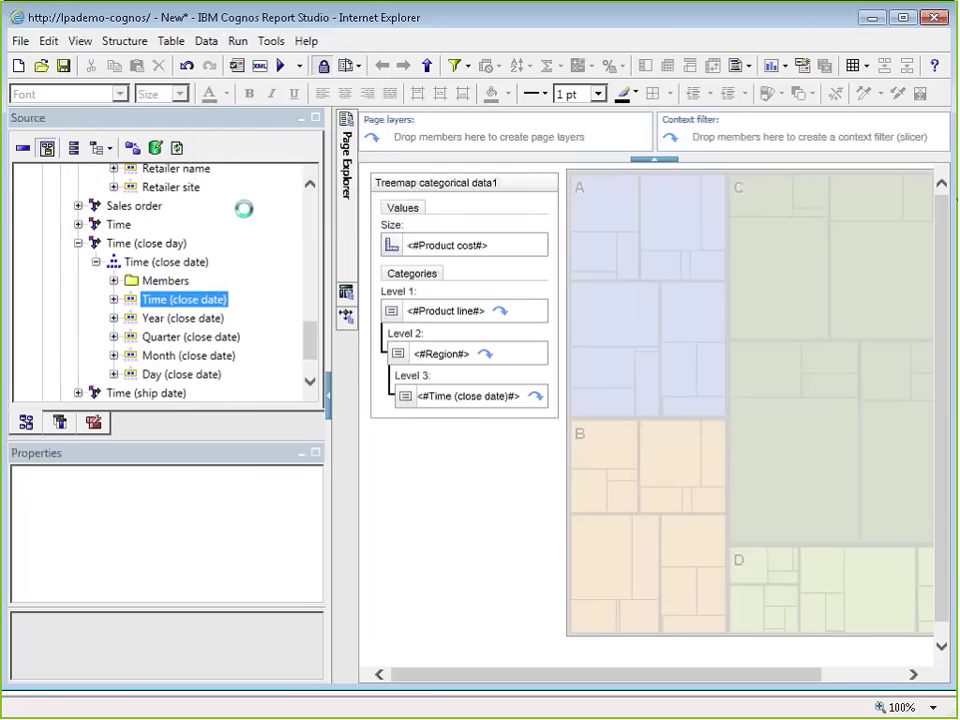
{"action": "left_click", "coordinate": [268, 206]}
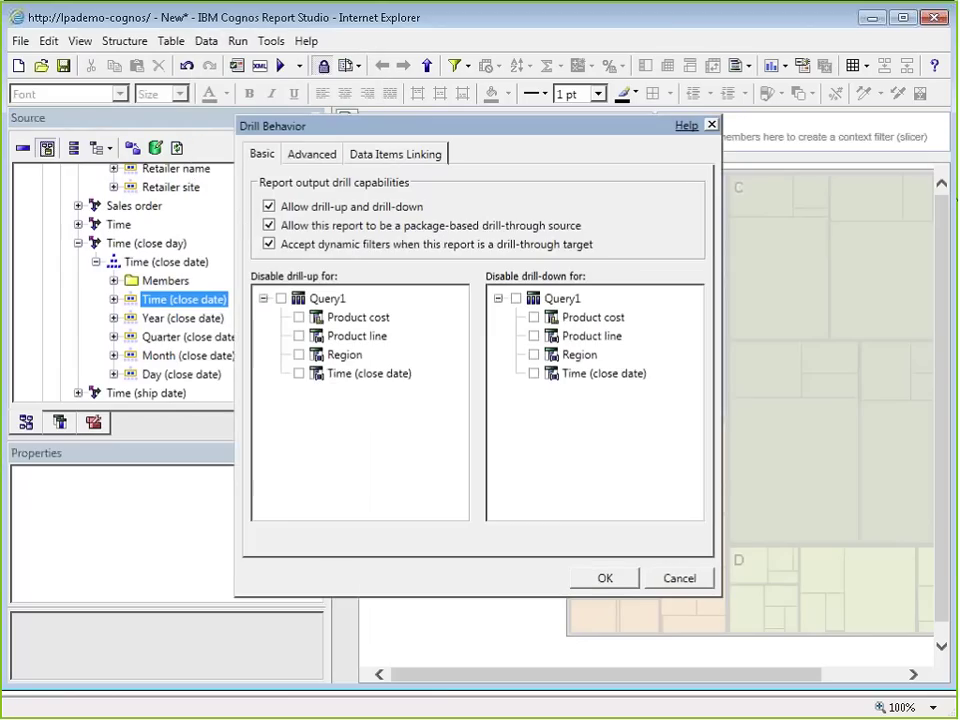
{"action": "left_click", "coordinate": [604, 578]}
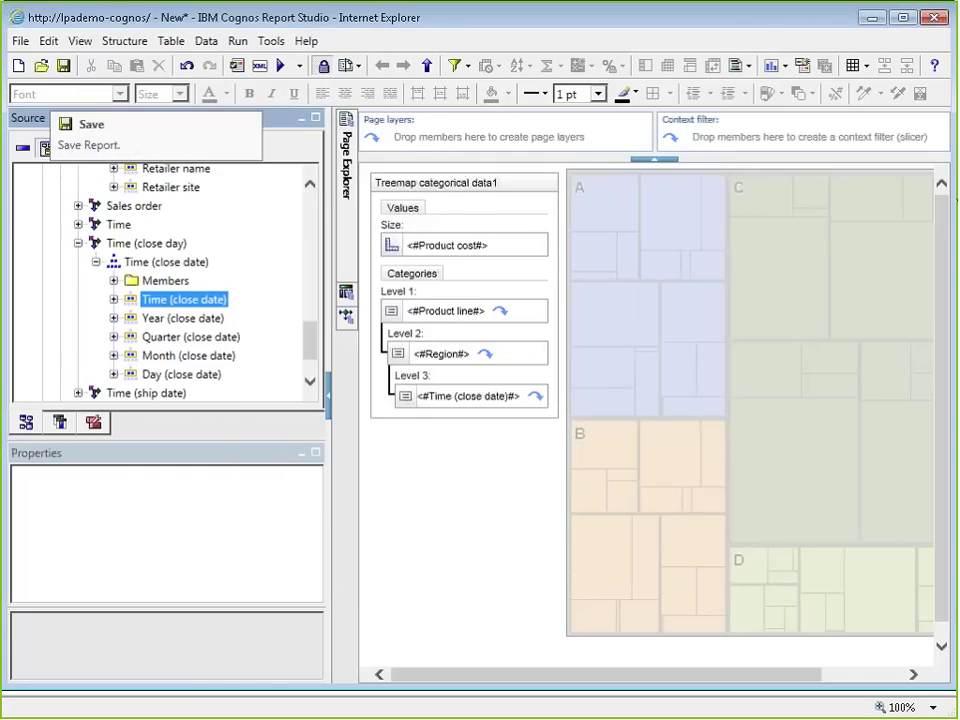
Step: Save the report as 'Drill Example'
{"action": "left_click", "coordinate": [64, 68]}
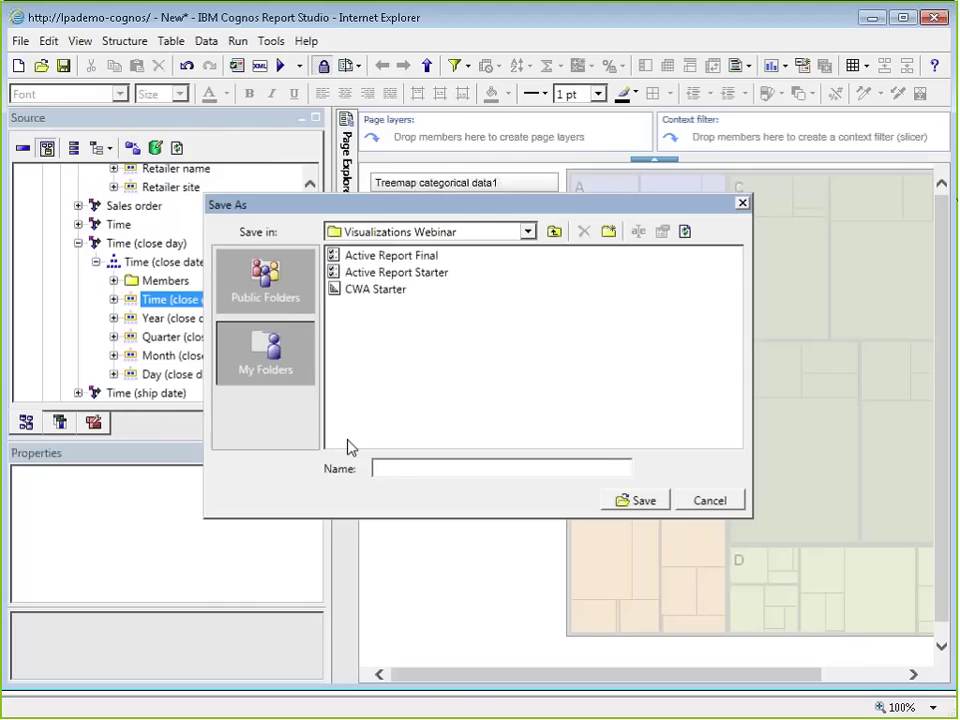
{"action": "type", "text": "Drill Example"}
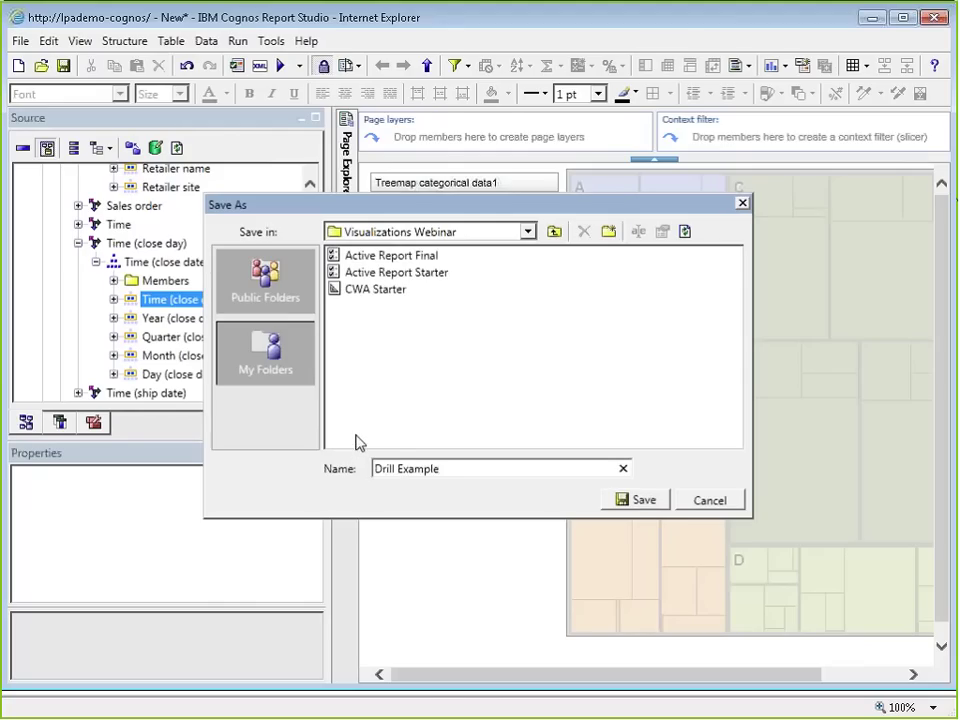
{"action": "left_click", "coordinate": [645, 505]}
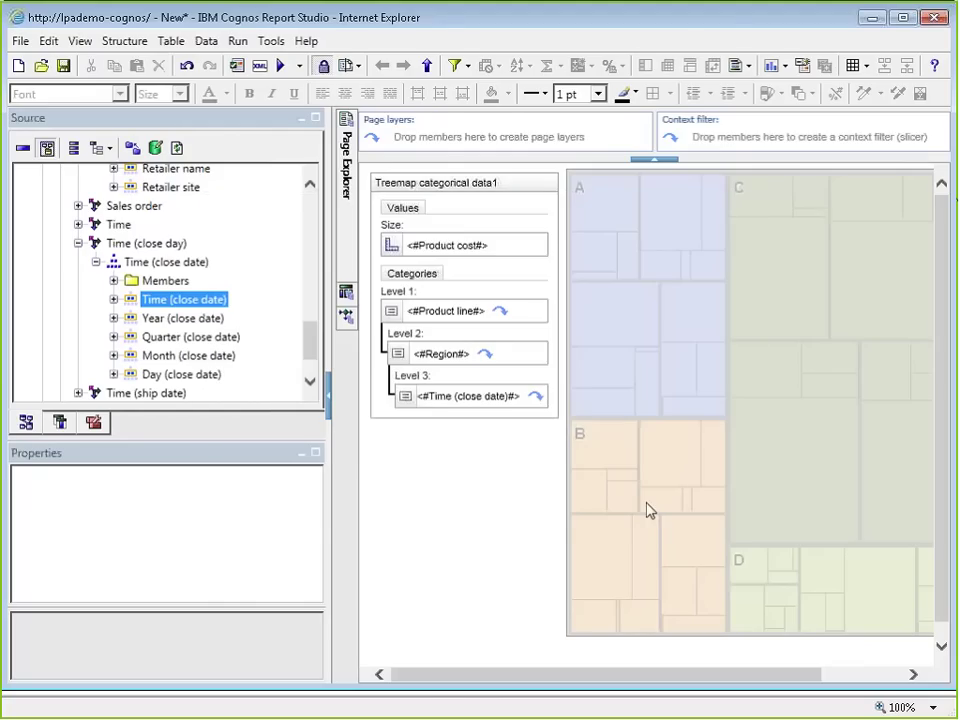
Step: Refresh My Folders in Cognos Connection and run the Drill Example report
{"action": "key", "text": "alt+Tab"}
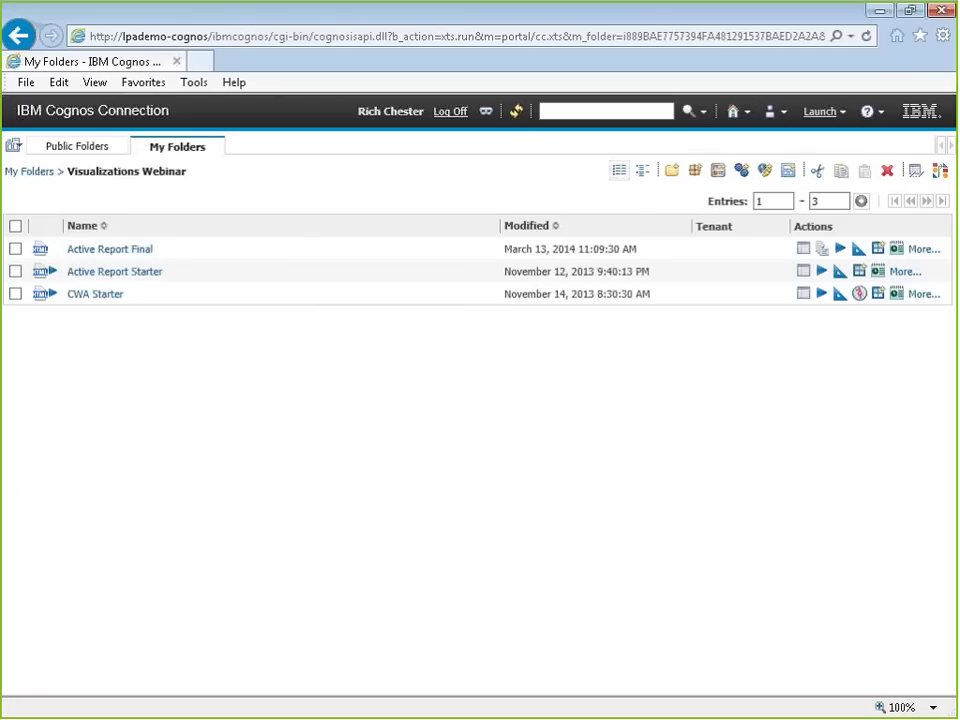
{"action": "left_click", "coordinate": [516, 116]}
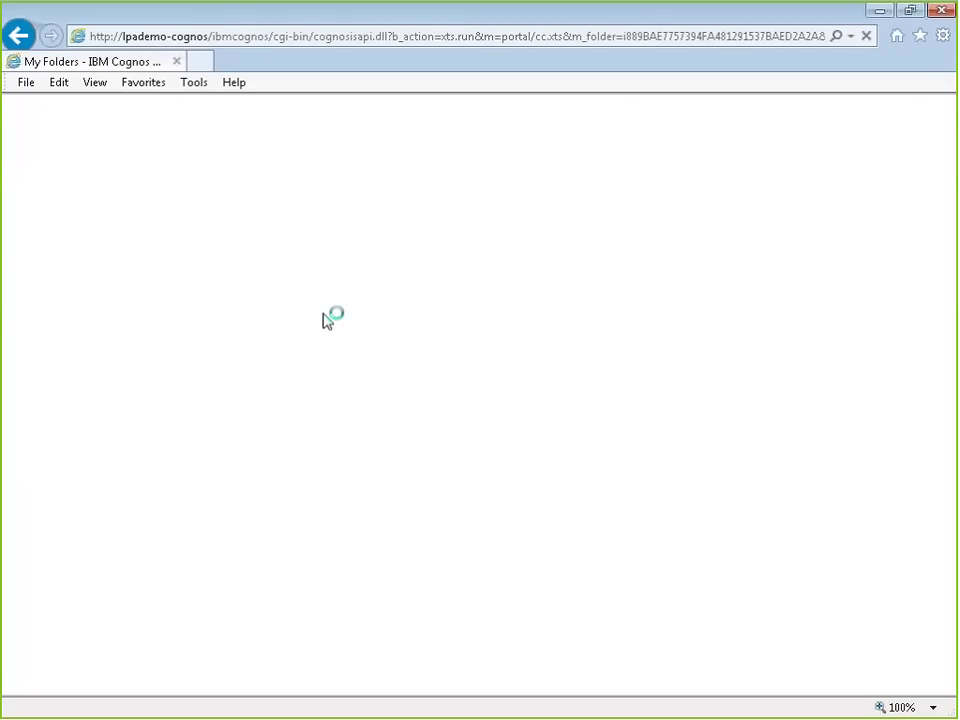
{"action": "left_click", "coordinate": [44, 291]}
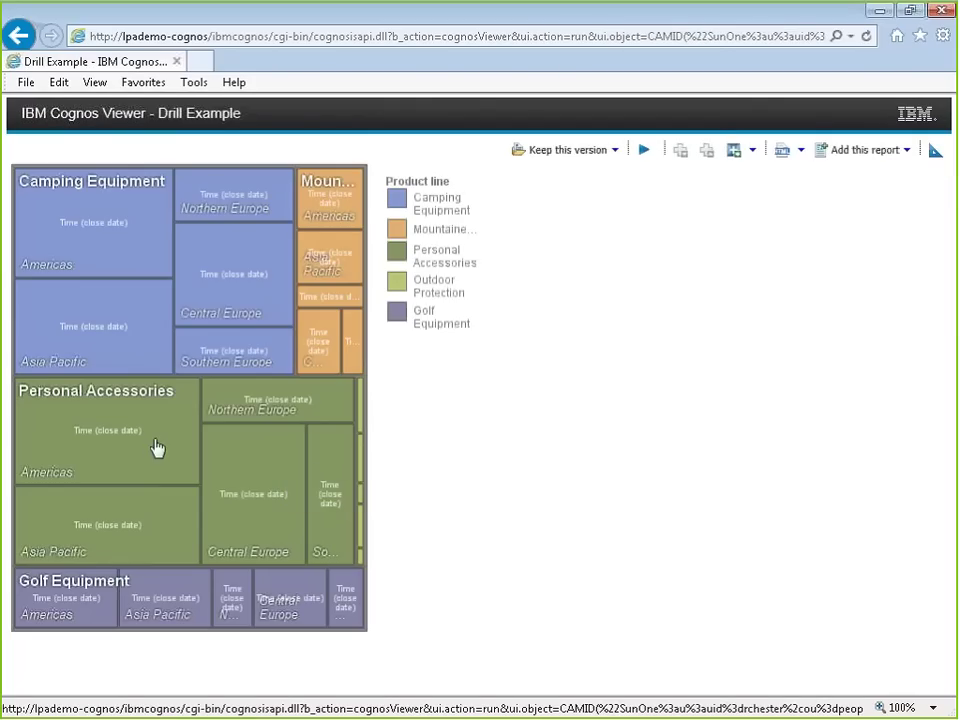
Step: Drill down the treemap from the time total to years, quarters, then months
{"action": "mouse_move", "coordinate": [144, 266]}
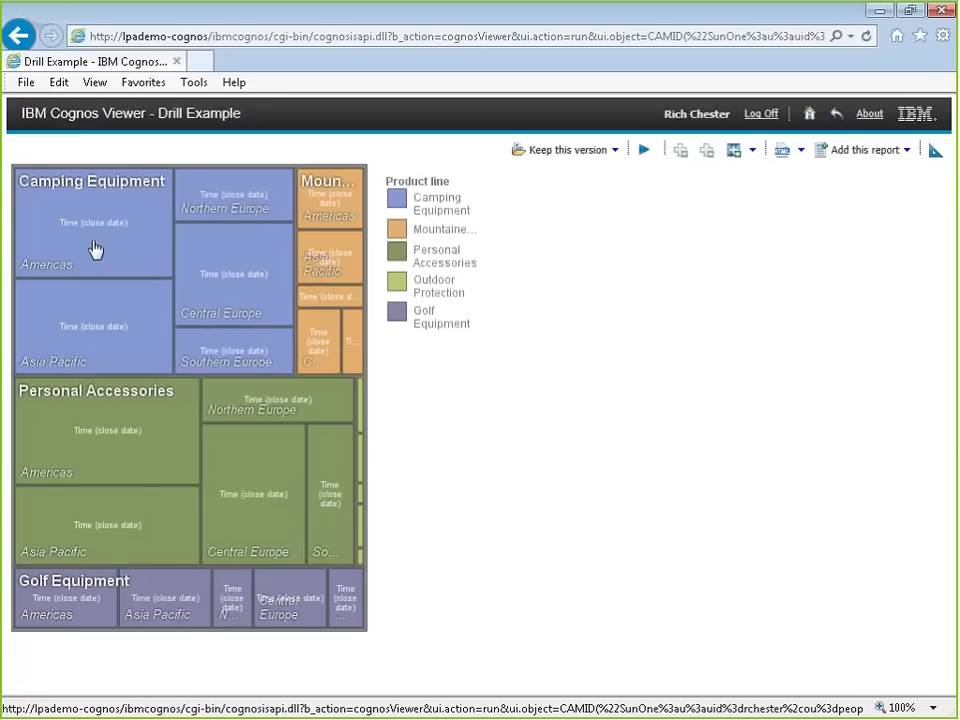
{"action": "left_click", "coordinate": [113, 455]}
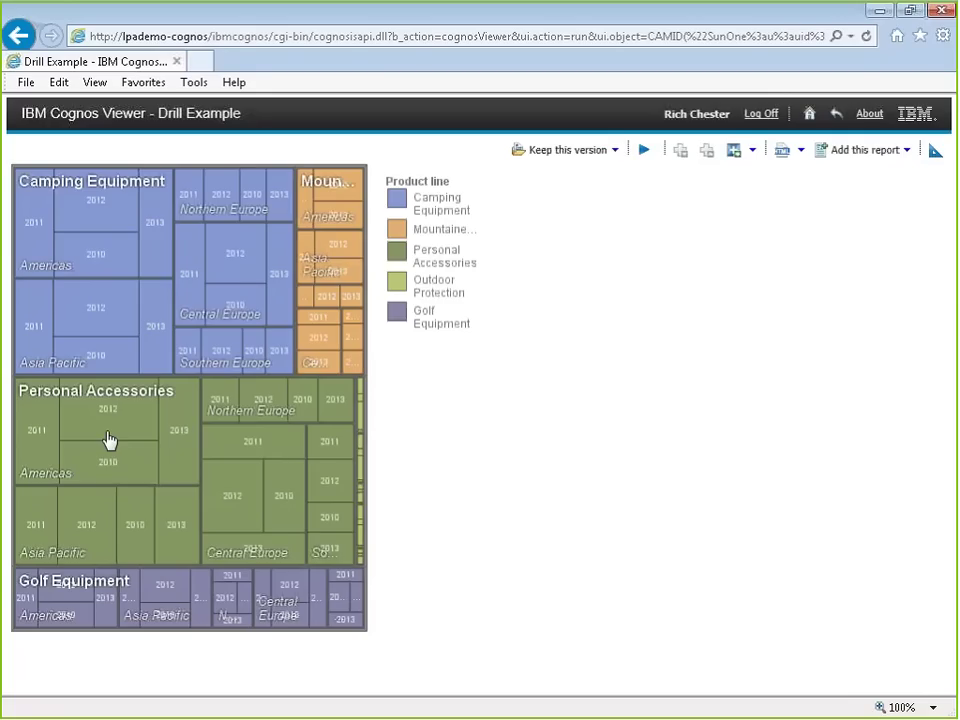
{"action": "left_click", "coordinate": [110, 440]}
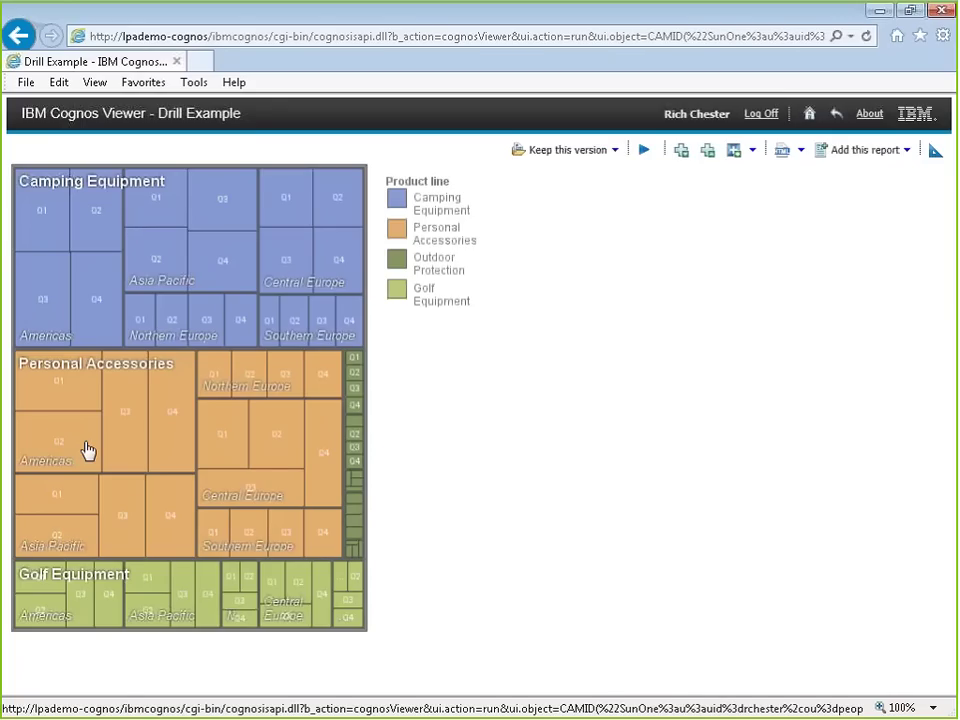
{"action": "left_click", "coordinate": [90, 315]}
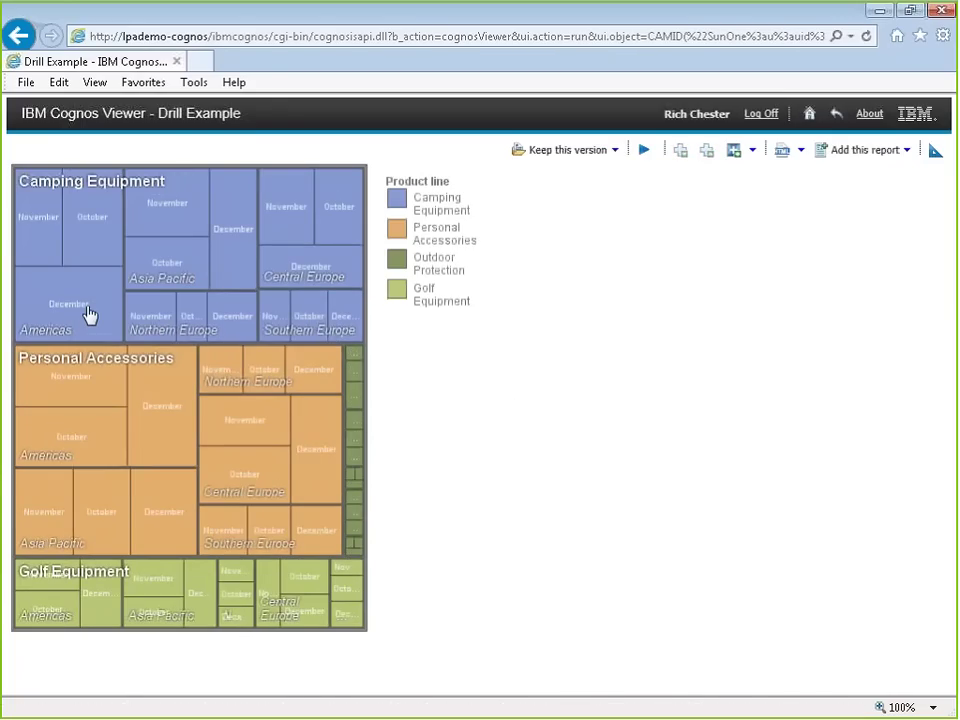
Step: Drill the treemap up from months to quarters, then back to years
{"action": "right_click", "coordinate": [90, 314]}
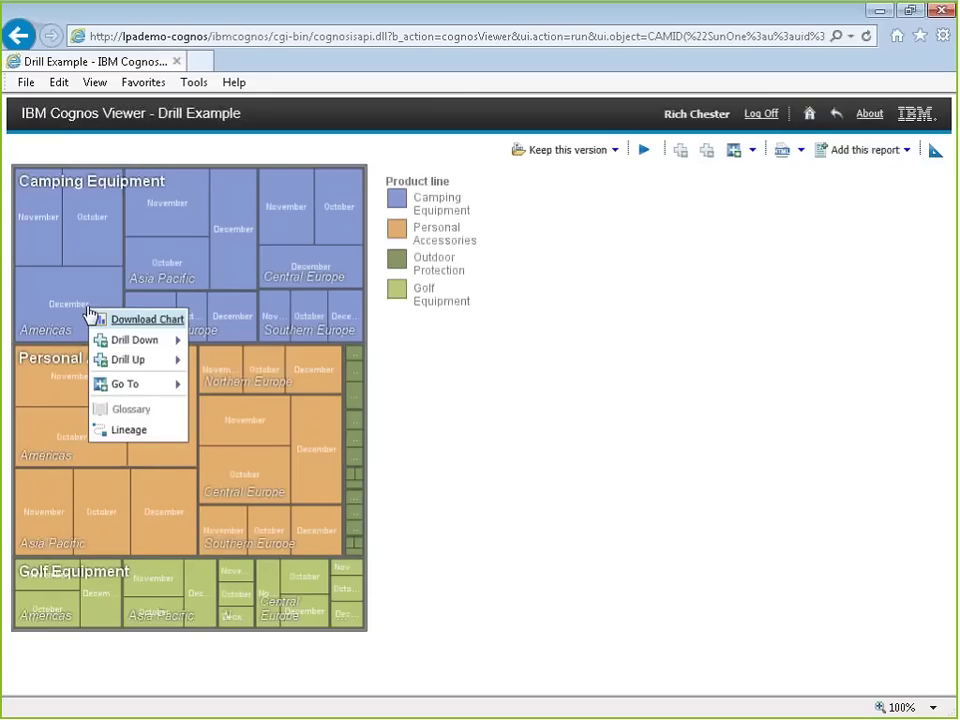
{"action": "mouse_move", "coordinate": [130, 366]}
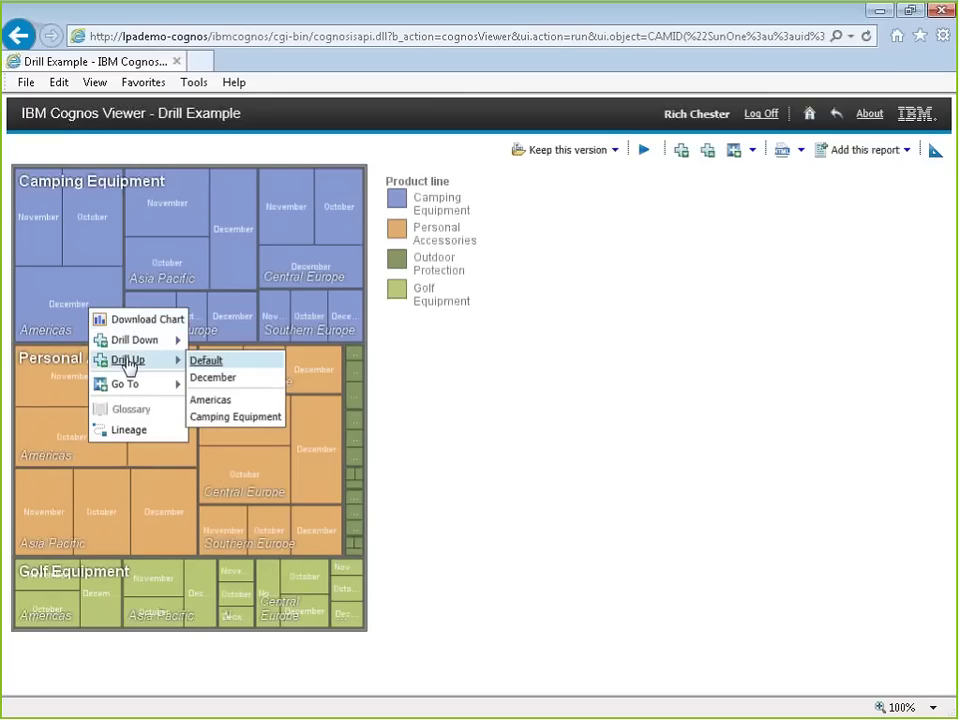
{"action": "left_click", "coordinate": [207, 361]}
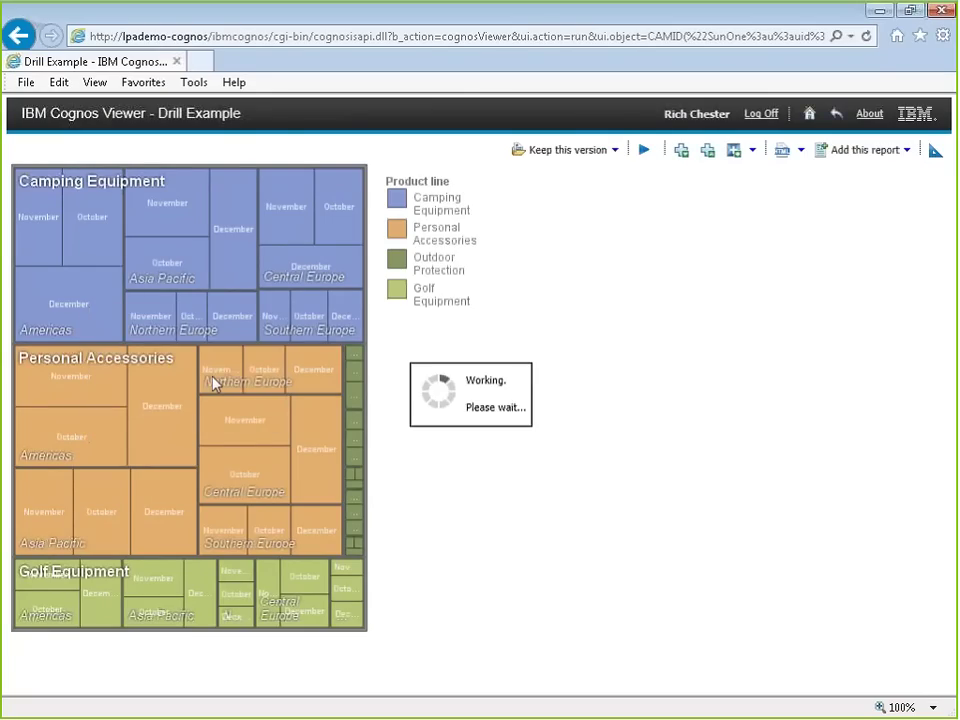
{"action": "right_click", "coordinate": [105, 321]}
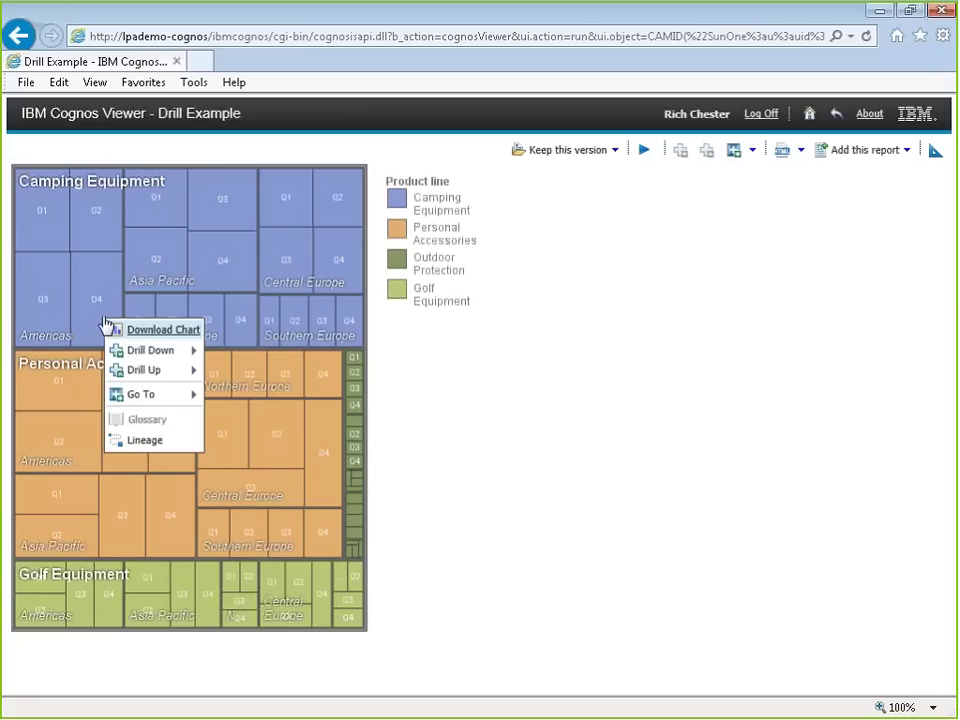
{"action": "left_click", "coordinate": [143, 370]}
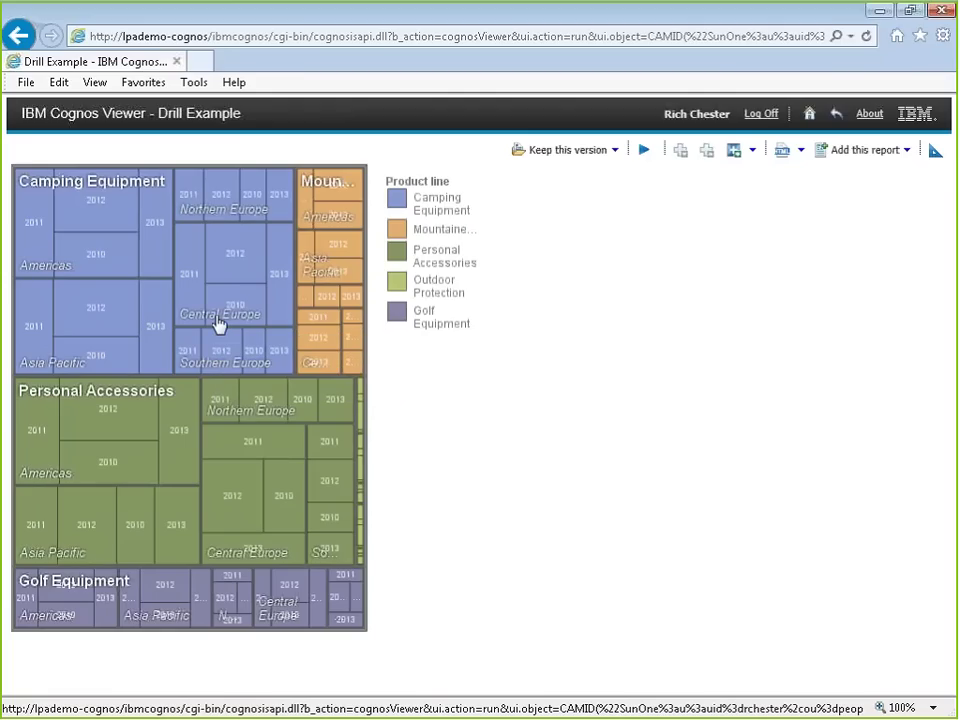
Step: Drill Camping Equipment Central Europe down to quarters, then into its product types
{"action": "right_click", "coordinate": [191, 318]}
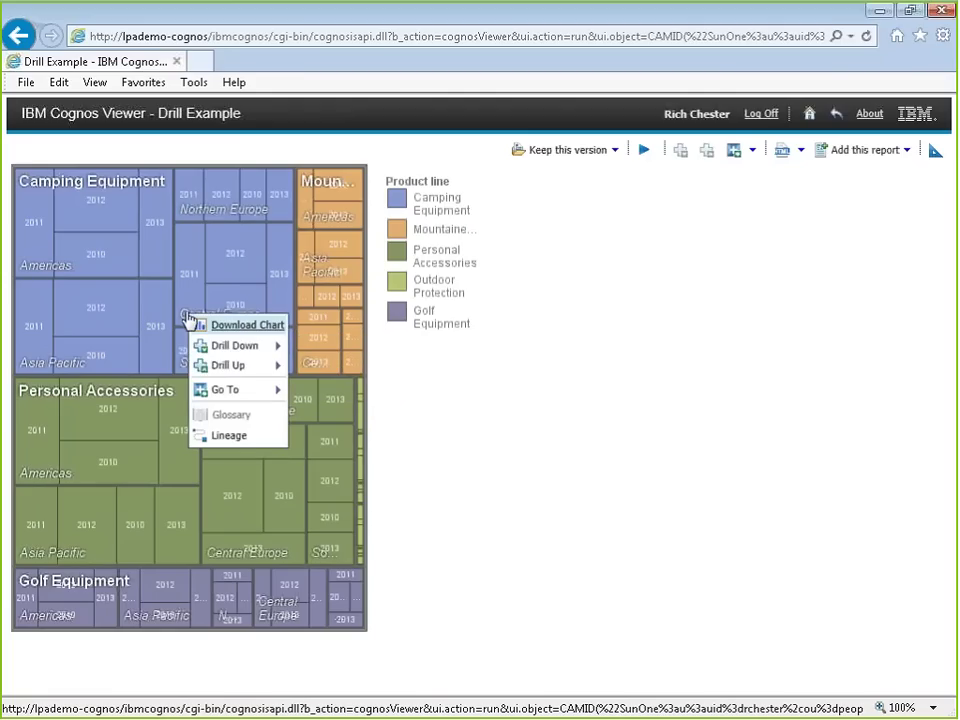
{"action": "mouse_move", "coordinate": [210, 347]}
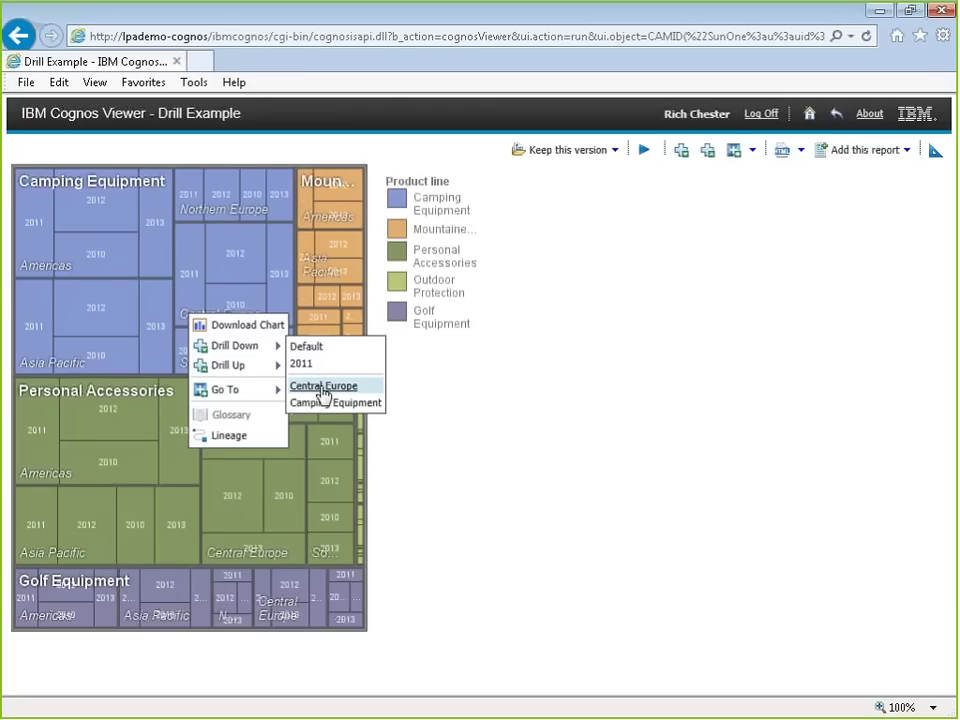
{"action": "left_click", "coordinate": [545, 441]}
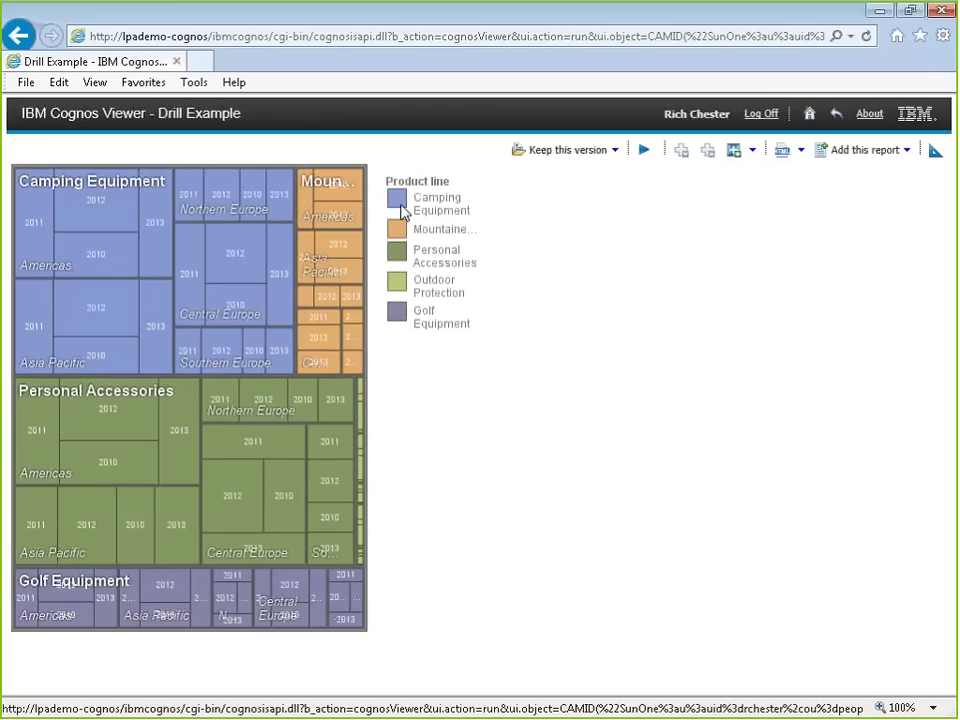
{"action": "right_click", "coordinate": [252, 264]}
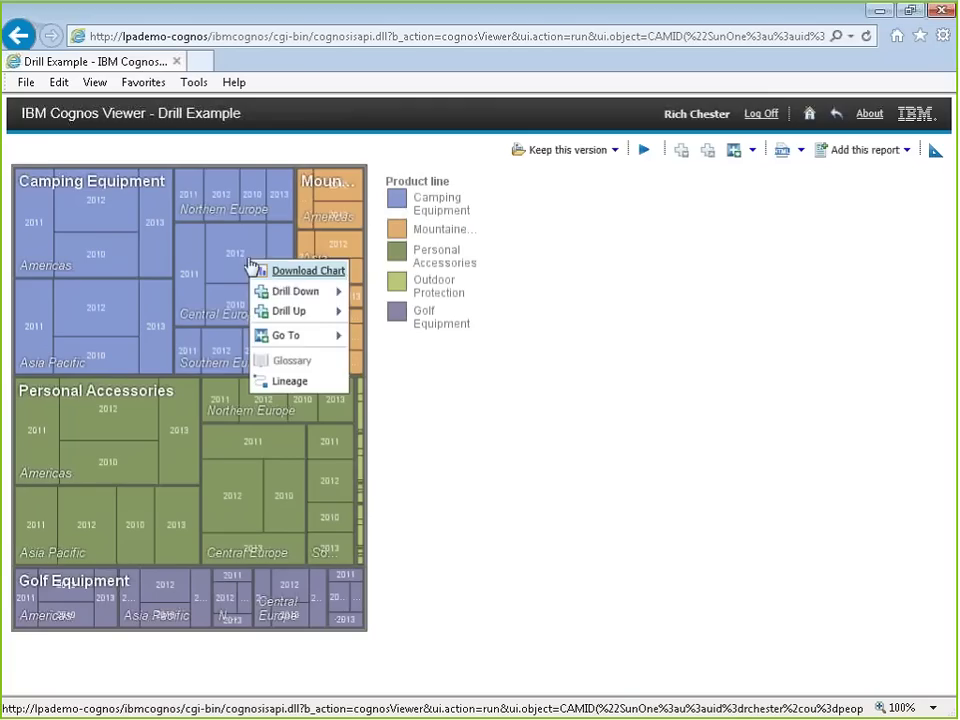
{"action": "left_click", "coordinate": [305, 294]}
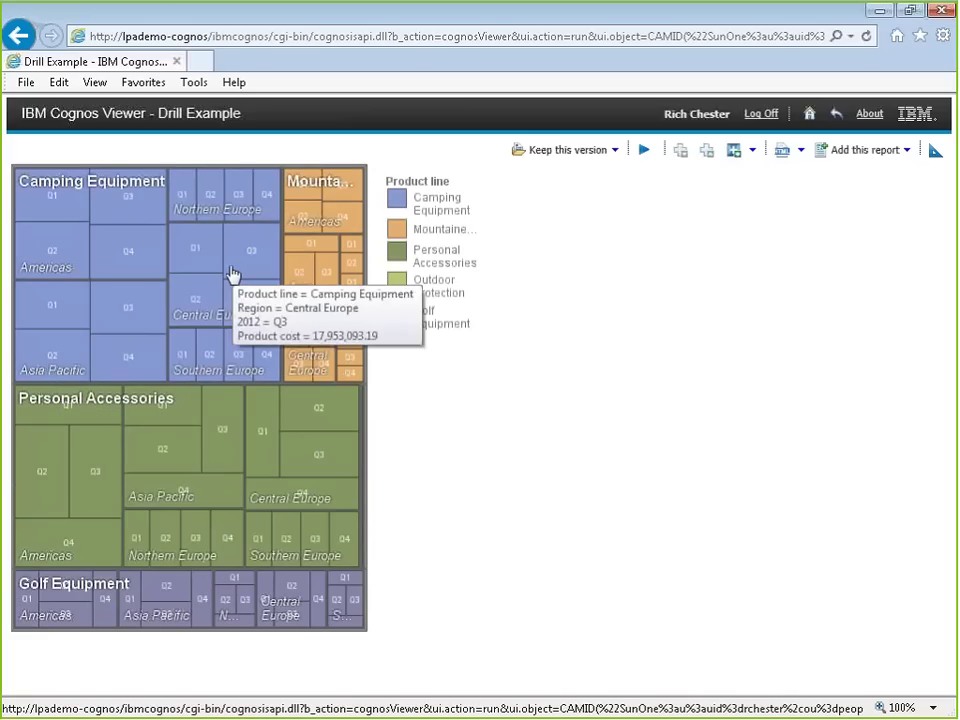
{"action": "right_click", "coordinate": [232, 273]}
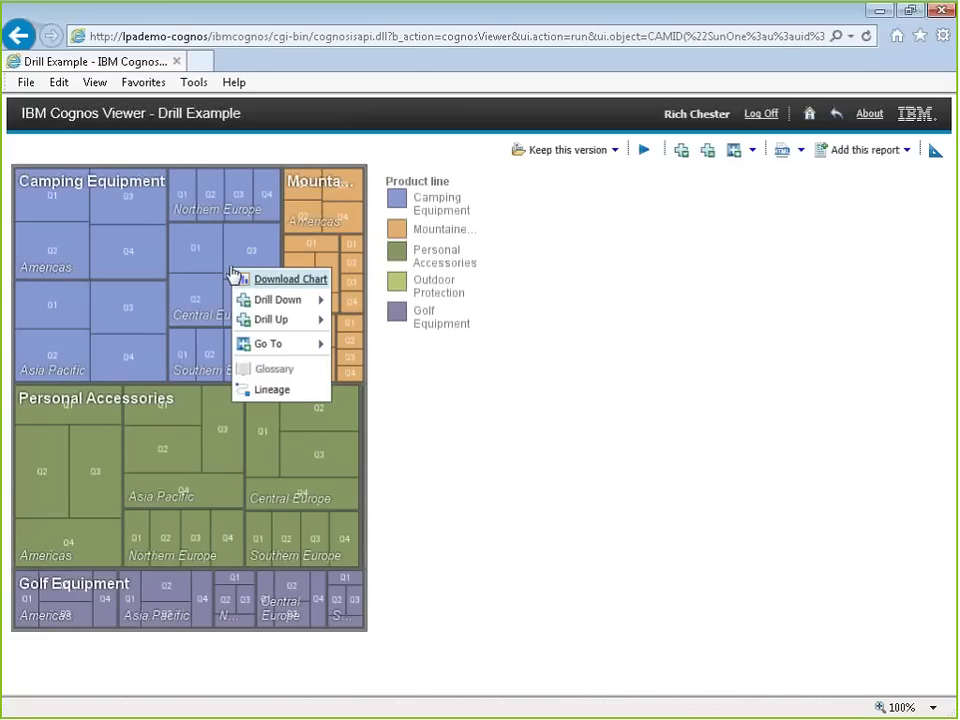
{"action": "mouse_move", "coordinate": [275, 300]}
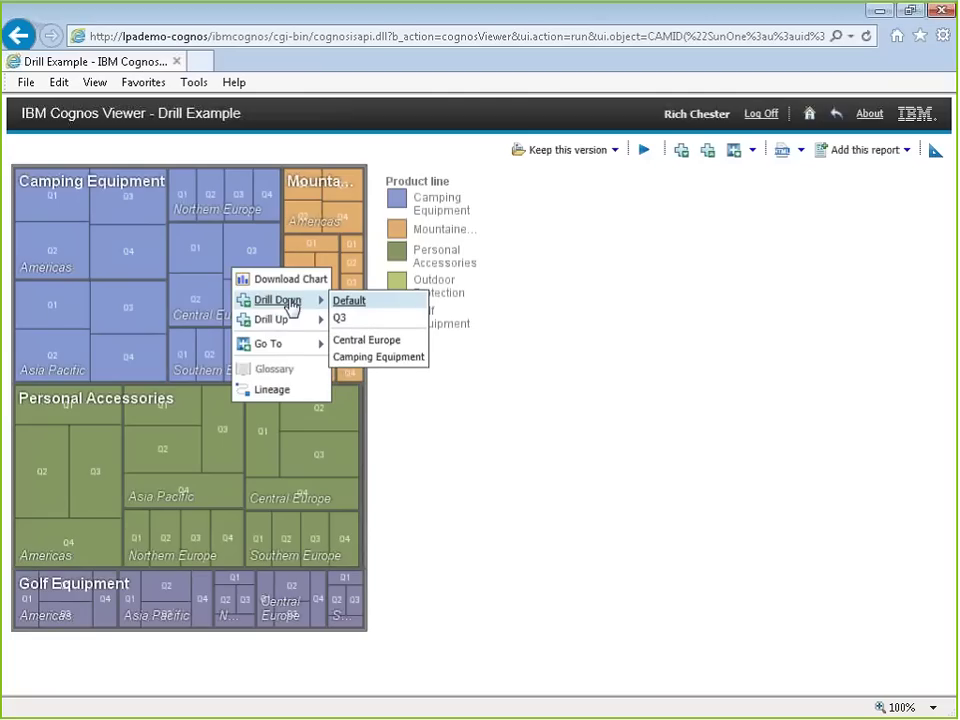
{"action": "left_click", "coordinate": [378, 358]}
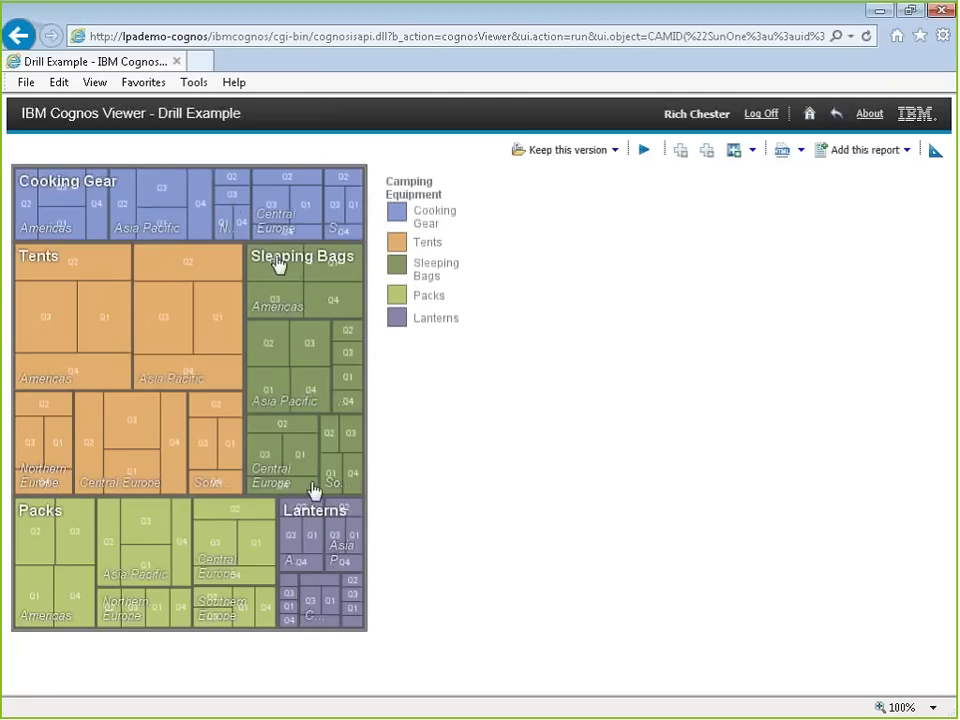
Step: Drill Sleeping Bags Asia Pacific to retailers by quarter, back up, then into Asia Pacific countries
{"action": "right_click", "coordinate": [267, 408]}
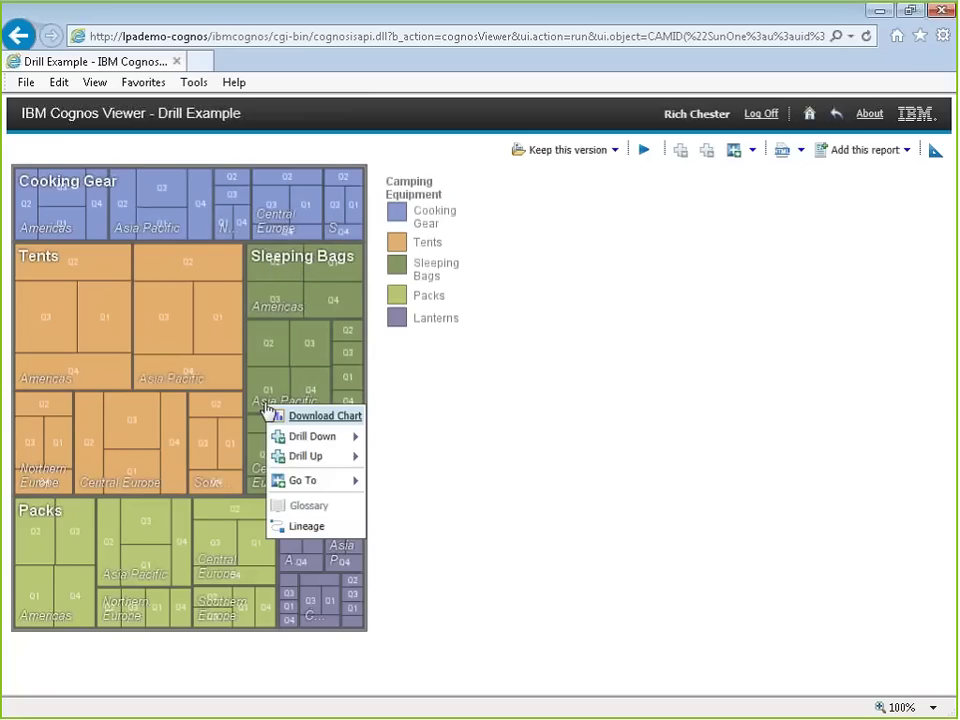
{"action": "mouse_move", "coordinate": [285, 437]}
{"action": "left_click", "coordinate": [375, 477]}
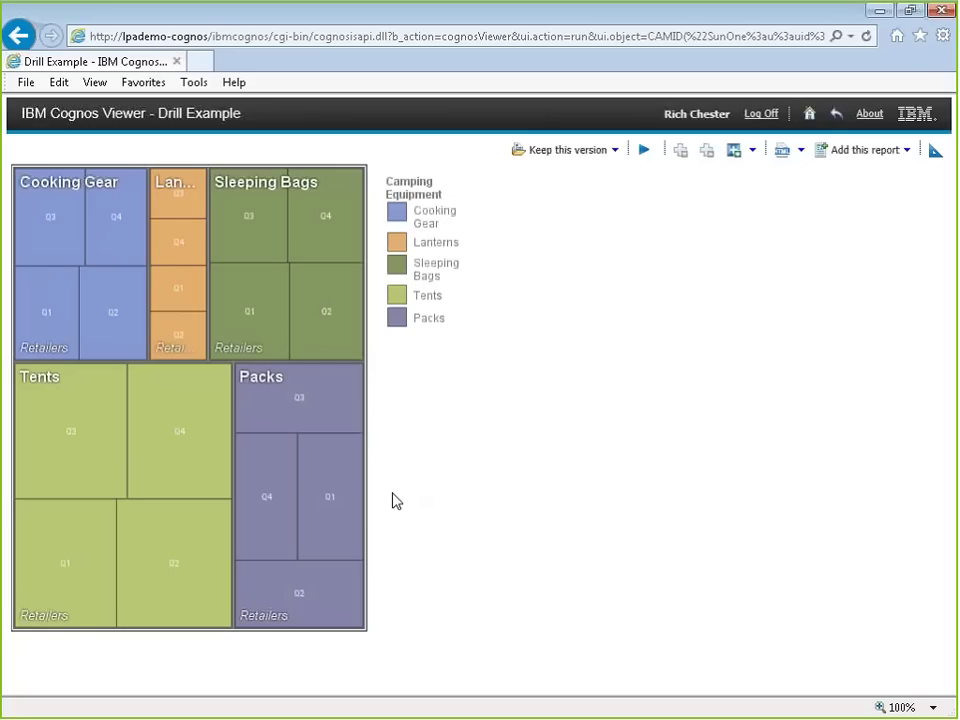
{"action": "mouse_move", "coordinate": [163, 460]}
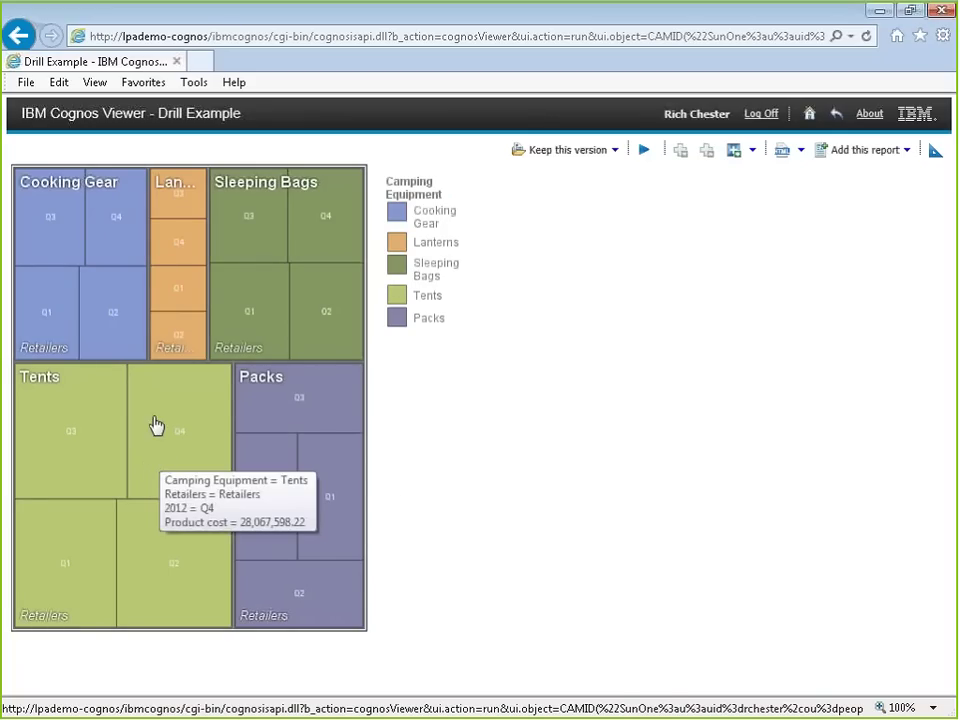
{"action": "right_click", "coordinate": [156, 425]}
{"action": "mouse_move", "coordinate": [191, 451]}
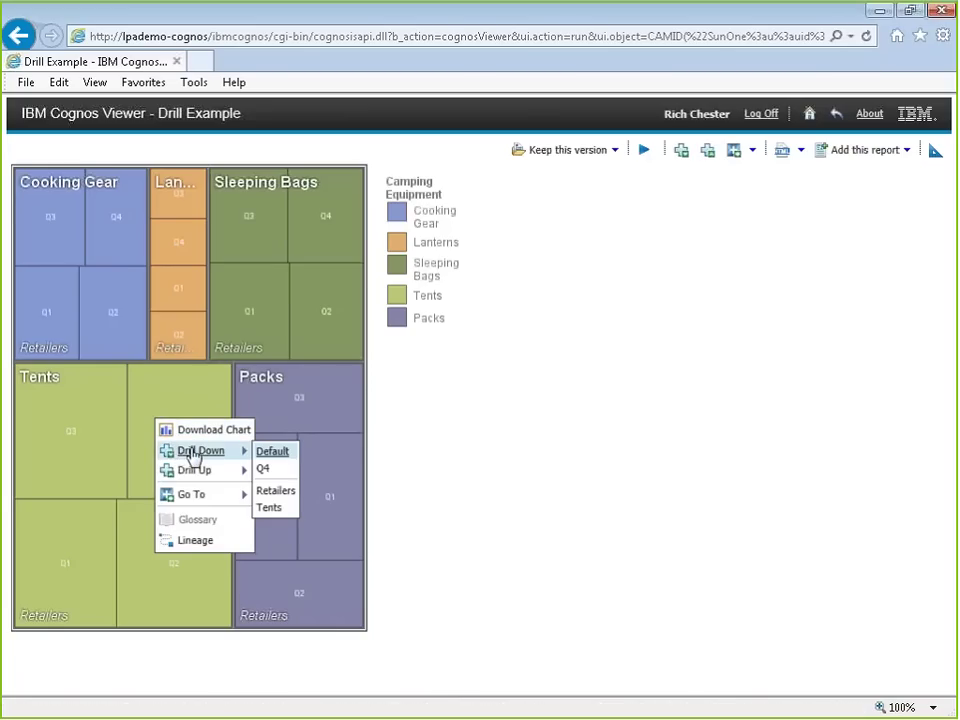
{"action": "mouse_move", "coordinate": [225, 474]}
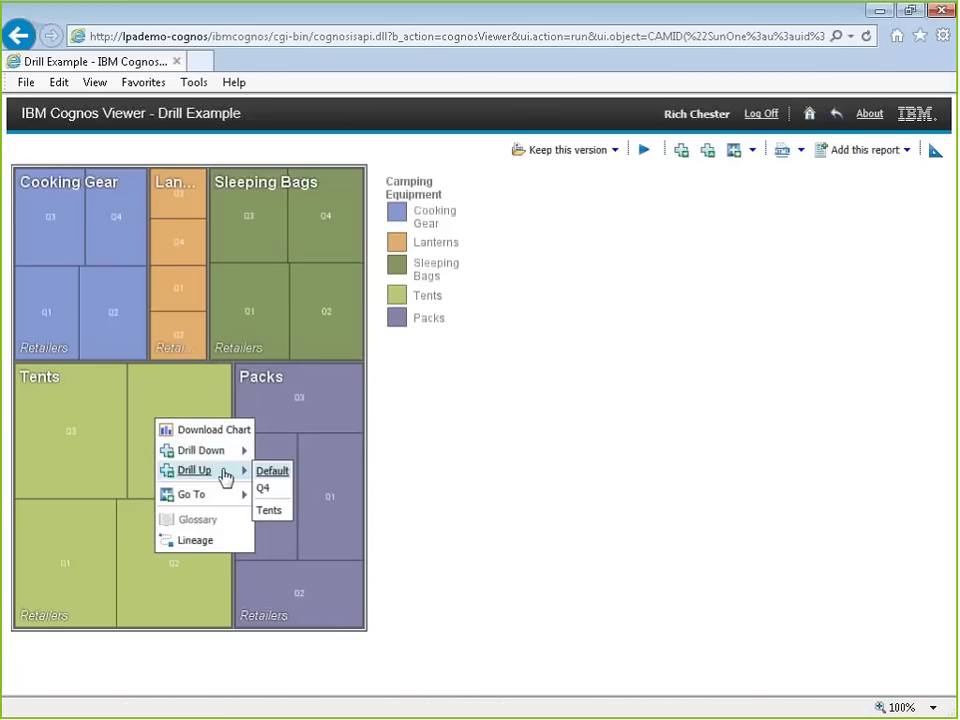
{"action": "left_click", "coordinate": [268, 469]}
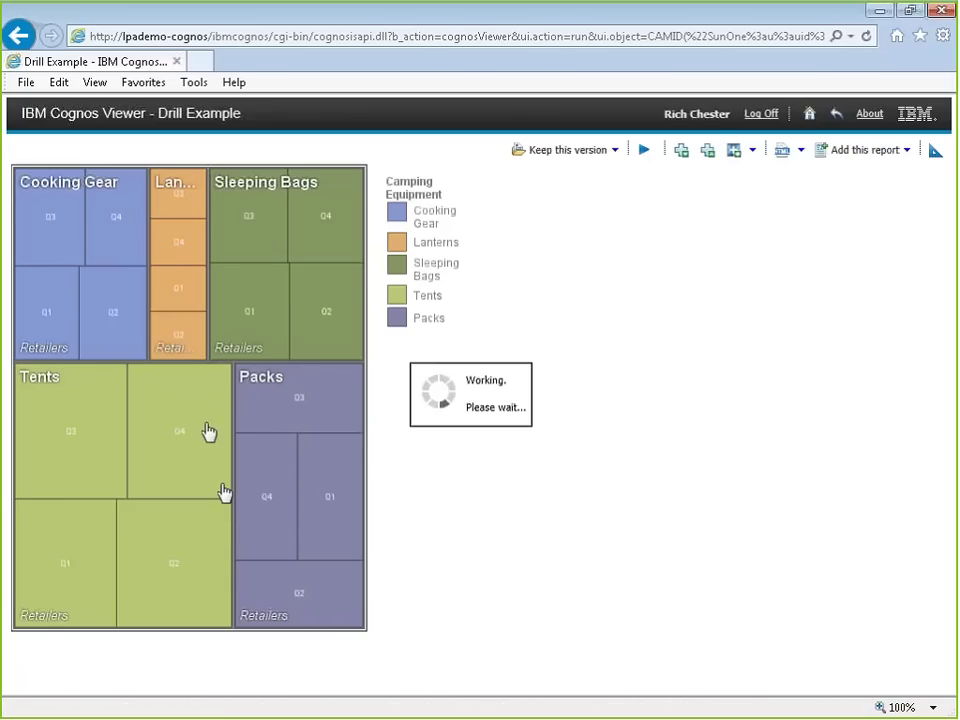
{"action": "right_click", "coordinate": [260, 403]}
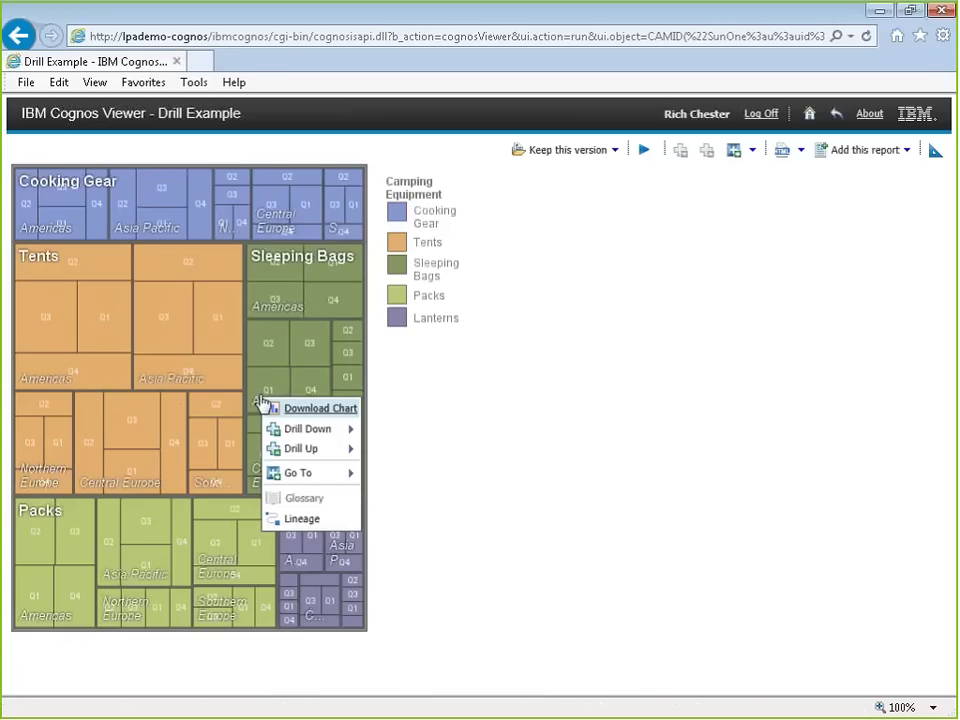
{"action": "mouse_move", "coordinate": [308, 428]}
{"action": "left_click", "coordinate": [430, 428]}
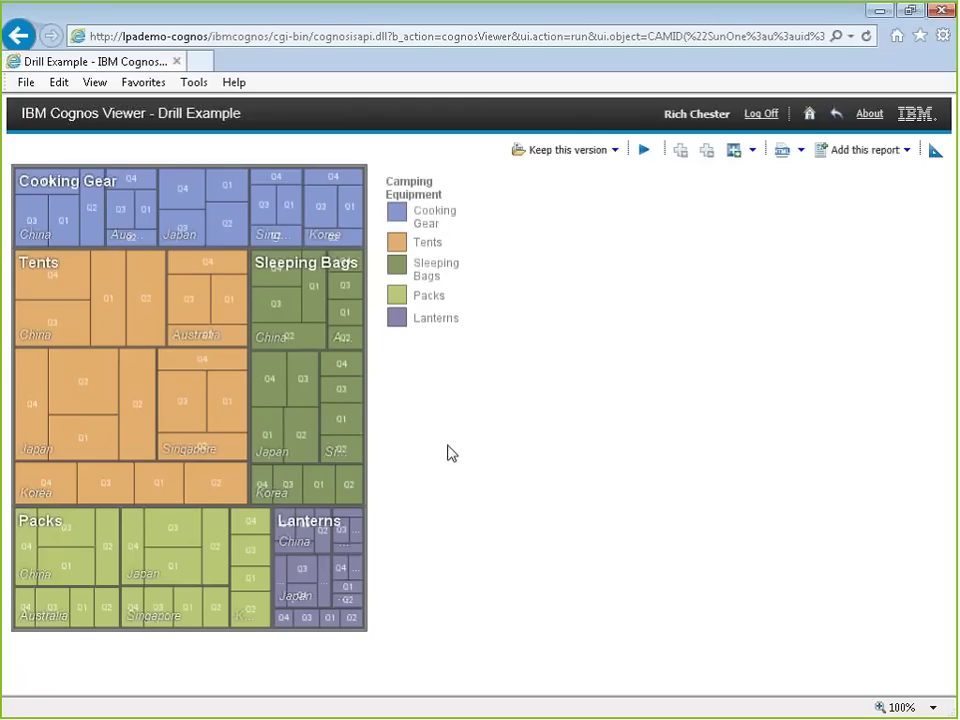
Step: Launch Cognos Workspace from the Cognos Connection Launch menu
{"action": "left_click", "coordinate": [812, 111]}
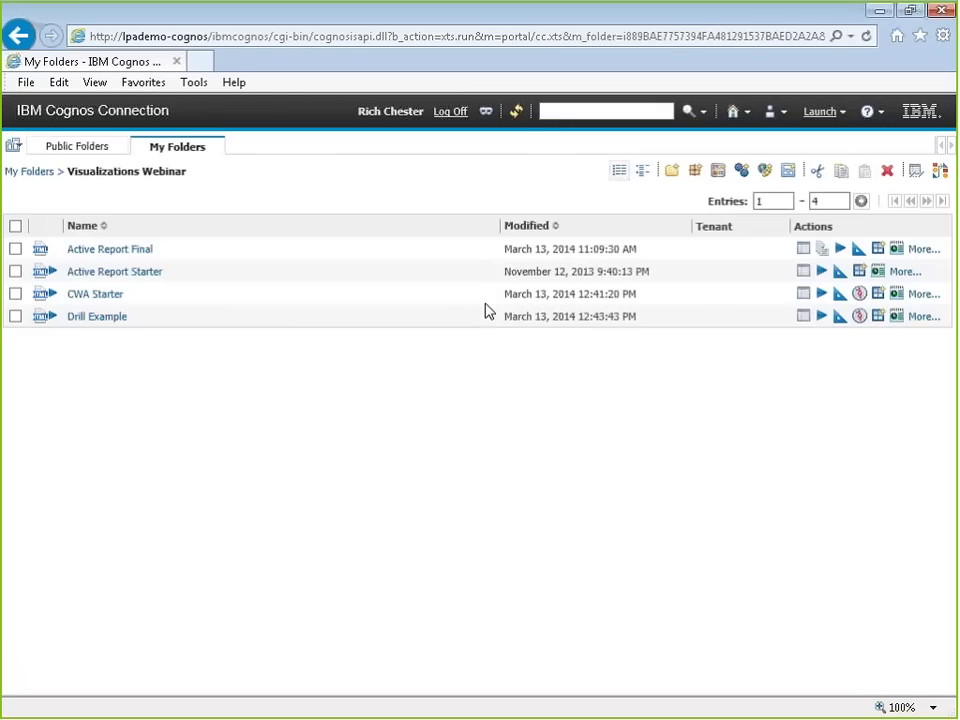
{"action": "left_click", "coordinate": [824, 111]}
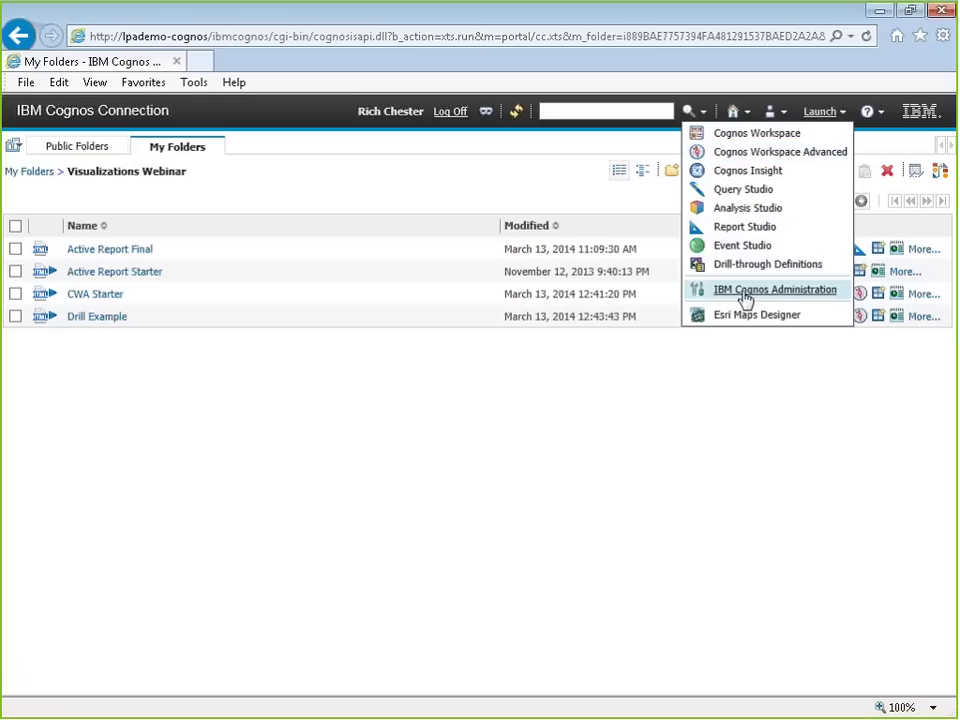
{"action": "left_click", "coordinate": [754, 136]}
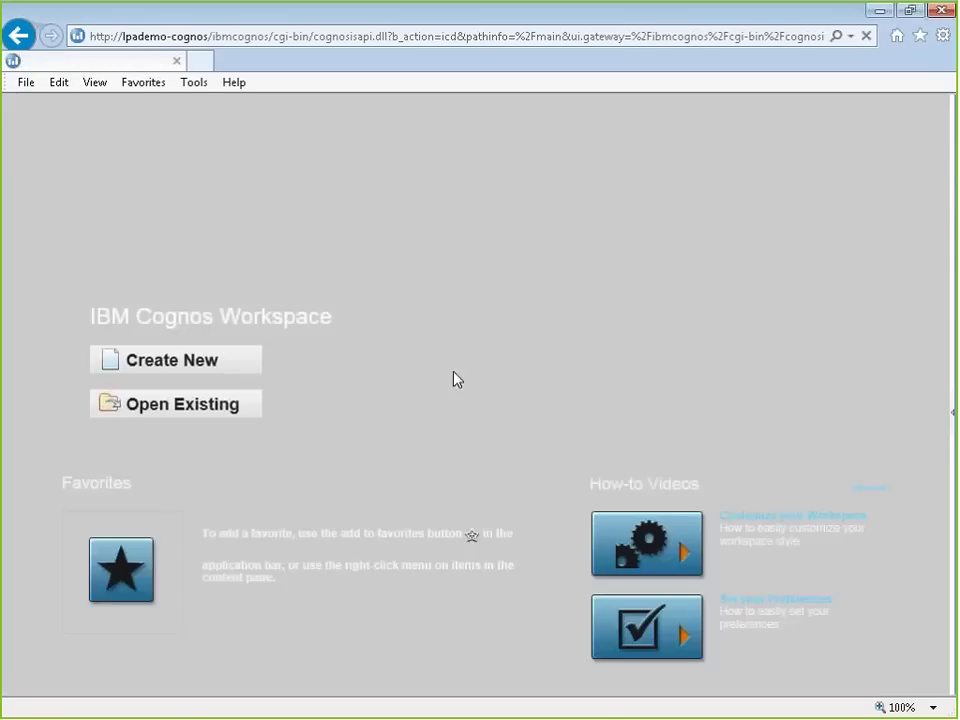
Step: Create a new workspace and add Drill Example's Treemap by category1 from Visualizations Webinar
{"action": "left_click", "coordinate": [197, 400]}
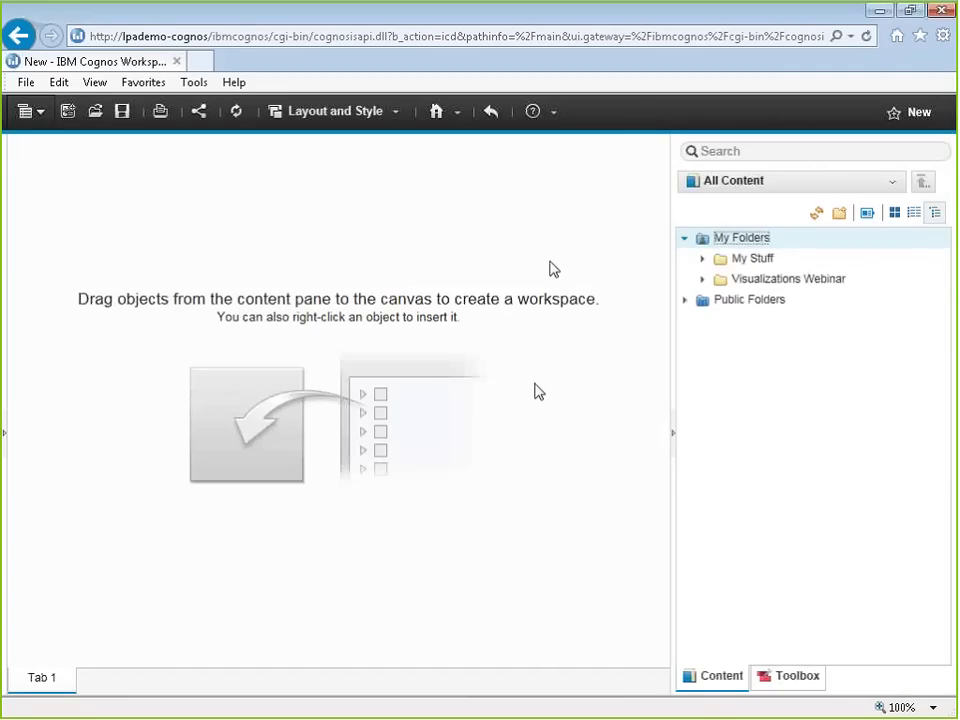
{"action": "left_click", "coordinate": [701, 279]}
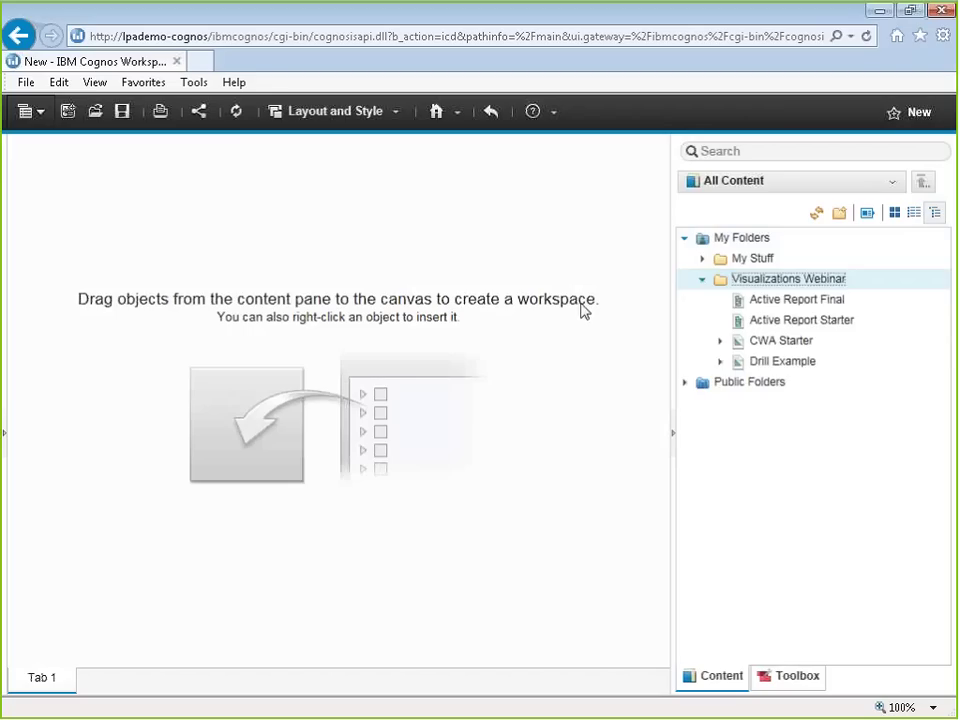
{"action": "left_click", "coordinate": [700, 361]}
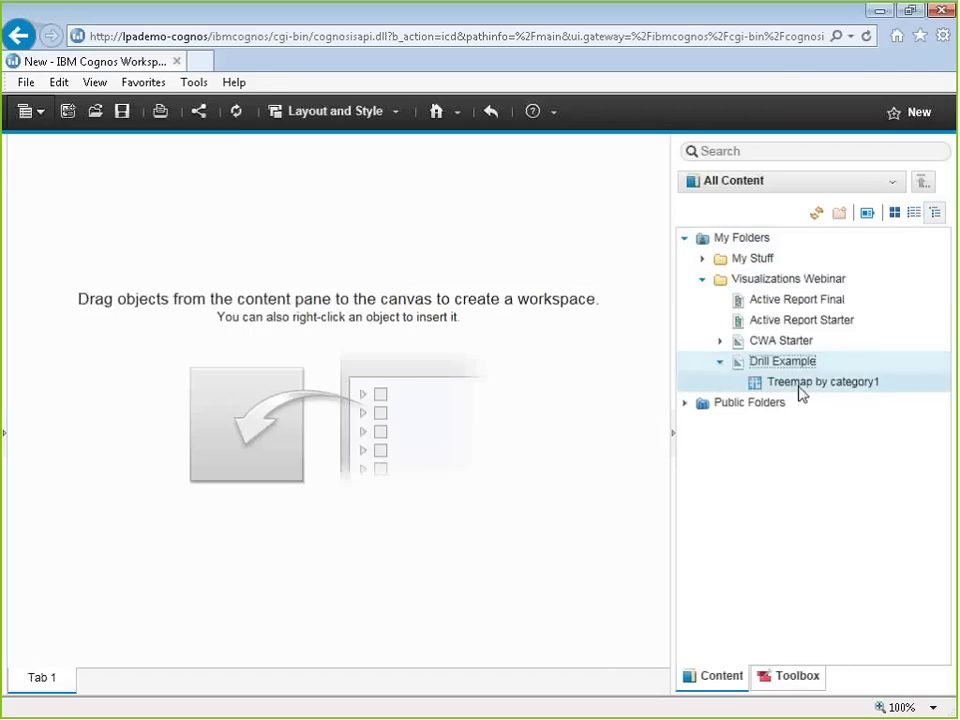
{"action": "left_click_drag", "start_coordinate": [799, 386], "coordinate": [72, 186]}
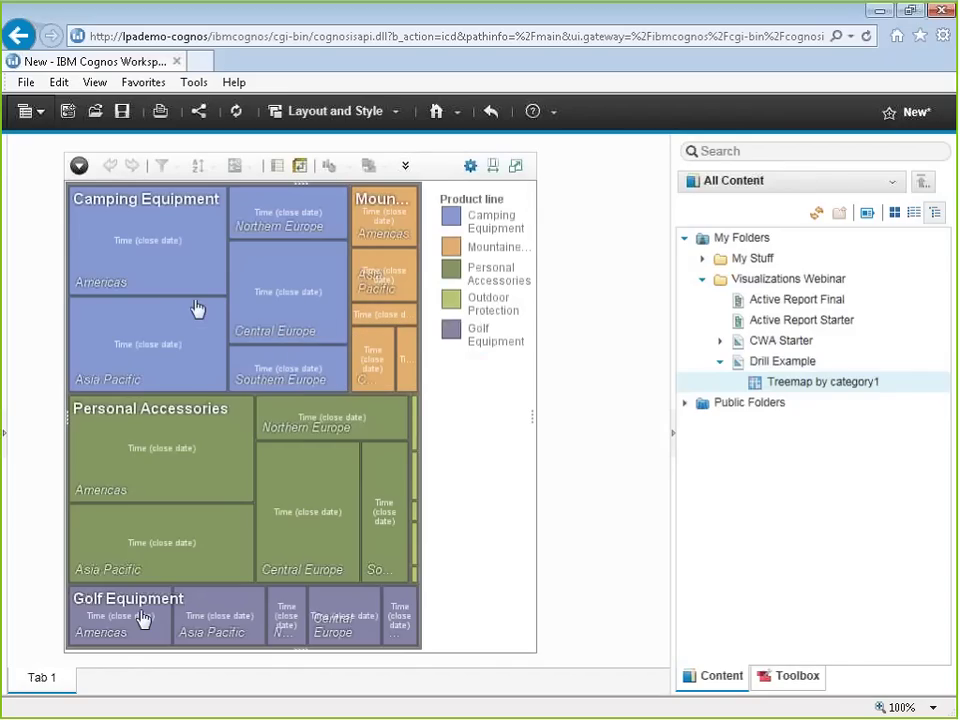
{"action": "mouse_move", "coordinate": [388, 289]}
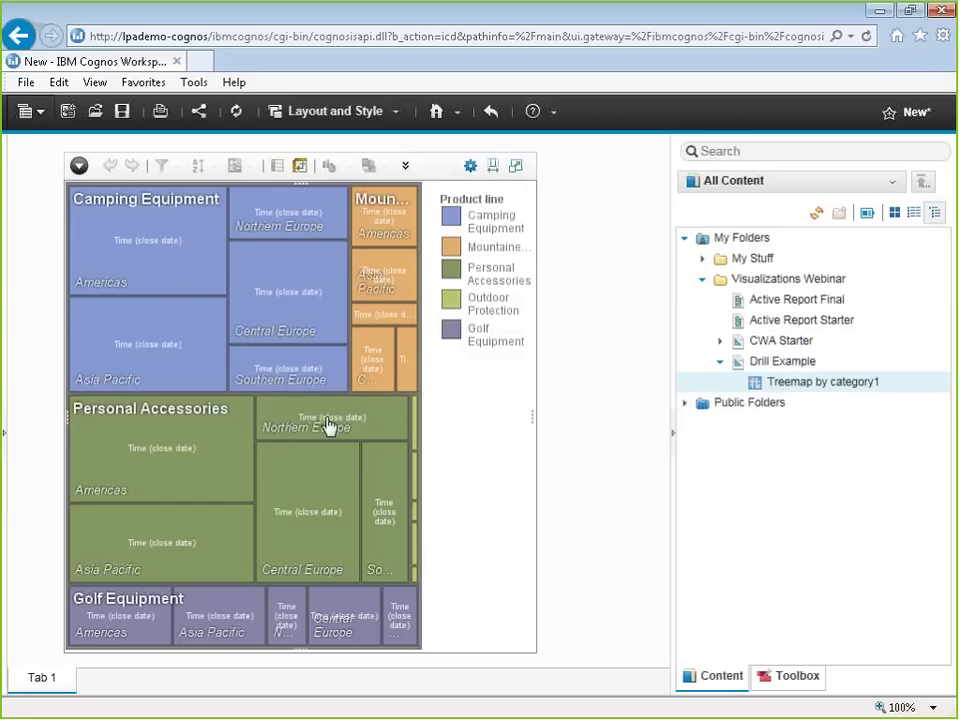
{"action": "mouse_move", "coordinate": [407, 499]}
{"action": "mouse_move", "coordinate": [318, 487]}
Step: Add a Select Value Filter widget to the canvas using Region as the data item
{"action": "left_click", "coordinate": [790, 677]}
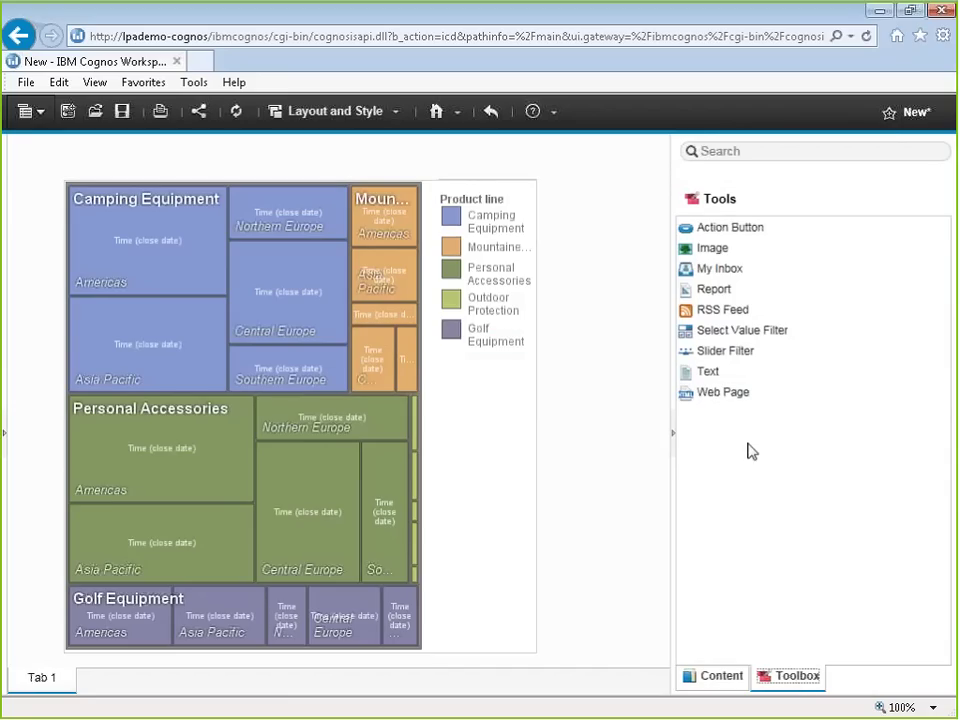
{"action": "left_click_drag", "start_coordinate": [742, 330], "coordinate": [587, 283]}
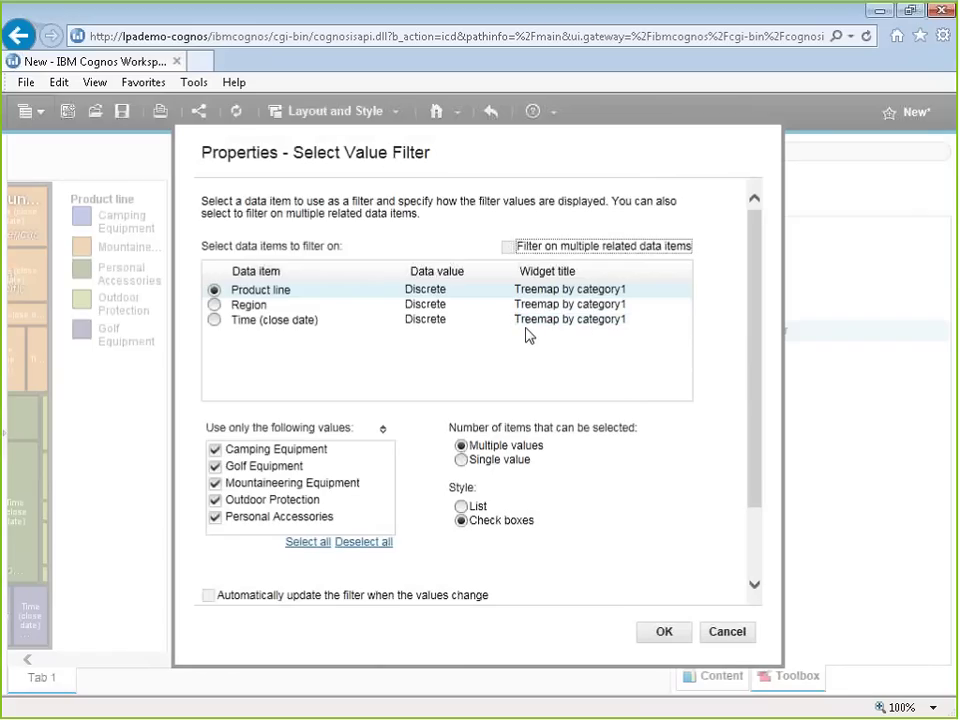
{"action": "left_click", "coordinate": [215, 321]}
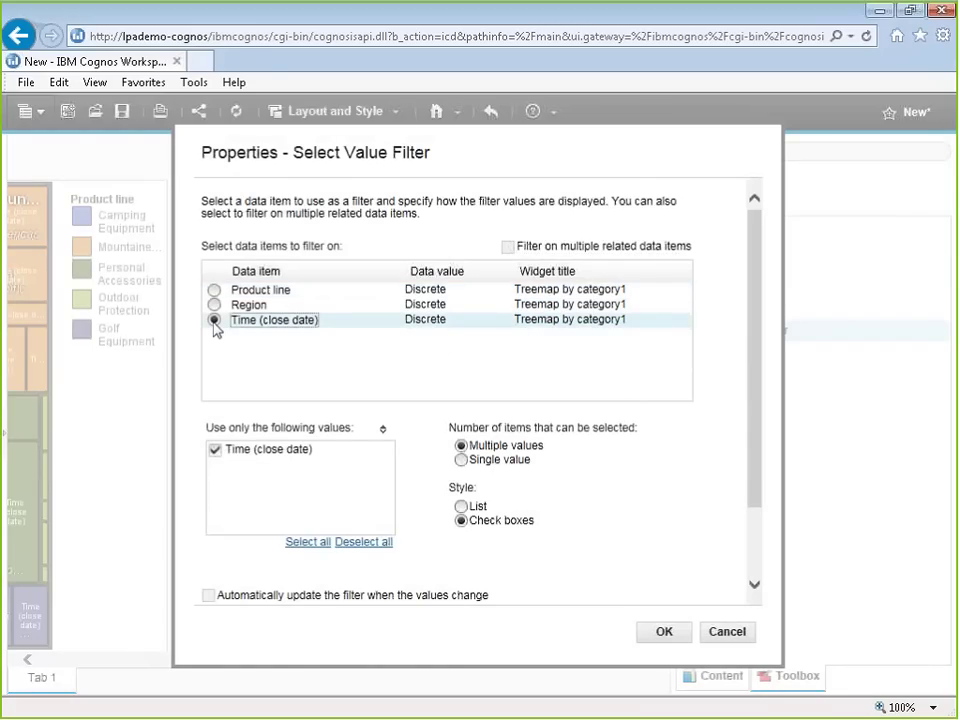
{"action": "key", "text": "Up"}
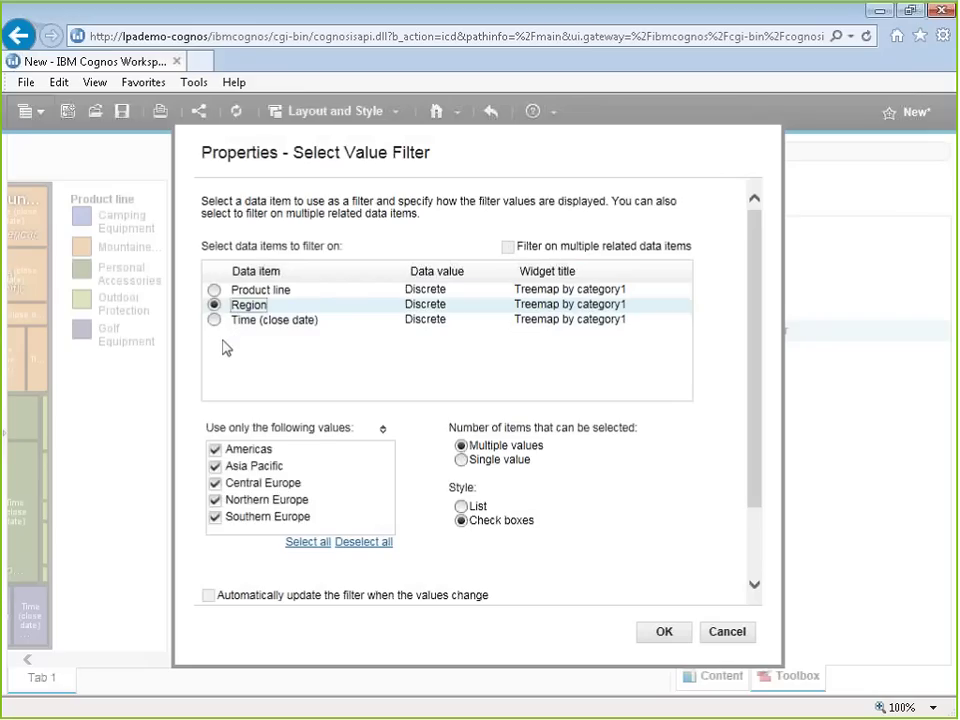
{"action": "key", "text": "Down"}
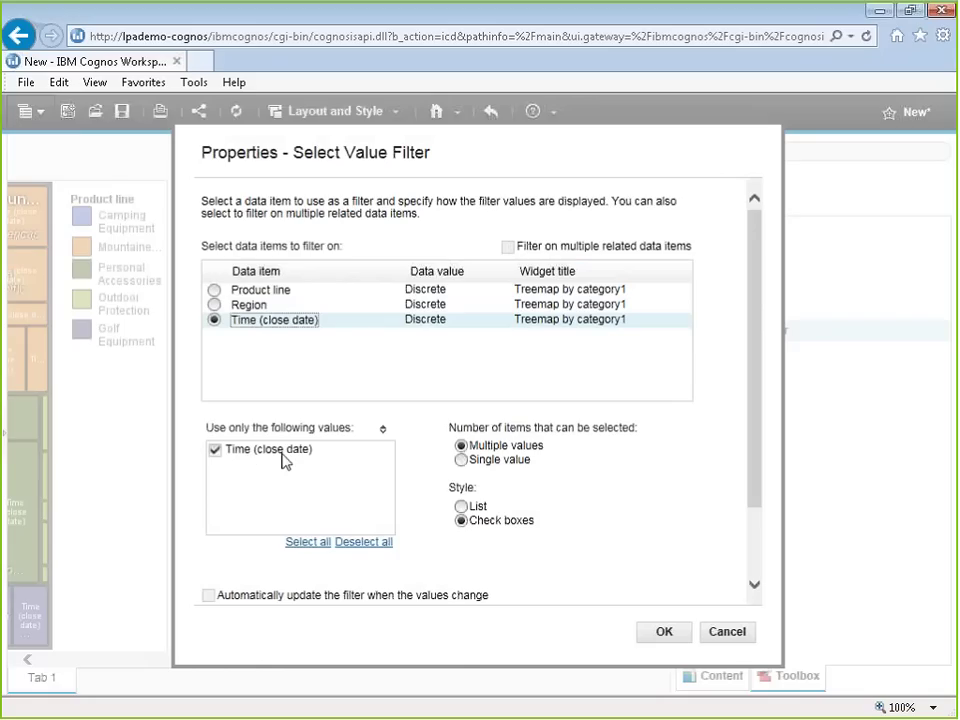
{"action": "left_click", "coordinate": [222, 306]}
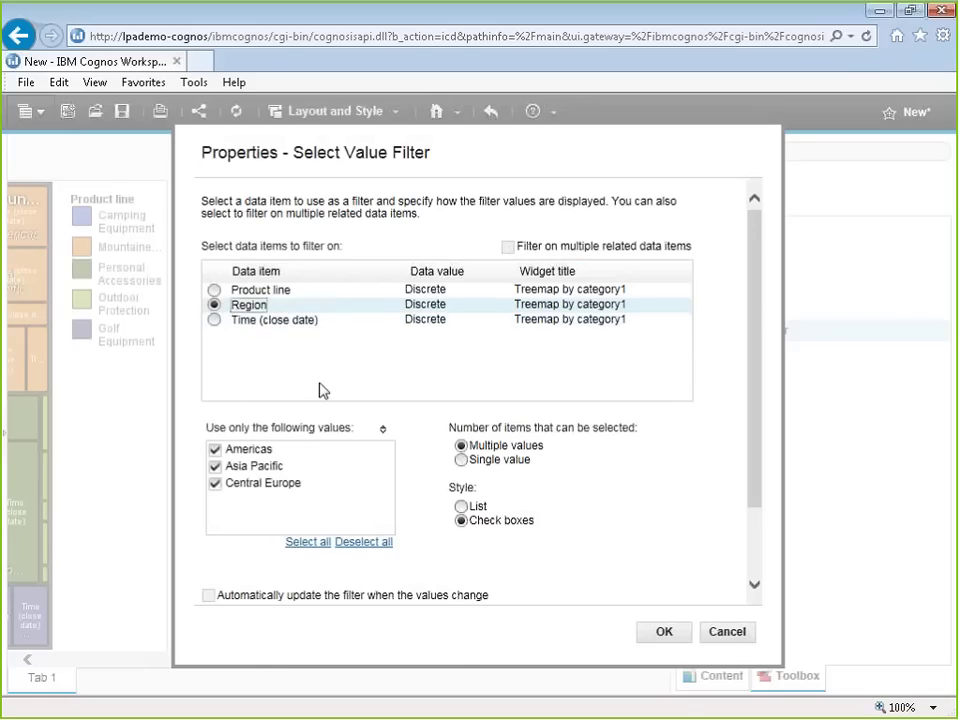
{"action": "left_click", "coordinate": [664, 632]}
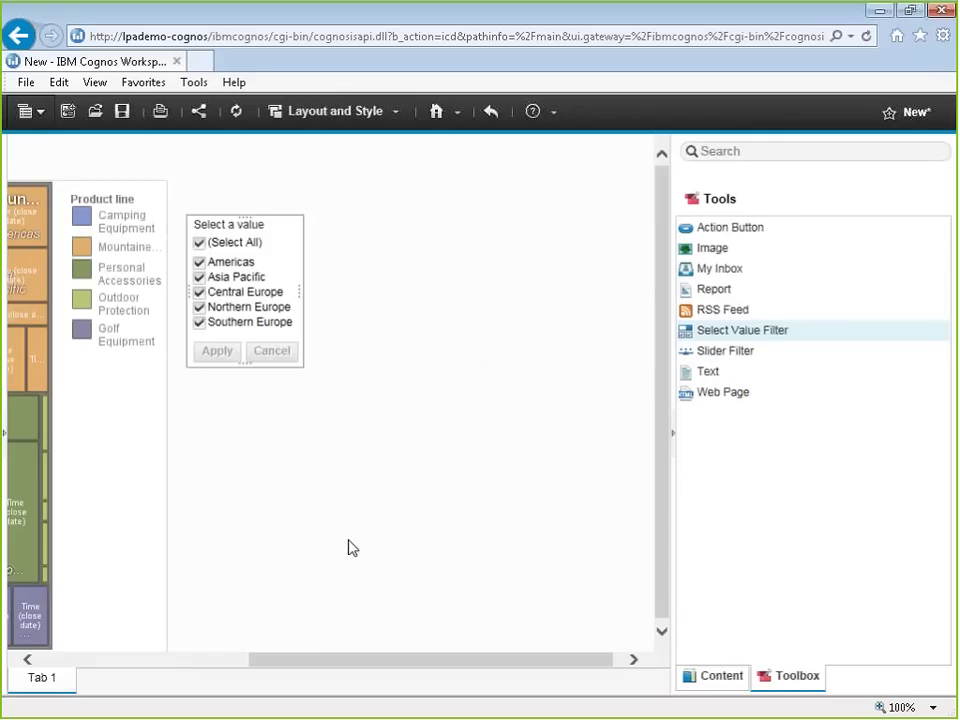
Step: Filter the treemap to only Asia Pacific and Central Europe regions
{"action": "left_click_drag", "start_coordinate": [420, 659], "coordinate": [204, 659]}
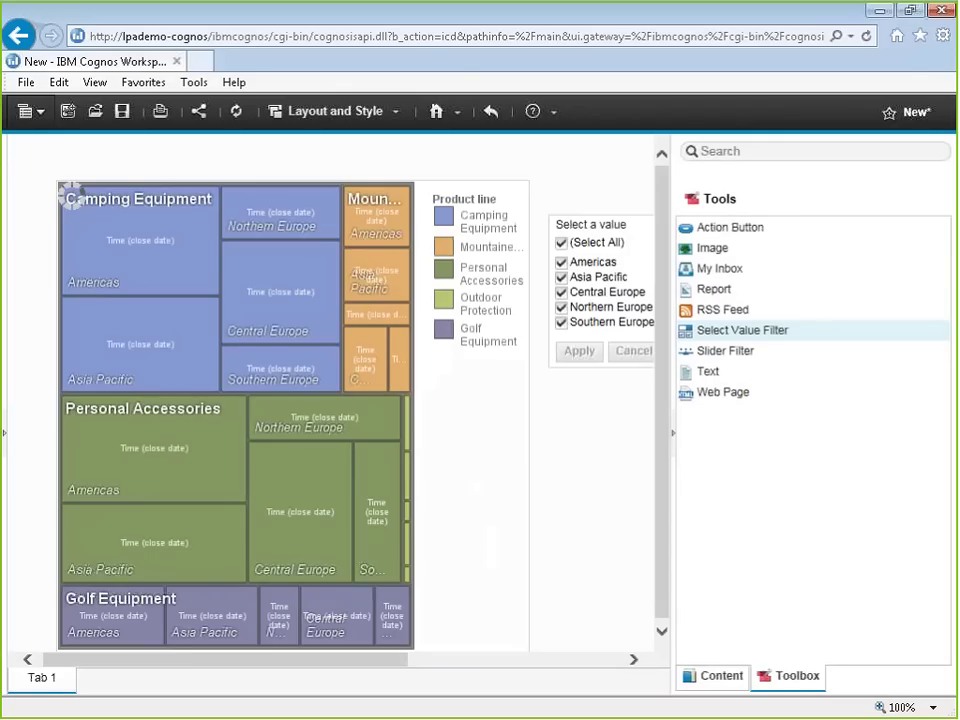
{"action": "left_click", "coordinate": [561, 242]}
{"action": "left_click", "coordinate": [561, 277]}
{"action": "left_click", "coordinate": [561, 292]}
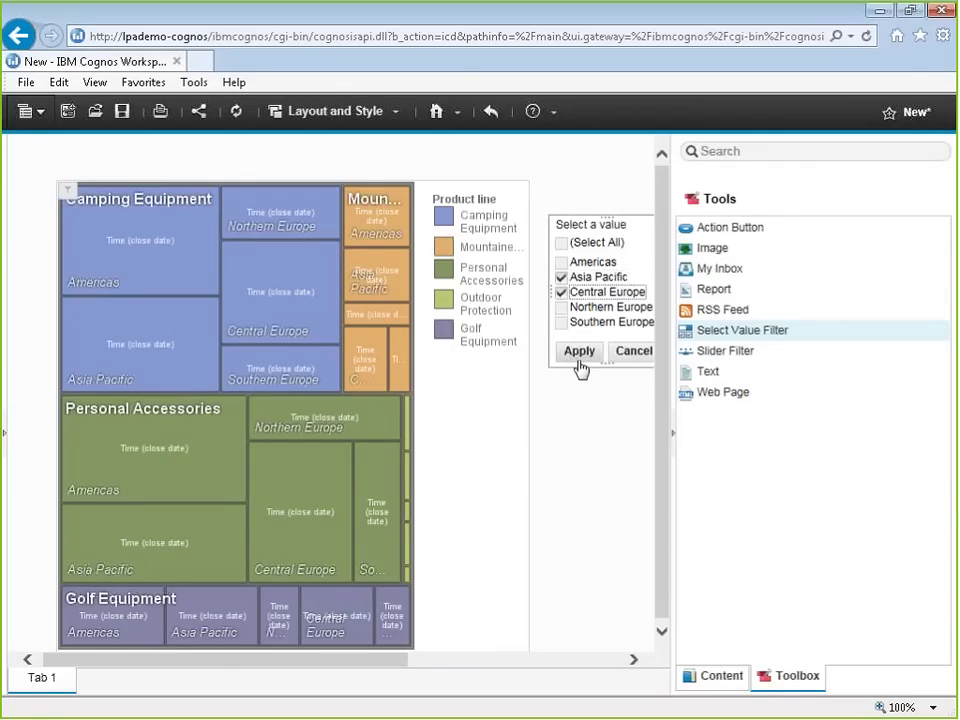
{"action": "left_click", "coordinate": [579, 352]}
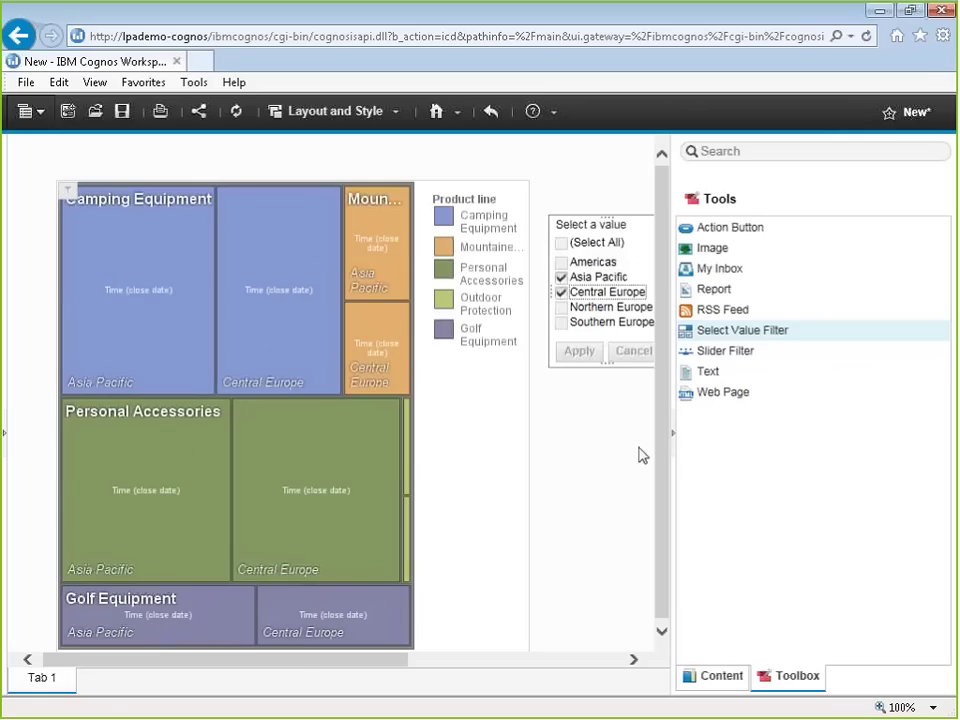
Step: Drill down on Central Europe to show its countries
{"action": "right_click", "coordinate": [287, 343]}
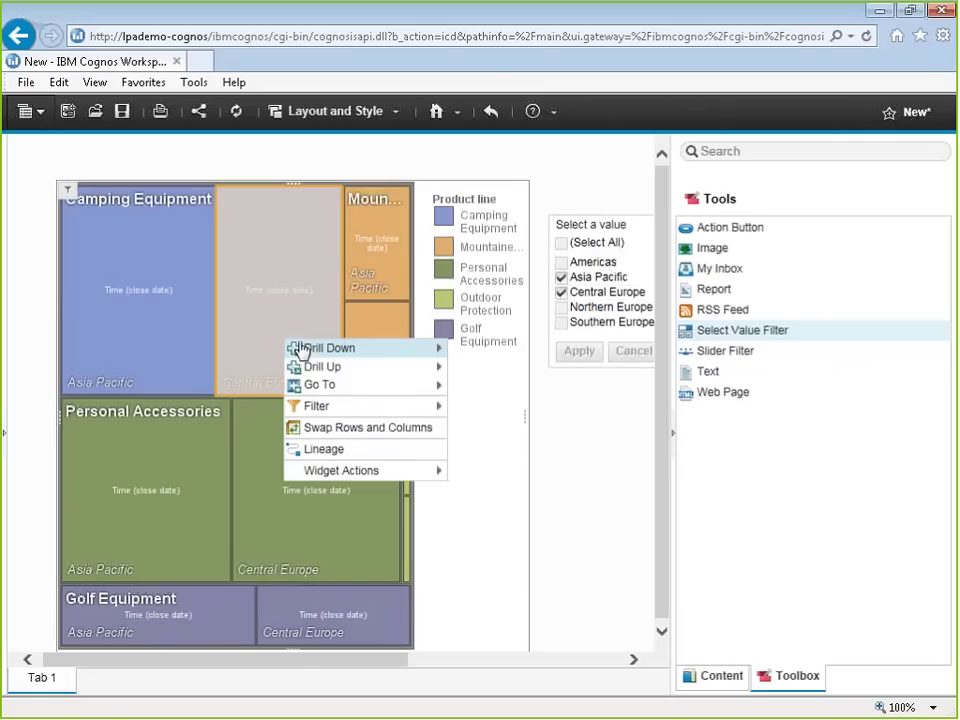
{"action": "mouse_move", "coordinate": [375, 360]}
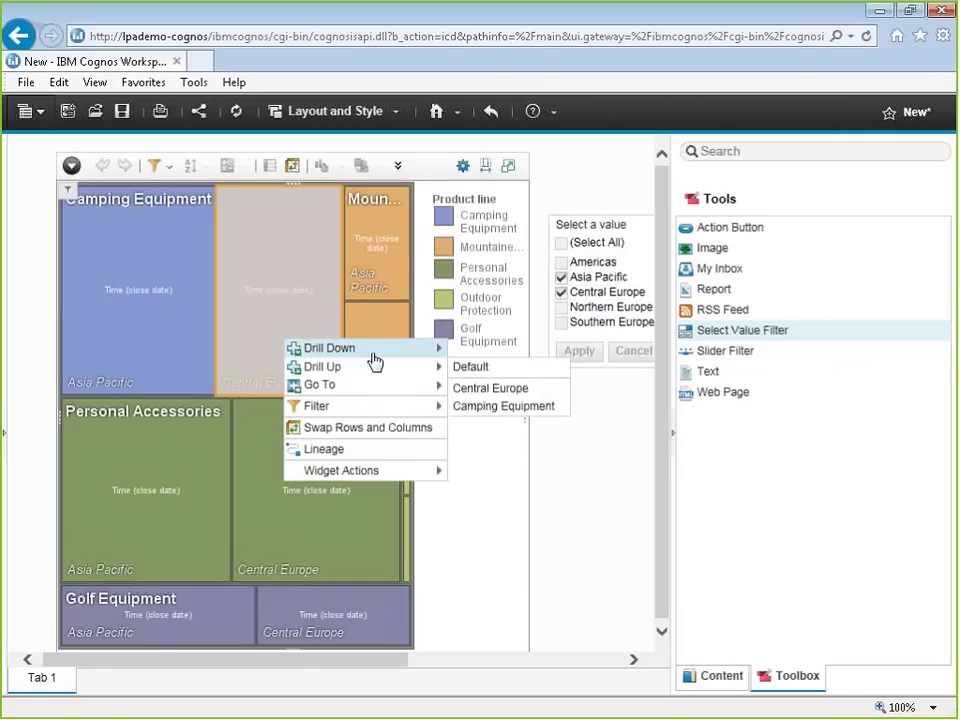
{"action": "left_click", "coordinate": [493, 407]}
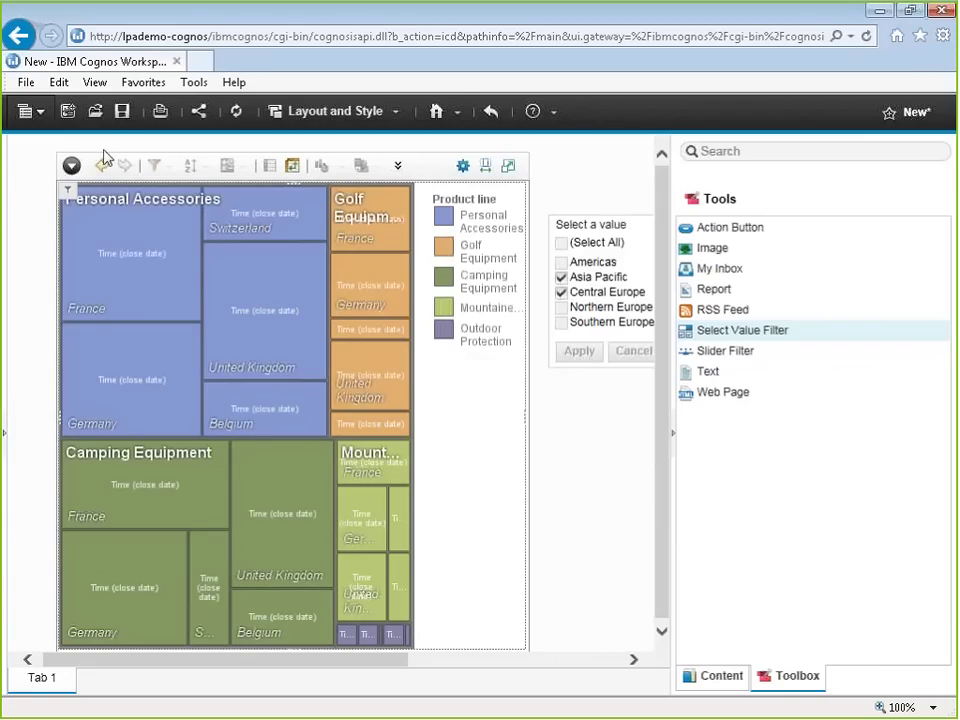
Step: Duplicate the current browser tab
{"action": "left_click", "coordinate": [26, 82]}
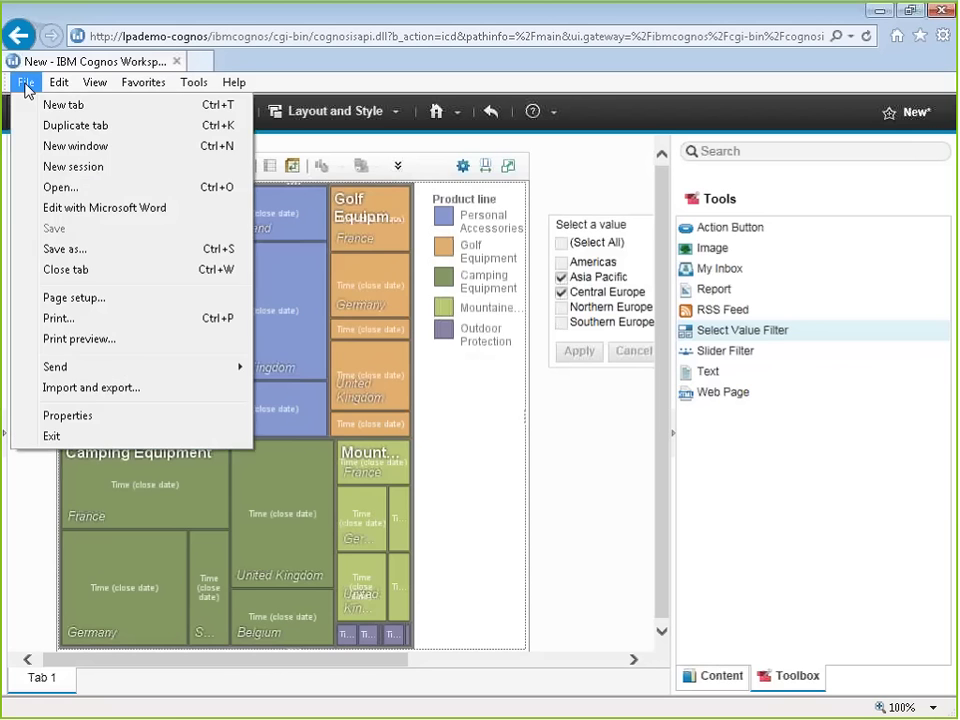
{"action": "left_click", "coordinate": [84, 126]}
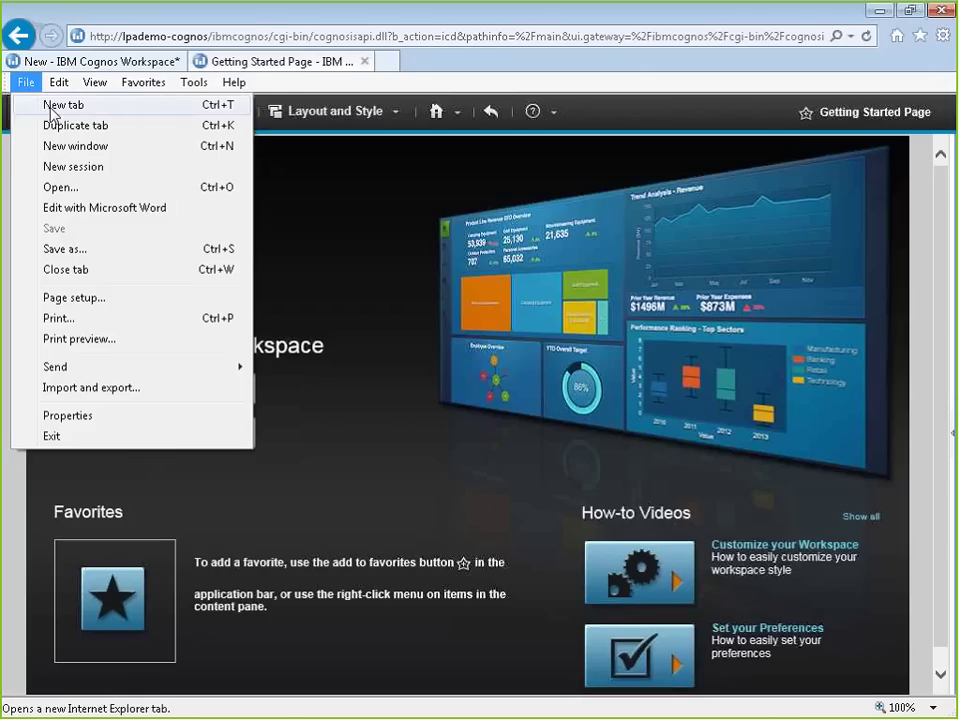
{"action": "left_click", "coordinate": [50, 107]}
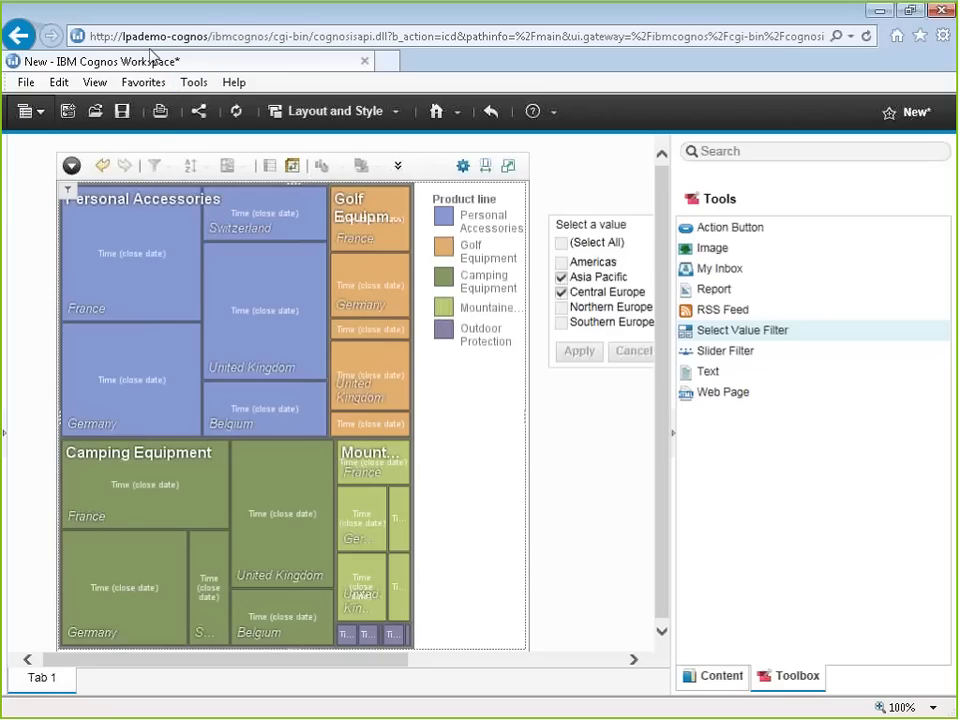
Step: Add a second workspace tab holding the Active Report Final report
{"action": "left_click", "coordinate": [28, 111]}
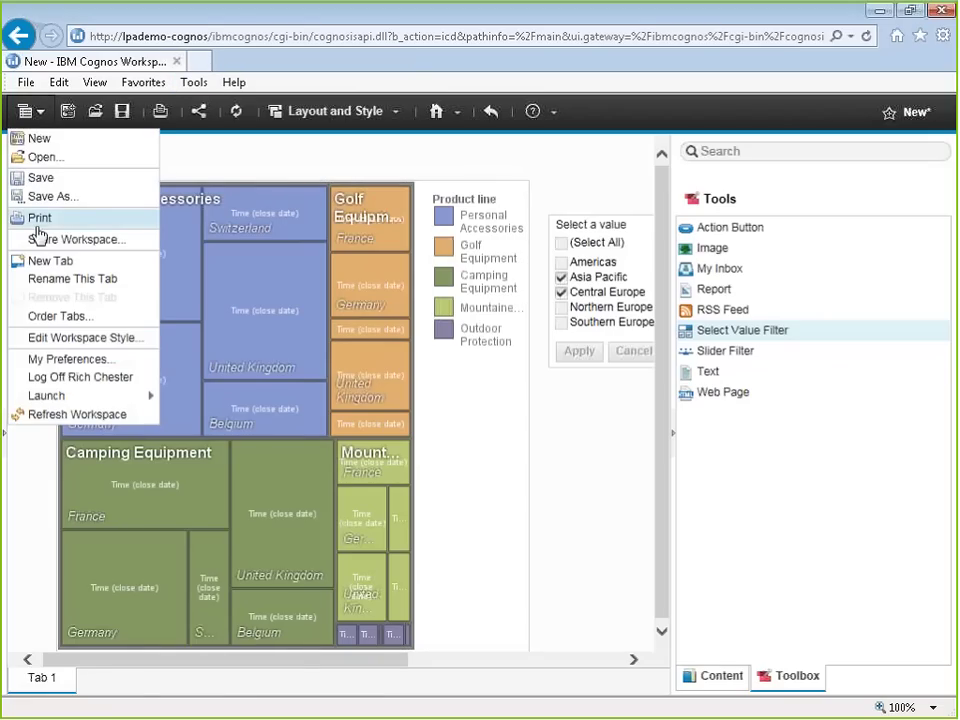
{"action": "left_click", "coordinate": [34, 262]}
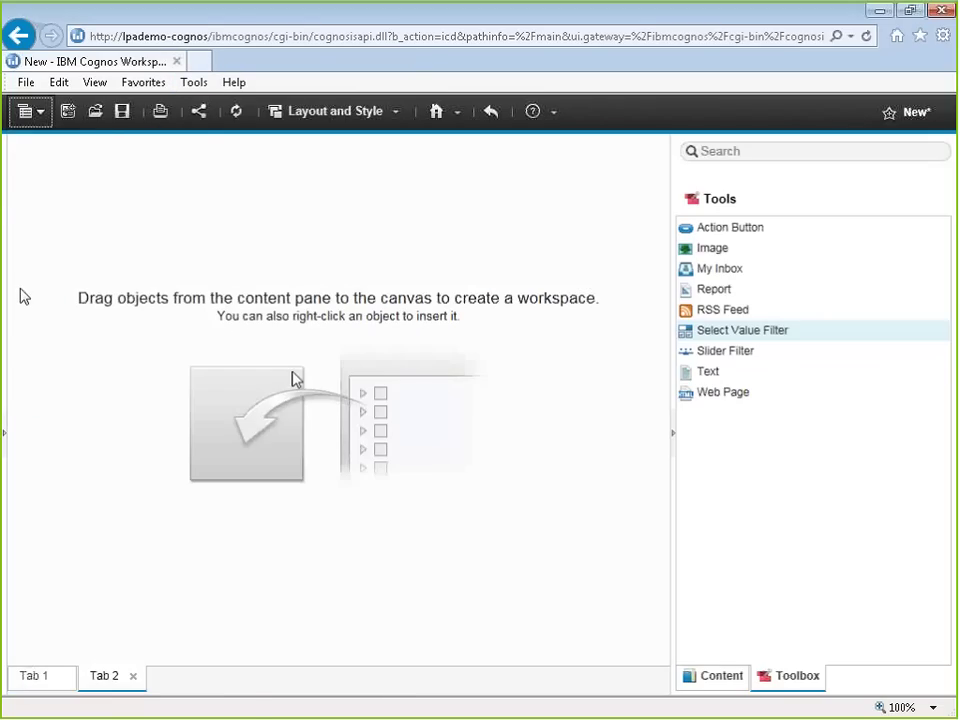
{"action": "left_click", "coordinate": [714, 676]}
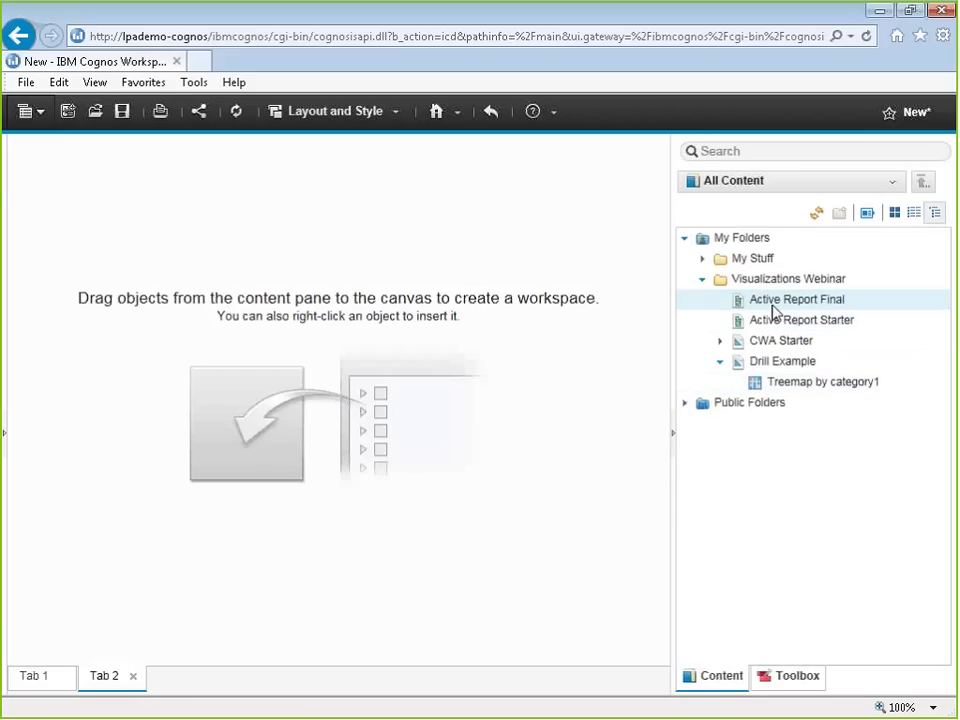
{"action": "left_click_drag", "start_coordinate": [775, 313], "coordinate": [117, 210]}
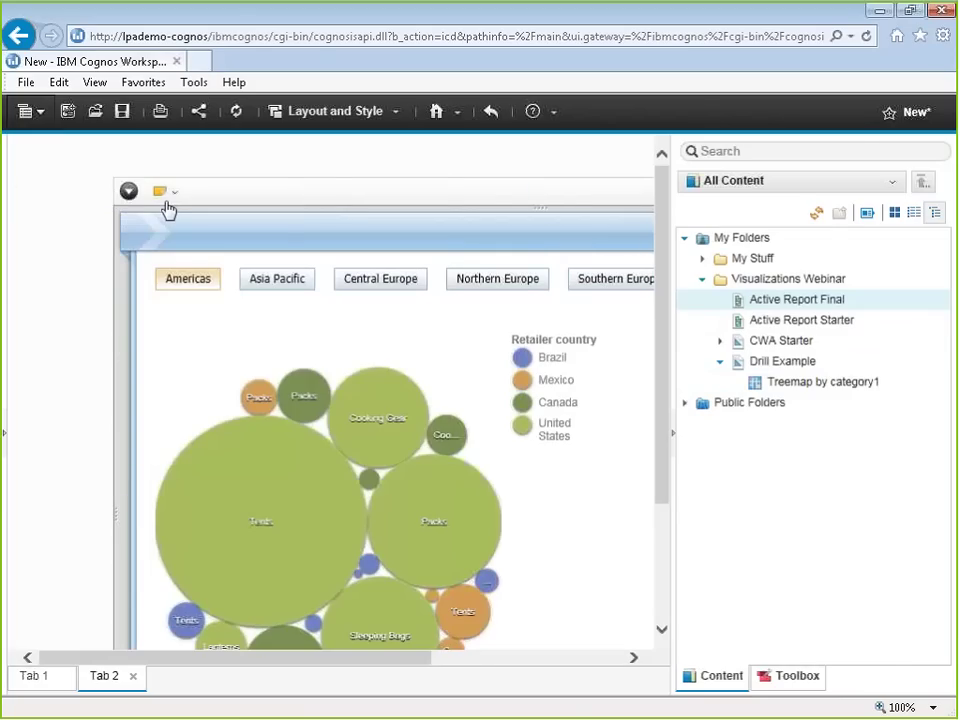
Step: Move the report top-left, view Southern, Northern and Central Europe, then return to Tab 1
{"action": "left_click_drag", "start_coordinate": [168, 208], "coordinate": [214, 171]}
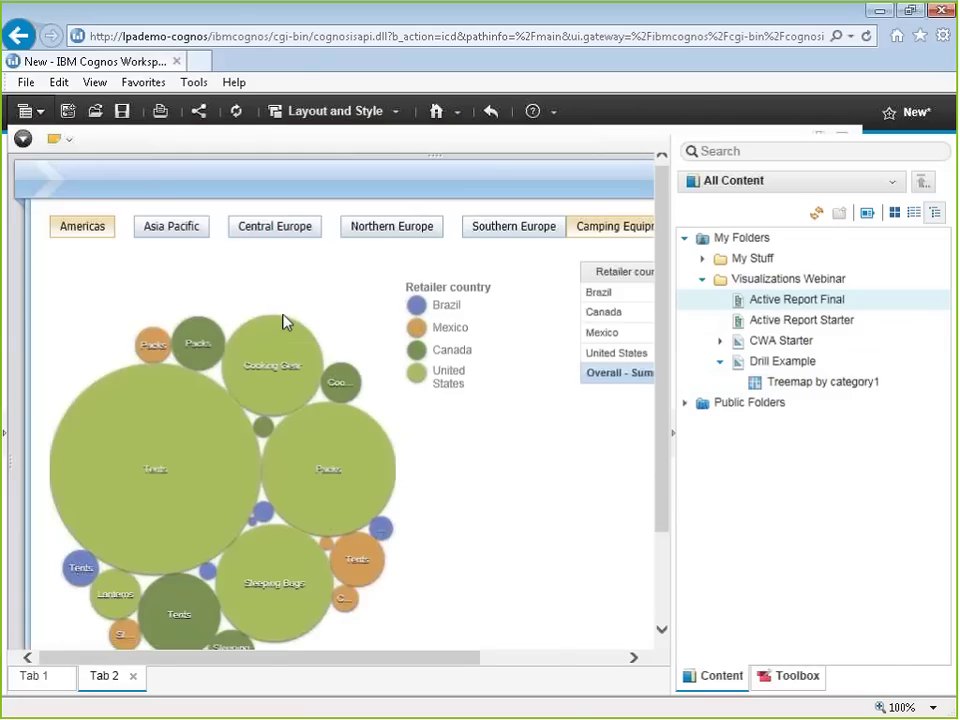
{"action": "left_click_drag", "start_coordinate": [265, 660], "coordinate": [340, 660]}
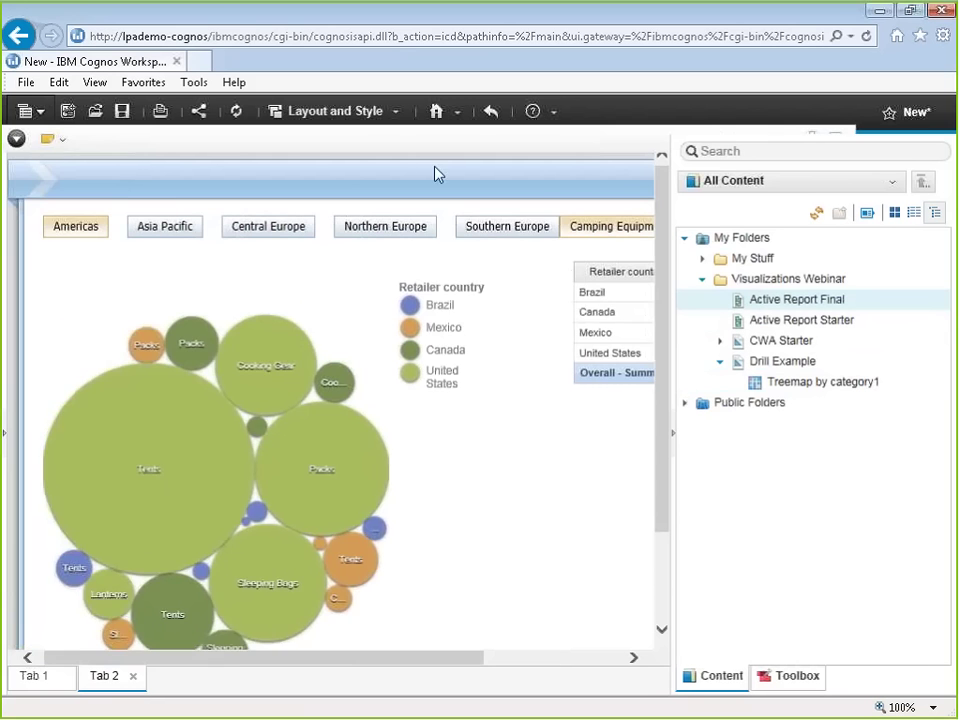
{"action": "left_click", "coordinate": [509, 236]}
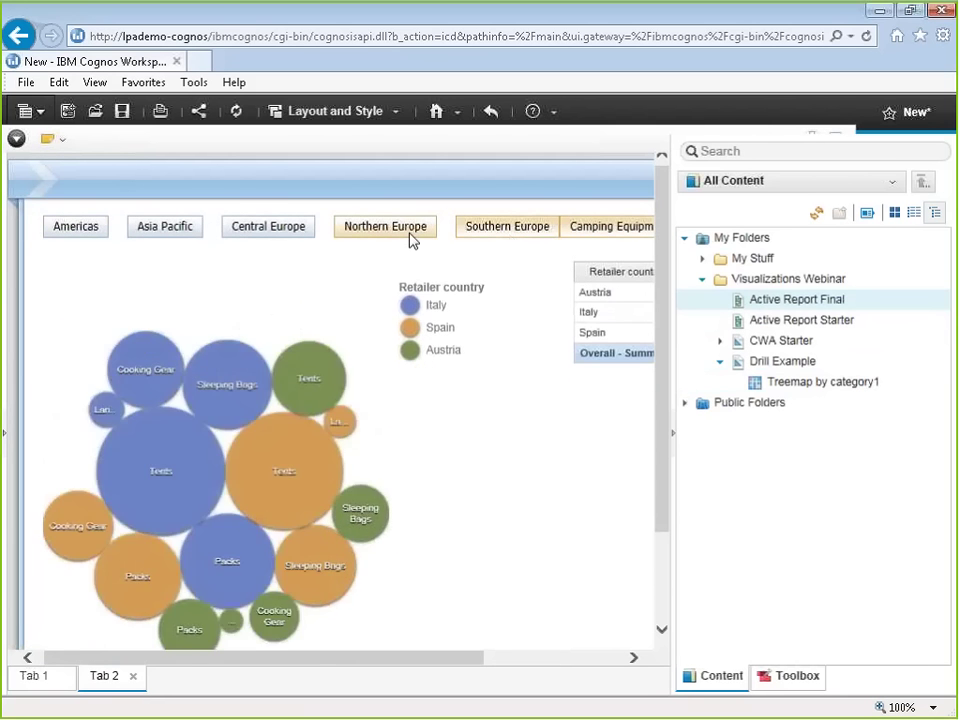
{"action": "left_click", "coordinate": [410, 238]}
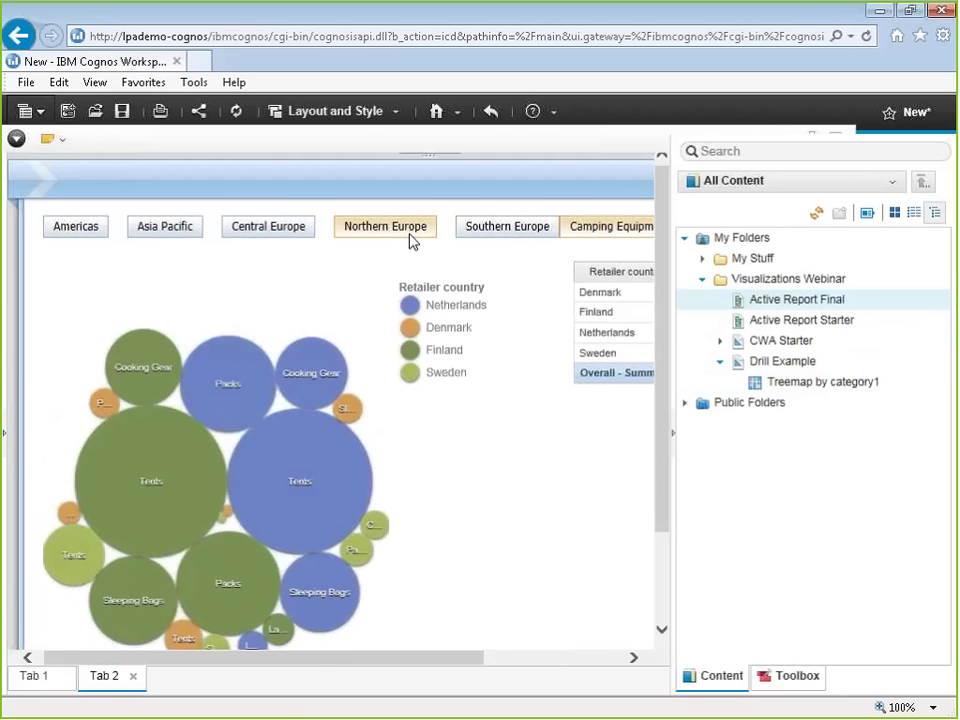
{"action": "left_click", "coordinate": [285, 246]}
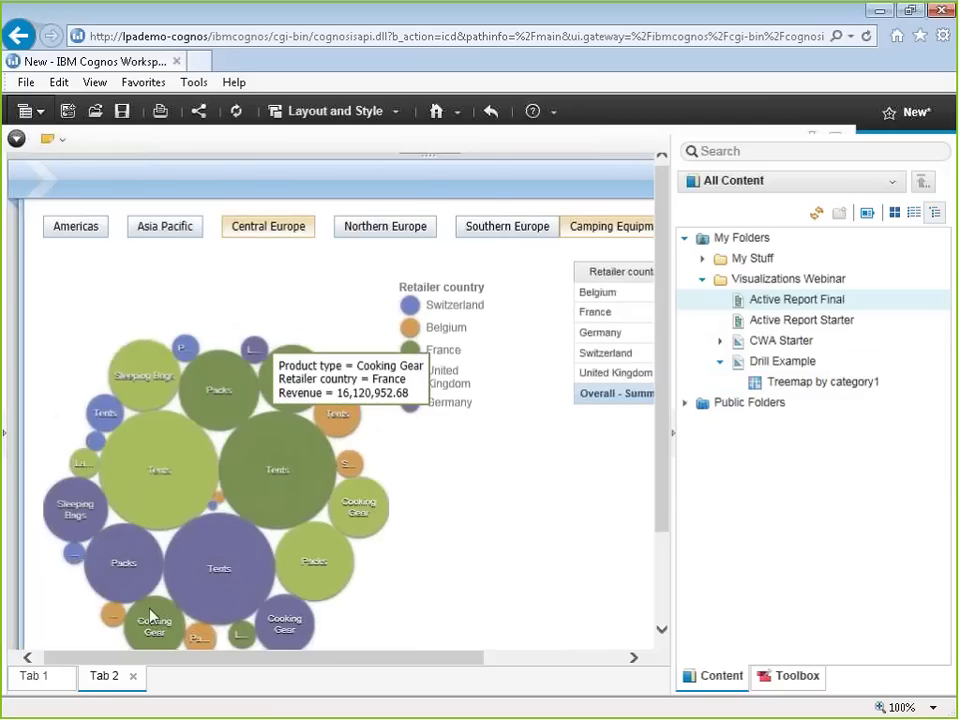
{"action": "left_click", "coordinate": [34, 676]}
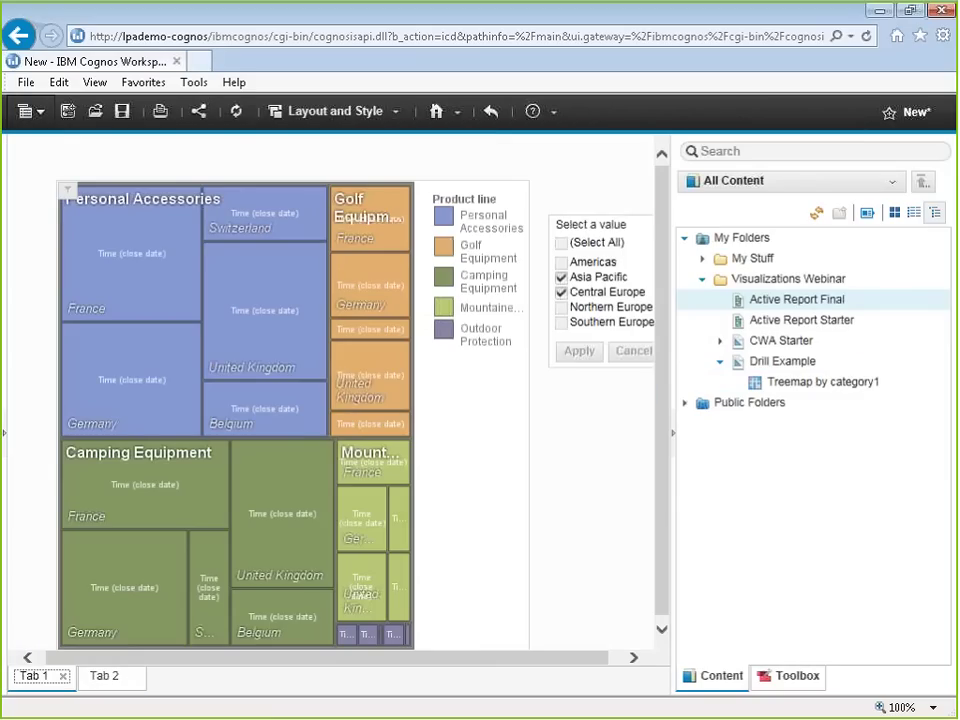
Step: Add Northern Europe to the treemap's Region filter and apply it
{"action": "left_click", "coordinate": [562, 307]}
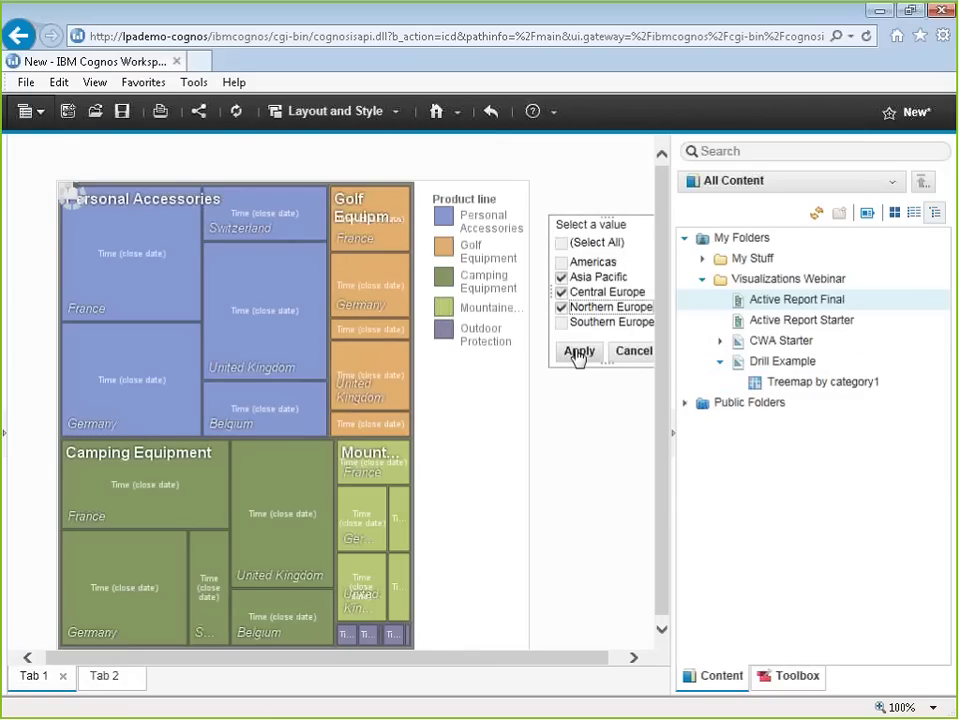
{"action": "left_click", "coordinate": [578, 352]}
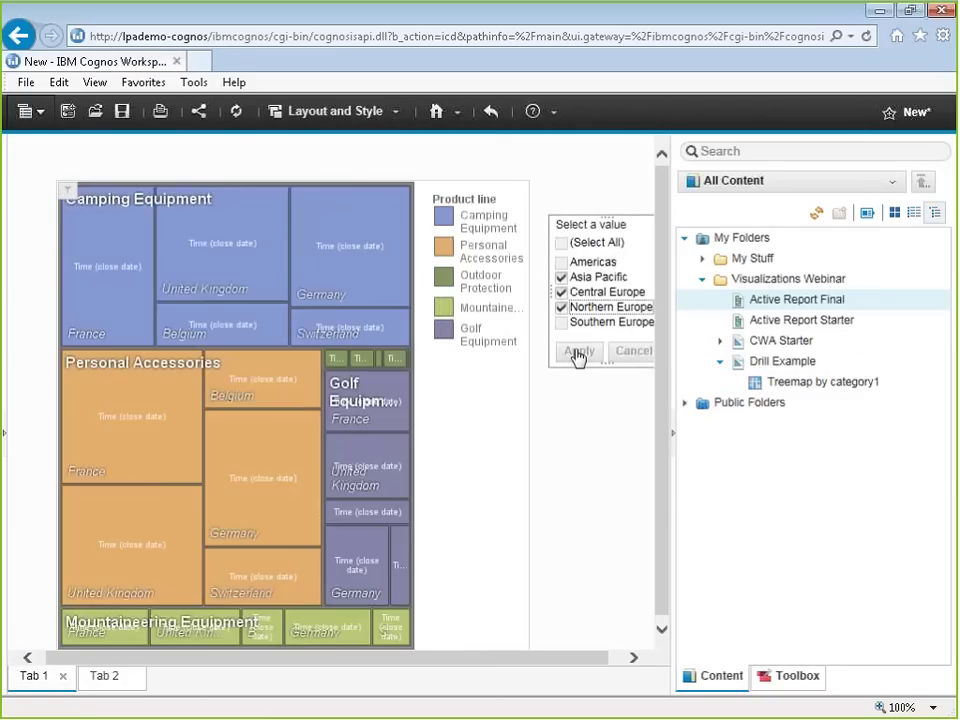
{"action": "right_click", "coordinate": [275, 445]}
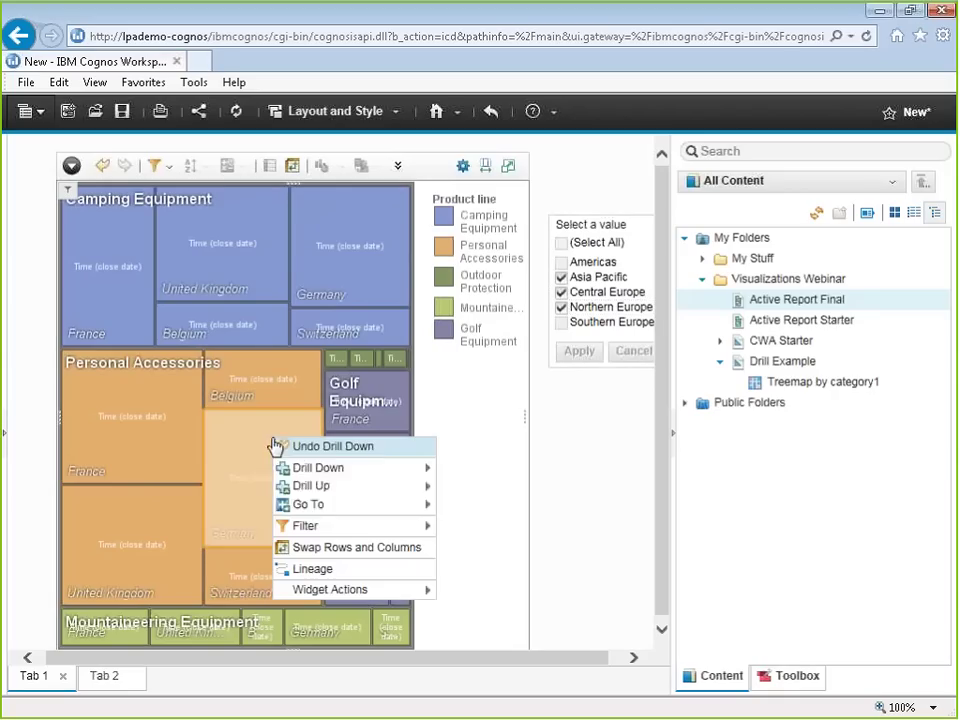
Step: Close the Germany tile's drill menu without choosing an option
{"action": "mouse_move", "coordinate": [194, 449]}
{"action": "left_click", "coordinate": [476, 497]}
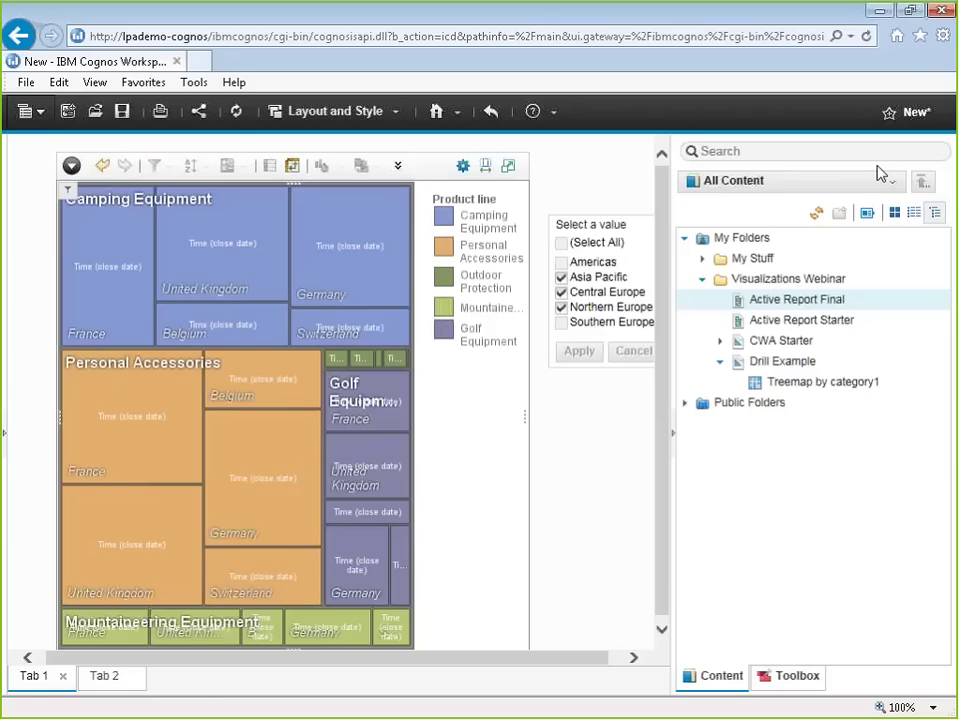
Step: Go back from Cognos Workspace Advanced and confirm leaving the page without saving
{"action": "key", "text": "alt+a"}
{"action": "key", "text": "Right"}
{"action": "key", "text": "Right"}
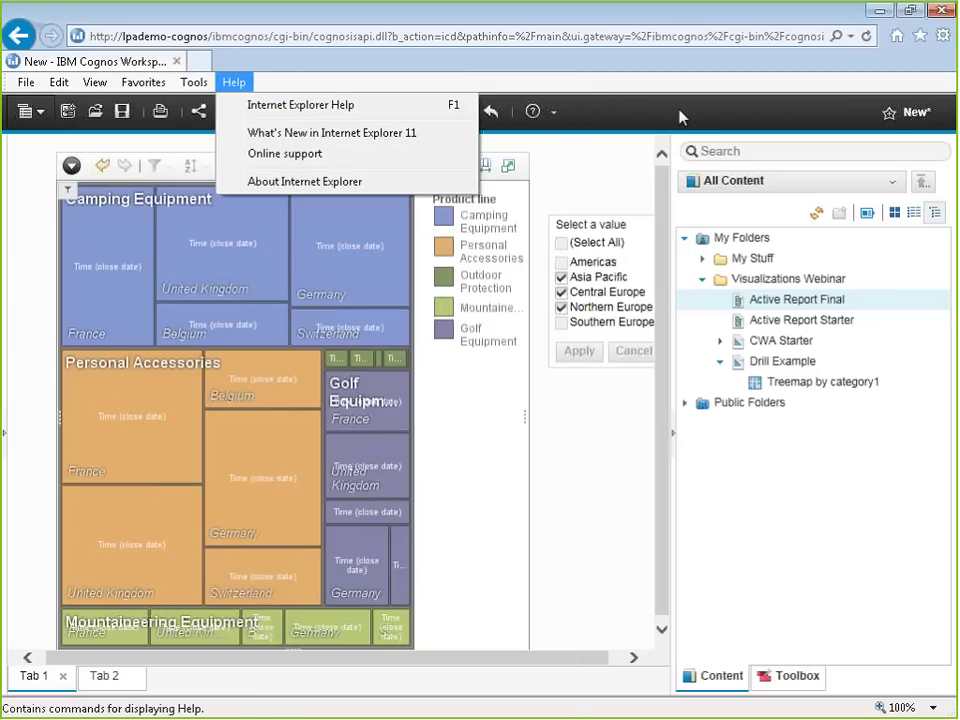
{"action": "left_click", "coordinate": [491, 112]}
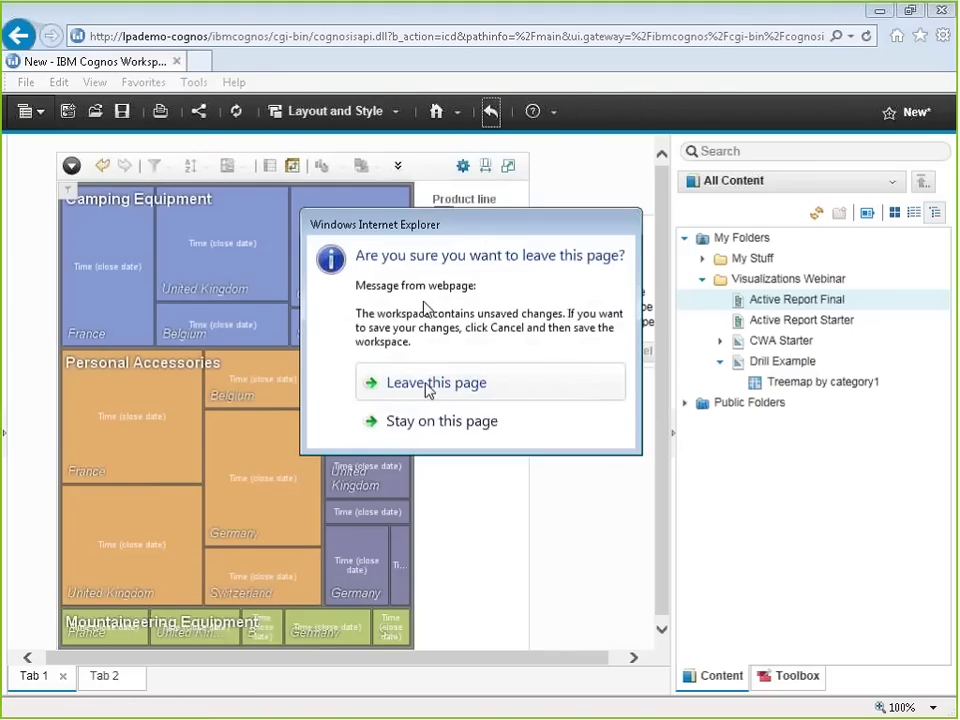
{"action": "left_click", "coordinate": [426, 386]}
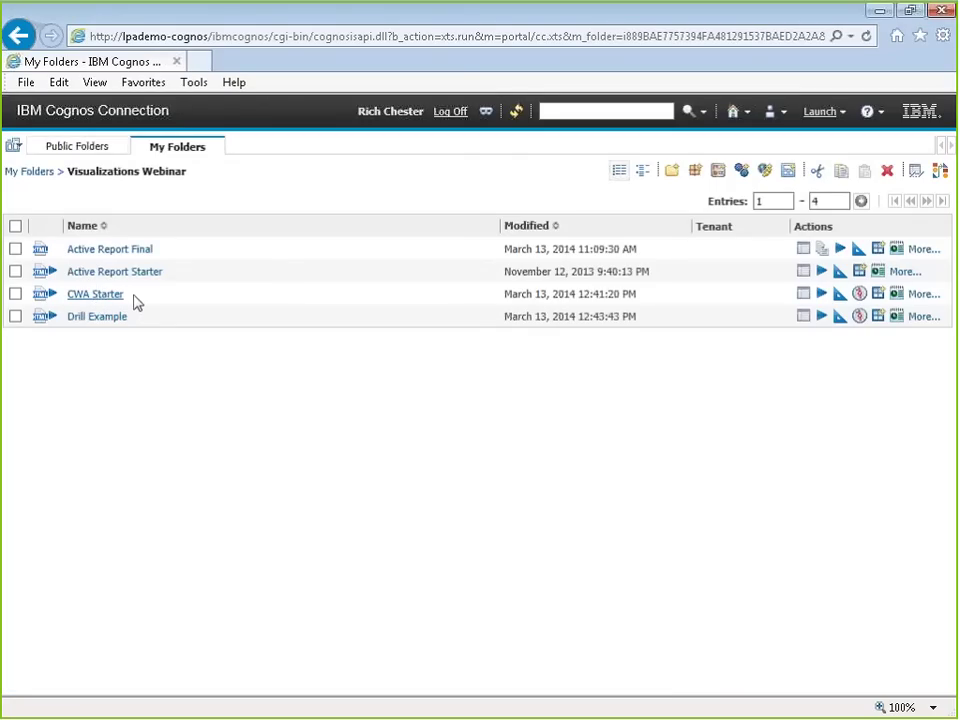
Step: Run CWA Starter with Excel 2007 output and open the resulting CWA Starter.xlsx
{"action": "left_click", "coordinate": [821, 293]}
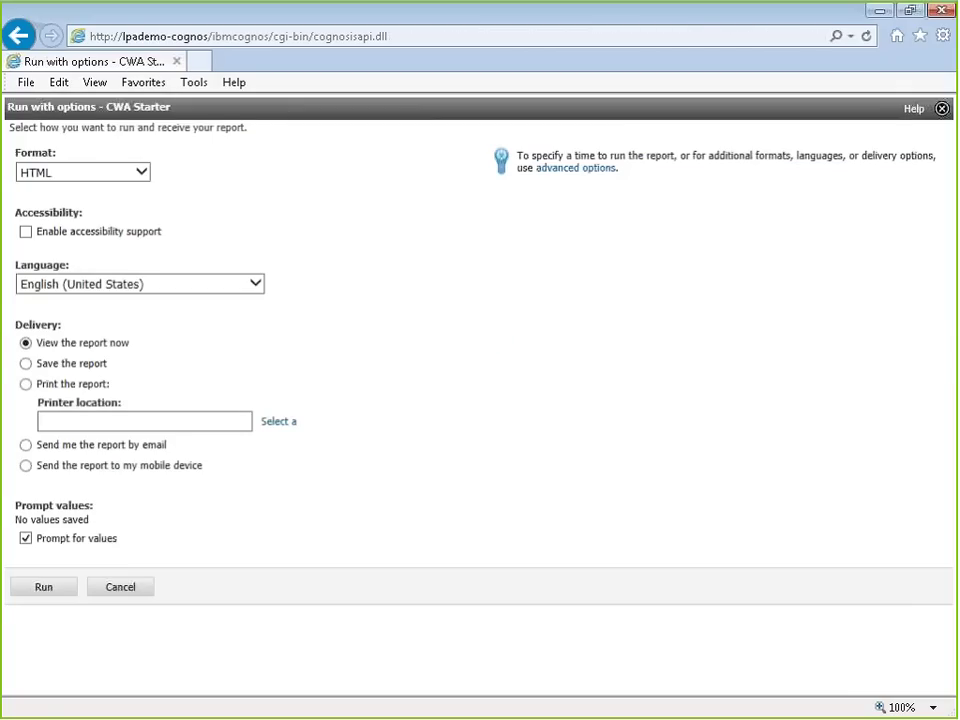
{"action": "left_click", "coordinate": [60, 172]}
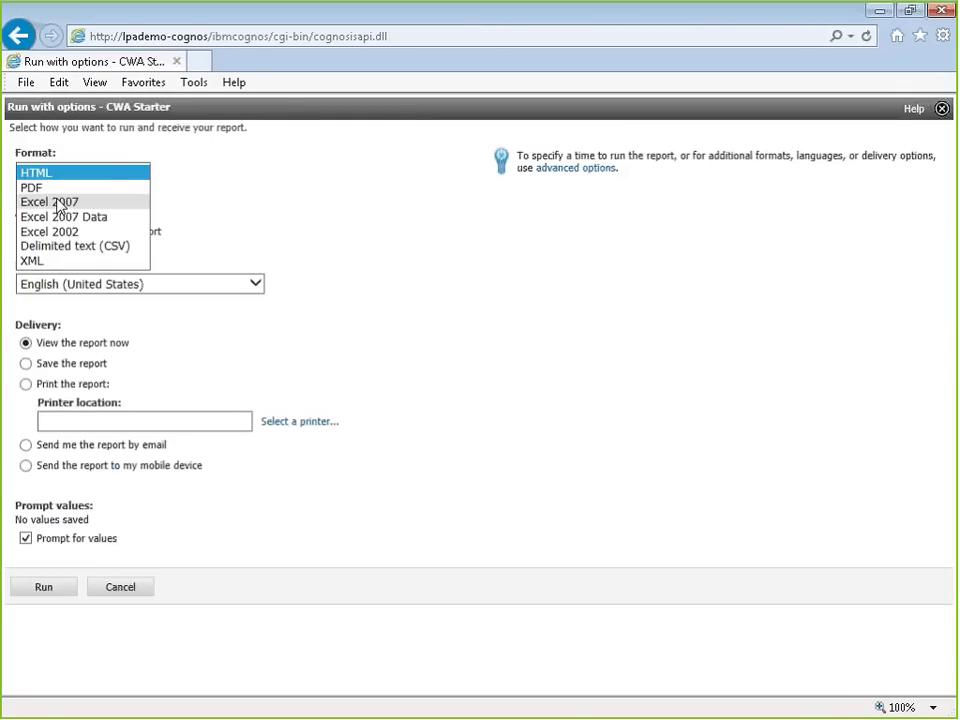
{"action": "left_click", "coordinate": [58, 202]}
{"action": "left_click", "coordinate": [44, 587]}
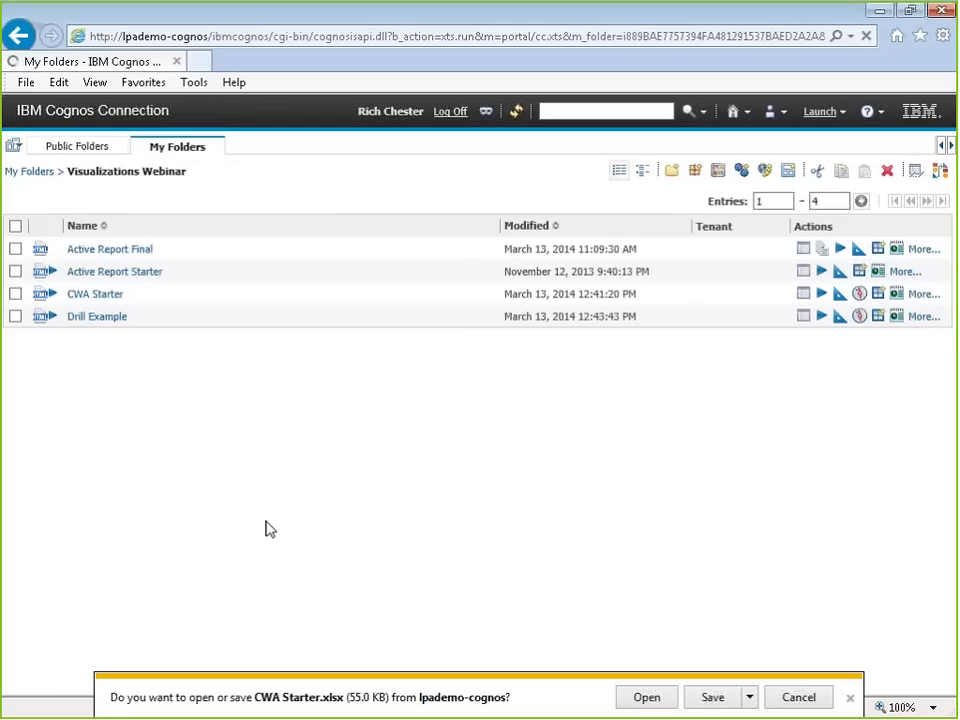
{"action": "key", "text": "alt+o"}
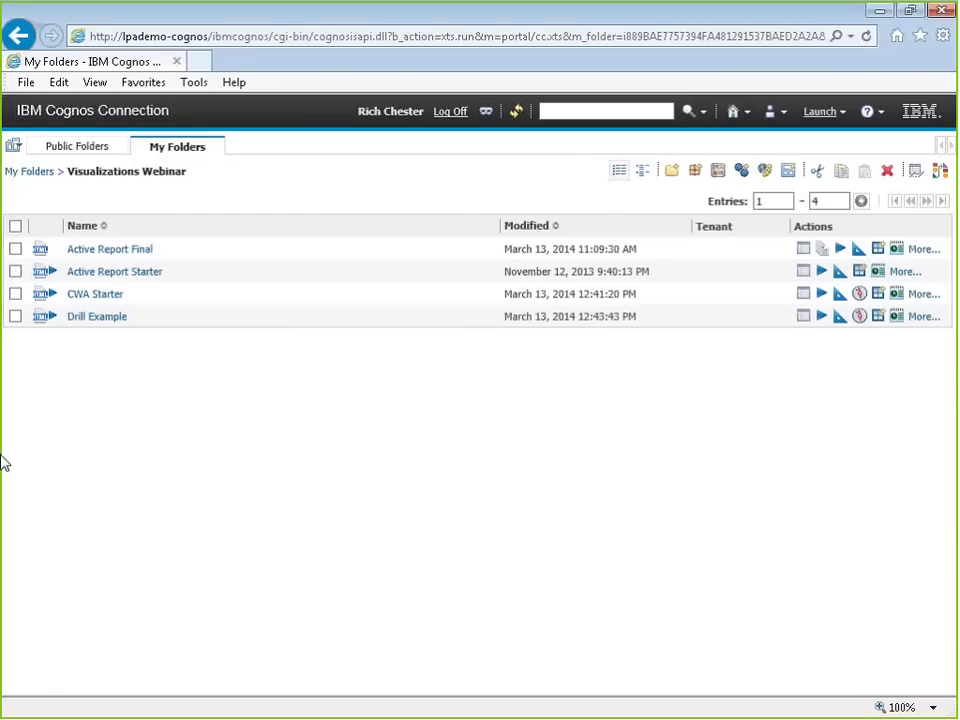
Step: Close the exported CWA Starter.xlsx workbook to return to Cognos Connection
{"action": "right_click", "coordinate": [736, 62]}
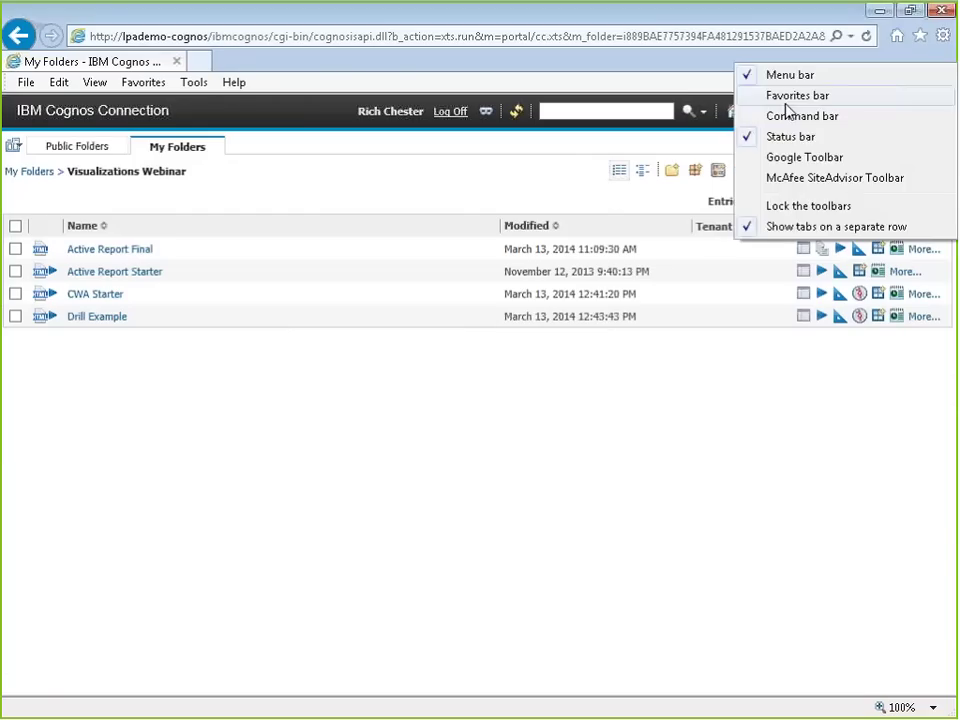
Step: Launch IBM Cognos Administration from the Launch menu
{"action": "left_click", "coordinate": [600, 208]}
{"action": "left_click", "coordinate": [826, 114]}
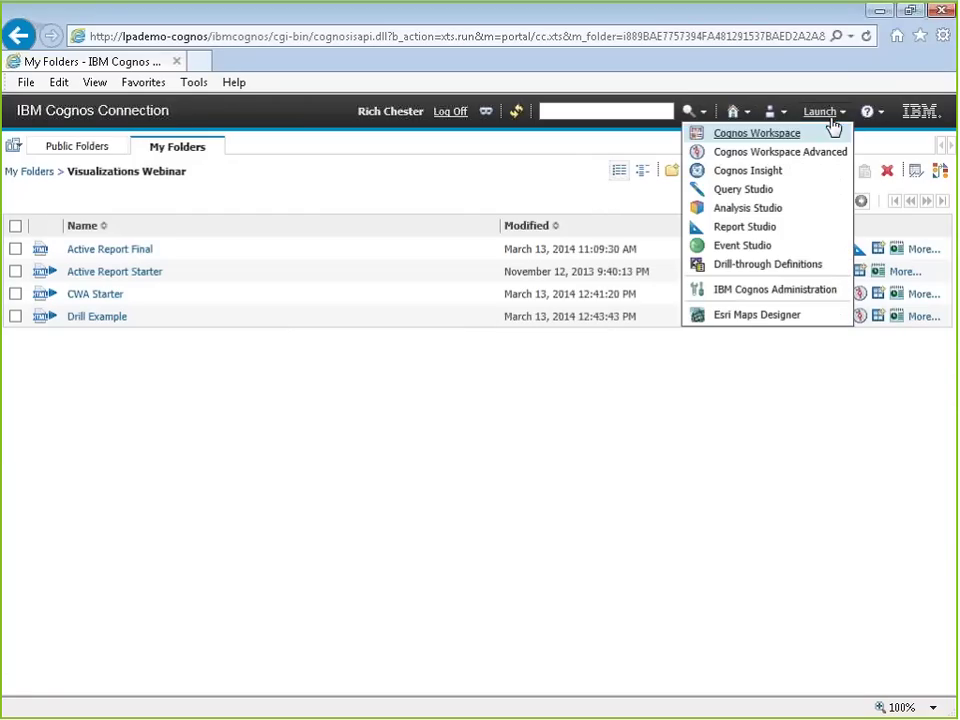
{"action": "left_click", "coordinate": [750, 292]}
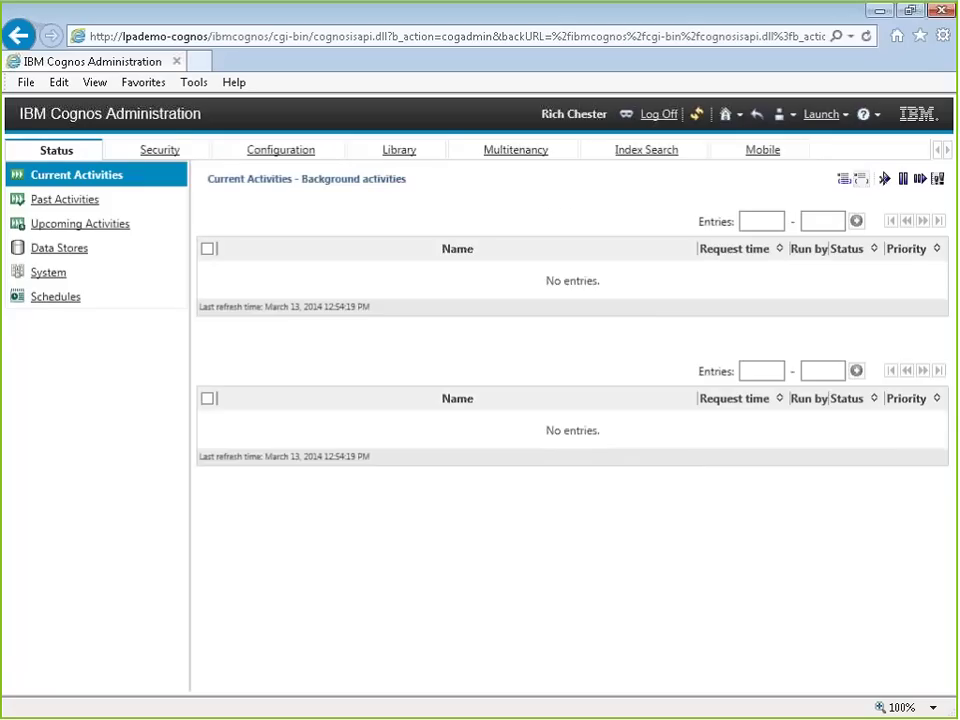
Step: Open vis.sample.areachart.smooth's properties in the Library and review its Permissions and General tabs
{"action": "left_click", "coordinate": [365, 158]}
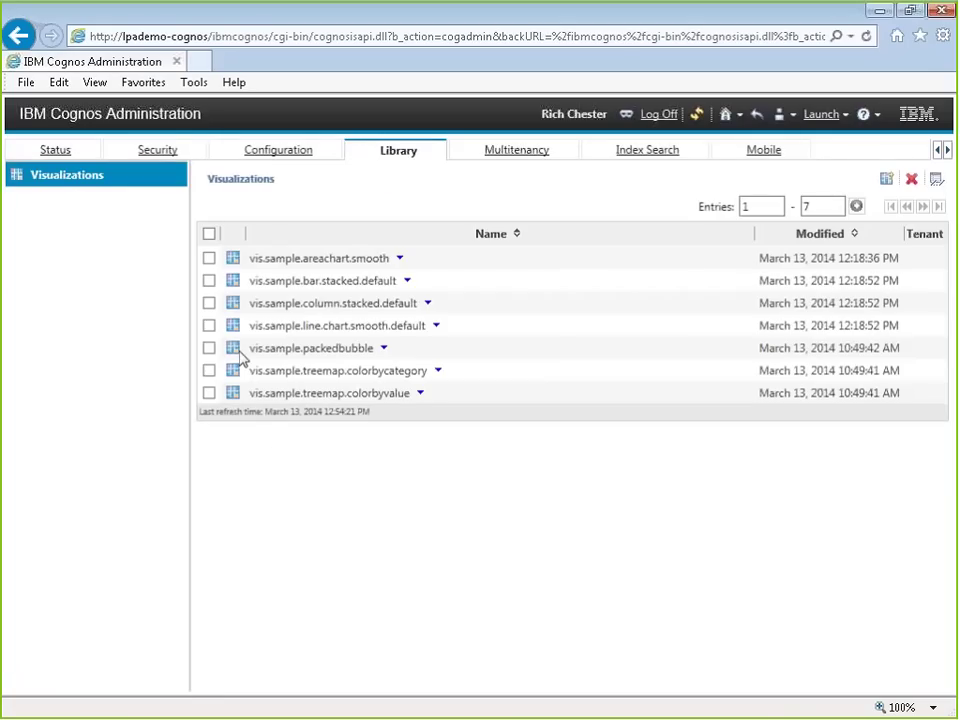
{"action": "left_click", "coordinate": [399, 258]}
{"action": "left_click", "coordinate": [456, 285]}
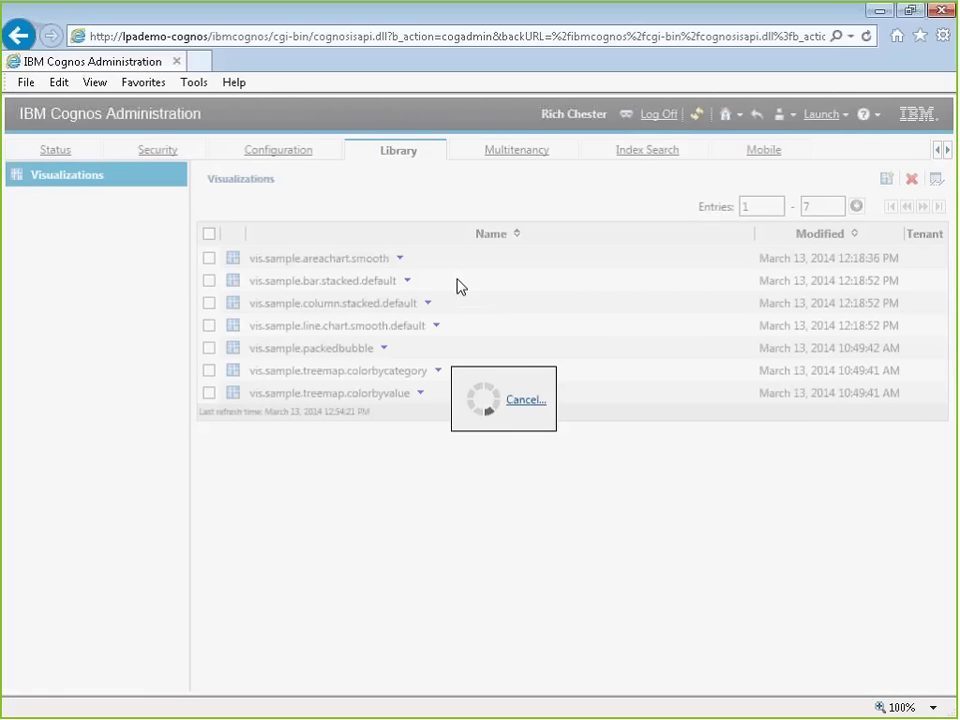
{"action": "left_click", "coordinate": [180, 172]}
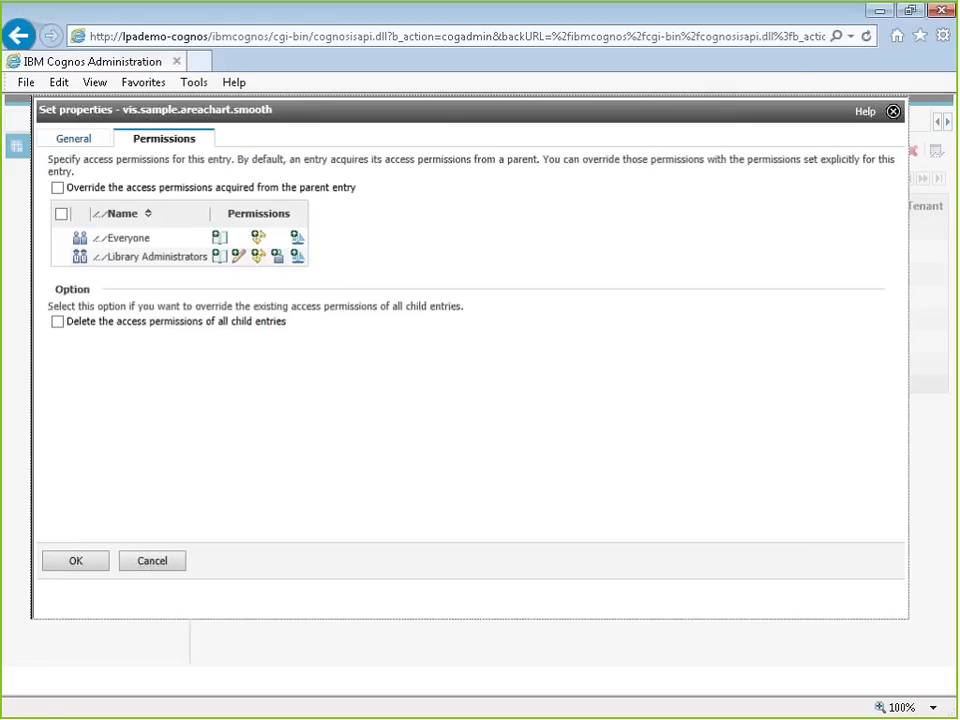
{"action": "left_click", "coordinate": [66, 142]}
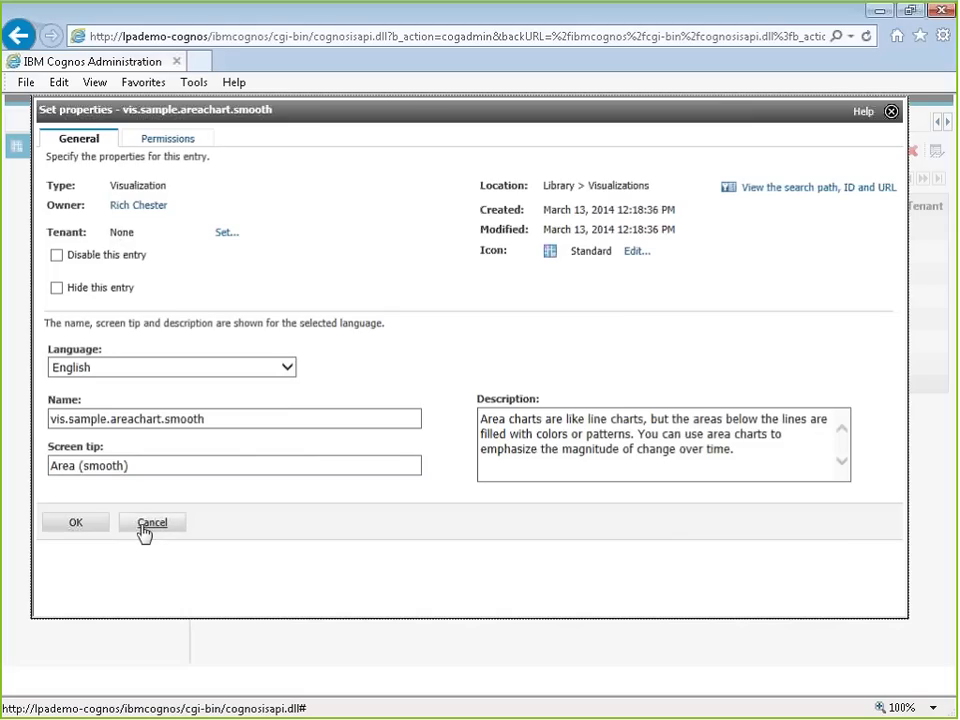
Step: Close the properties and open vis.sample.treemap.colorbycategory.zip in the Visualization Customizer
{"action": "left_click", "coordinate": [150, 534]}
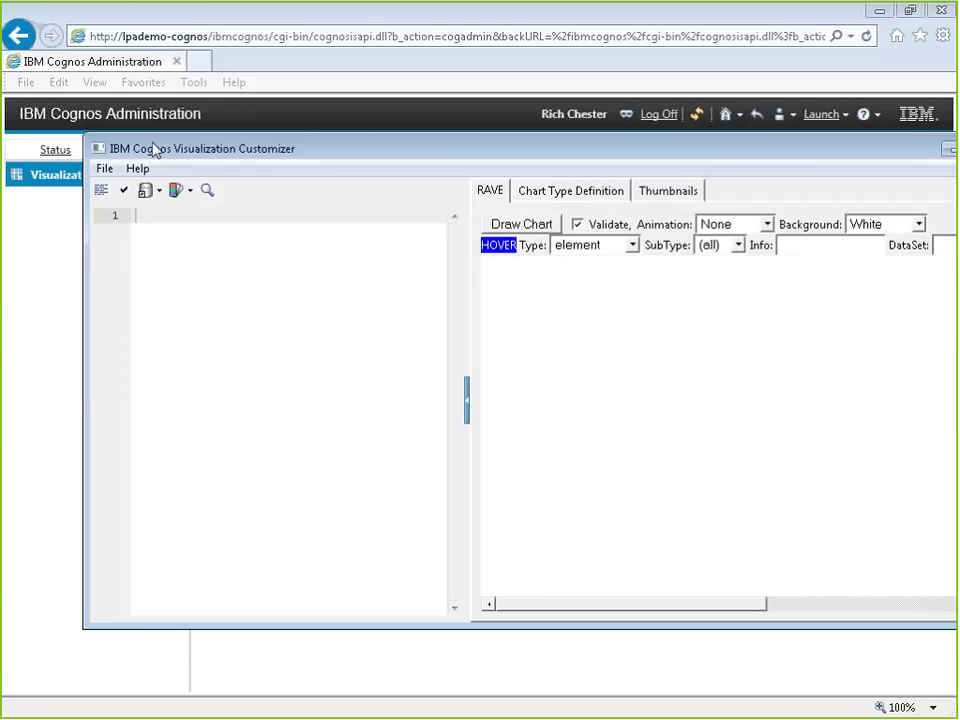
{"action": "left_click", "coordinate": [105, 169]}
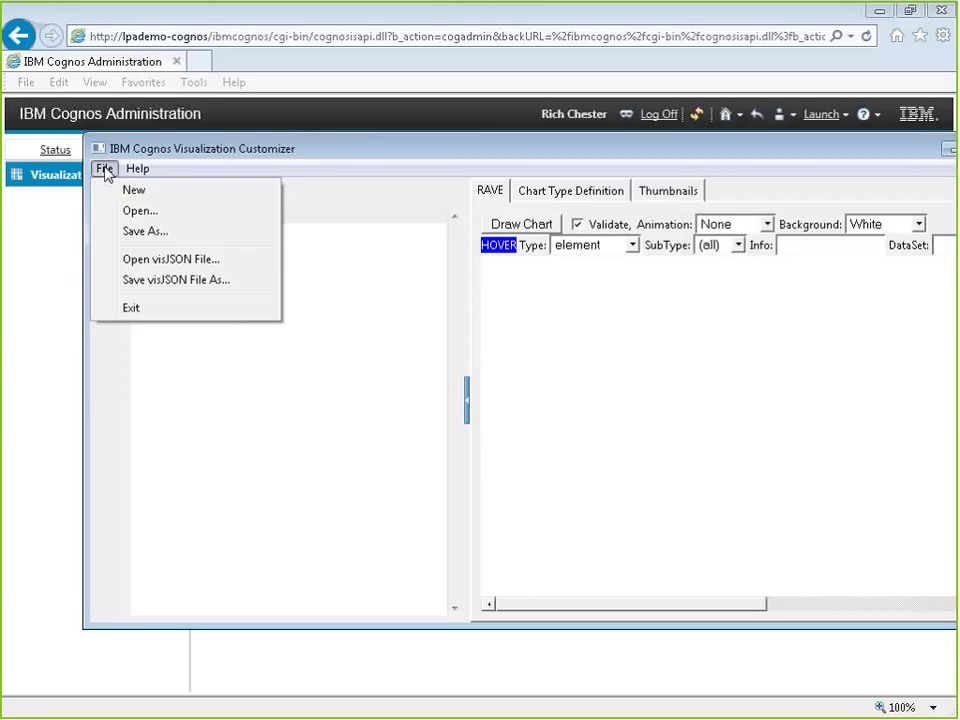
{"action": "left_click", "coordinate": [129, 211]}
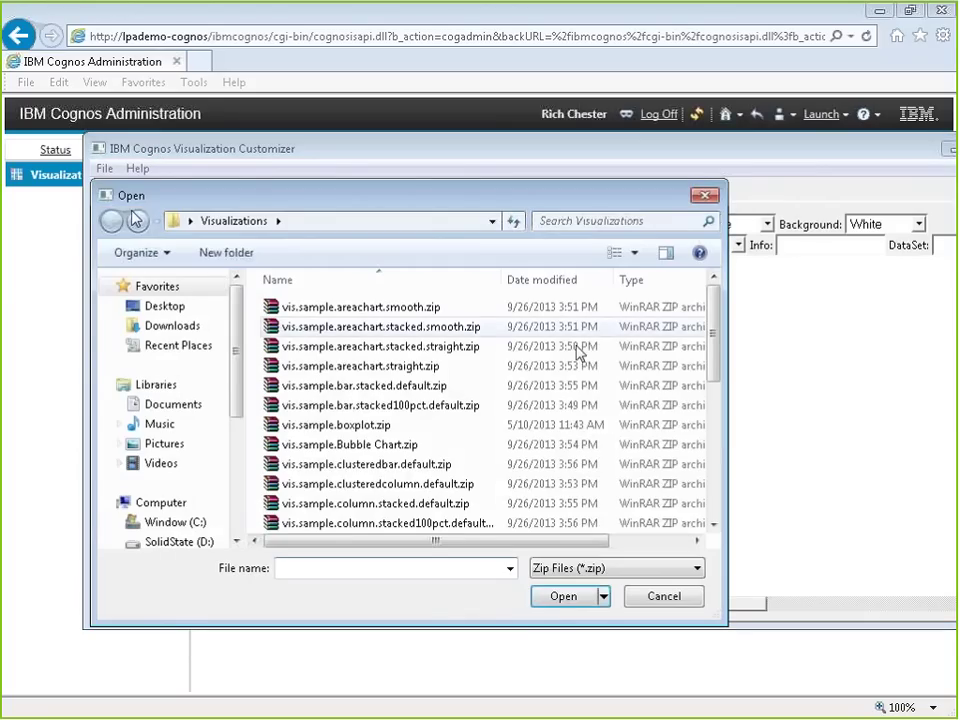
{"action": "scroll", "coordinate": [578, 352], "scroll_direction": "down", "scroll_amount": 5}
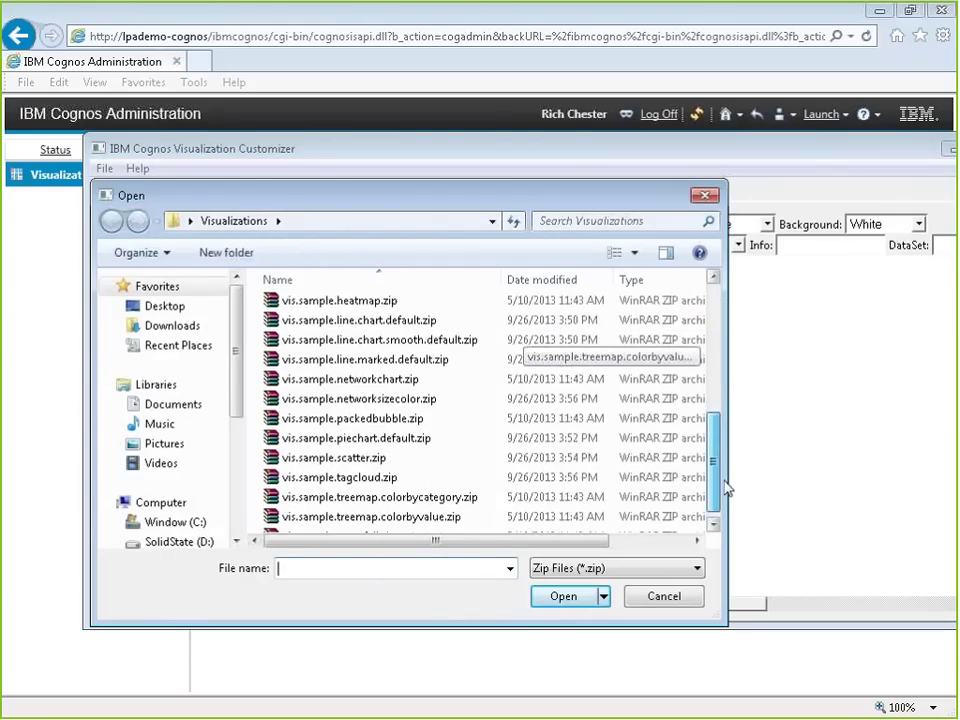
{"action": "double_click", "coordinate": [437, 487]}
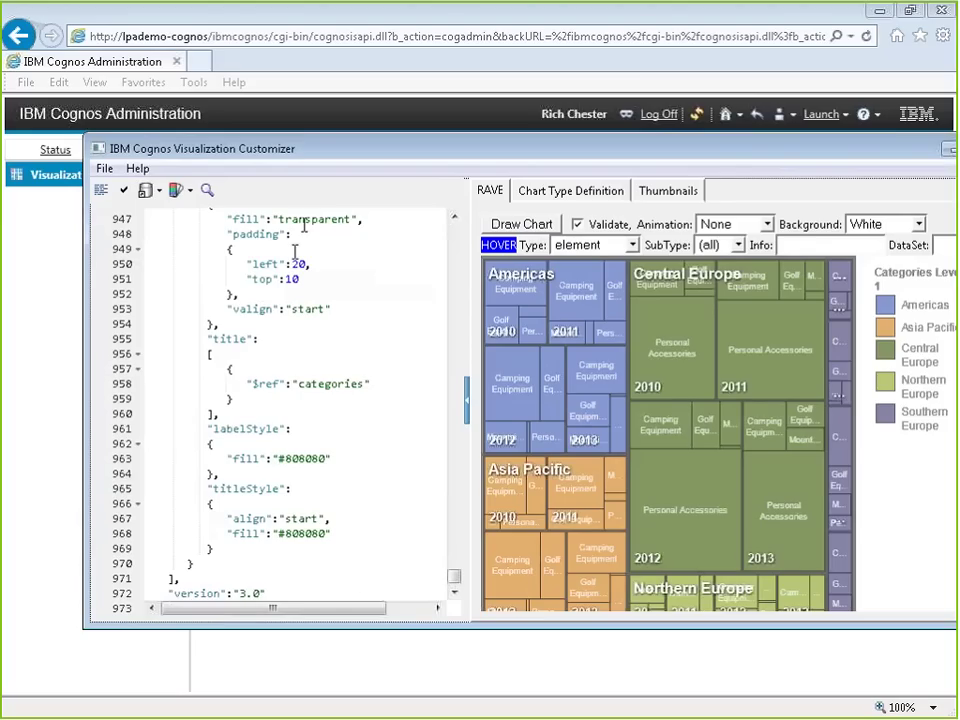
{"action": "scroll", "coordinate": [455, 583], "scroll_direction": "down", "scroll_amount": 1}
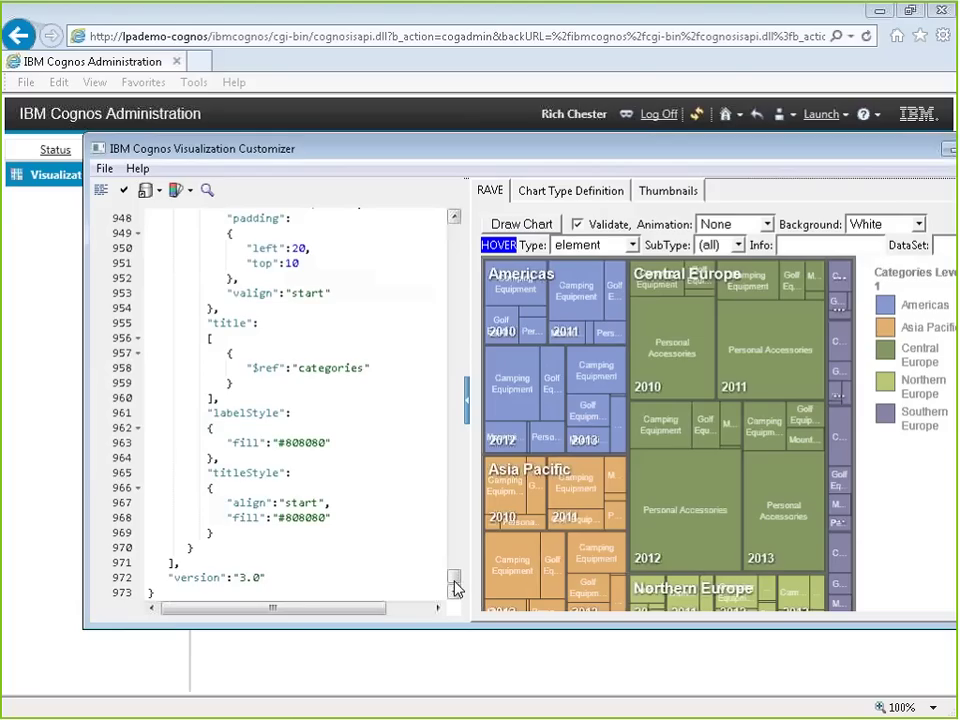
{"action": "left_click_drag", "start_coordinate": [455, 588], "coordinate": [458, 570]}
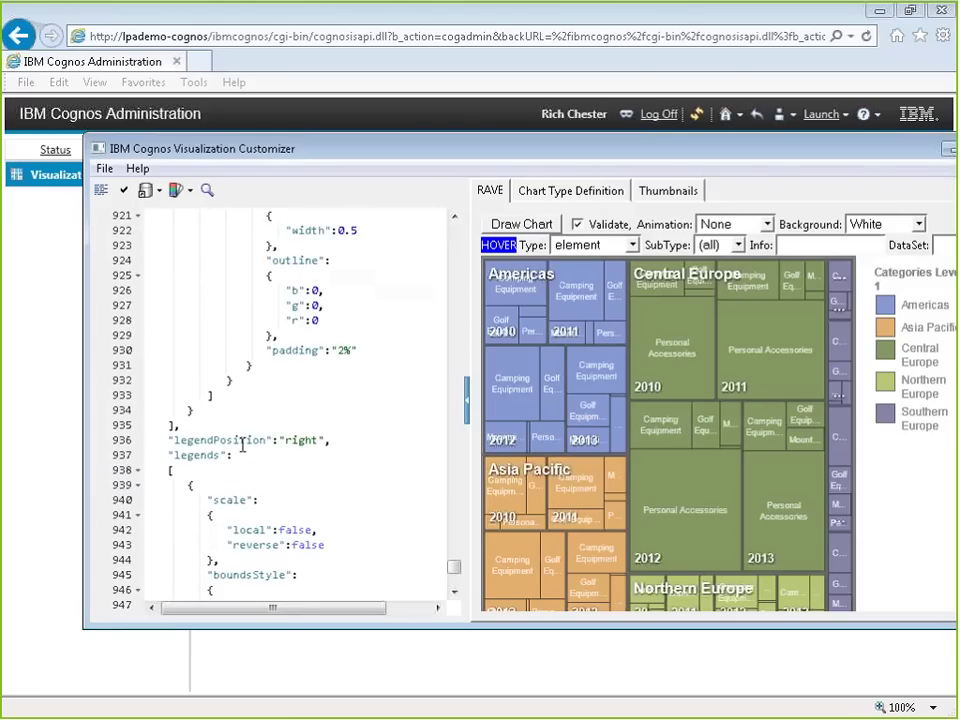
{"action": "left_click", "coordinate": [299, 441]}
{"action": "double_click", "coordinate": [300, 441]}
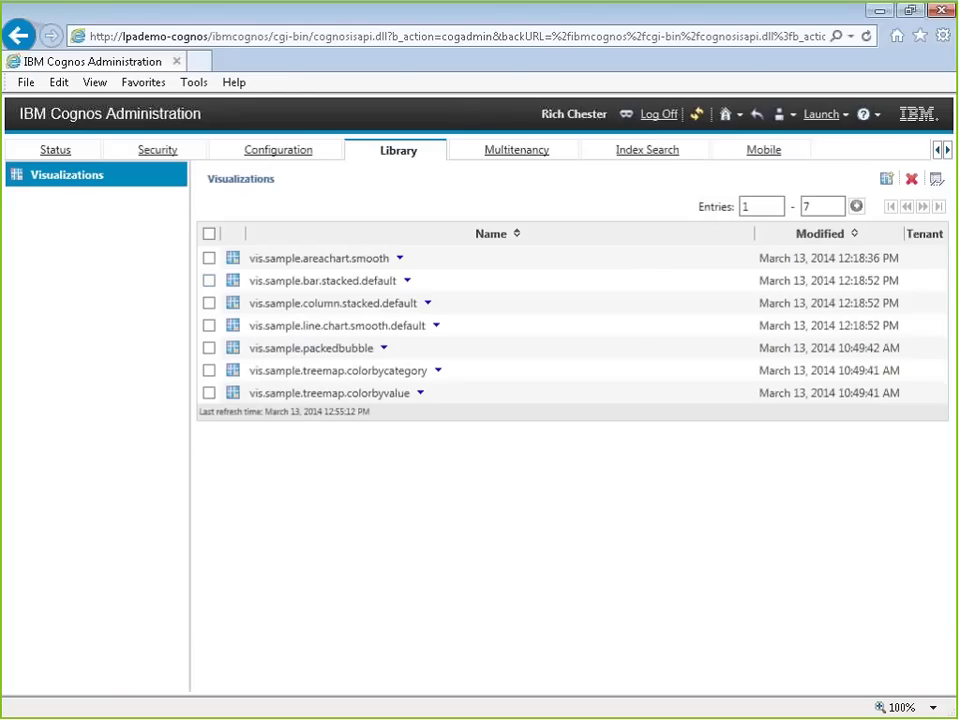
Step: Launch Cognos Connection and open CWA Starter from My Folders > Visualizations Webinar in Report Studio
{"action": "left_click", "coordinate": [818, 114]}
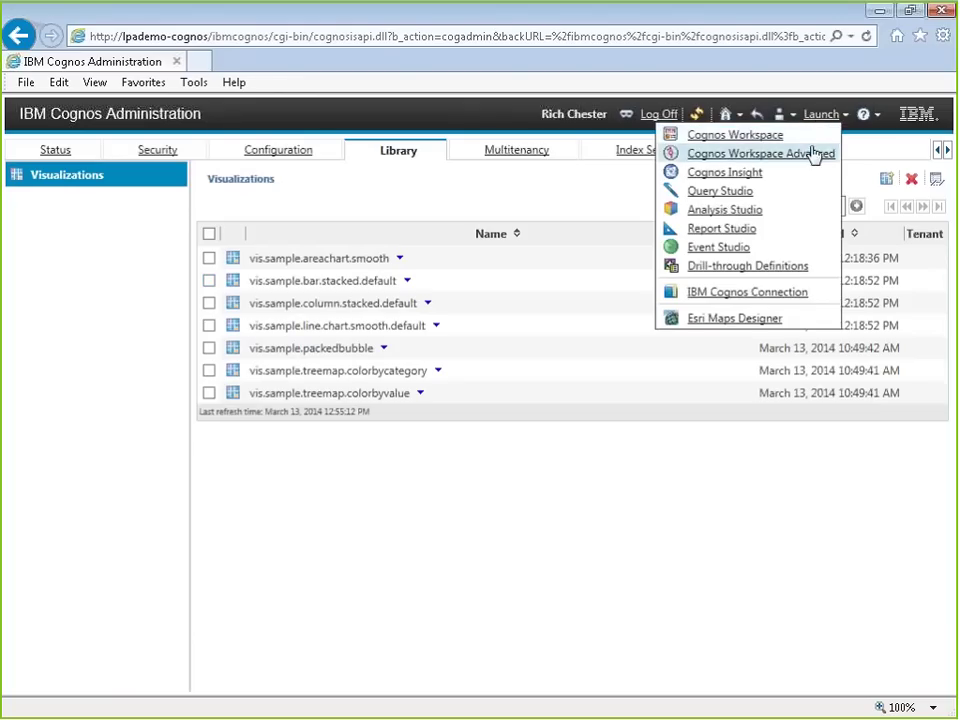
{"action": "left_click", "coordinate": [716, 292]}
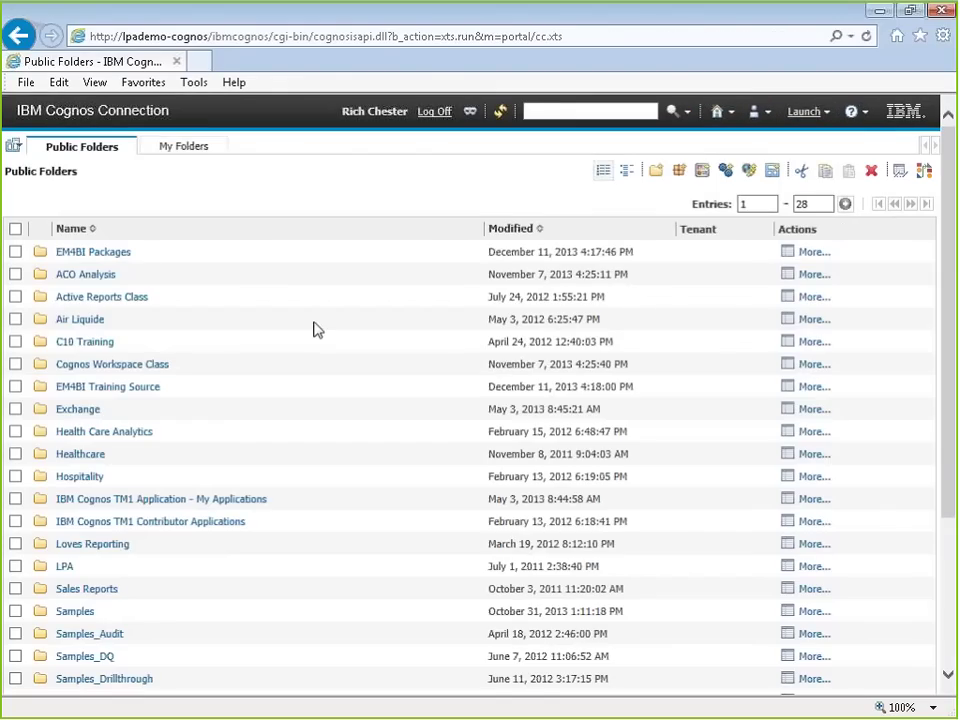
{"action": "left_click", "coordinate": [173, 152]}
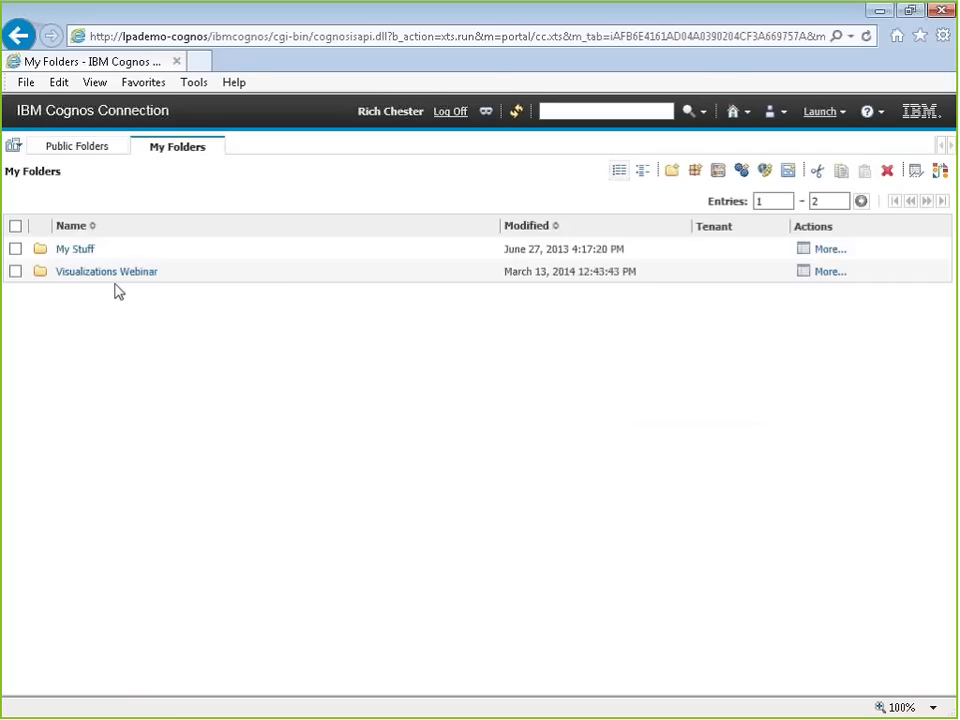
{"action": "left_click", "coordinate": [140, 271]}
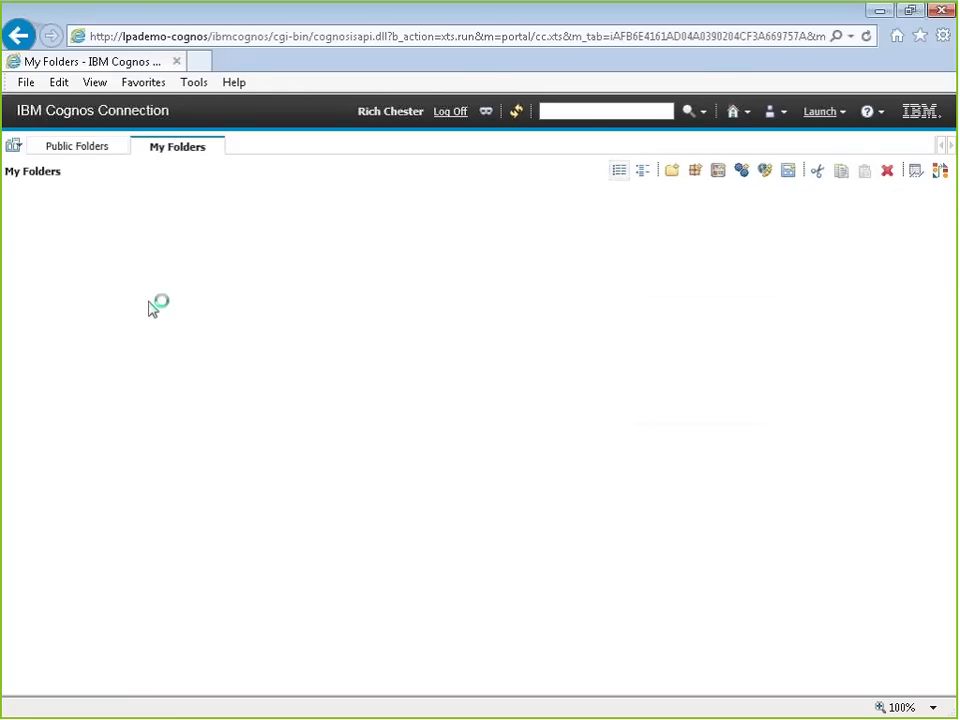
{"action": "left_click", "coordinate": [95, 294]}
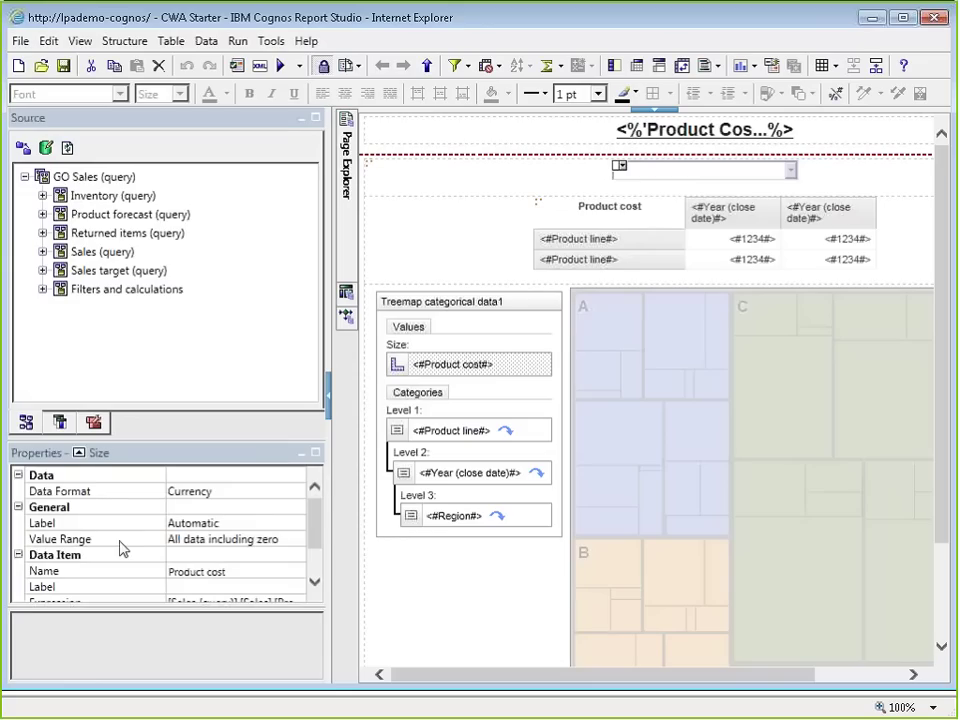
Step: Inspect the size value's range, label and data format settings
{"action": "left_click", "coordinate": [229, 546]}
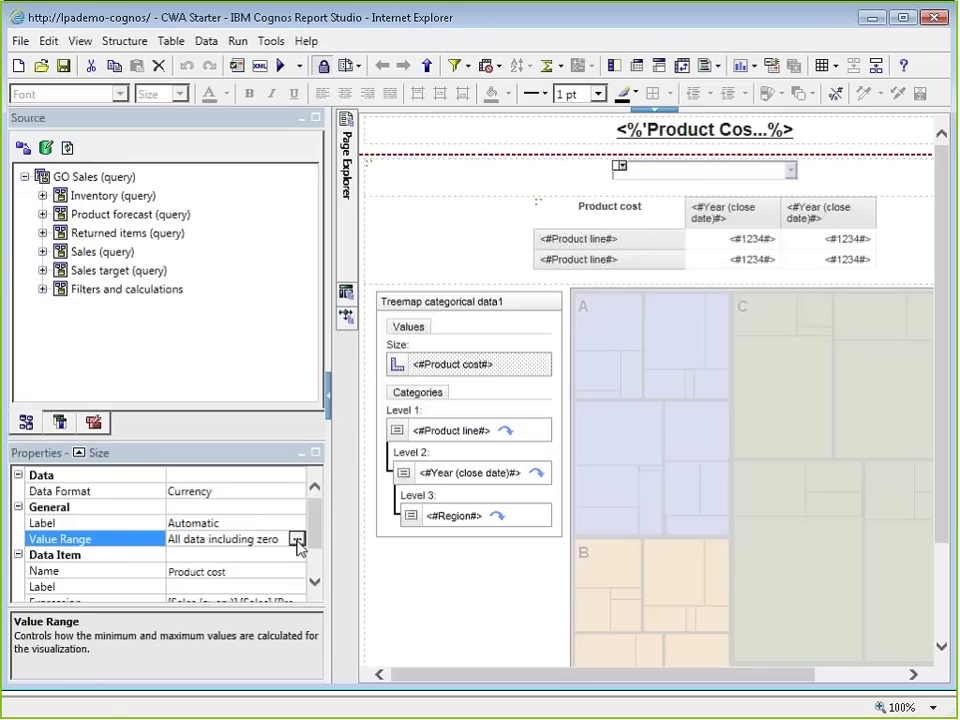
{"action": "left_click", "coordinate": [296, 539]}
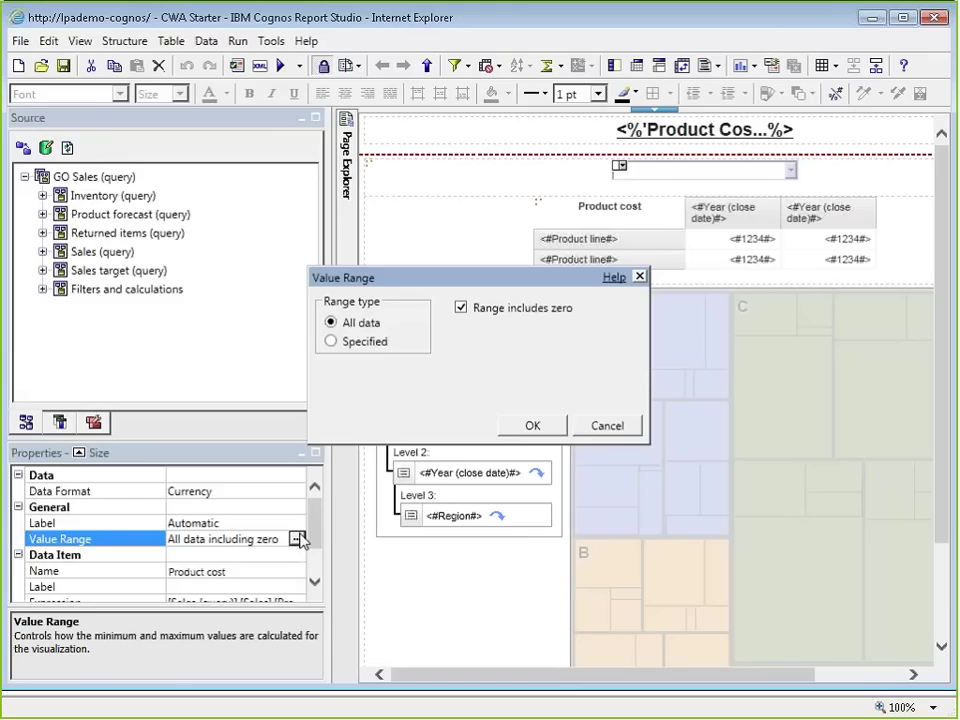
{"action": "left_click", "coordinate": [607, 426]}
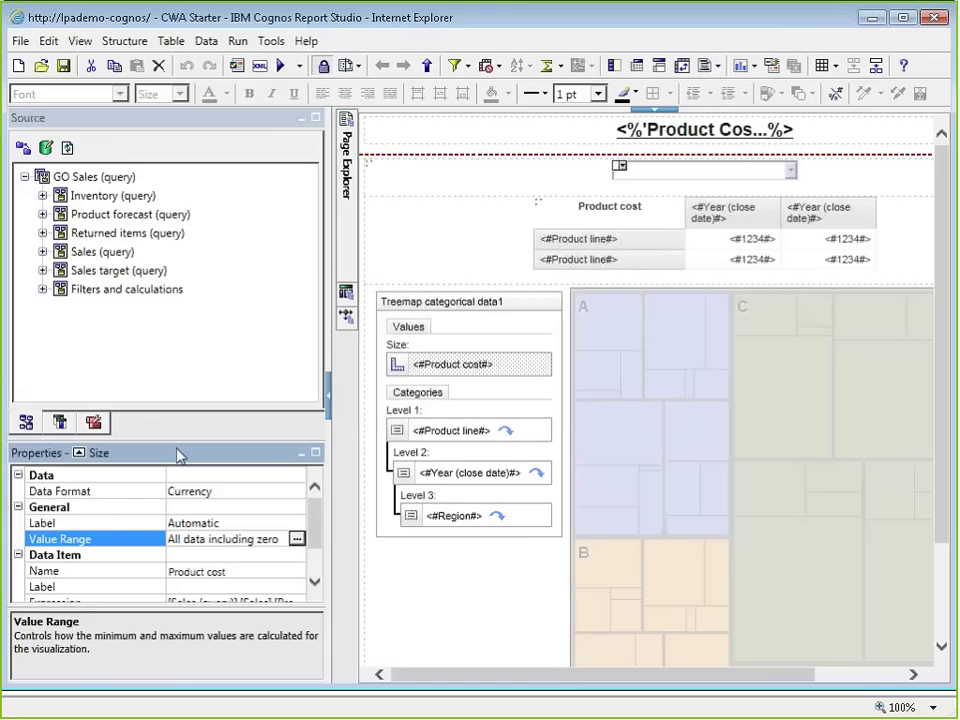
{"action": "left_click", "coordinate": [205, 525]}
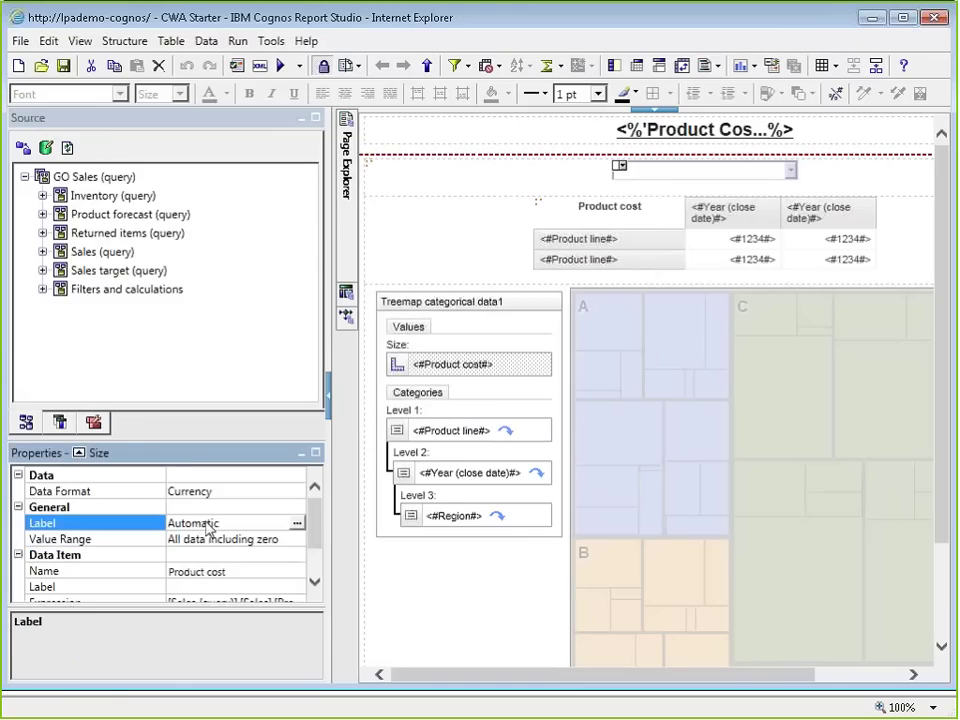
{"action": "scroll", "coordinate": [143, 520], "scroll_direction": "down", "scroll_amount": 1}
{"action": "scroll", "coordinate": [143, 522], "scroll_direction": "up", "scroll_amount": 1}
{"action": "left_click", "coordinate": [185, 491]}
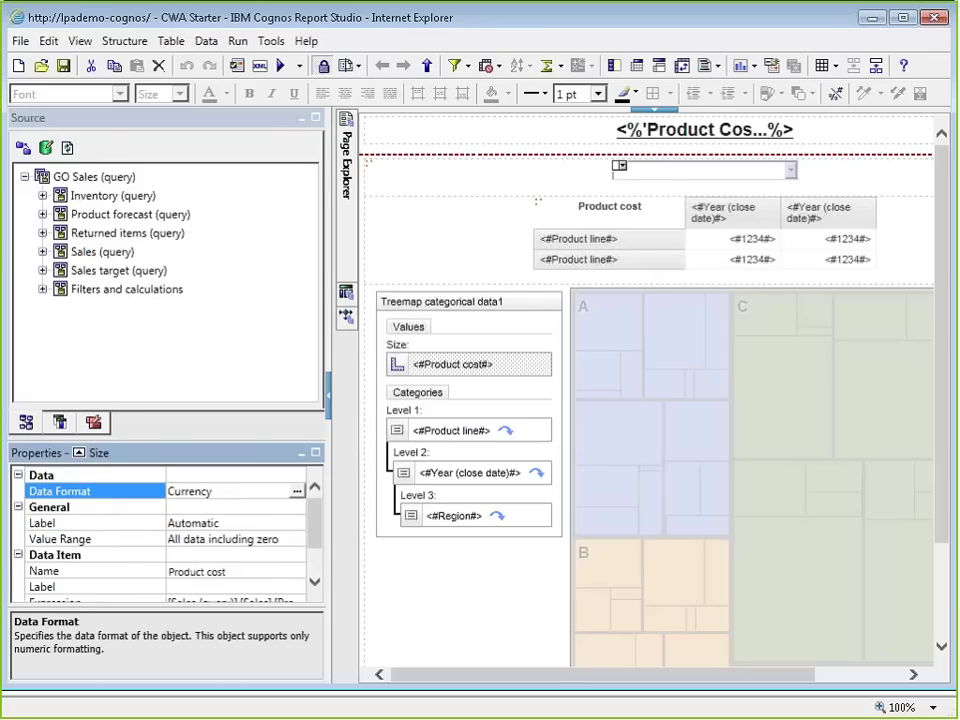
Step: Select the treemap's data container through its ancestors and check its drill-through definitions
{"action": "left_click", "coordinate": [500, 431]}
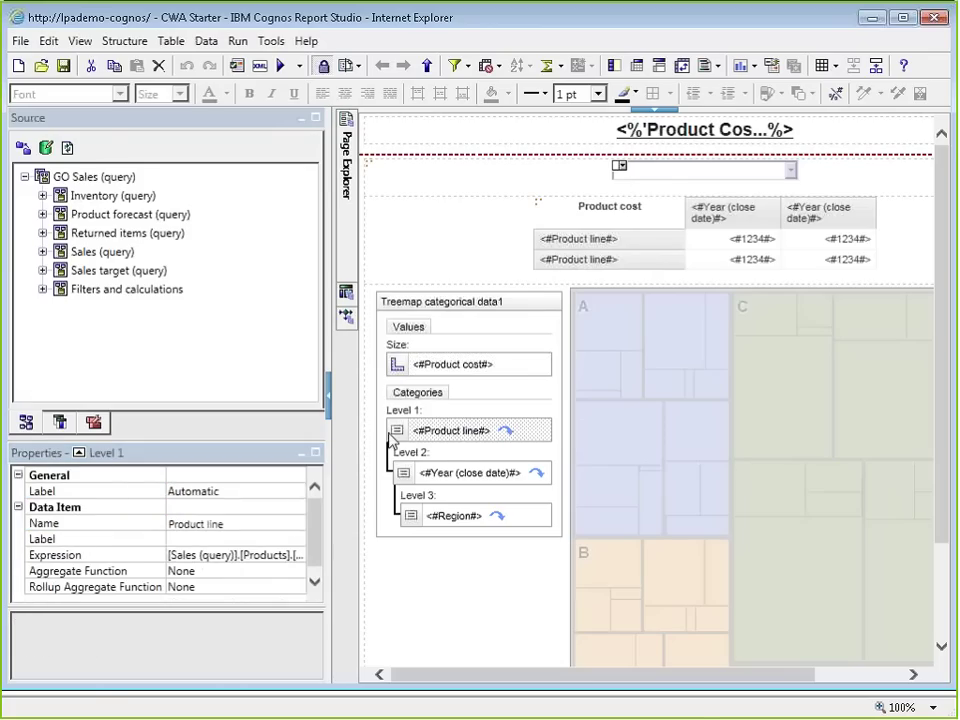
{"action": "left_click", "coordinate": [79, 453]}
{"action": "left_click", "coordinate": [118, 433]}
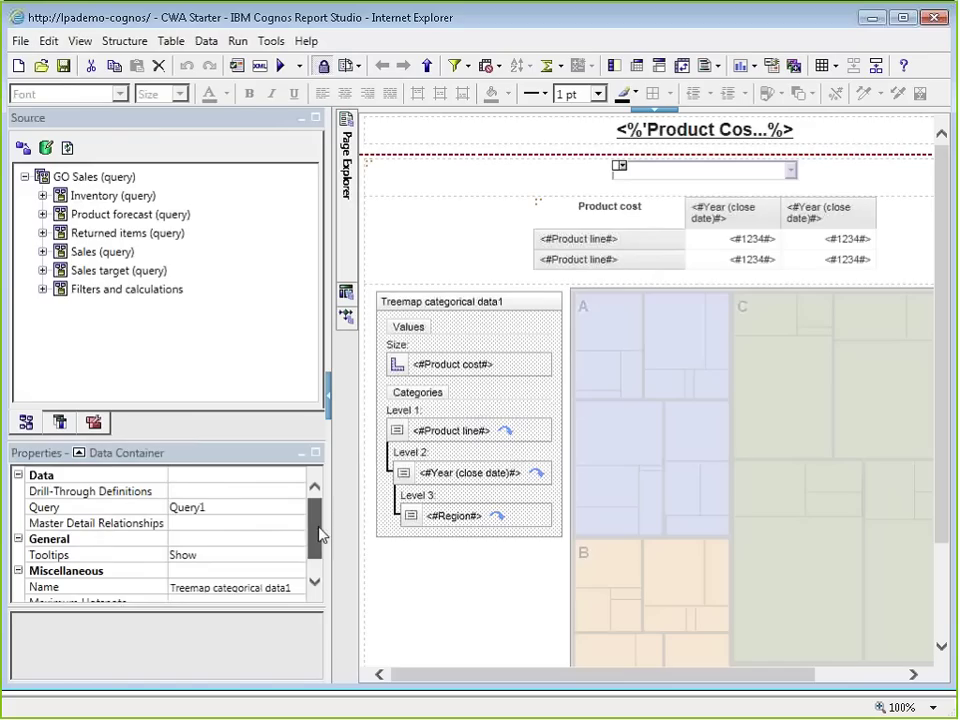
{"action": "left_click", "coordinate": [212, 494]}
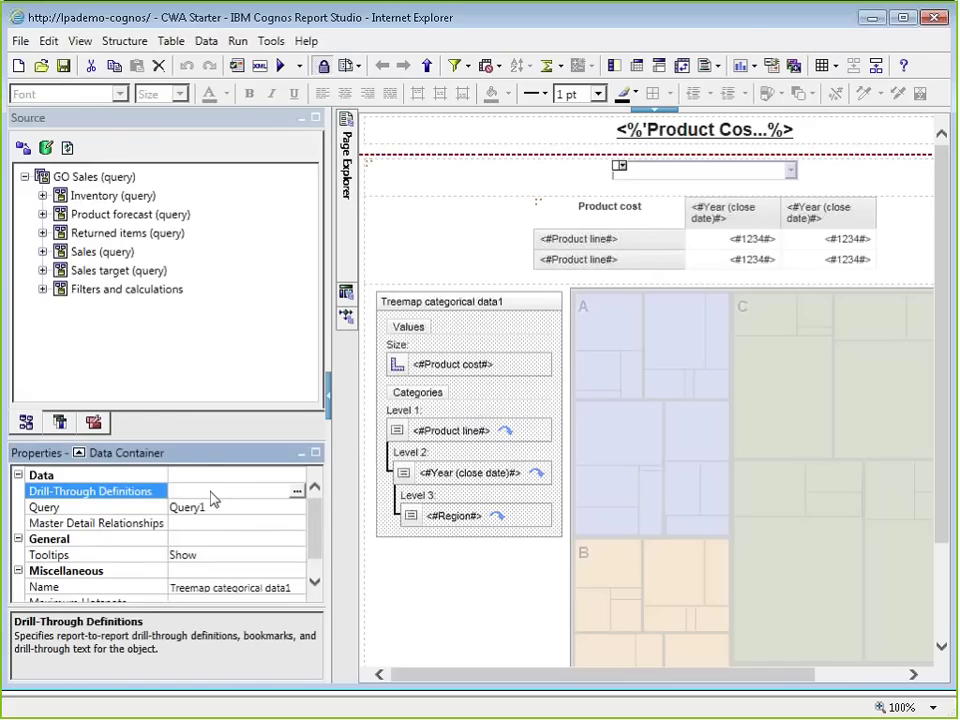
{"action": "scroll", "coordinate": [318, 540], "scroll_direction": "down", "scroll_amount": 1}
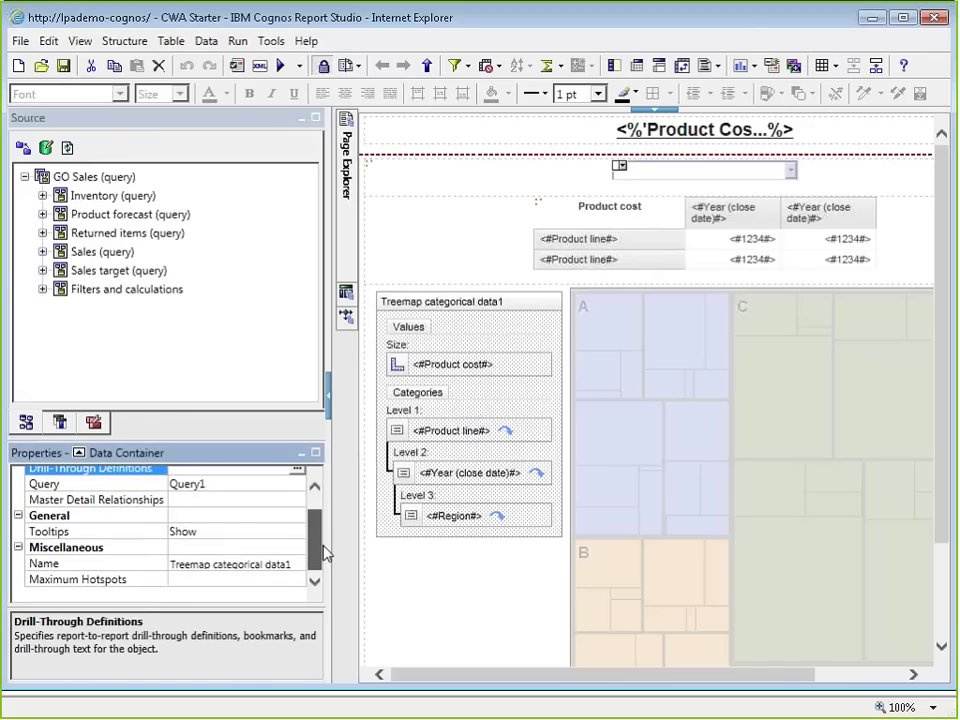
Step: Check the data format of the Product line, Year (close date) and Region nodes
{"action": "left_click", "coordinate": [453, 437]}
{"action": "scroll", "coordinate": [230, 480], "scroll_direction": "up", "scroll_amount": 1}
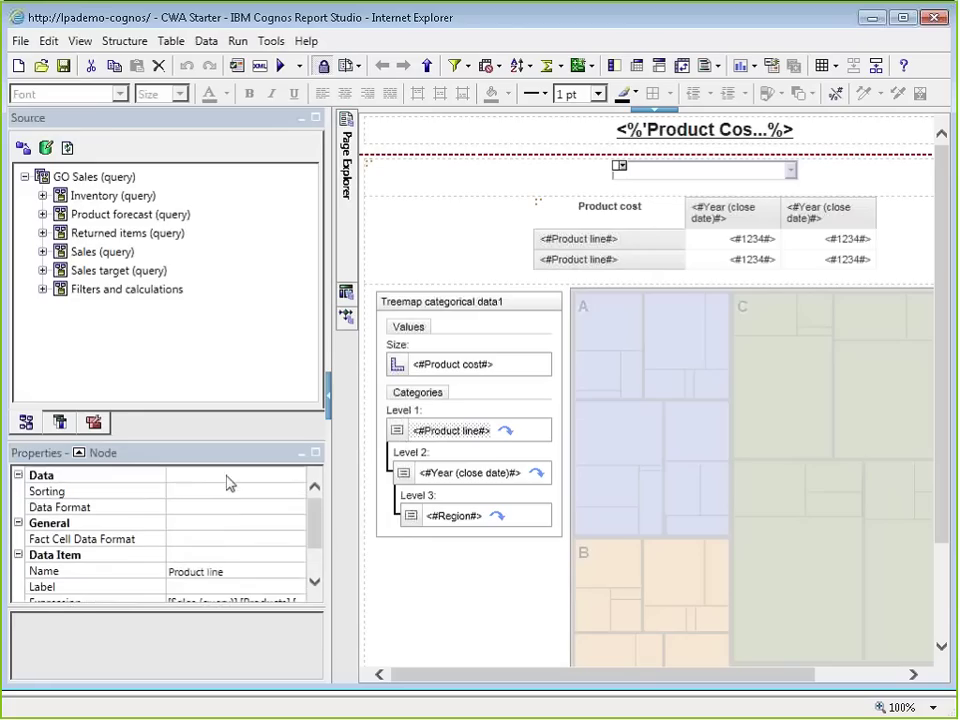
{"action": "left_click", "coordinate": [225, 490]}
{"action": "left_click", "coordinate": [489, 474]}
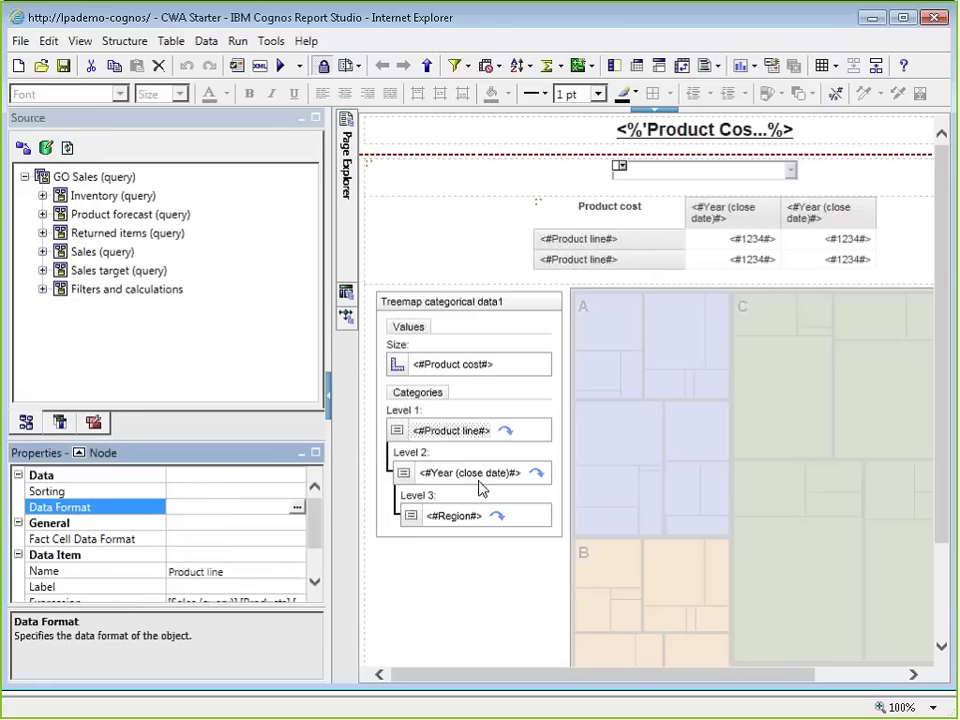
{"action": "left_click", "coordinate": [88, 505]}
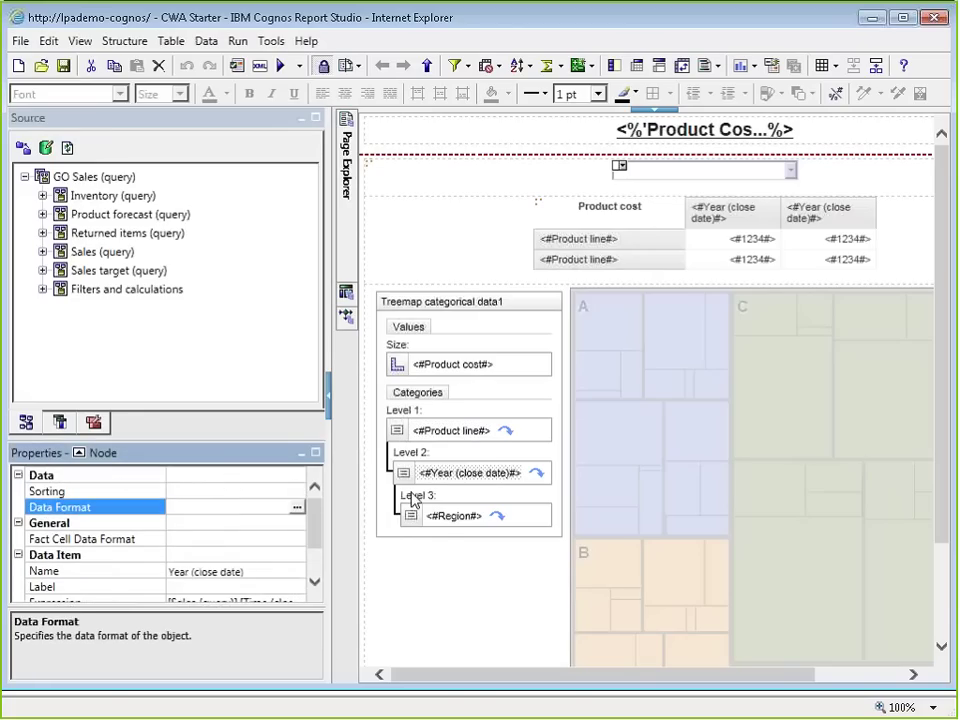
{"action": "left_click", "coordinate": [445, 516]}
{"action": "left_click", "coordinate": [88, 507]}
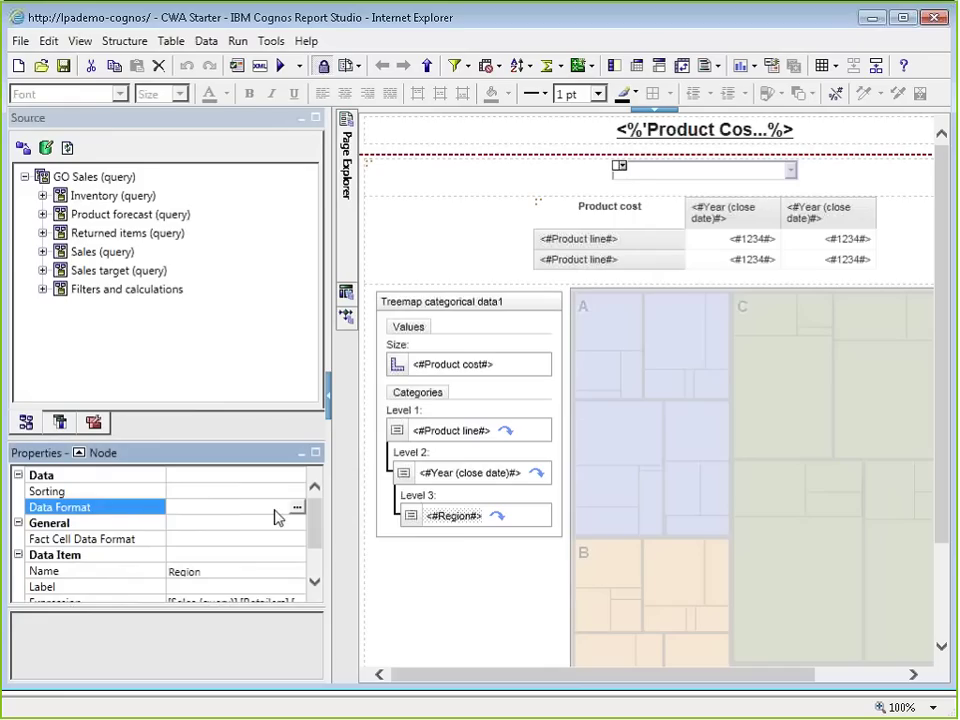
{"action": "scroll", "coordinate": [122, 495], "scroll_direction": "down", "scroll_amount": 3}
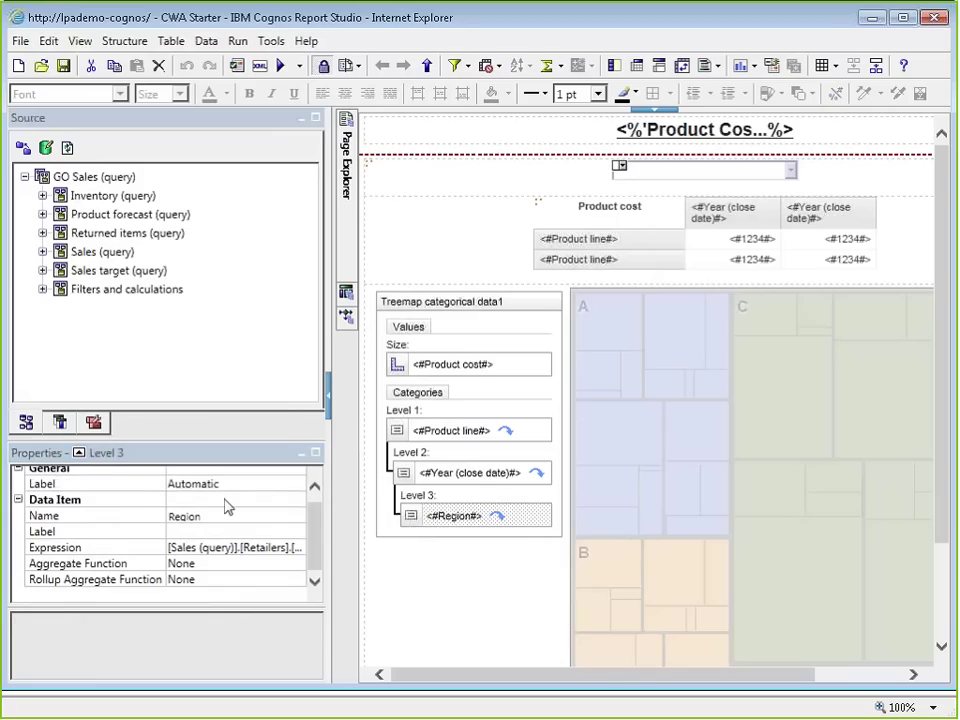
{"action": "scroll", "coordinate": [221, 505], "scroll_direction": "up", "scroll_amount": 1}
Step: Select the Treemap by category chart and open its Data Format property
{"action": "left_click", "coordinate": [381, 467]}
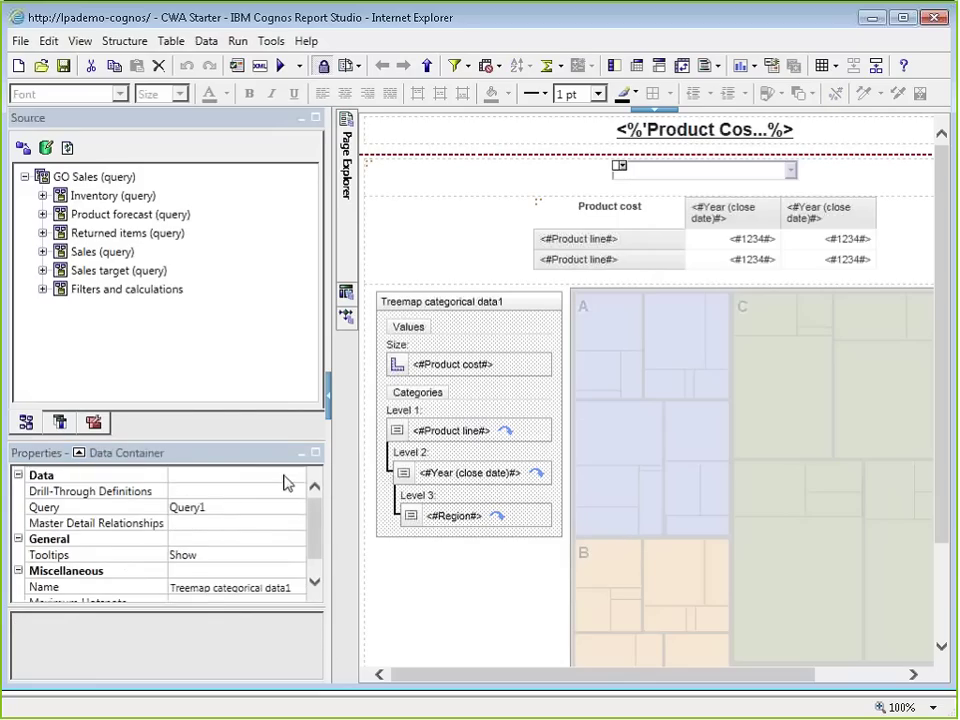
{"action": "scroll", "coordinate": [168, 503], "scroll_direction": "down", "scroll_amount": 1}
{"action": "scroll", "coordinate": [199, 508], "scroll_direction": "up", "scroll_amount": 1}
{"action": "left_click", "coordinate": [372, 522]}
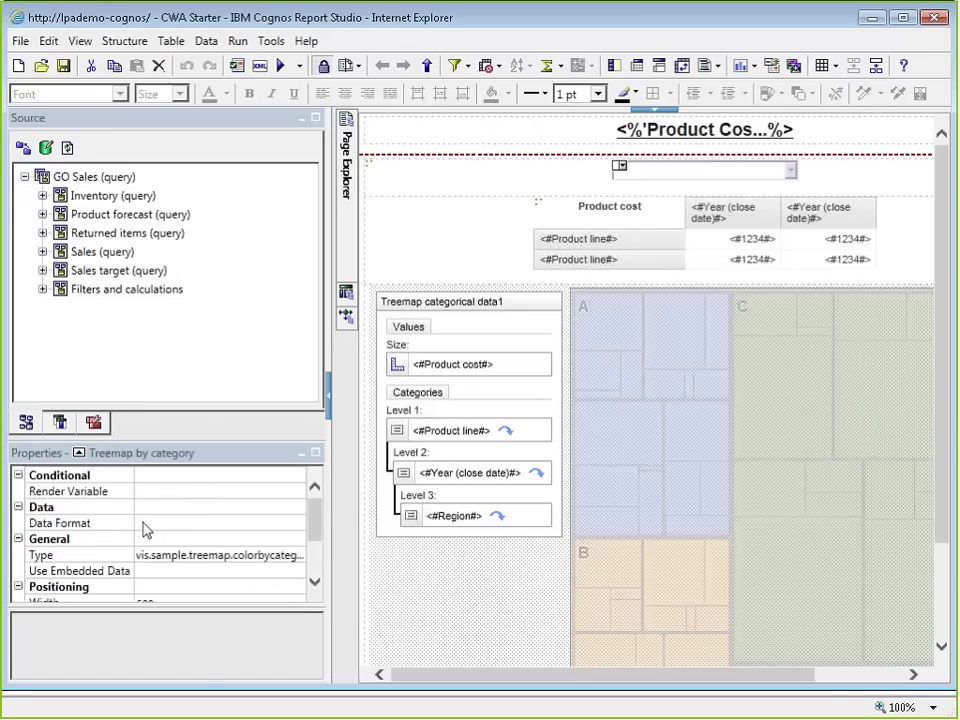
{"action": "scroll", "coordinate": [139, 529], "scroll_direction": "down", "scroll_amount": 3}
{"action": "scroll", "coordinate": [150, 520], "scroll_direction": "up", "scroll_amount": 3}
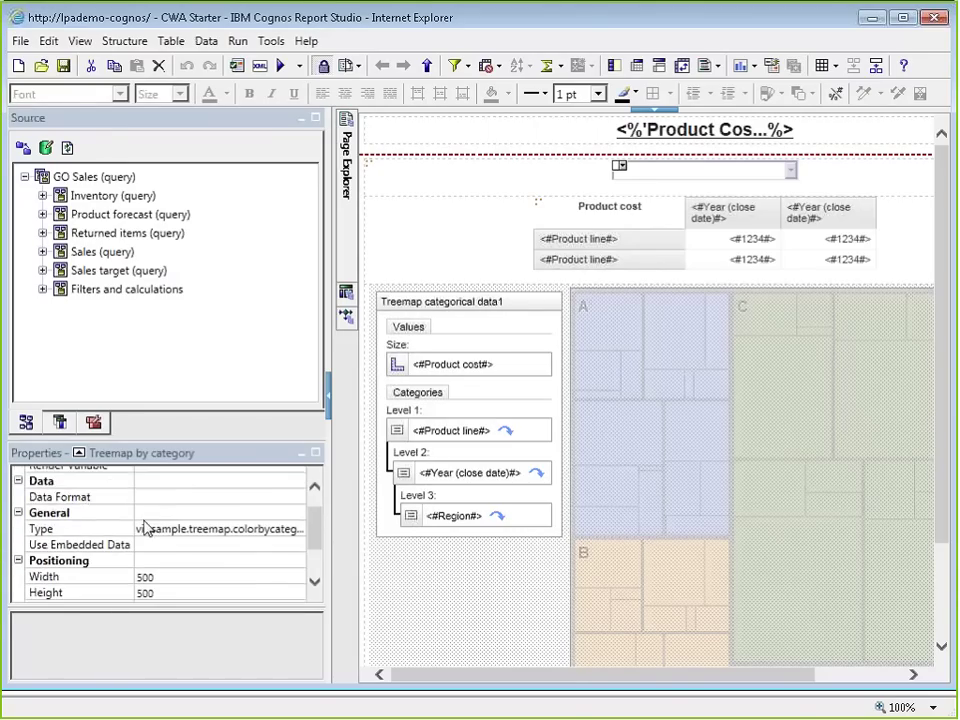
{"action": "left_click", "coordinate": [167, 501]}
{"action": "double_click", "coordinate": [165, 499]}
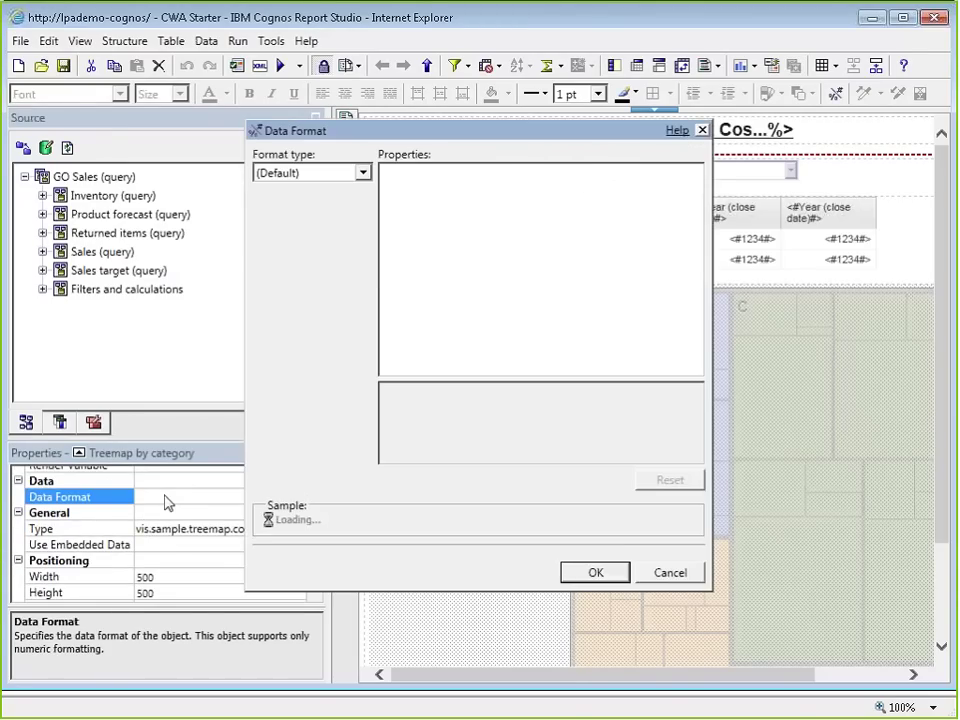
{"action": "left_click", "coordinate": [672, 571]}
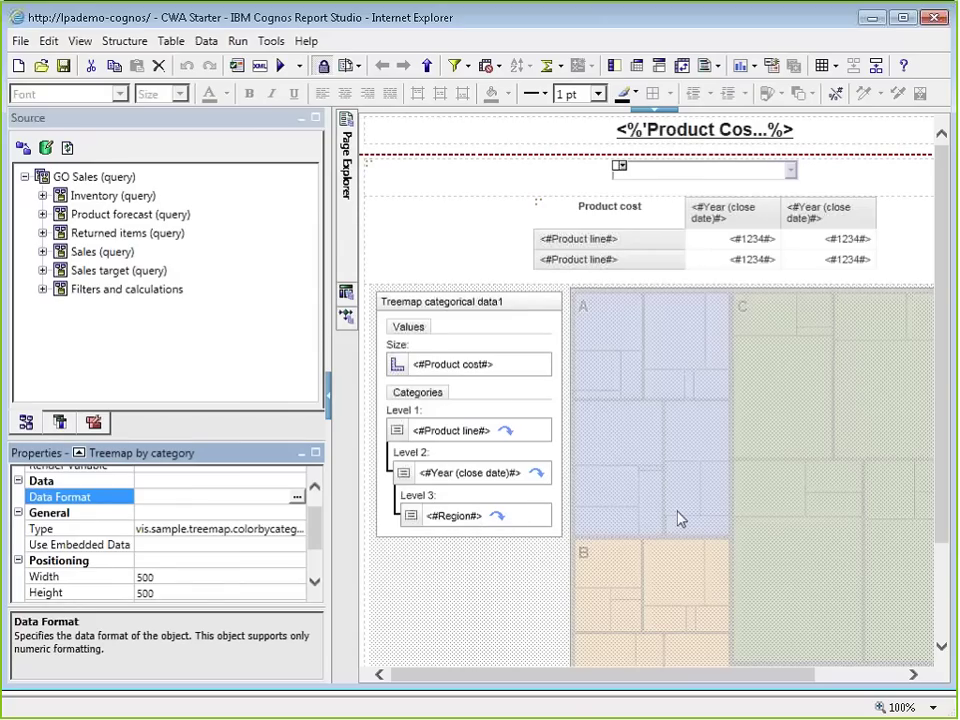
{"action": "left_click", "coordinate": [522, 404]}
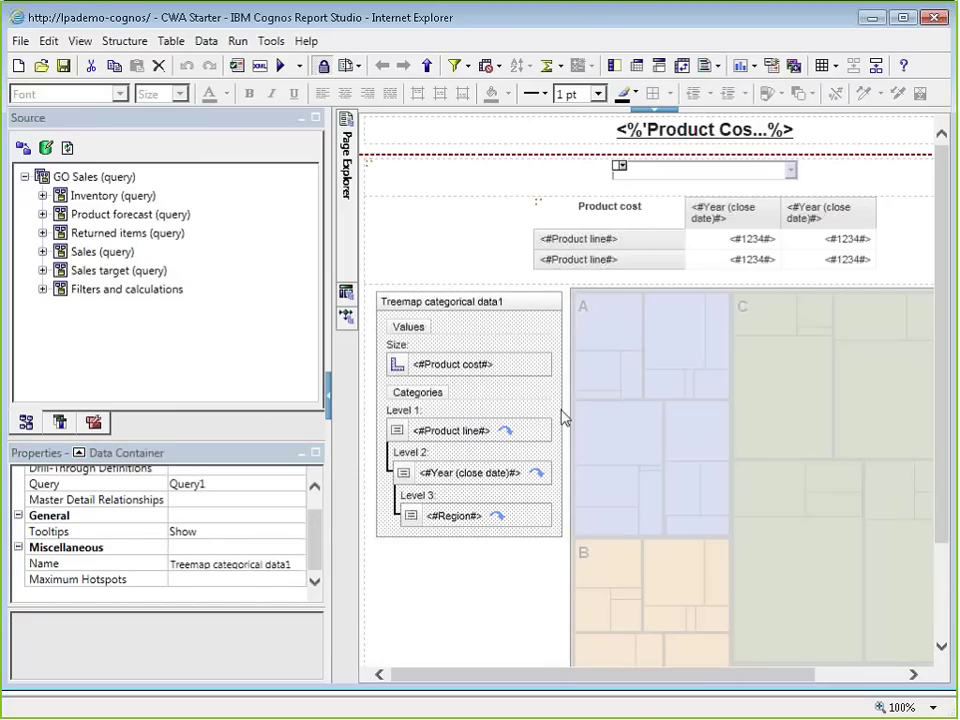
{"action": "left_click", "coordinate": [630, 422]}
{"action": "left_click", "coordinate": [79, 453]}
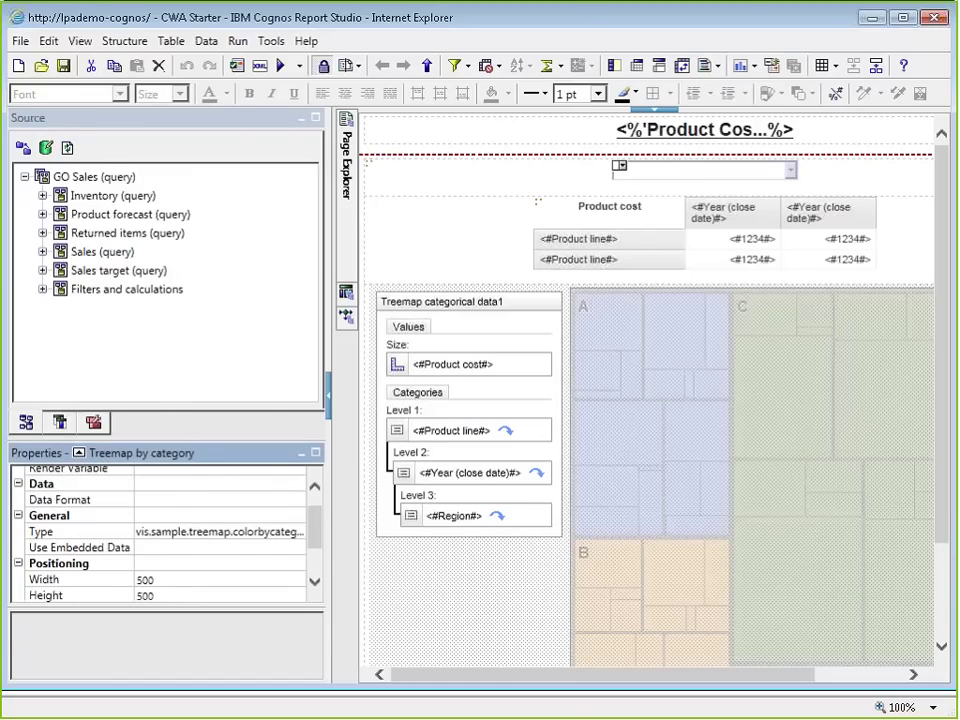
{"action": "left_click", "coordinate": [439, 518]}
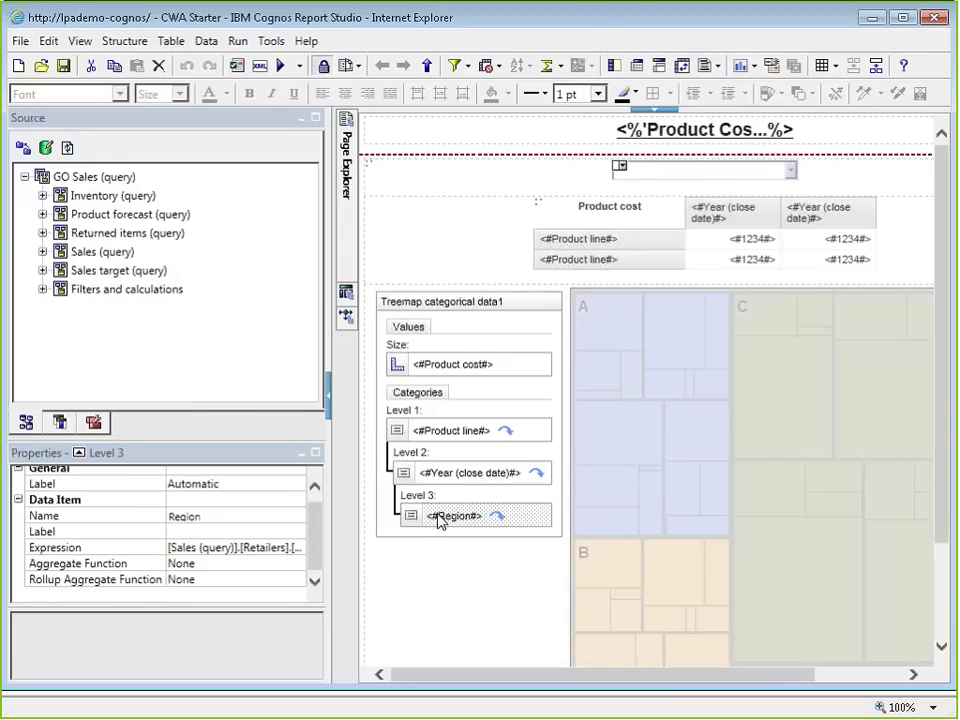
{"action": "left_click", "coordinate": [112, 45]}
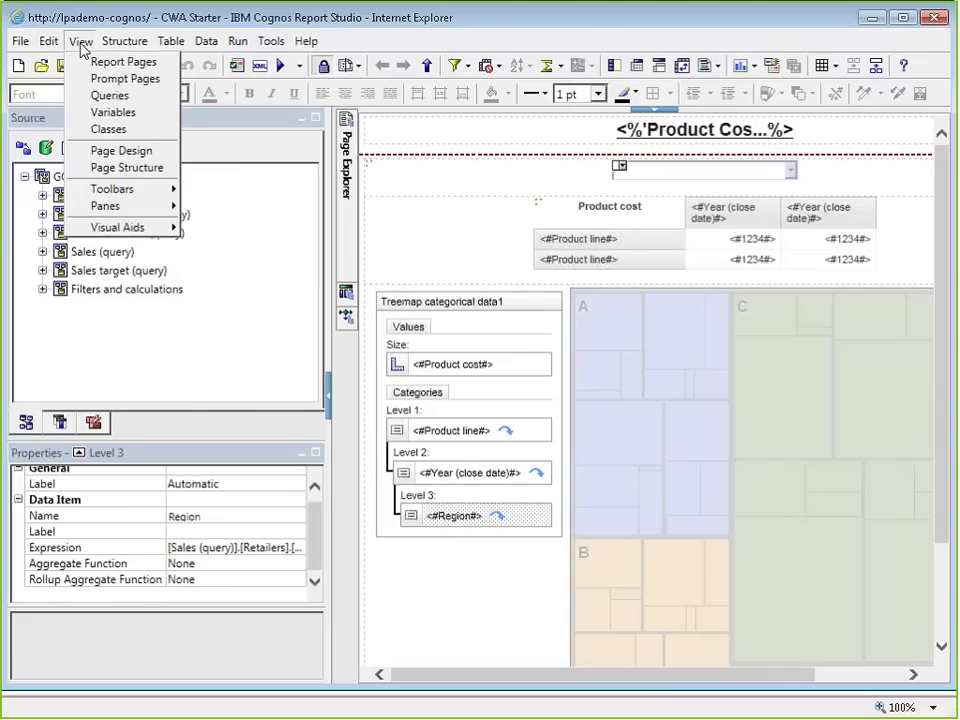
Step: Select the Table Cell holding the treemap in the Page Structure view
{"action": "left_click", "coordinate": [100, 166]}
{"action": "left_click", "coordinate": [539, 295], "text": "ctrl"}
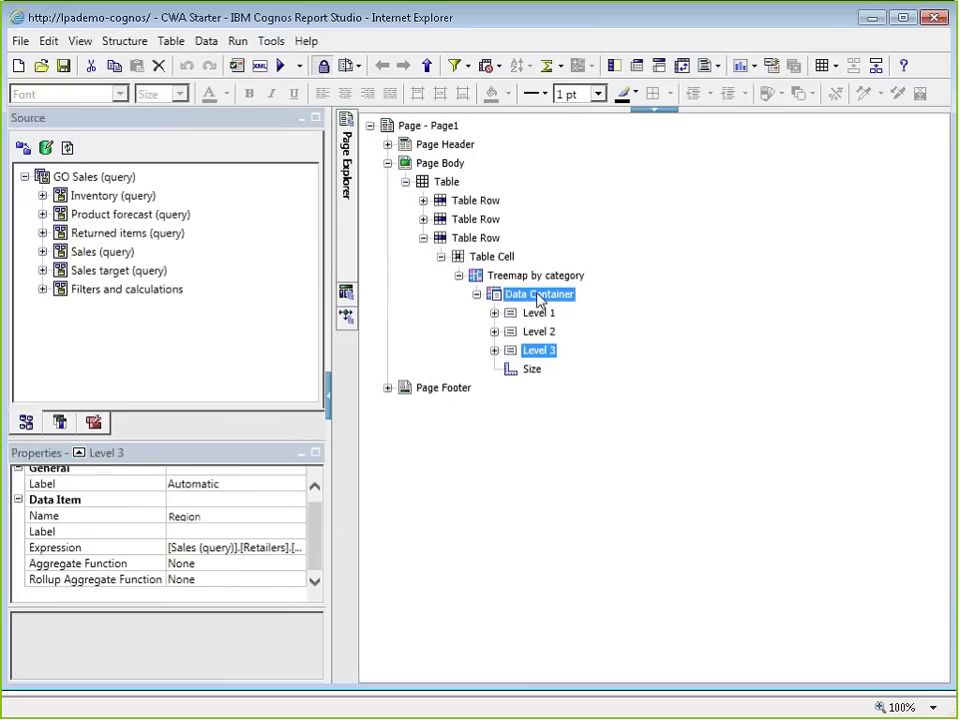
{"action": "left_click", "coordinate": [538, 297]}
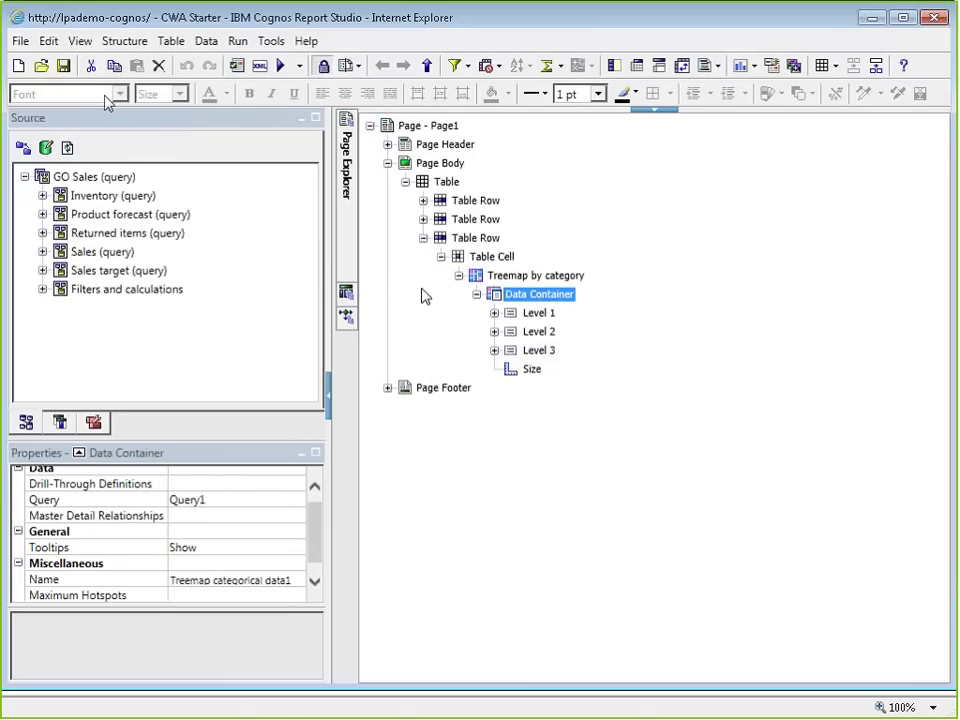
{"action": "left_click", "coordinate": [505, 281]}
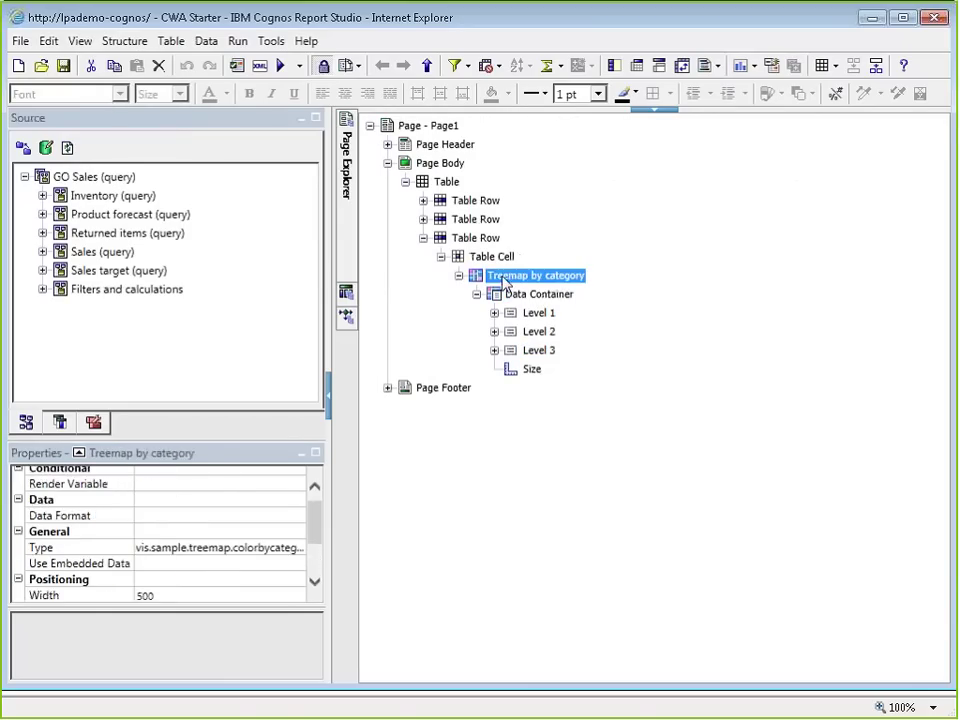
{"action": "left_click", "coordinate": [496, 258]}
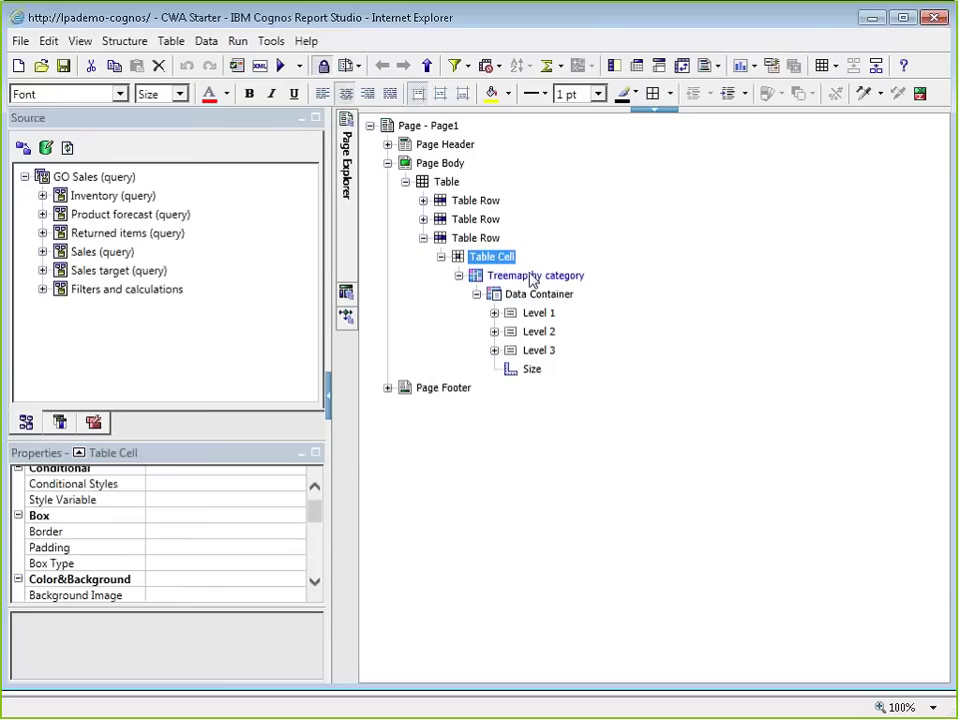
{"action": "left_click", "coordinate": [506, 278]}
{"action": "left_click", "coordinate": [488, 263]}
Step: Set the table cell's font to Arial Black at 26 pt
{"action": "left_click", "coordinate": [120, 93]}
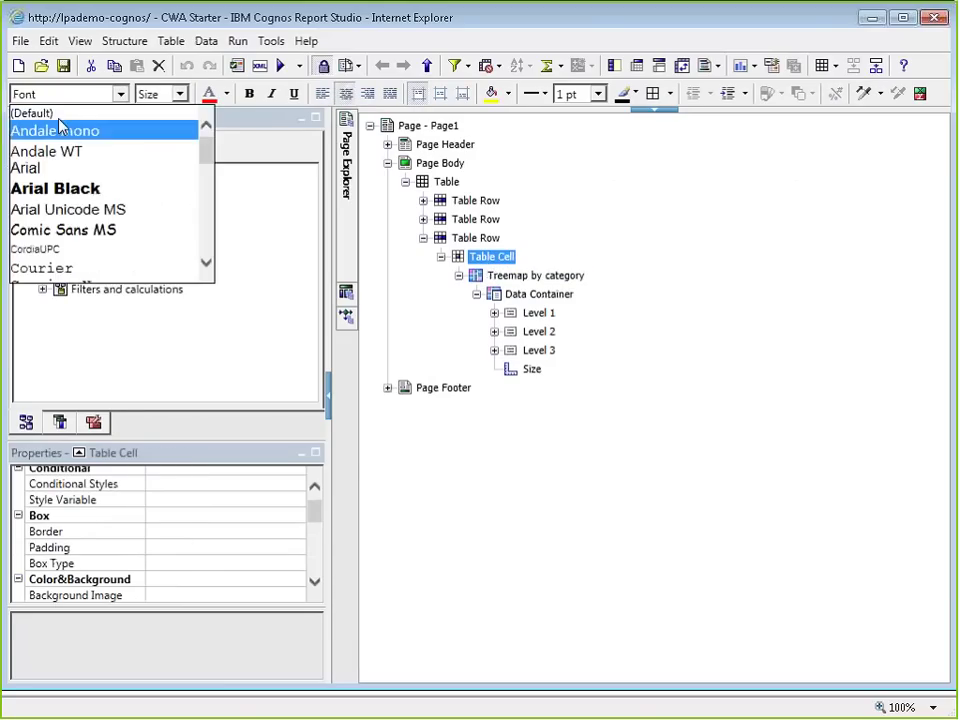
{"action": "left_click", "coordinate": [82, 188]}
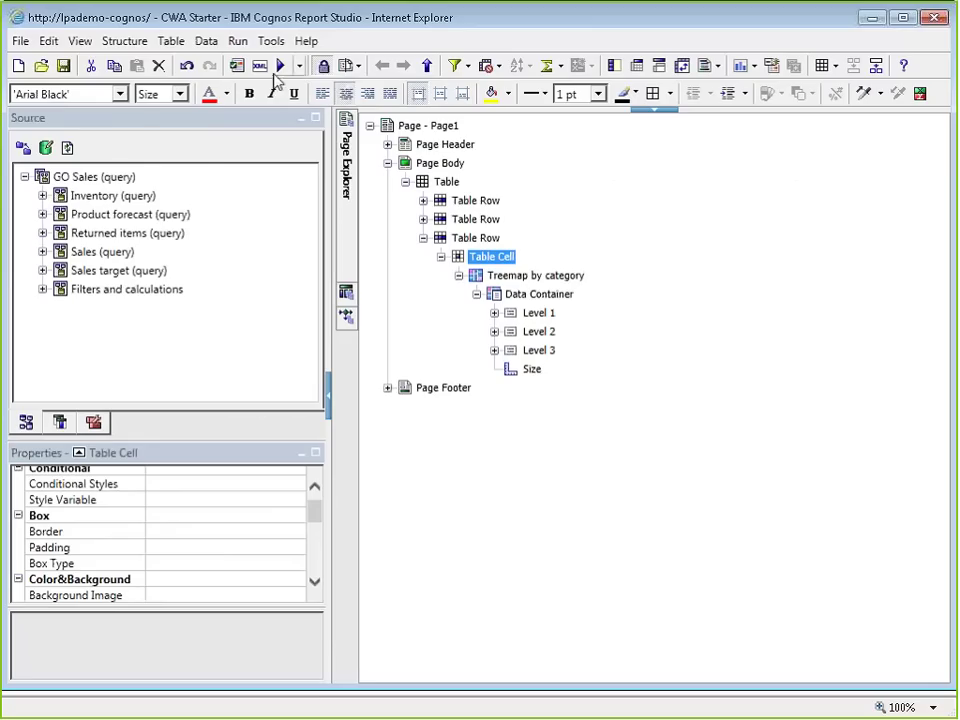
{"action": "left_click", "coordinate": [180, 93]}
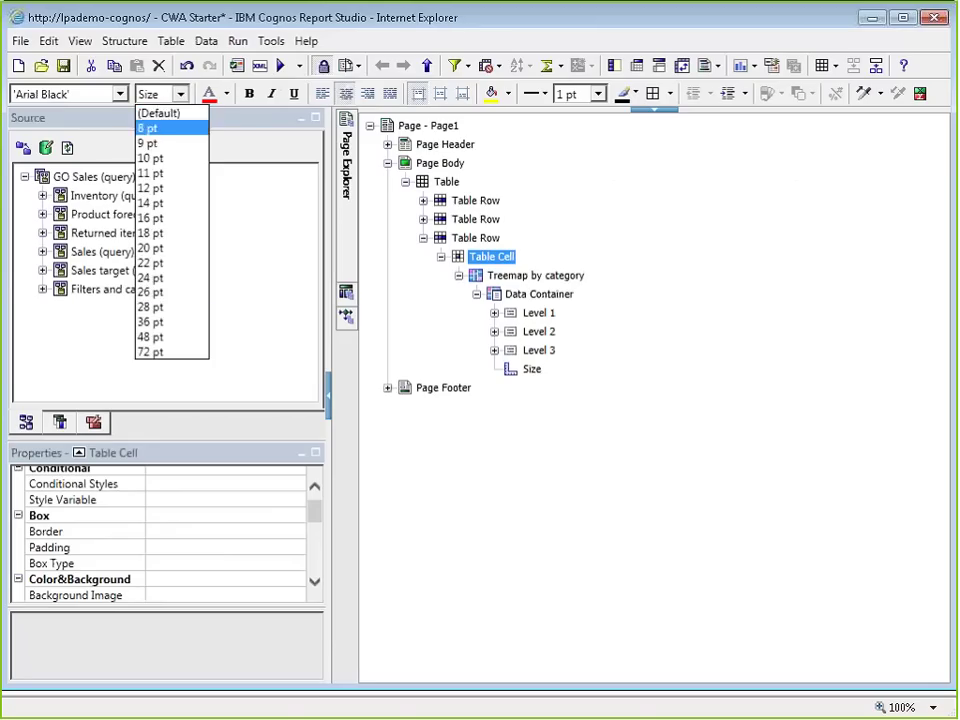
{"action": "left_click", "coordinate": [163, 291]}
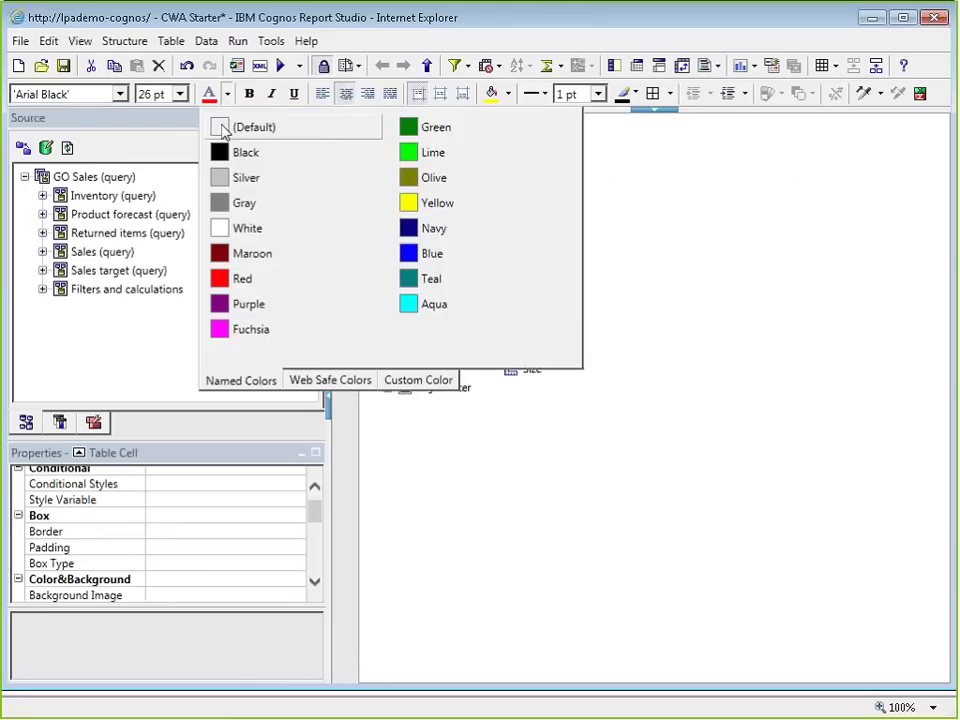
{"action": "left_click", "coordinate": [222, 128]}
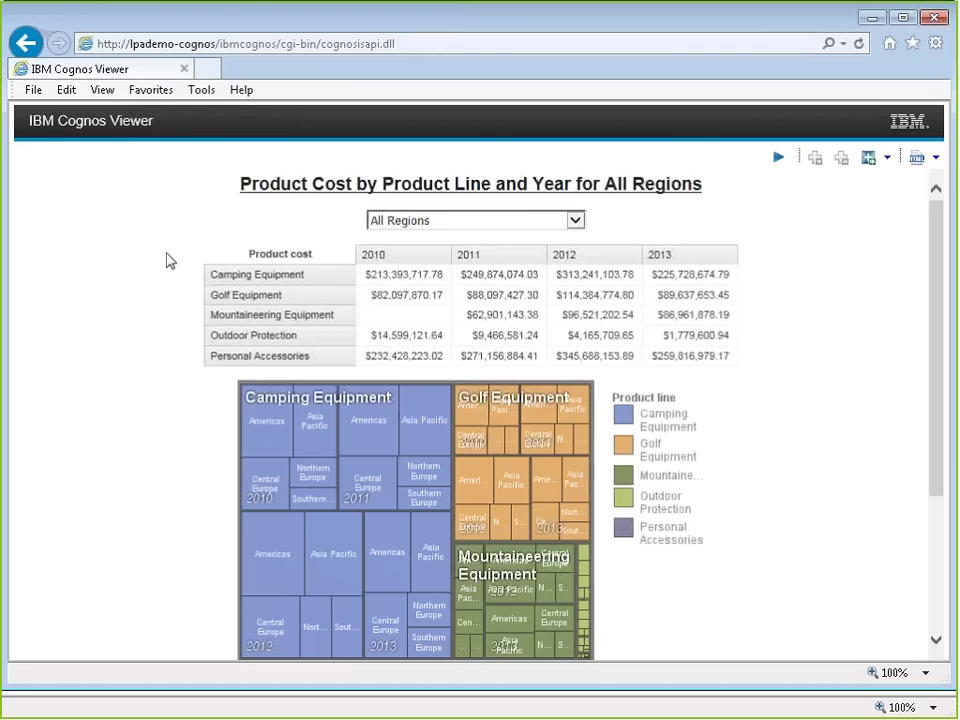
Step: Scroll through the product cost table and product line treemap, then back to the top
{"action": "scroll", "coordinate": [851, 561], "scroll_direction": "down", "scroll_amount": 5}
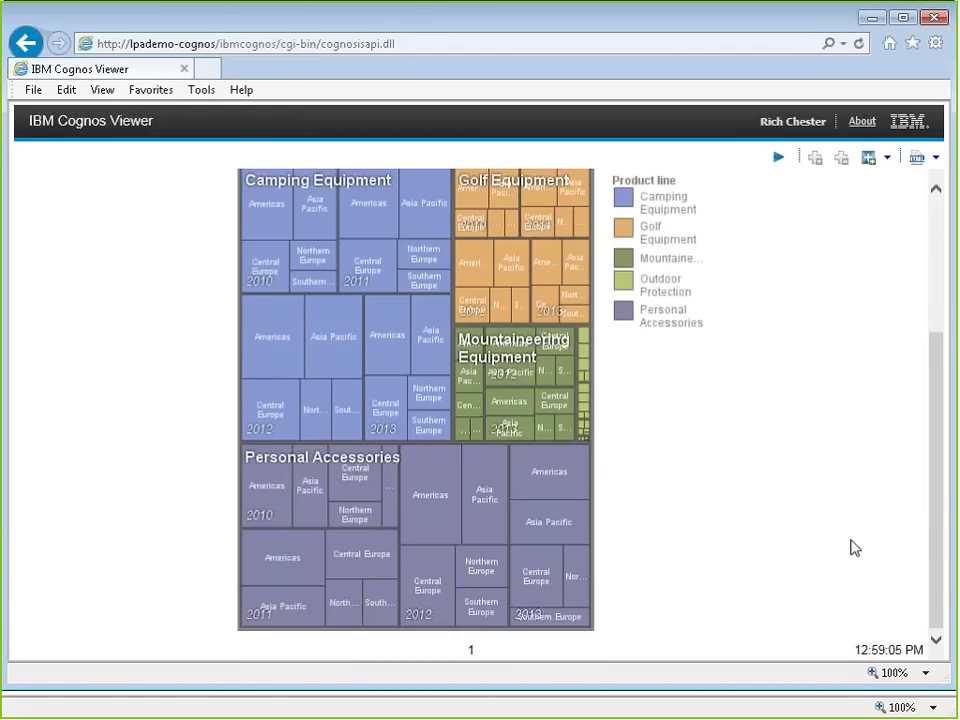
{"action": "scroll", "coordinate": [850, 546], "scroll_direction": "up", "scroll_amount": 5}
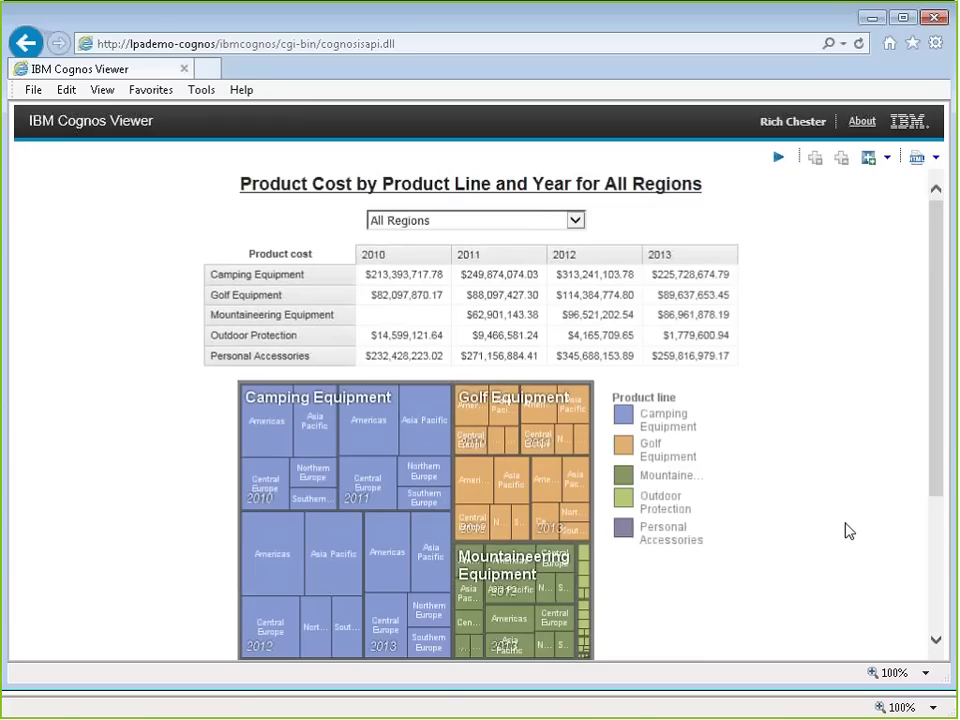
Step: Close the report output and return to the Page Design view
{"action": "left_click", "coordinate": [932, 18]}
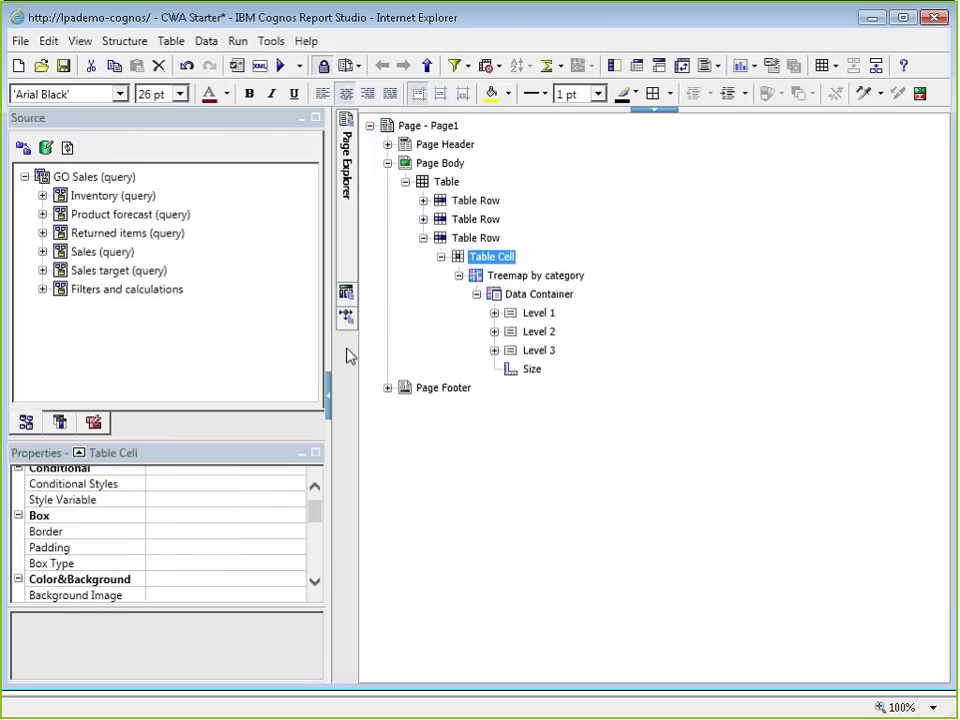
{"action": "left_click", "coordinate": [79, 41]}
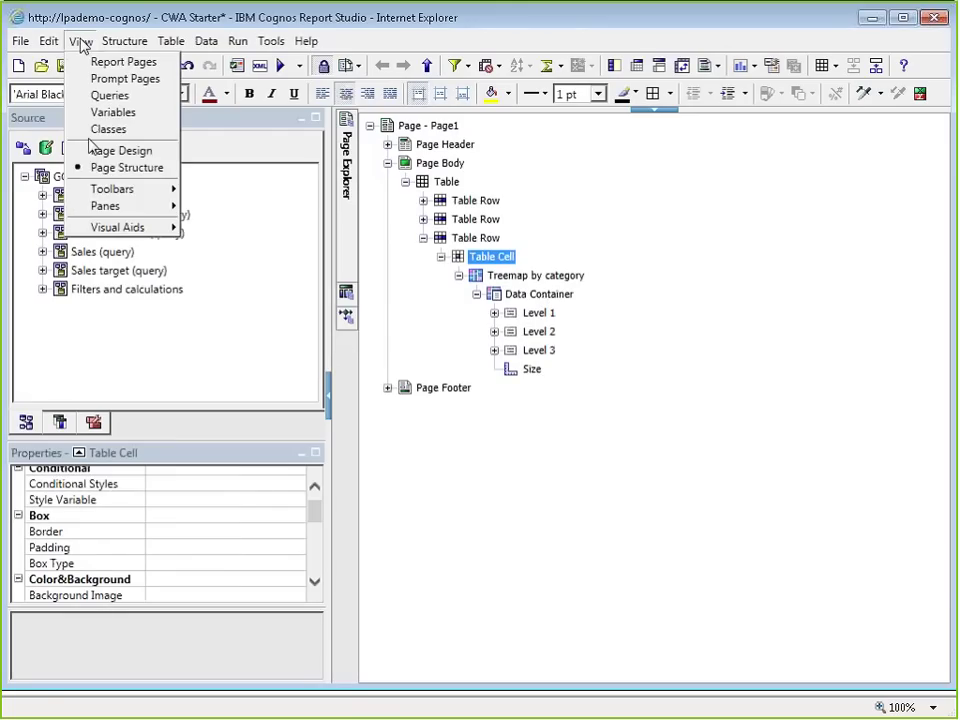
{"action": "left_click", "coordinate": [88, 147]}
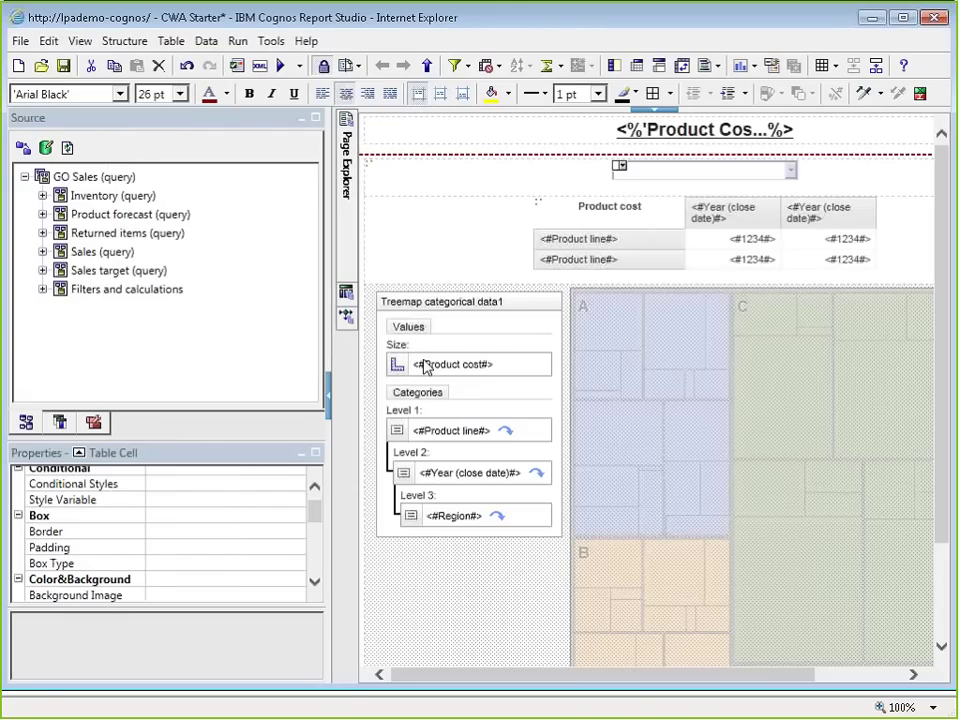
Step: Set the treemap's table cell width to 800 px and rerun the report
{"action": "left_click", "coordinate": [315, 561]}
{"action": "left_click", "coordinate": [190, 533]}
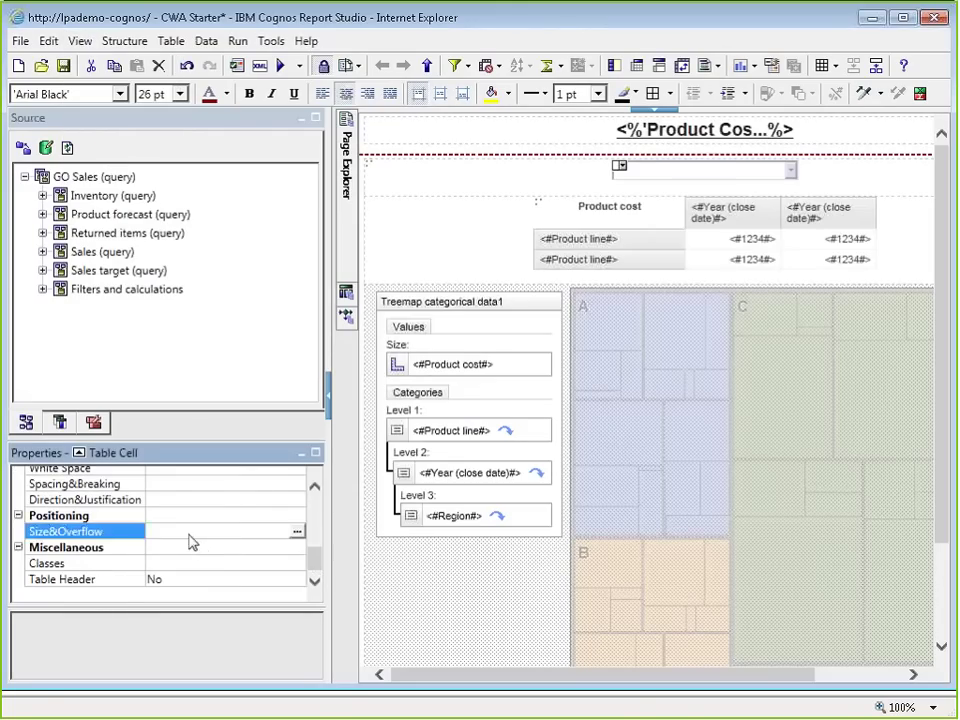
{"action": "left_click", "coordinate": [296, 531]}
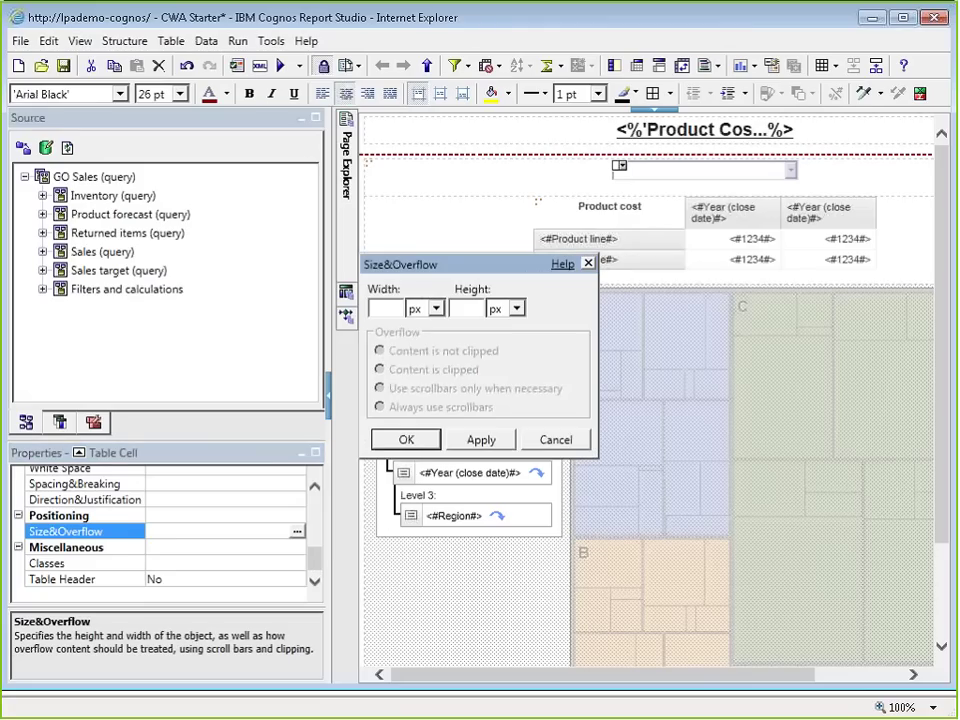
{"action": "left_click", "coordinate": [383, 308]}
{"action": "type", "text": "800"}
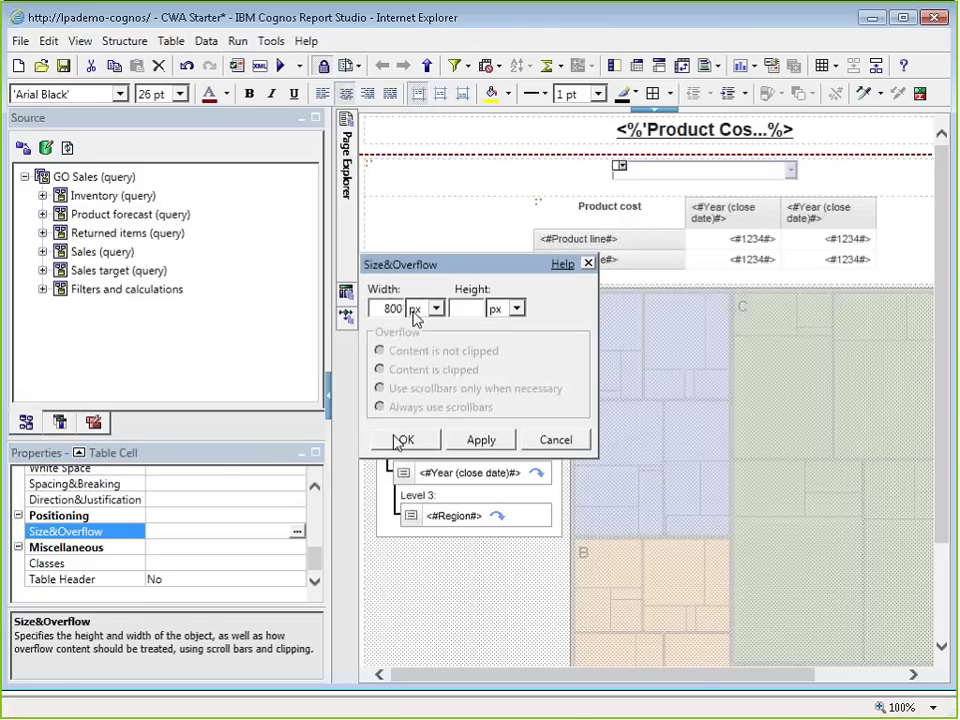
{"action": "left_click", "coordinate": [402, 440]}
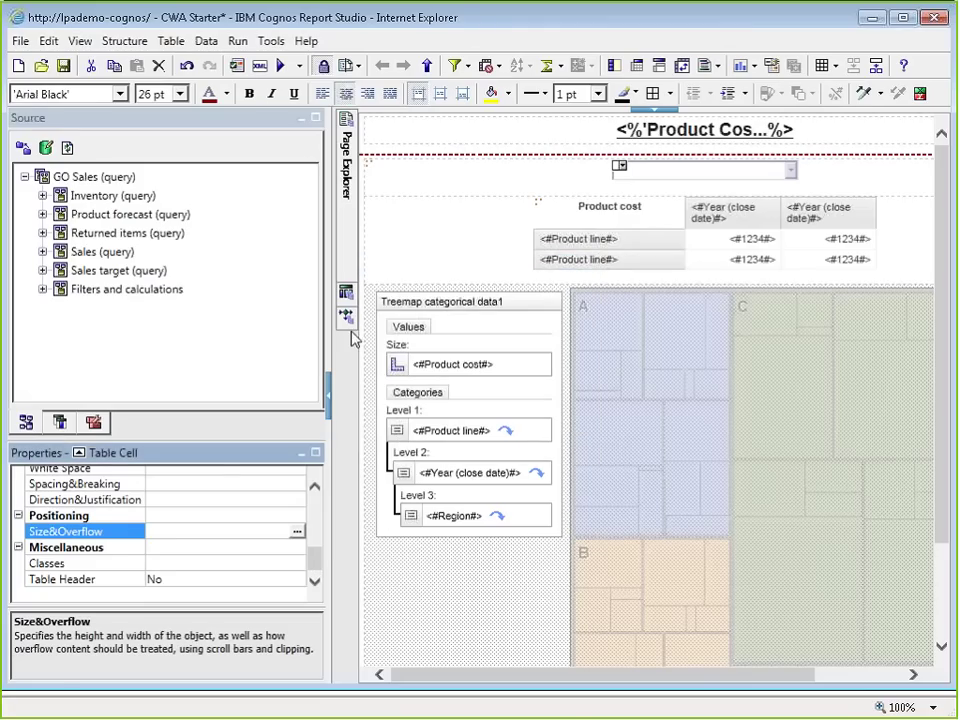
{"action": "key", "text": "ctrl+r"}
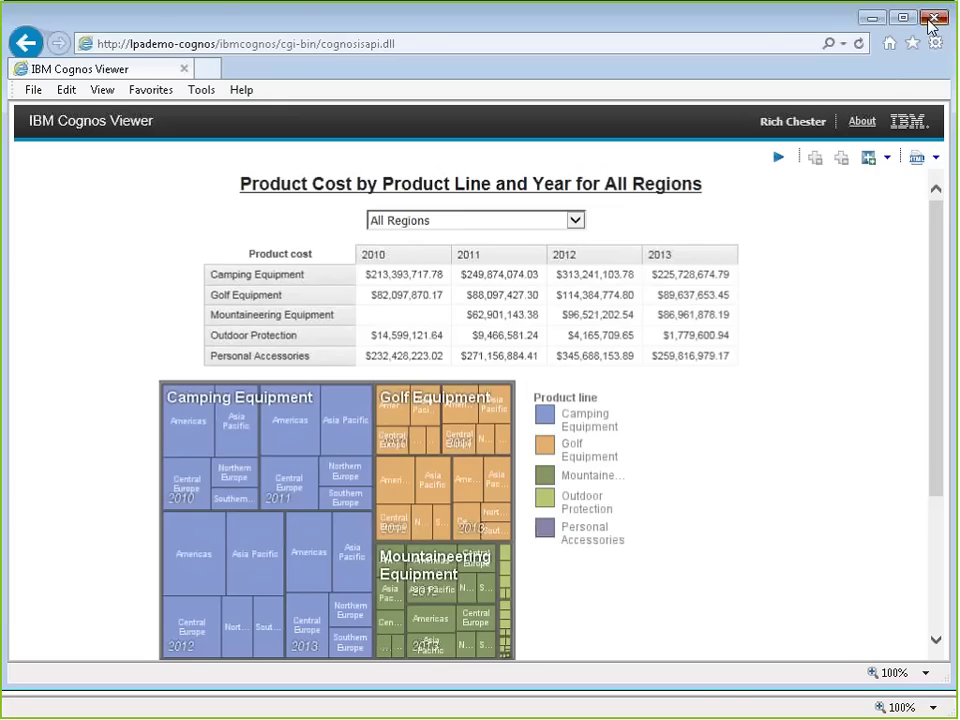
Step: Close the rerun report output after checking the treemap in the 800 px cell
{"action": "left_click", "coordinate": [930, 20]}
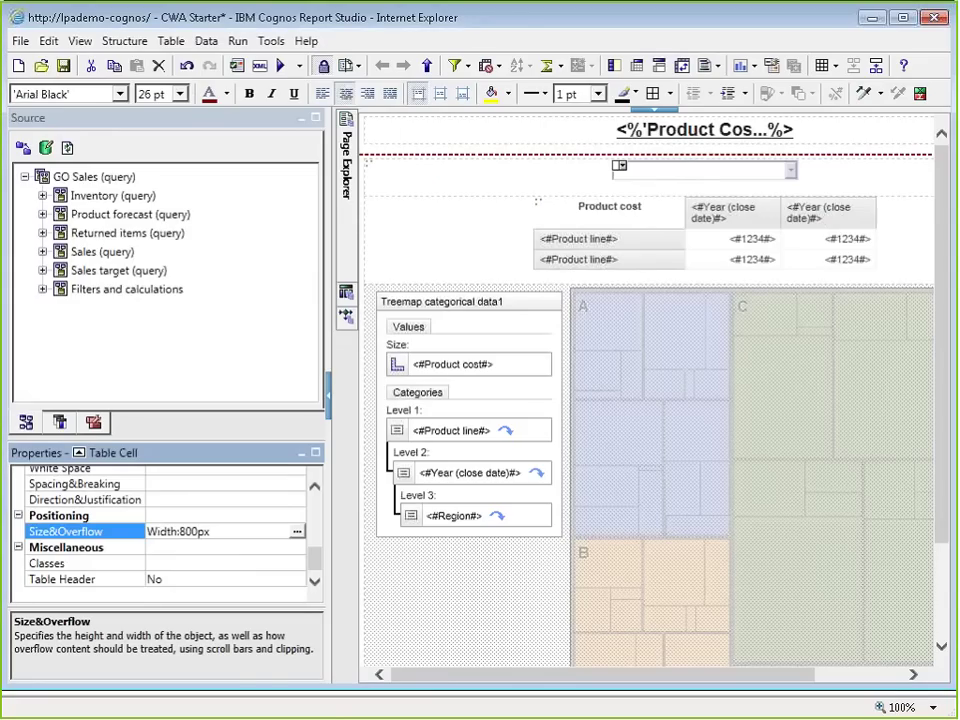